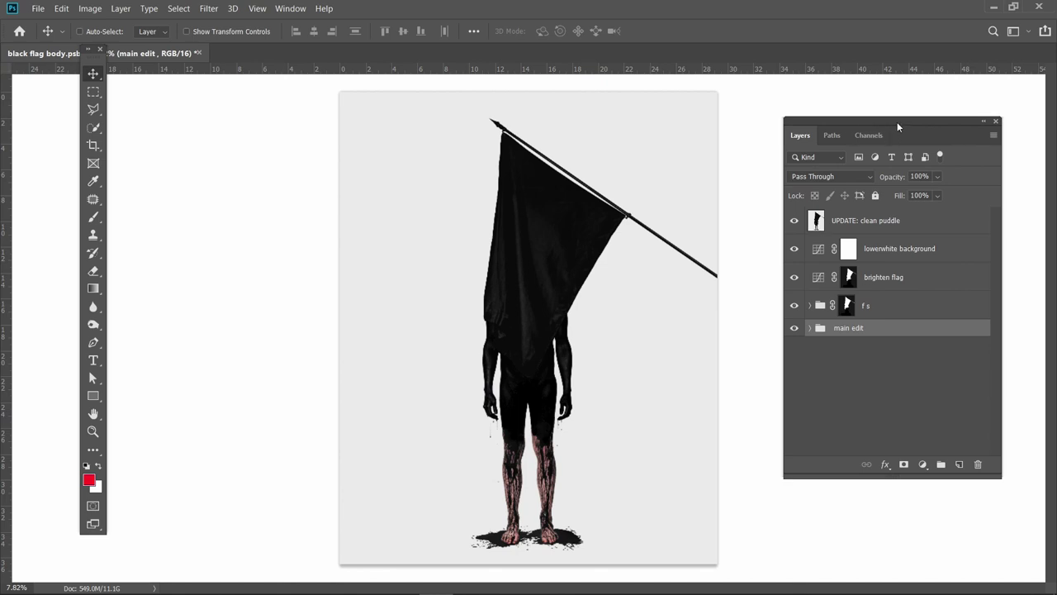
Hide the clean puddle, background, flag brightening and noise / final touches layers.
left_click_drag(897, 120, 872, 107)
left_click(770, 209)
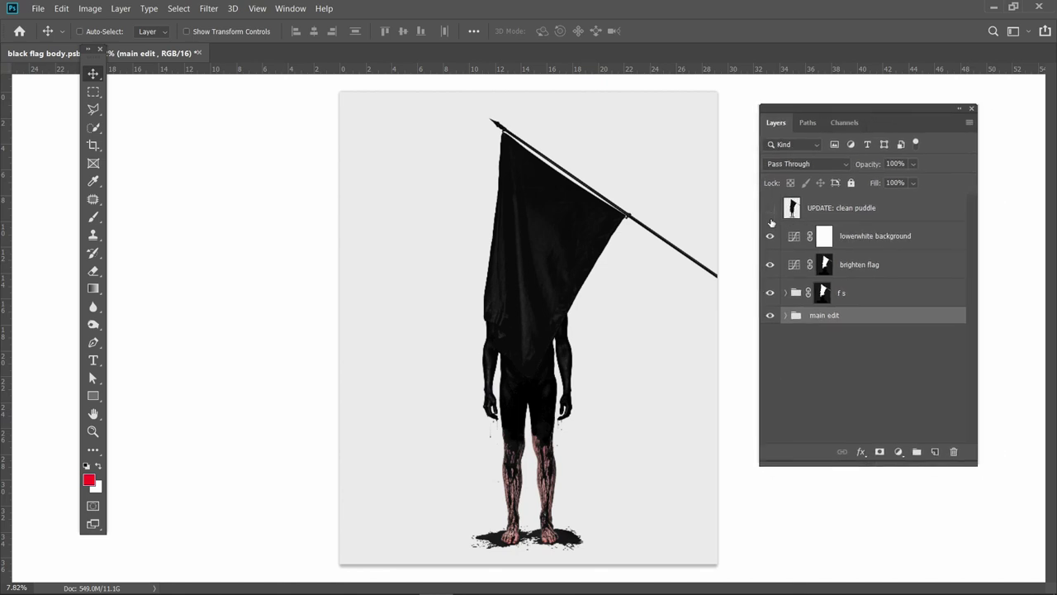
left_click_drag(771, 263, 785, 320)
left_click(784, 316)
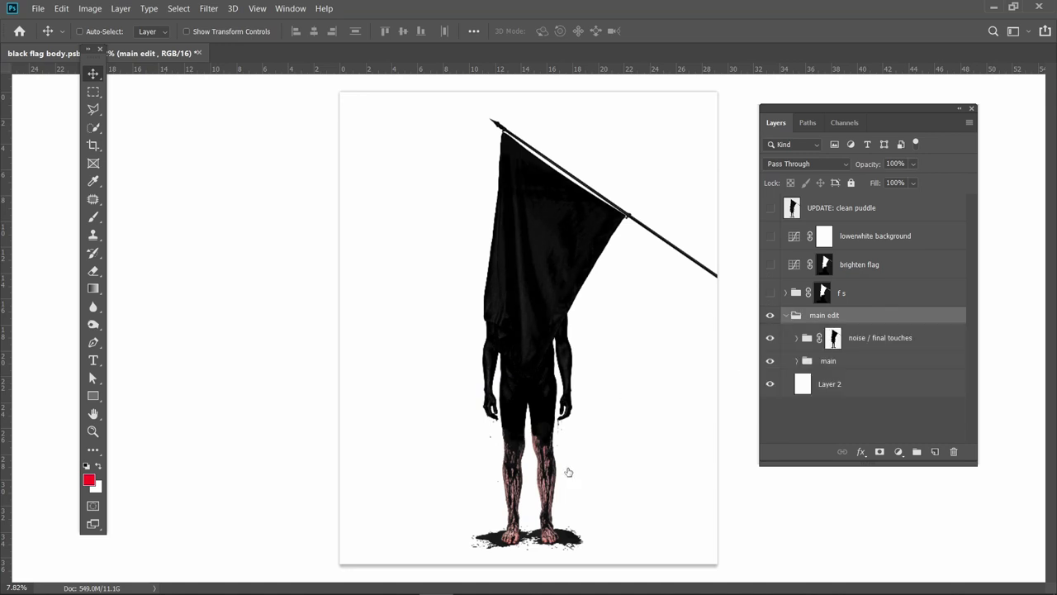
left_click(770, 338)
In the main group, hide the Flag, drips, brown liquid and leg-transition groups plus fix thigh gap.
left_click(797, 361)
scroll(859, 365, "down", 3)
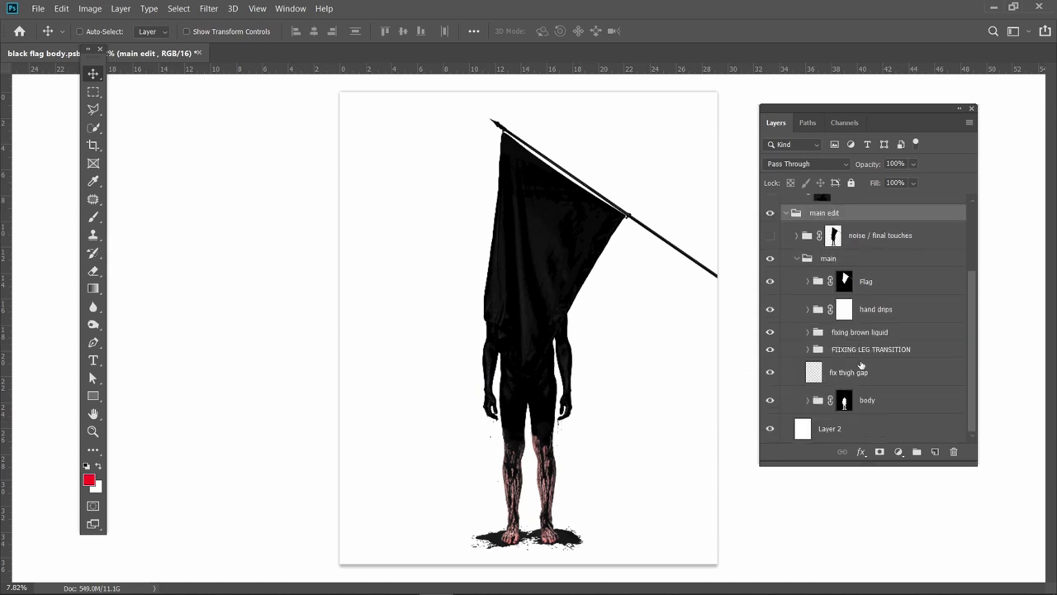
left_click(771, 281)
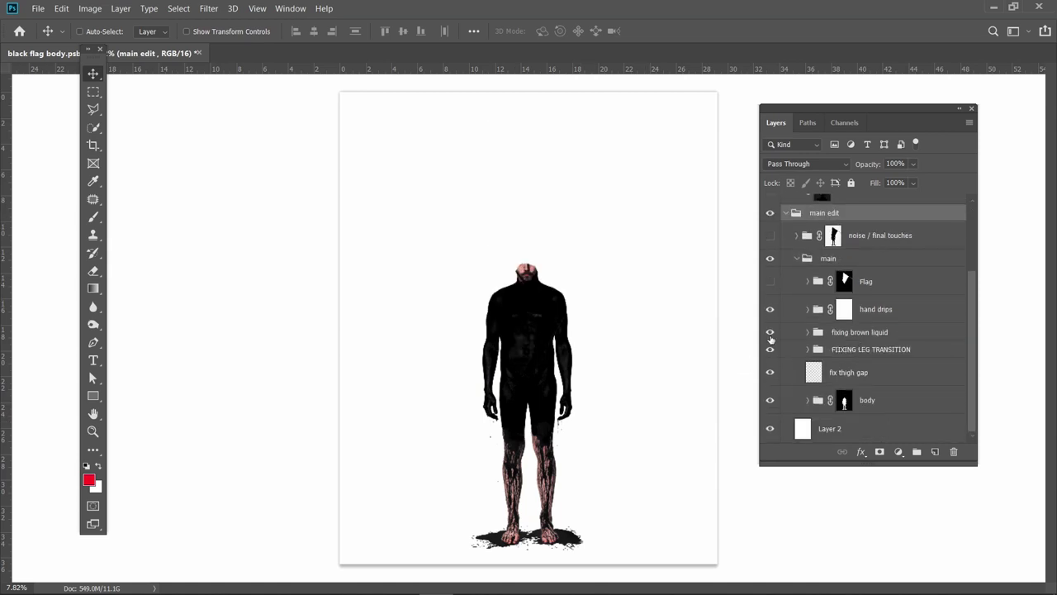
left_click_drag(770, 309, 769, 360)
left_click(770, 374)
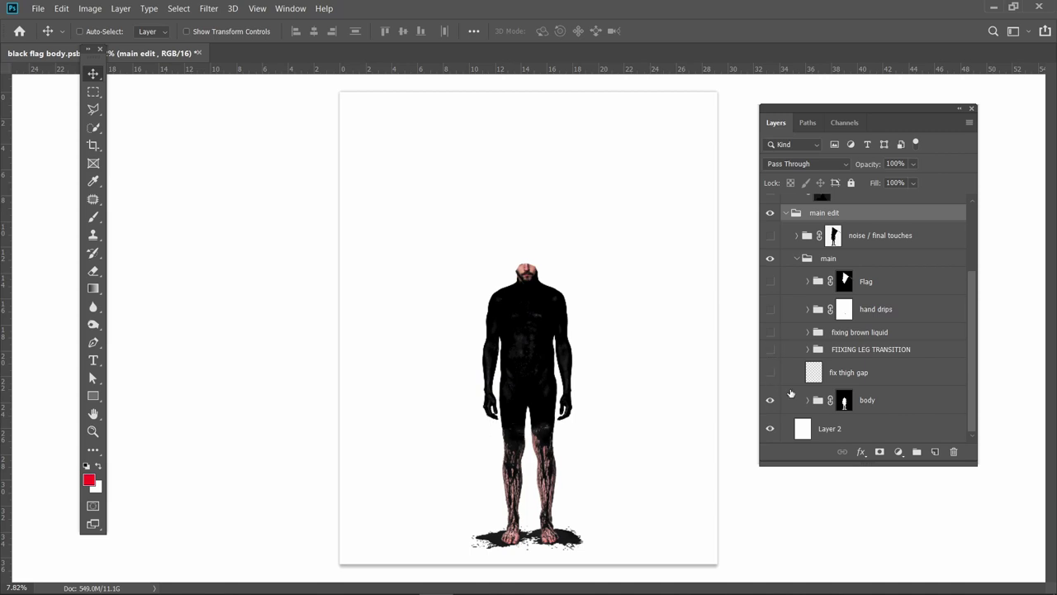
Hide all the body group's adjustment layers, the puddle groups and the torso group.
left_click(806, 401)
scroll(833, 366, "down", 4)
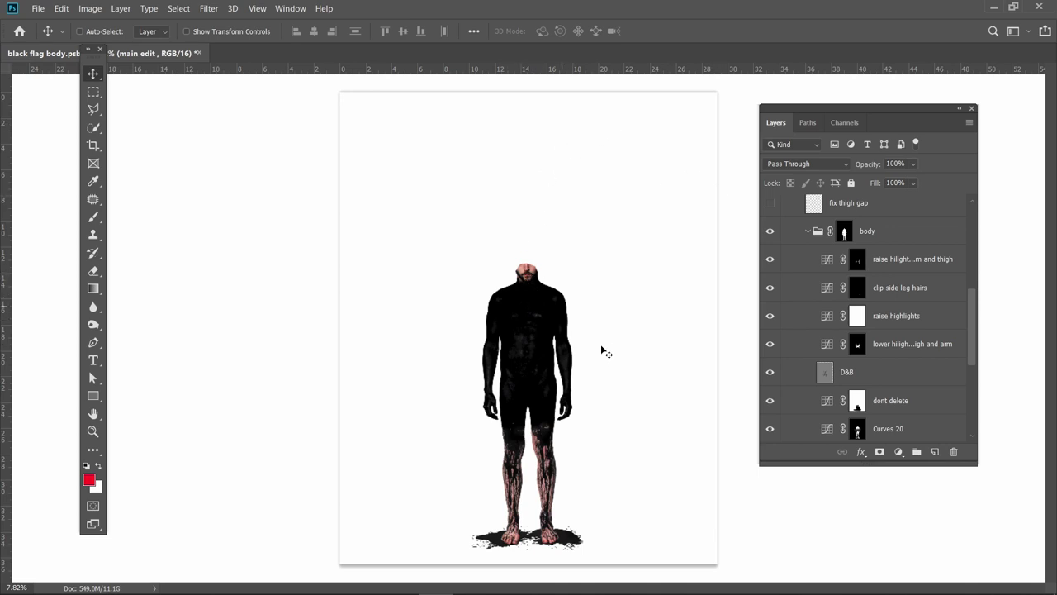
scroll(825, 296, "down", 2)
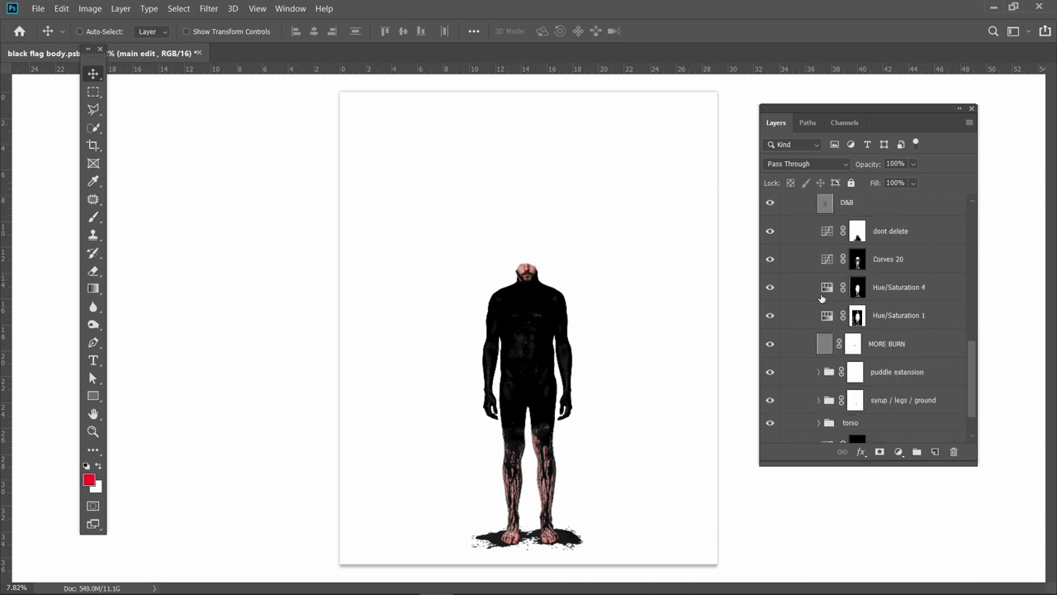
scroll(843, 331, "up", 5)
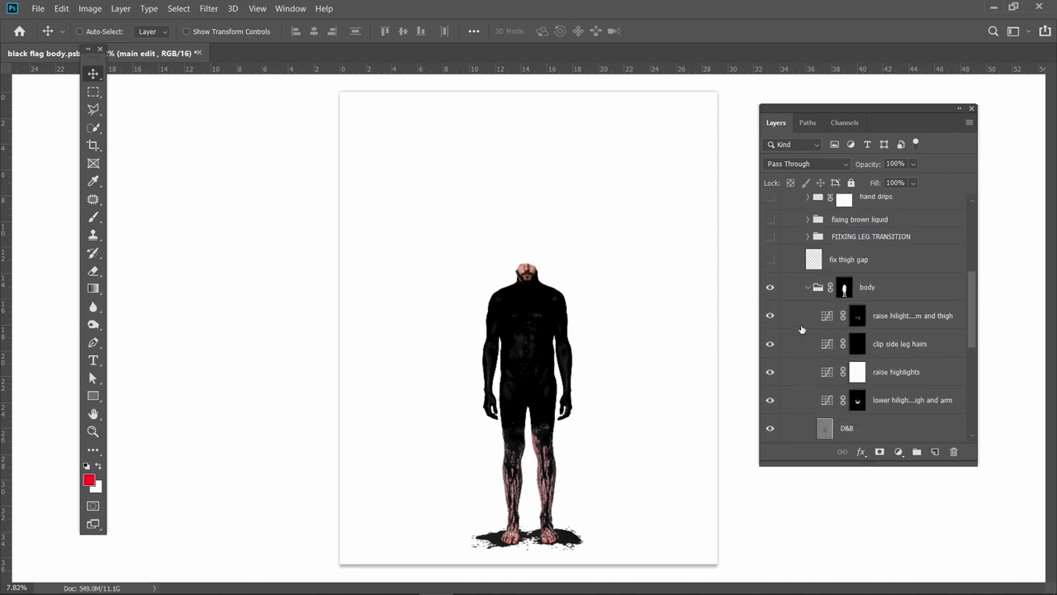
left_click_drag(769, 316, 770, 428)
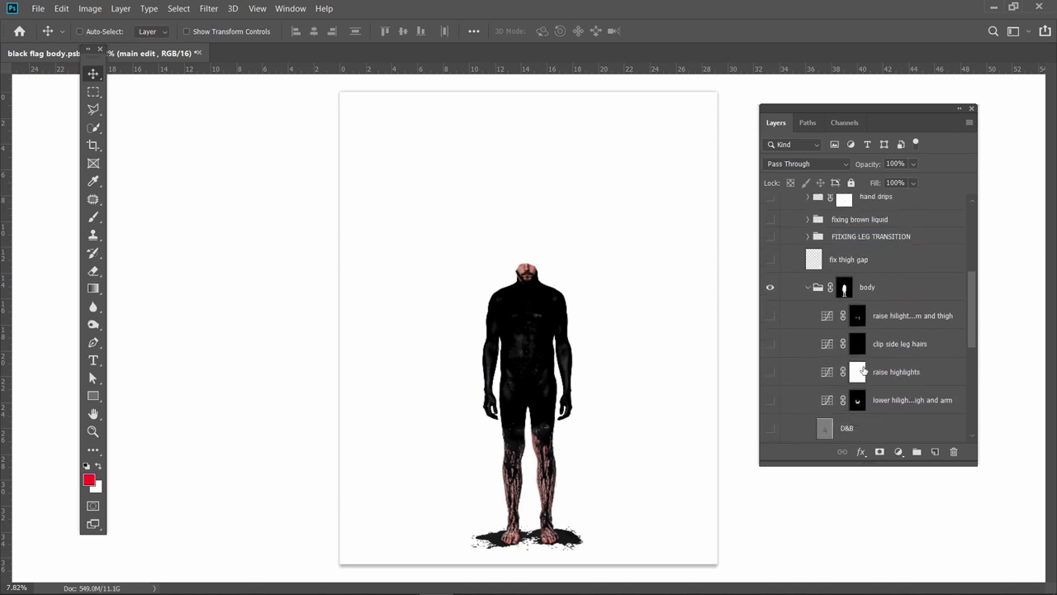
scroll(859, 363, "down", 5)
left_click_drag(770, 262, 770, 430)
scroll(883, 374, "down", 2)
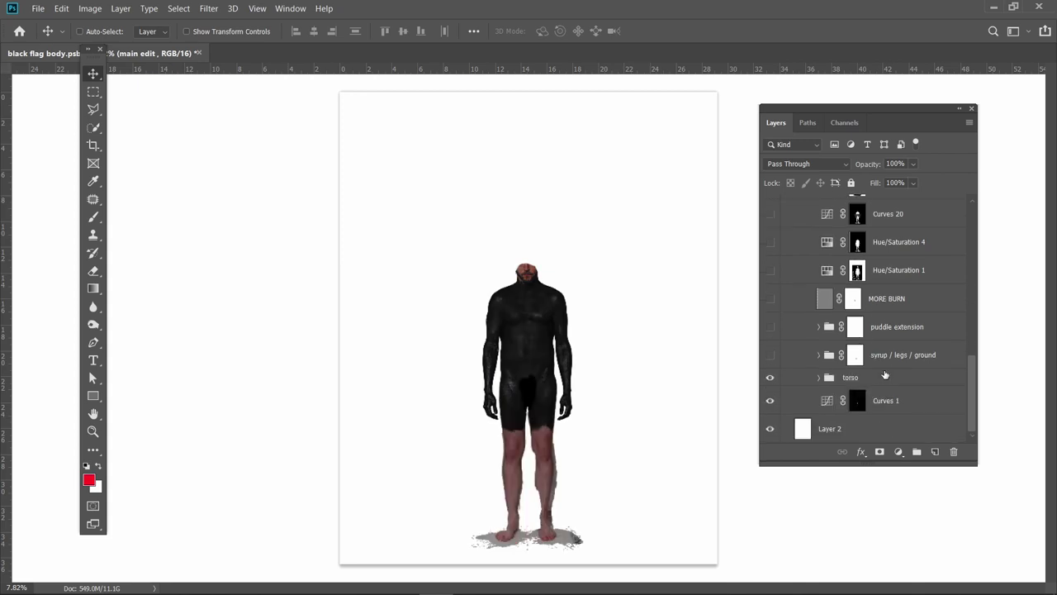
left_click(772, 377)
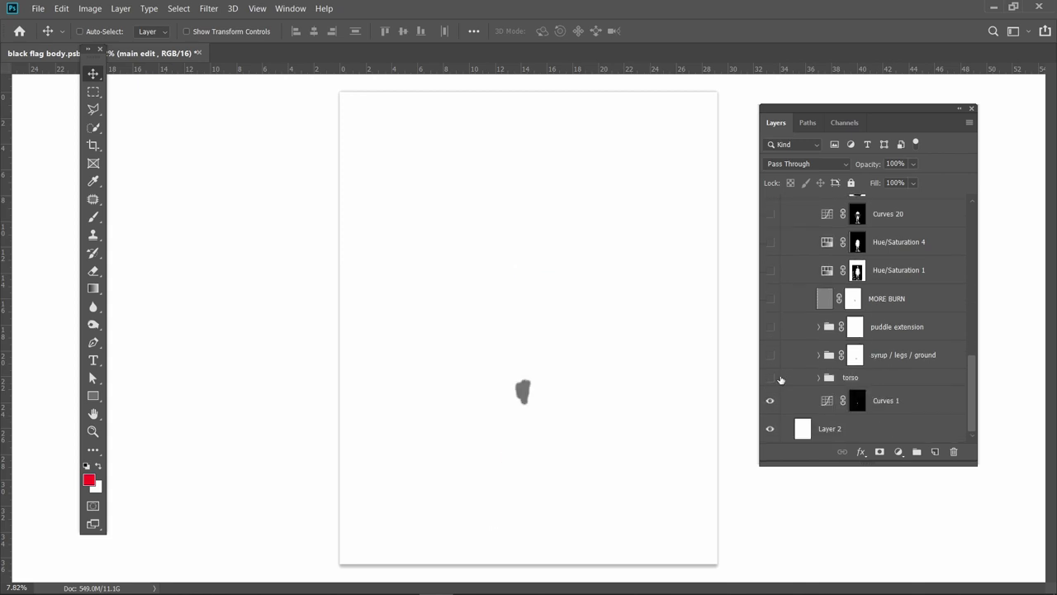
Show and expand the torso group, then turn off the Curves 9 brightening.
left_click(776, 378)
left_click(770, 378)
left_click(771, 379)
left_click(818, 377)
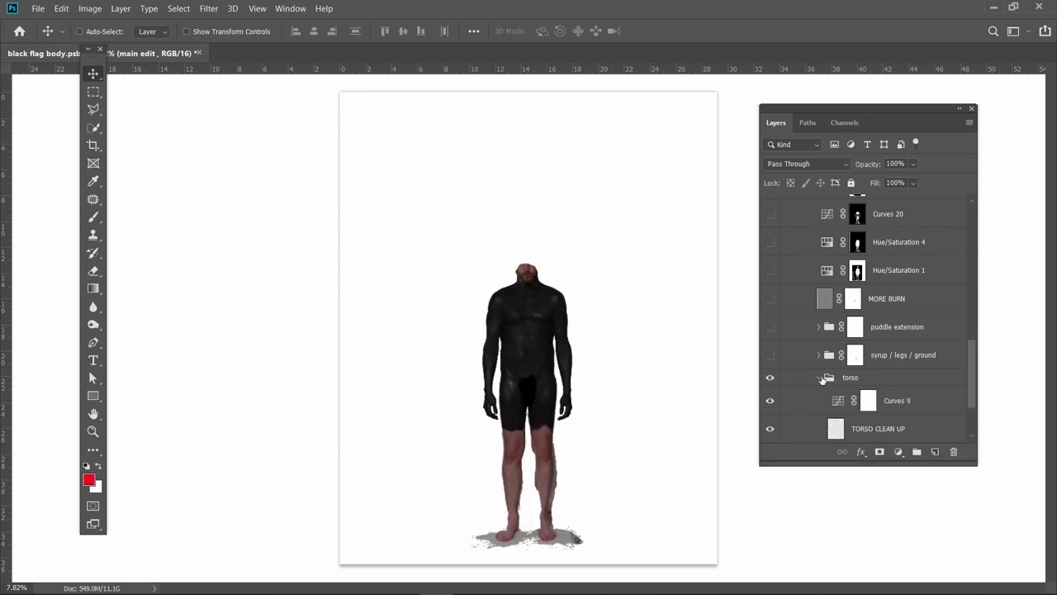
scroll(850, 386, "down", 3)
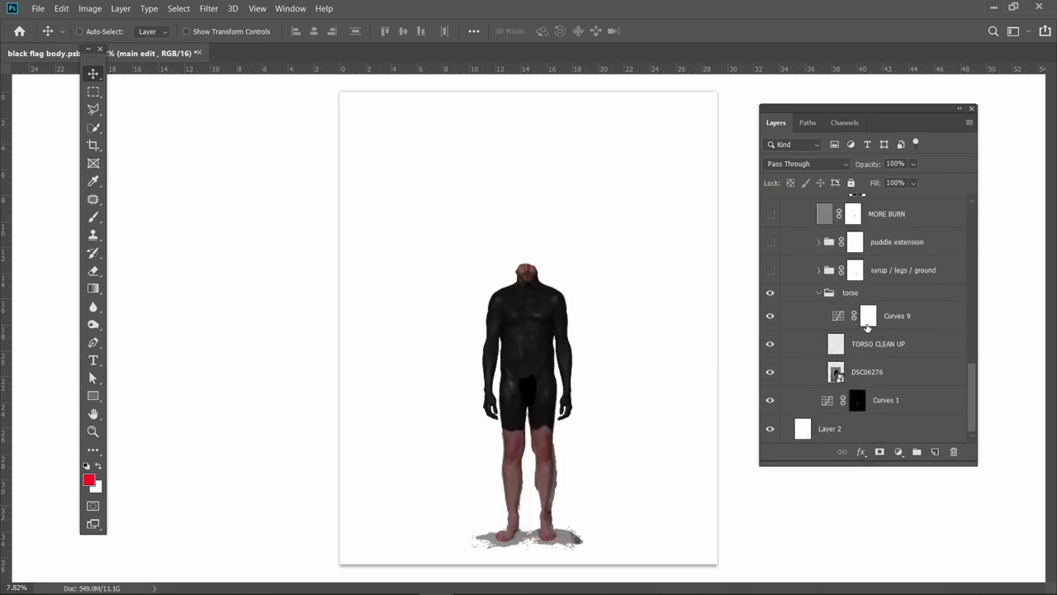
left_click(769, 316)
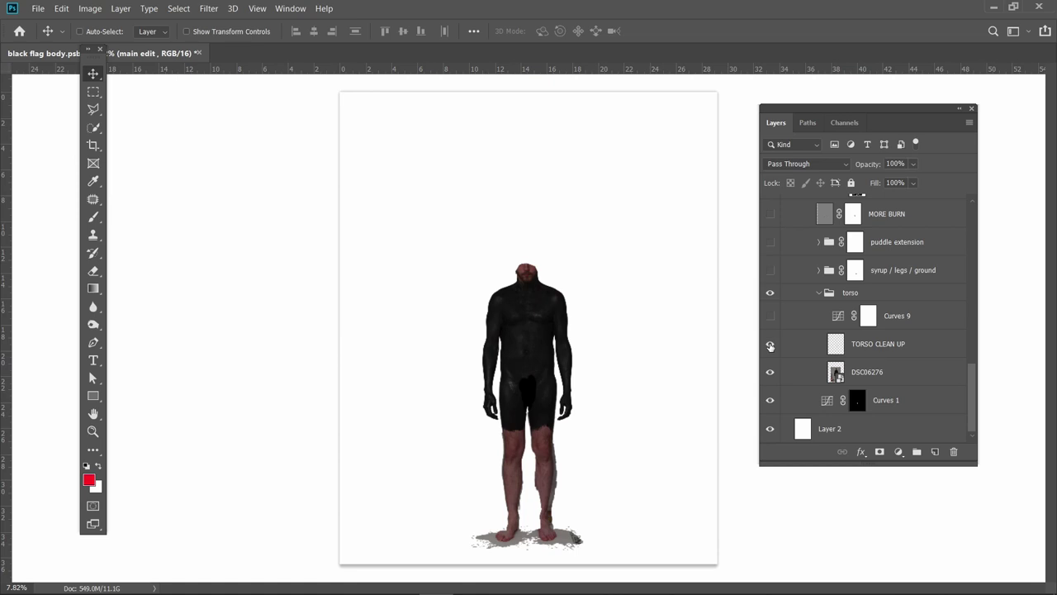
scroll(835, 374, "up", 10)
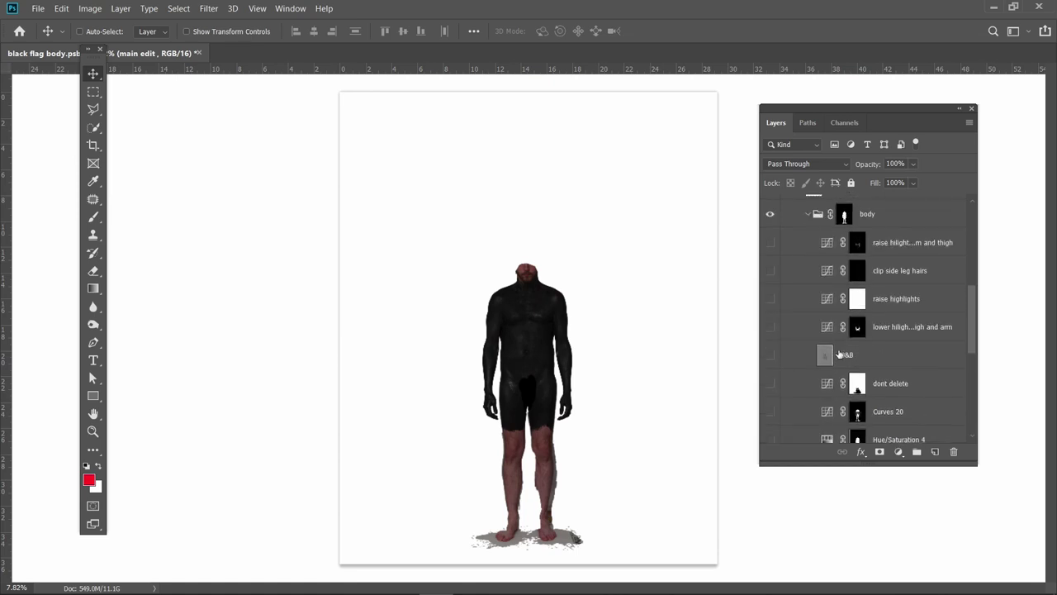
Disable the body group's layer mask and select the TORSO CLEAN UP layer.
left_click(842, 330, "shift")
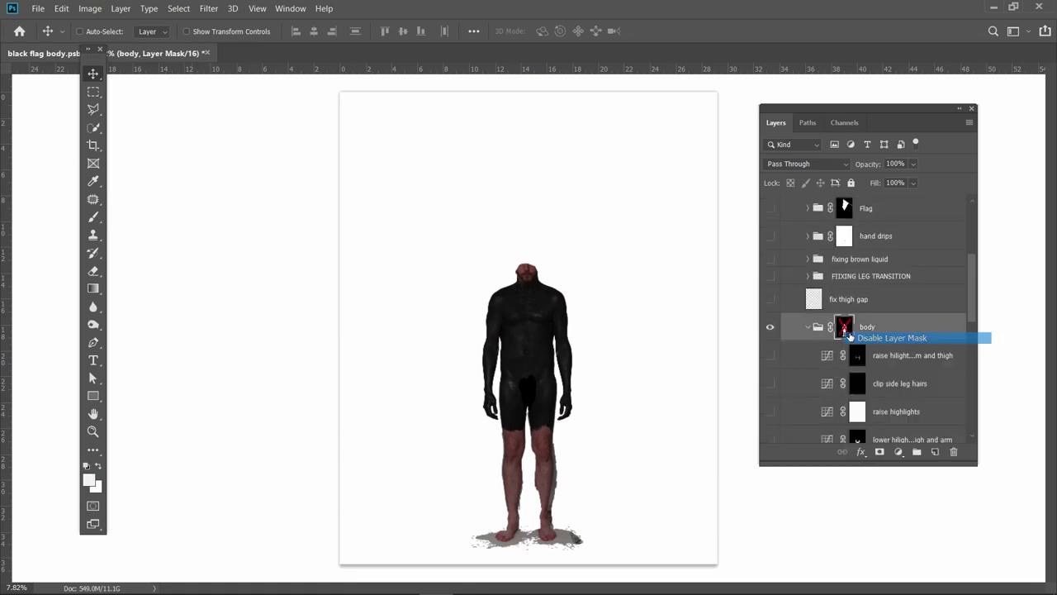
scroll(855, 343, "down", 1)
scroll(855, 343, "down", 8)
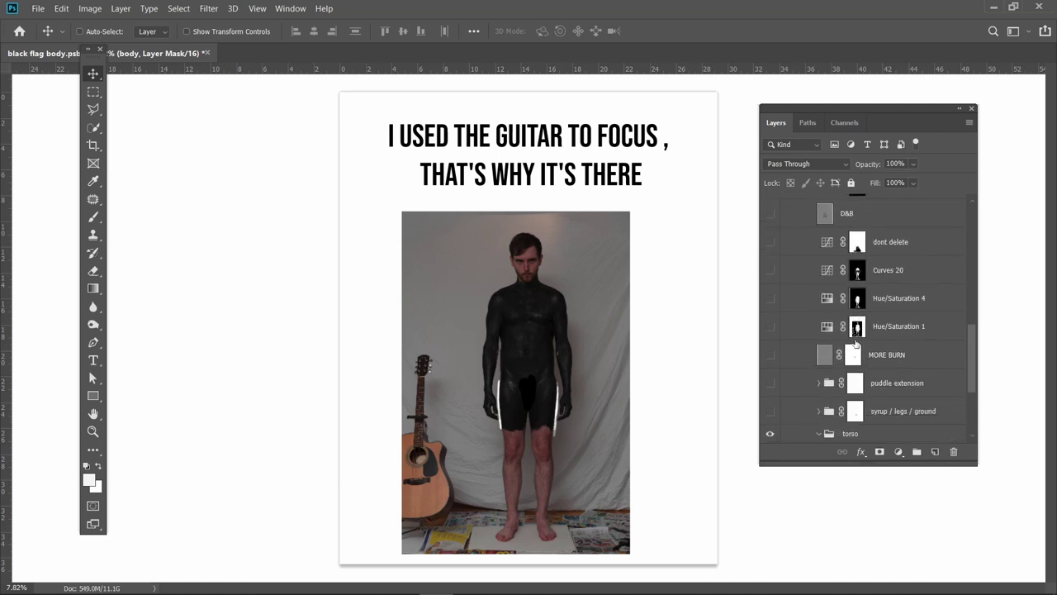
scroll(855, 342, "down", 1)
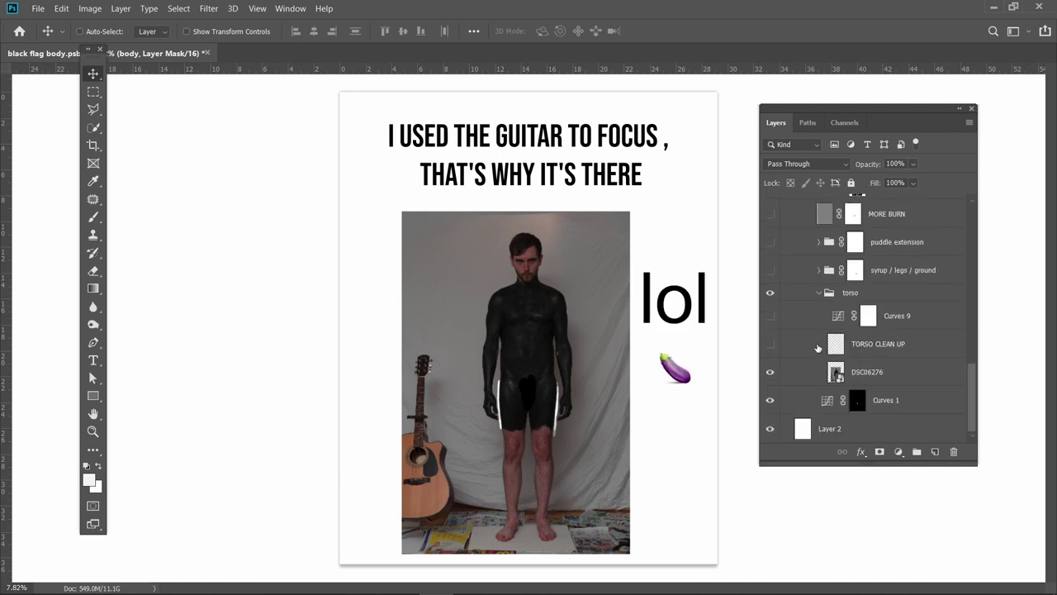
left_click(864, 347)
Solo the TORSO CLEAN UP layer to inspect its strokes, then restore all layers.
scroll(608, 361, "up", 3)
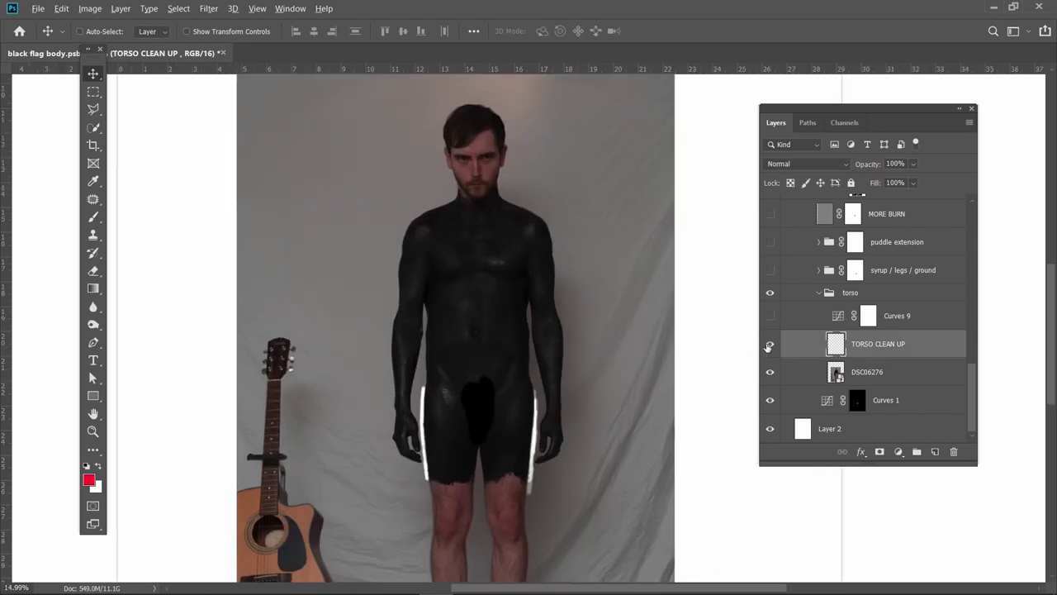
left_click(769, 346, "alt")
left_click(769, 346, "alt")
left_click(771, 345, "alt")
scroll(579, 349, "up", 10)
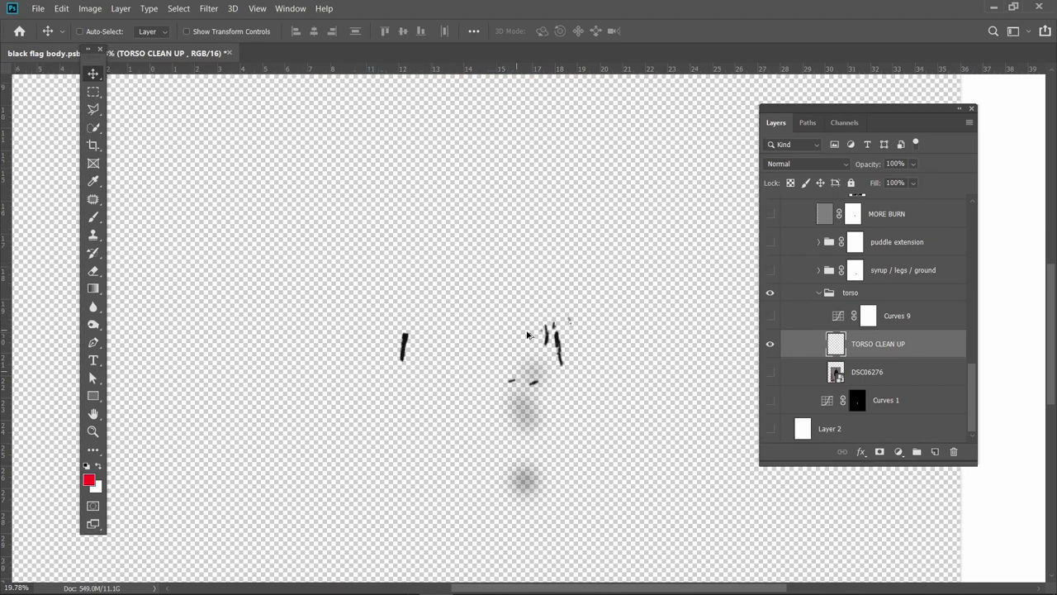
scroll(578, 348, "up", 6)
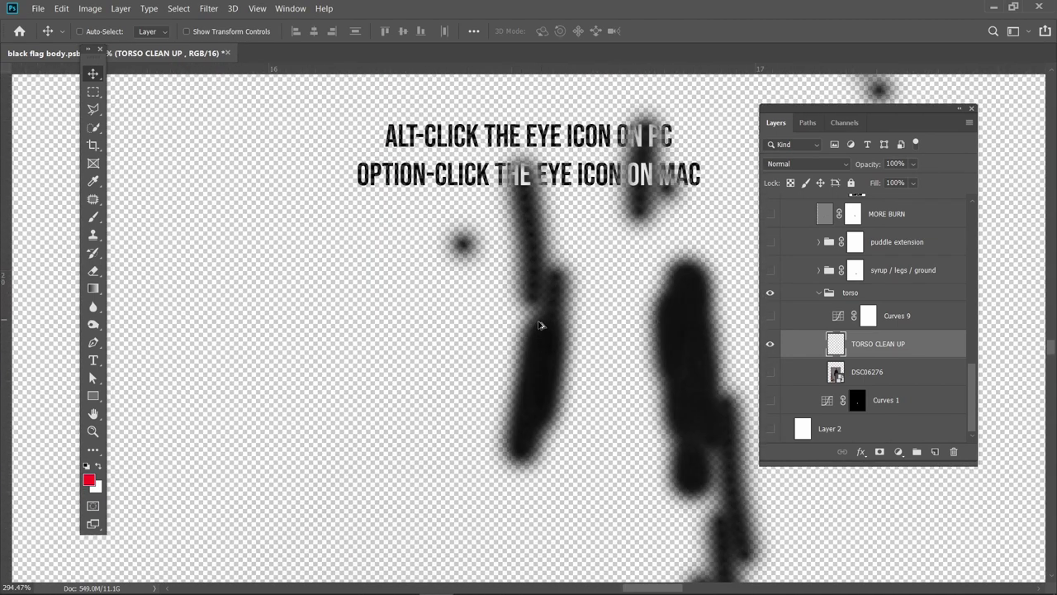
left_click(770, 346, "alt")
scroll(615, 323, "down", 3)
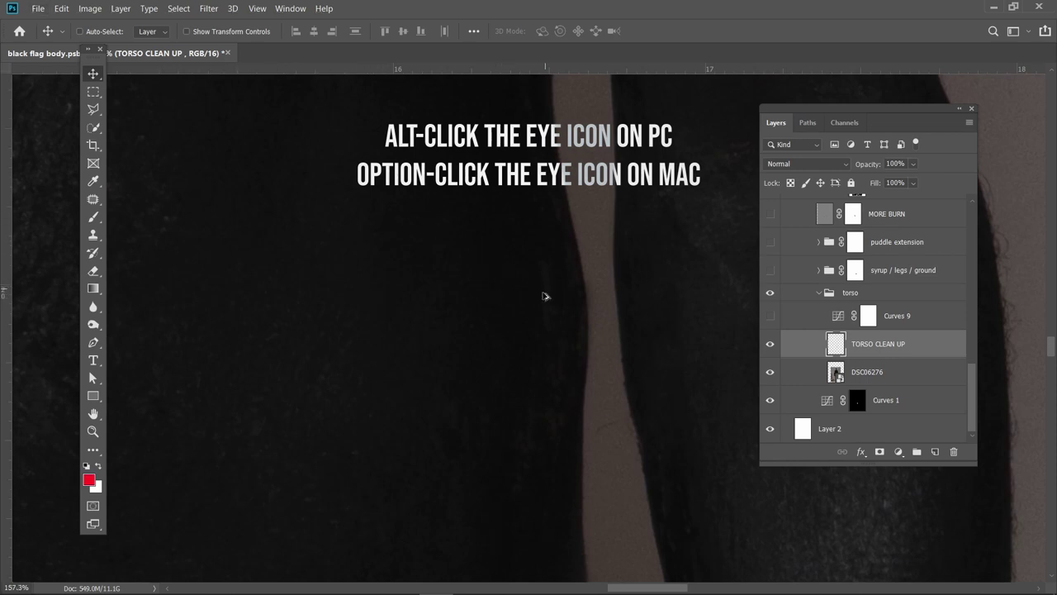
scroll(547, 295, "down", 3)
Briefly pick the Clone Stamp tool, return to Move, and re-check the TORSO CLEAN UP strokes solo.
left_click(92, 236)
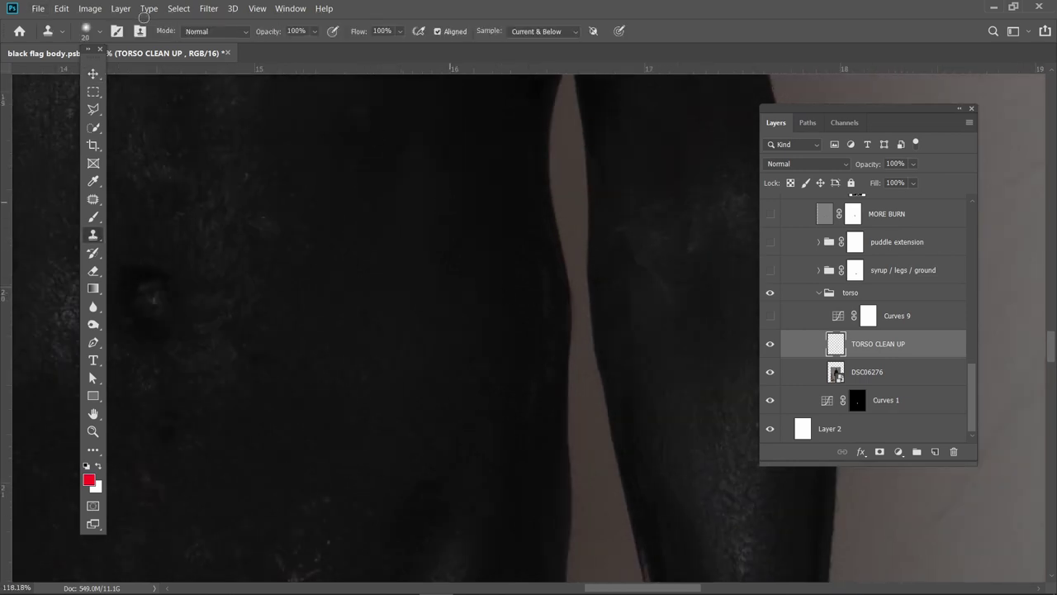
left_click(93, 73)
scroll(532, 306, "down", 6)
scroll(534, 308, "down", 1)
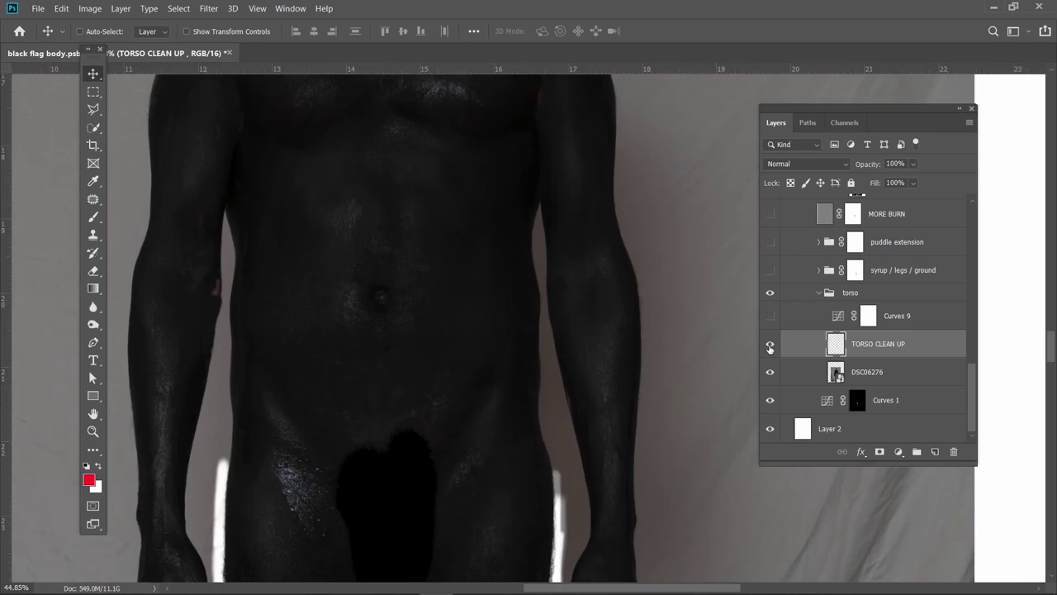
left_click(770, 345, "alt")
left_click(770, 344, "alt")
left_click(768, 344, "alt")
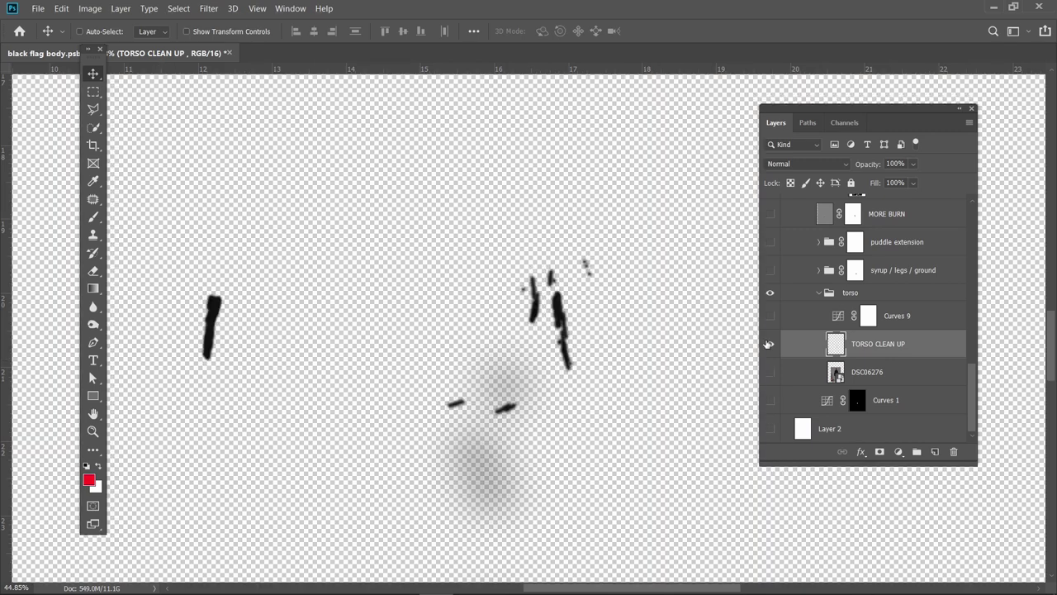
left_click(768, 344, "alt")
Turn Curves 9 back on and review its curve settings in Properties.
left_click(889, 320)
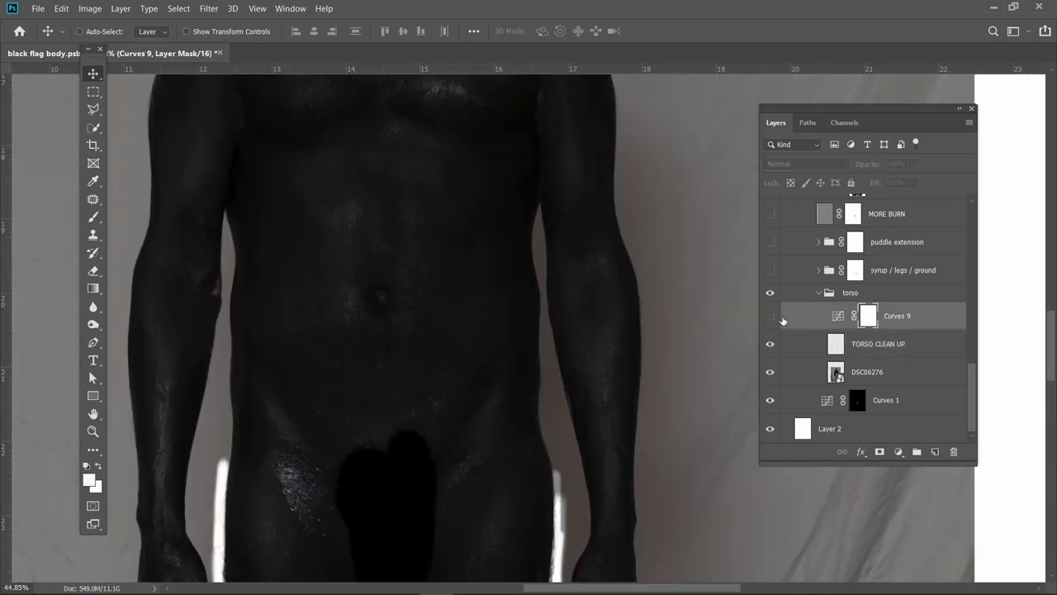
left_click(771, 317)
key("ctrl+2")
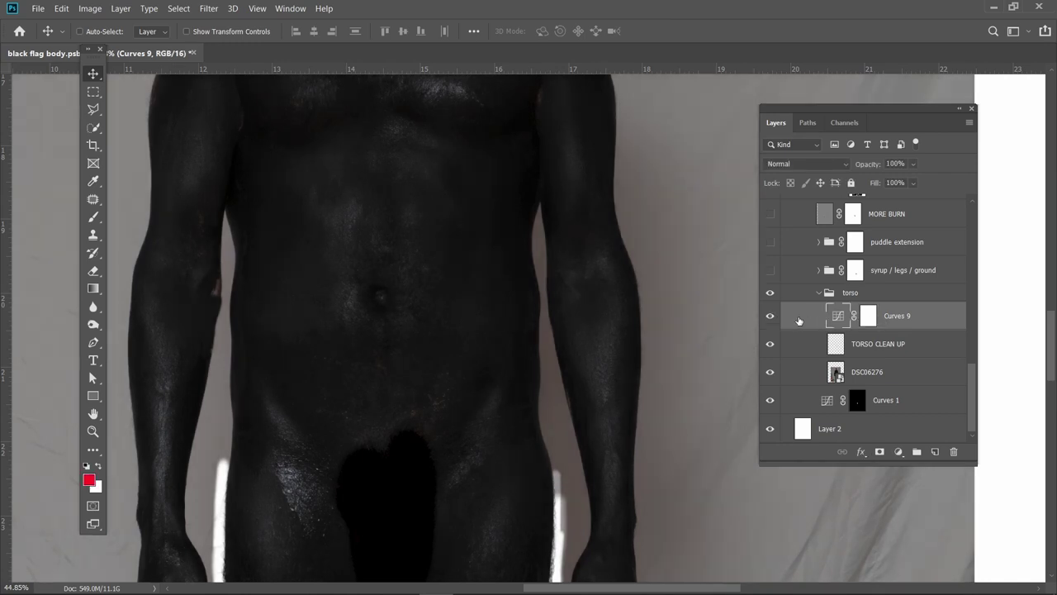
double_click(830, 320)
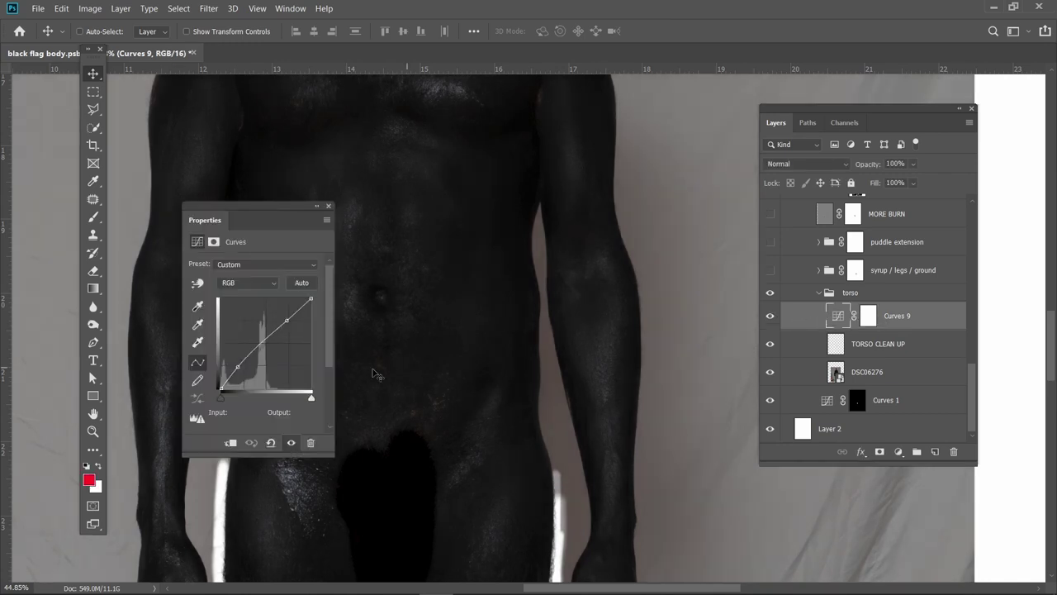
left_click(329, 208)
scroll(509, 254, "down", 6)
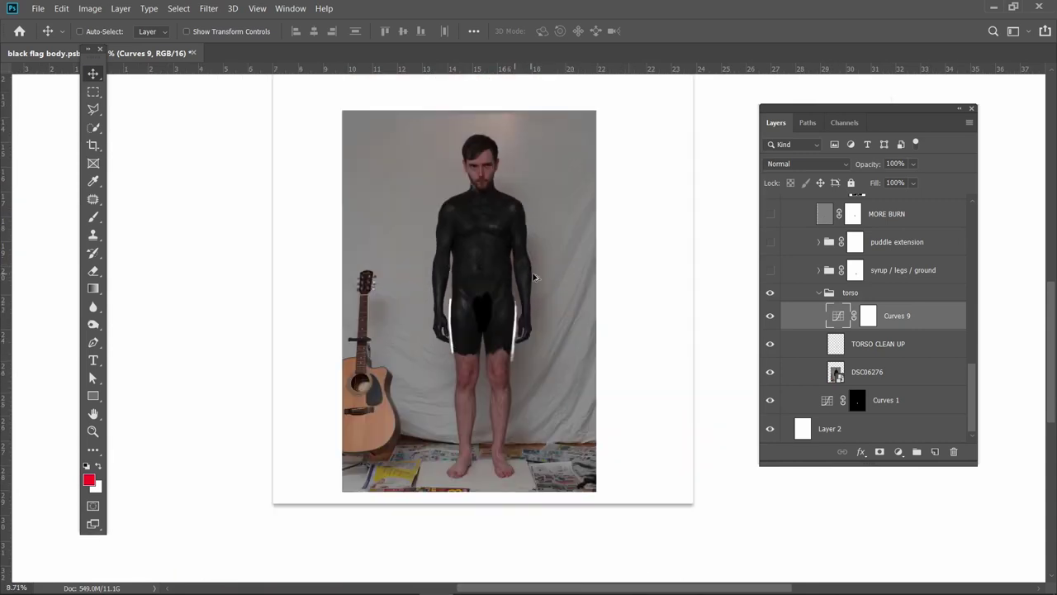
scroll(534, 277, "down", 1)
left_click(819, 293)
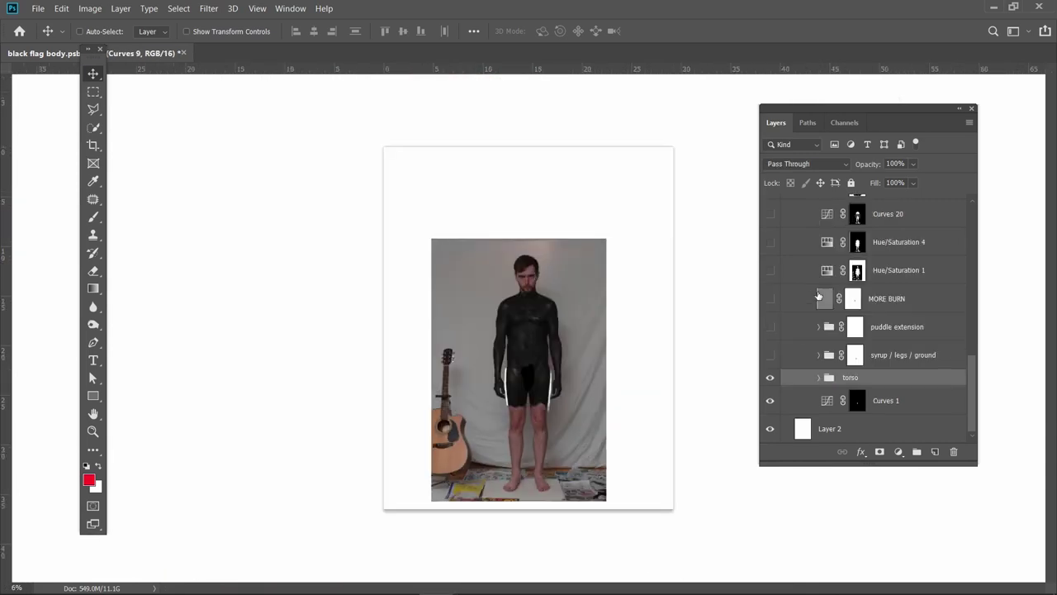
left_click(892, 355)
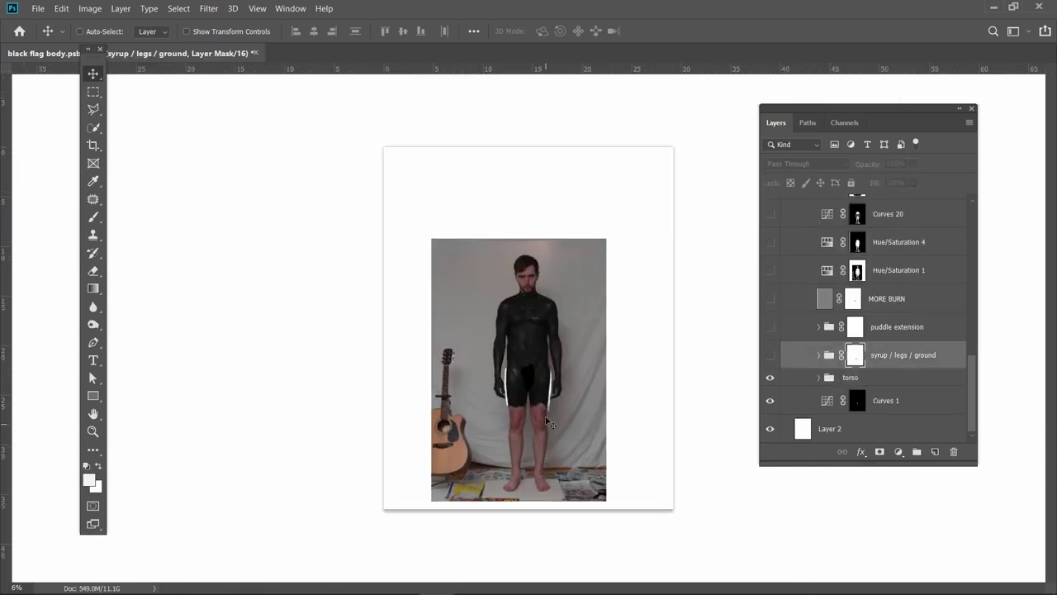
scroll(529, 413, "up", 8)
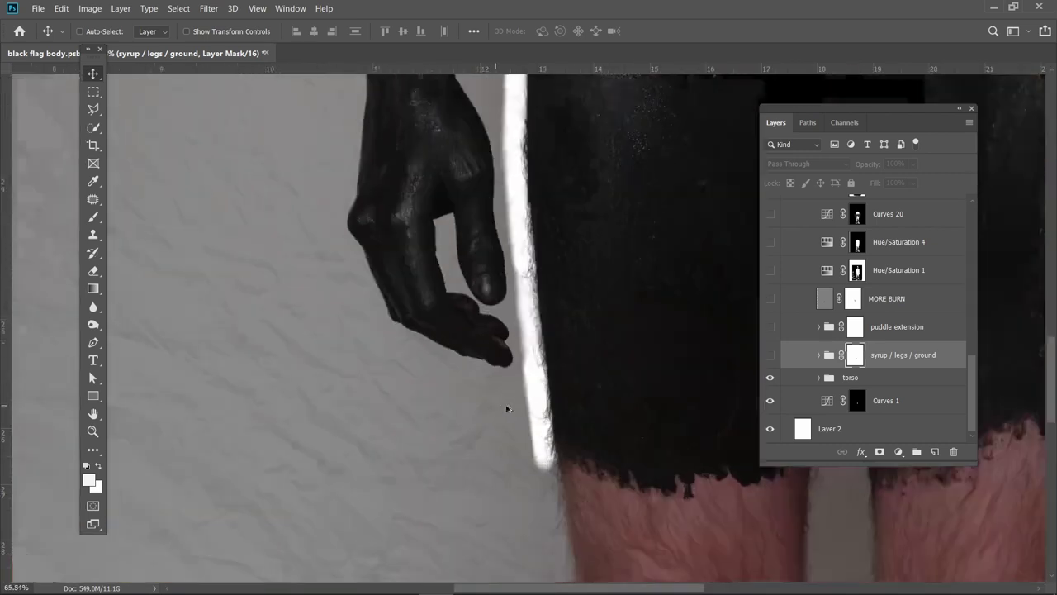
scroll(558, 330, "up", 2)
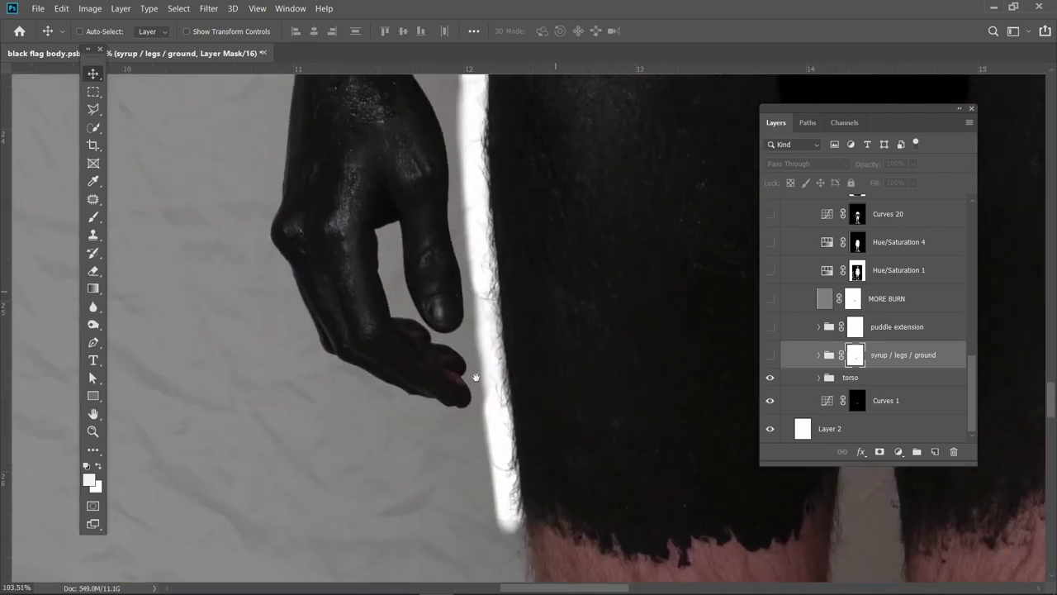
left_click_drag(475, 377, 435, 404)
scroll(496, 417, "down", 1)
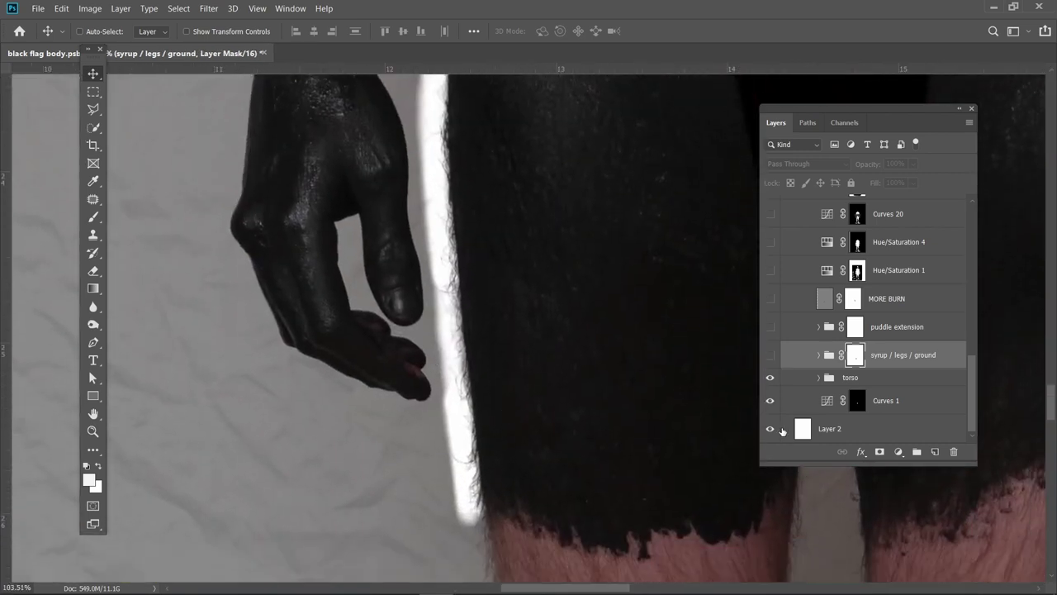
left_click(770, 428, "alt")
left_click(771, 430, "alt")
scroll(442, 288, "up", 5)
scroll(417, 374, "down", 6)
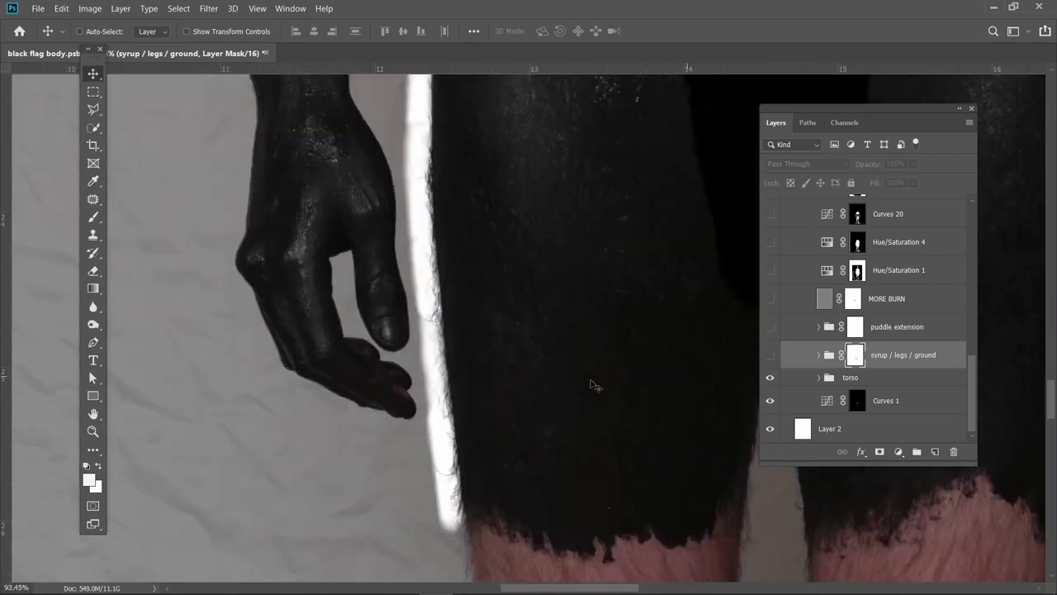
scroll(435, 285, "up", 4)
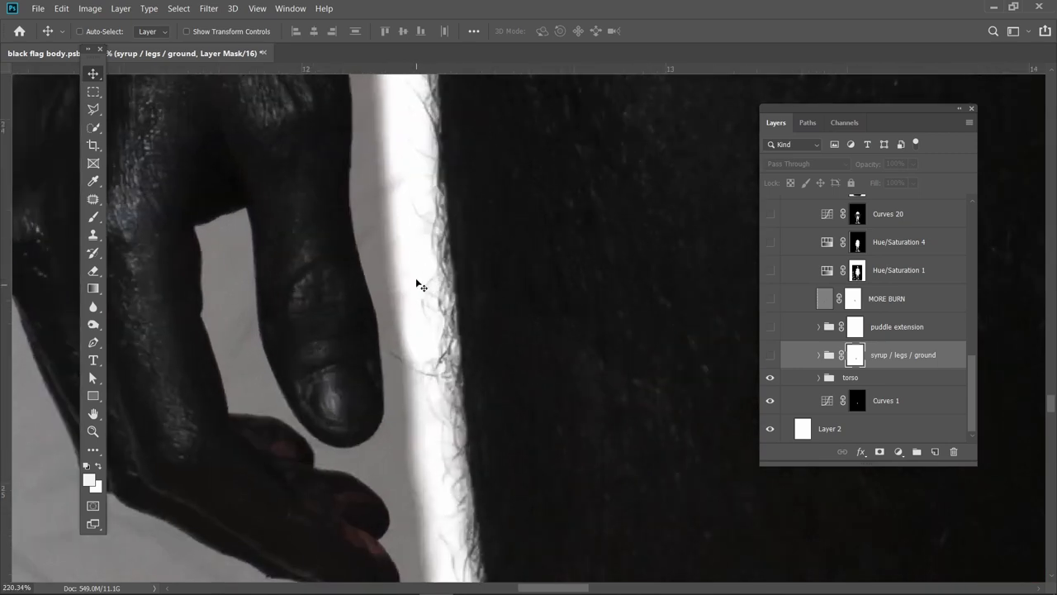
scroll(454, 283, "down", 2)
scroll(446, 283, "down", 3)
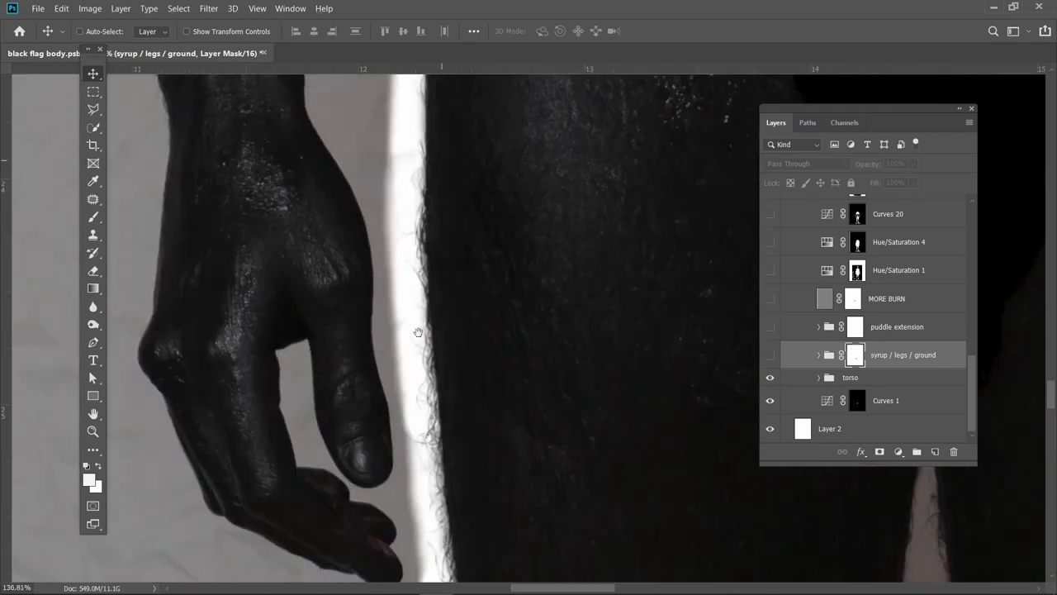
scroll(450, 239, "down", 1)
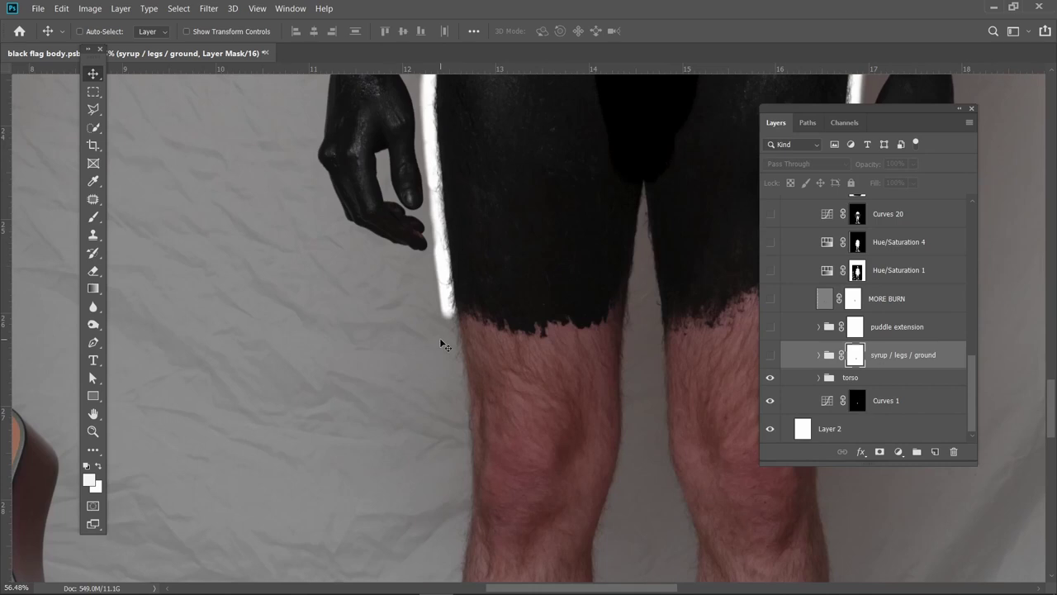
scroll(442, 344, "down", 8)
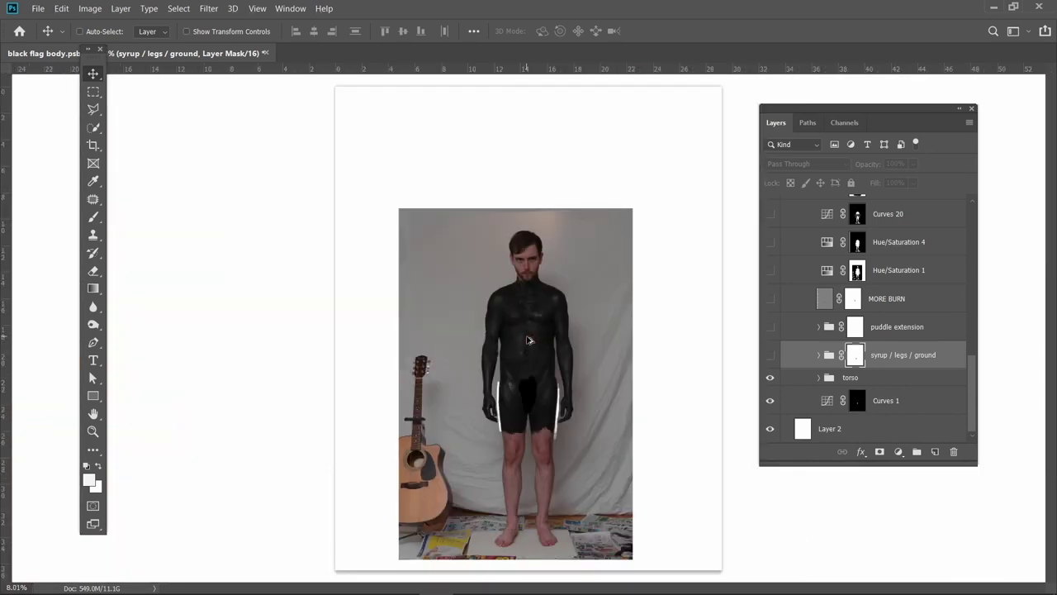
Show and expand the syrup / legs / ground group, hiding DSC0648611 copy and DSC06486, and frame the legs.
left_click(770, 358)
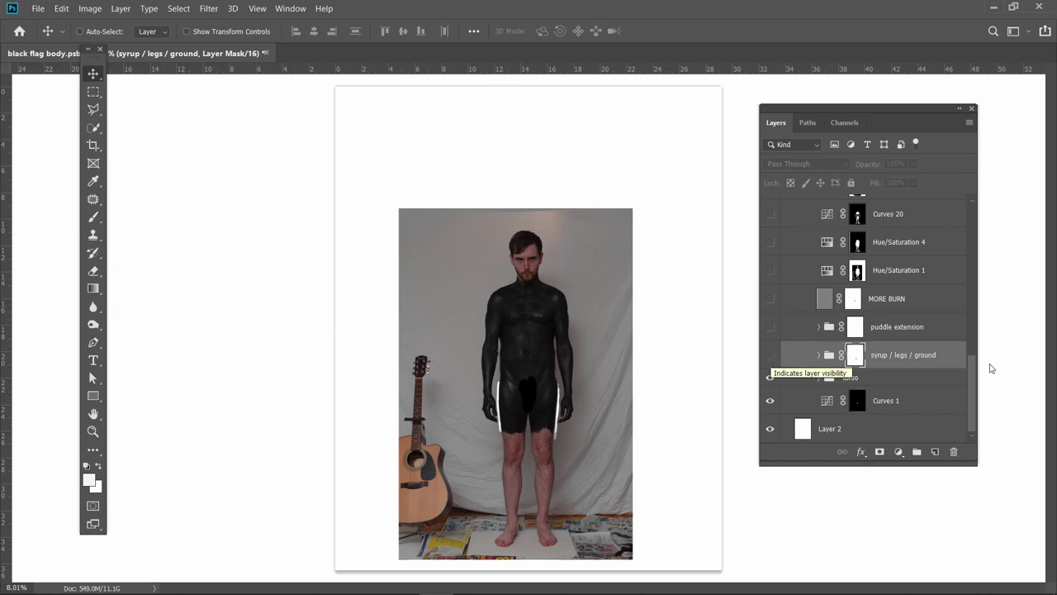
left_click(770, 355)
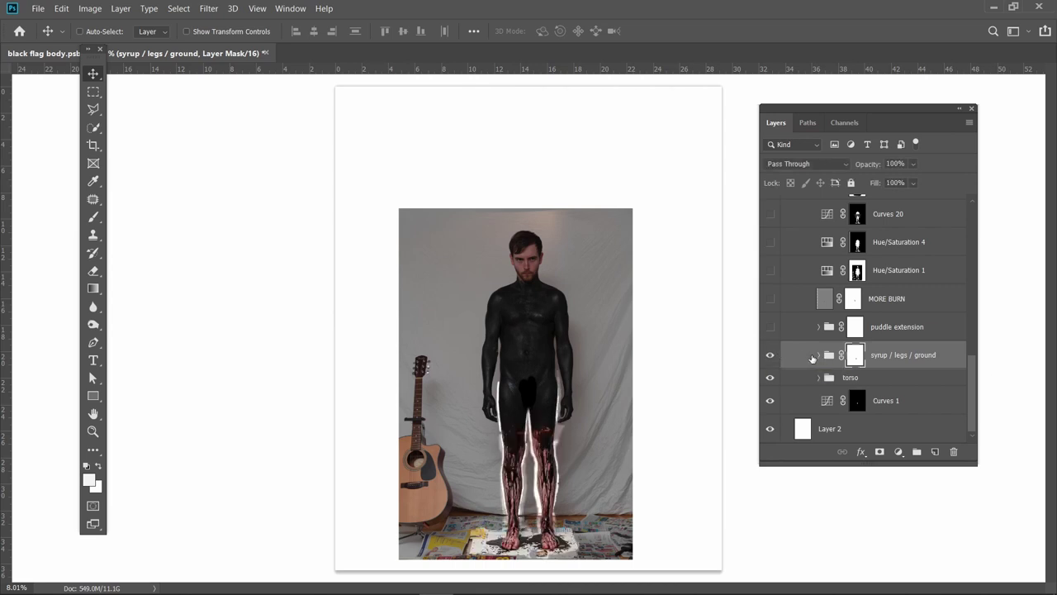
left_click(817, 356)
scroll(856, 330, "down", 2)
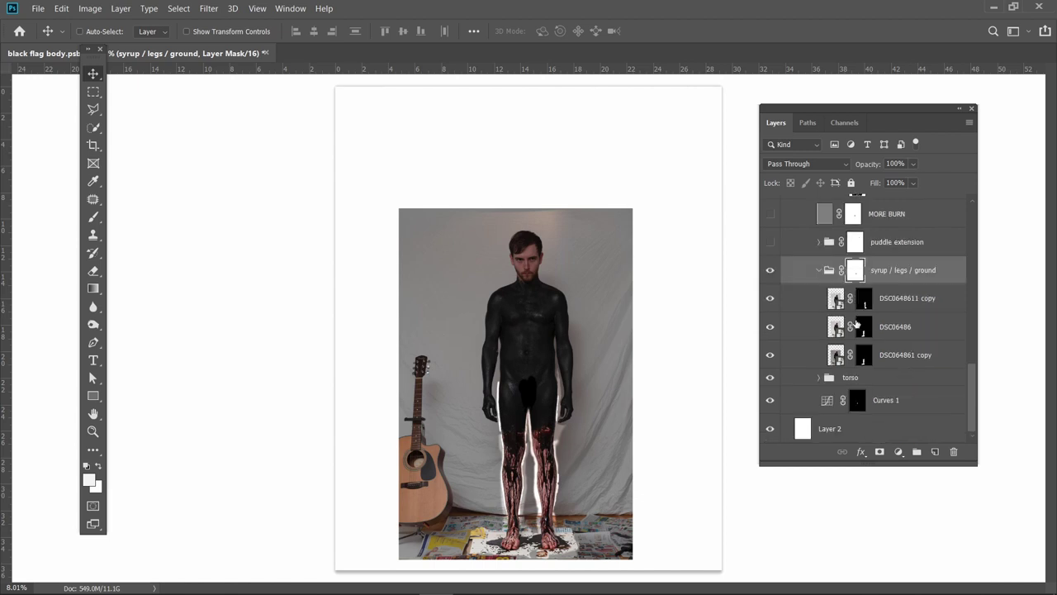
left_click(770, 299)
left_click(770, 327)
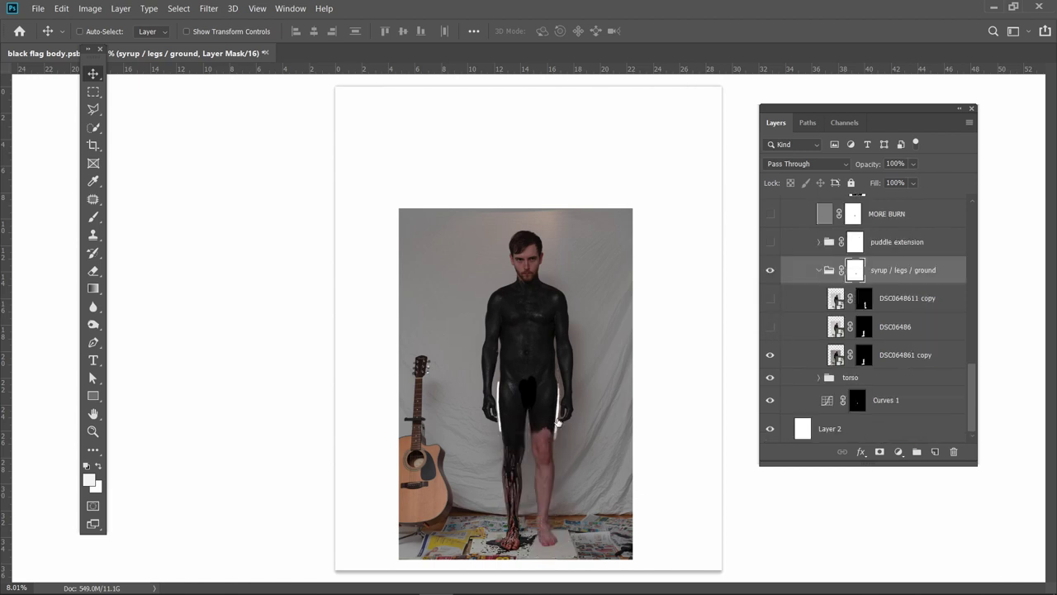
scroll(518, 479, "up", 2)
scroll(727, 405, "up", 1)
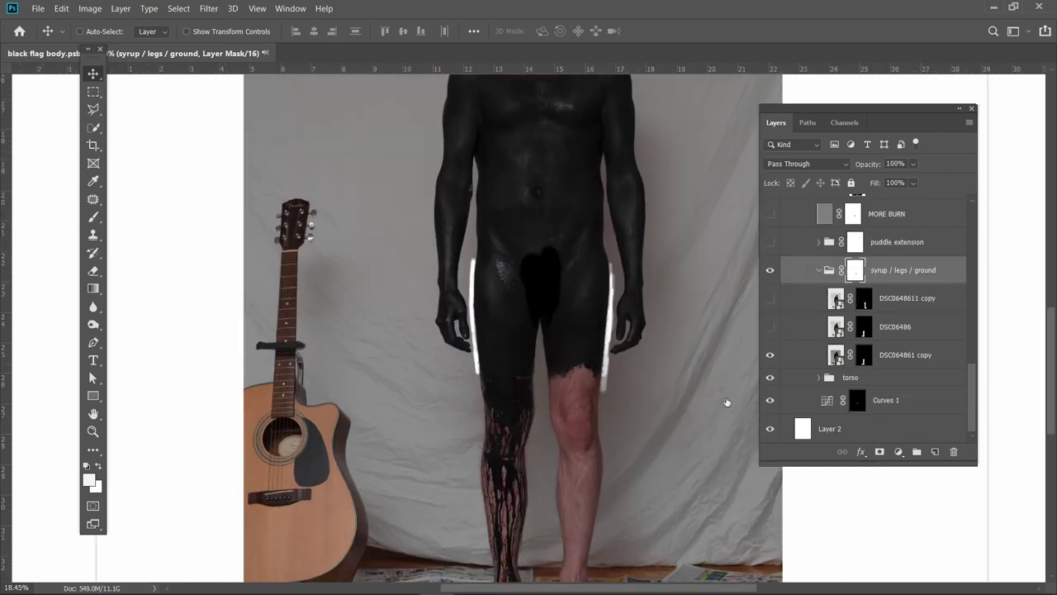
left_click_drag(541, 438, 510, 268)
scroll(500, 295, "up", 2)
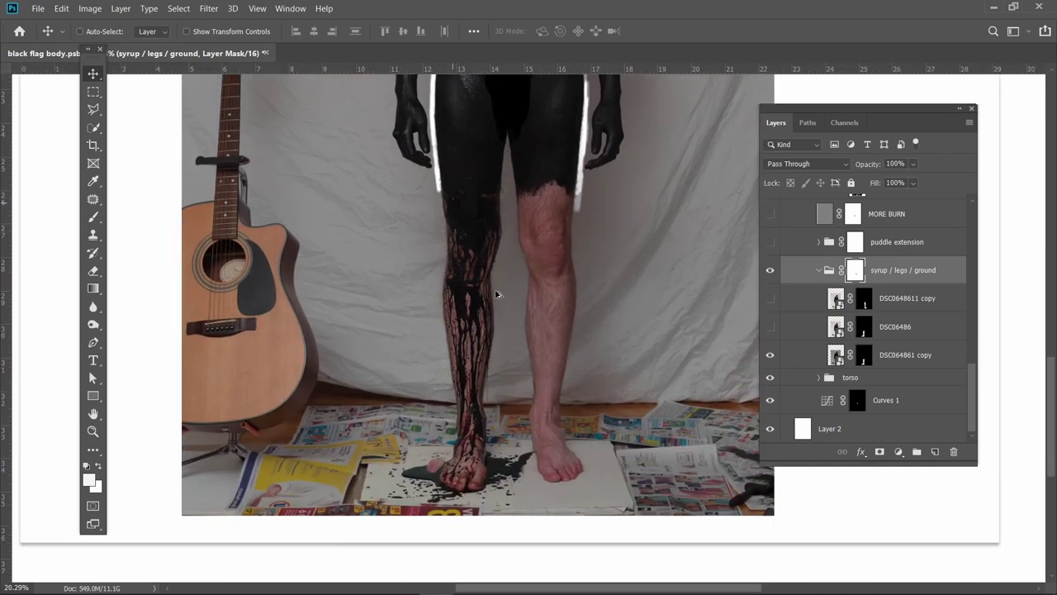
Compare the left-leg syrup on DSC064861 copy by toggling it and viewing its mask alone.
left_click(868, 363)
left_click(770, 355)
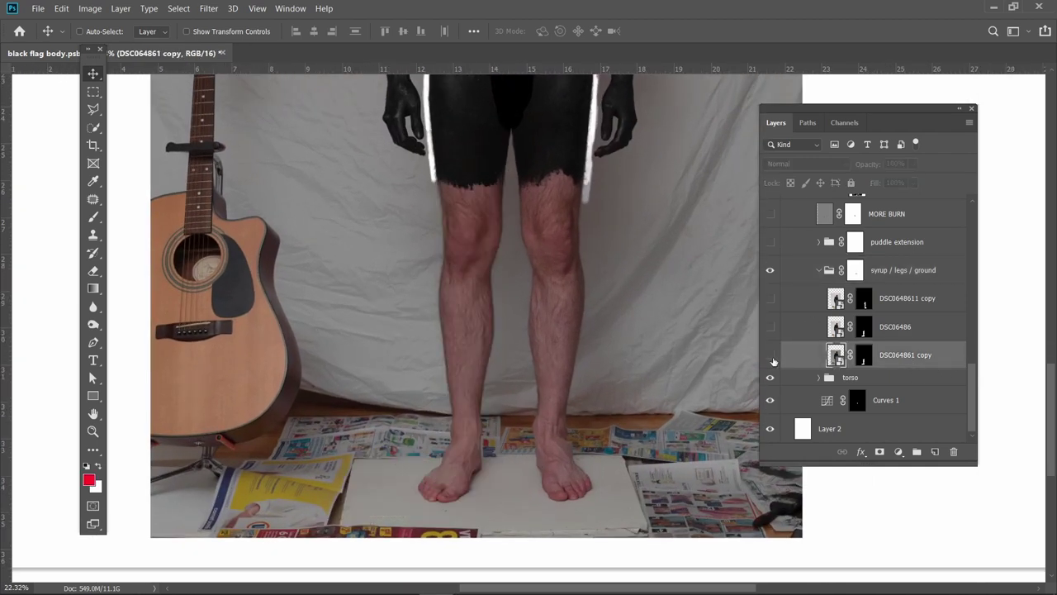
left_click(770, 355)
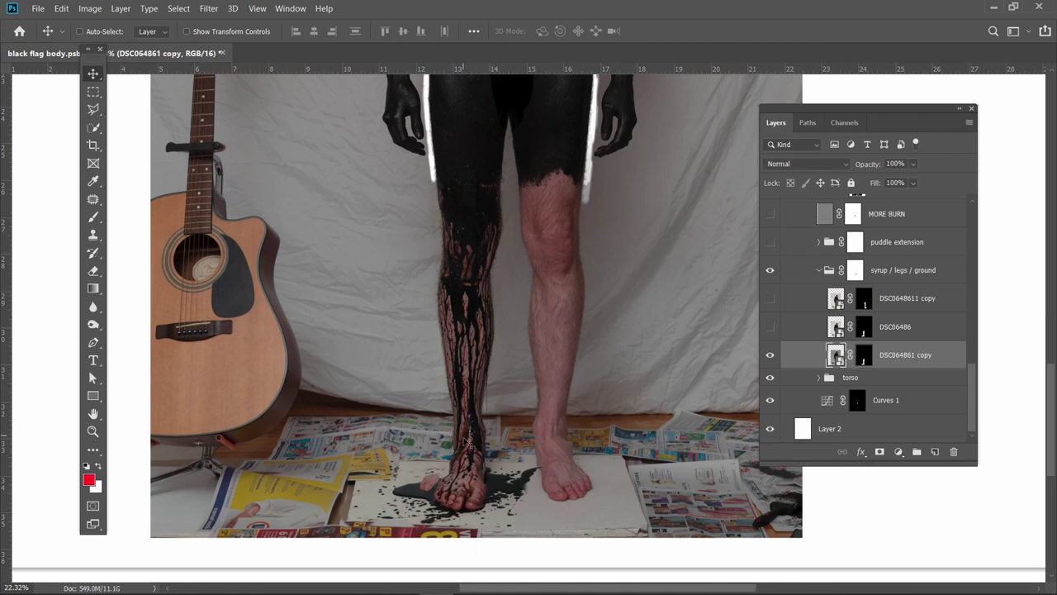
scroll(466, 479, "up", 1)
scroll(467, 478, "up", 2)
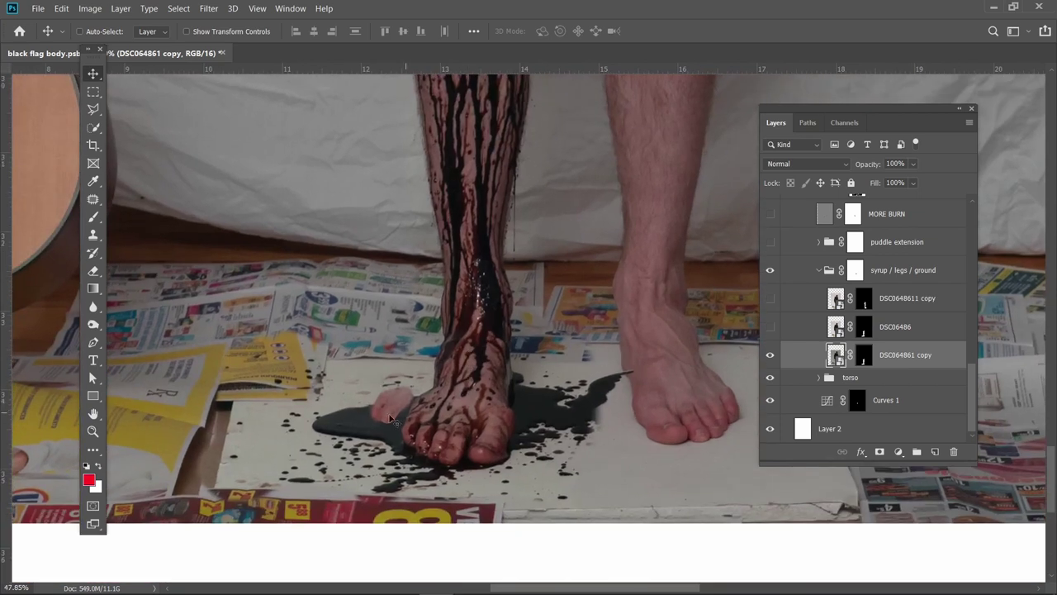
left_click(770, 355)
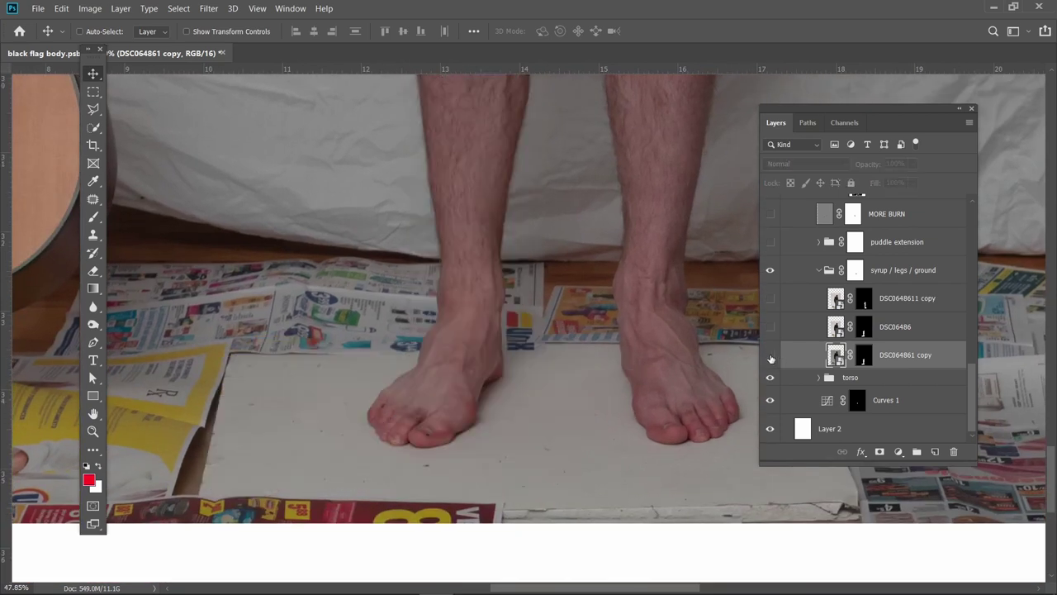
left_click(770, 355)
right_click(865, 355)
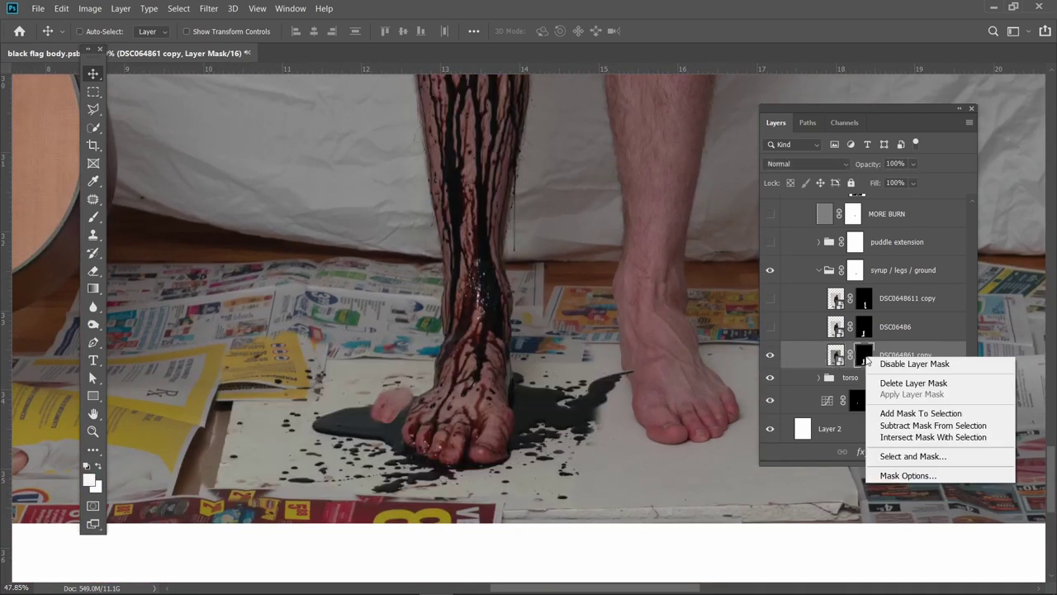
key("Escape")
left_click(864, 356, "alt")
left_click(863, 357, "alt")
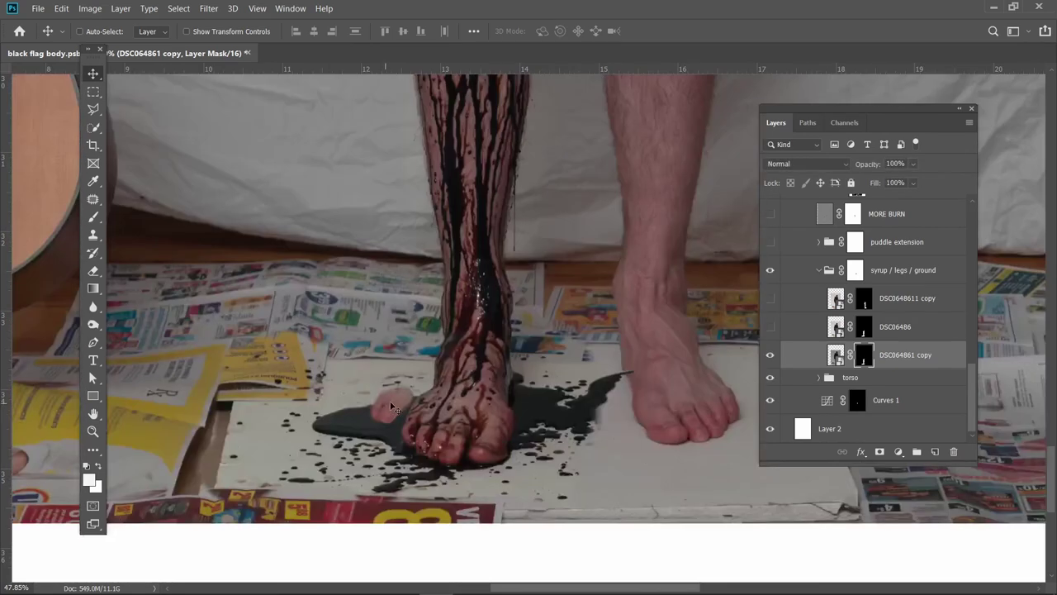
Show DSC06486 and DSC0648611 copy, move the second syrup leg down-left, and collapse the group.
left_click(892, 329)
left_click(769, 329)
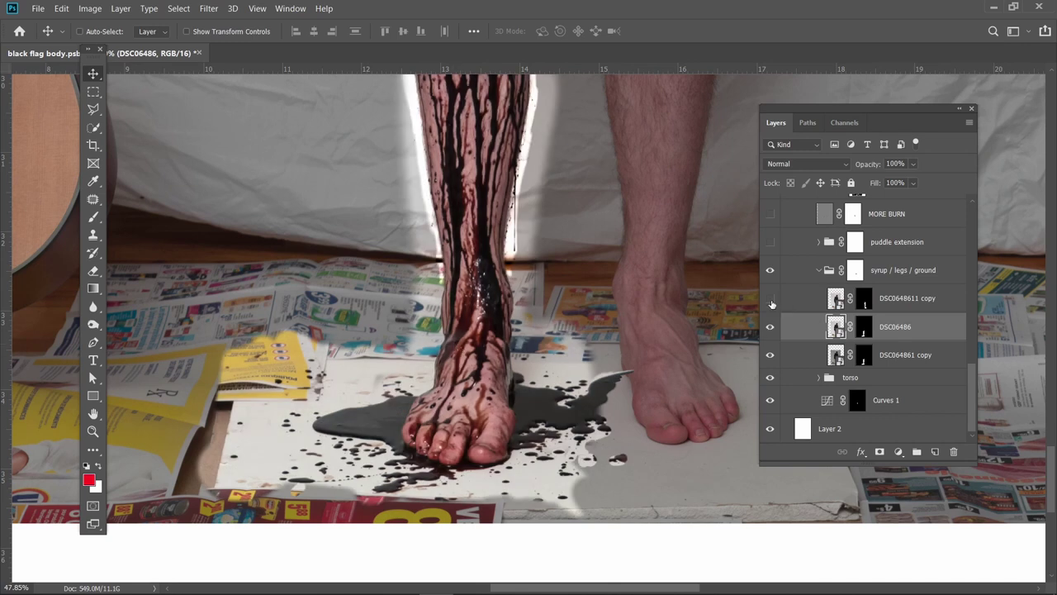
left_click(770, 298)
left_click(903, 303)
left_click_drag(699, 314, 546, 351)
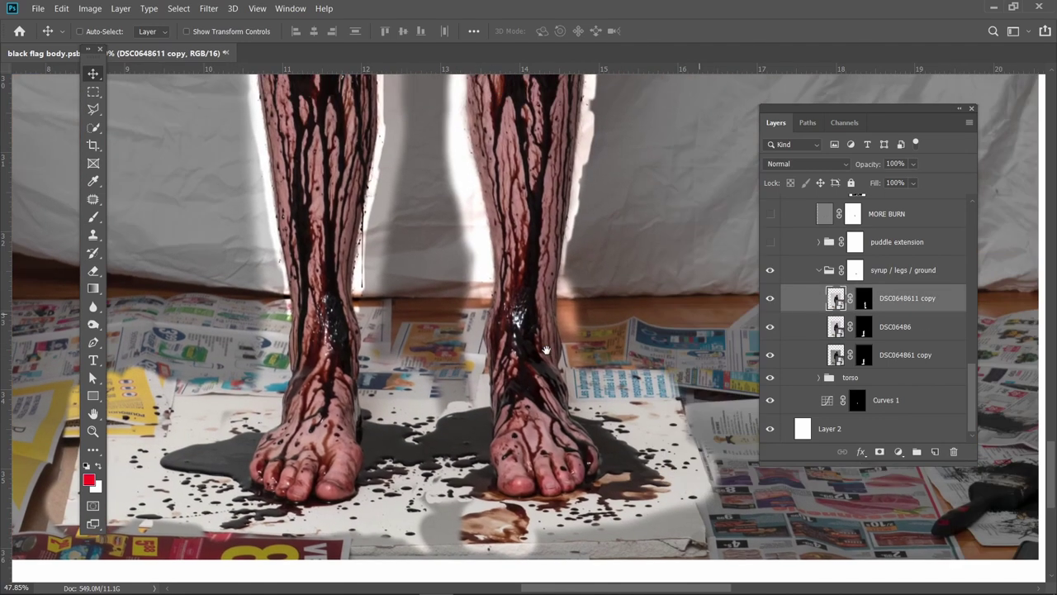
scroll(546, 351, "down", 3)
scroll(545, 406, "up", 1)
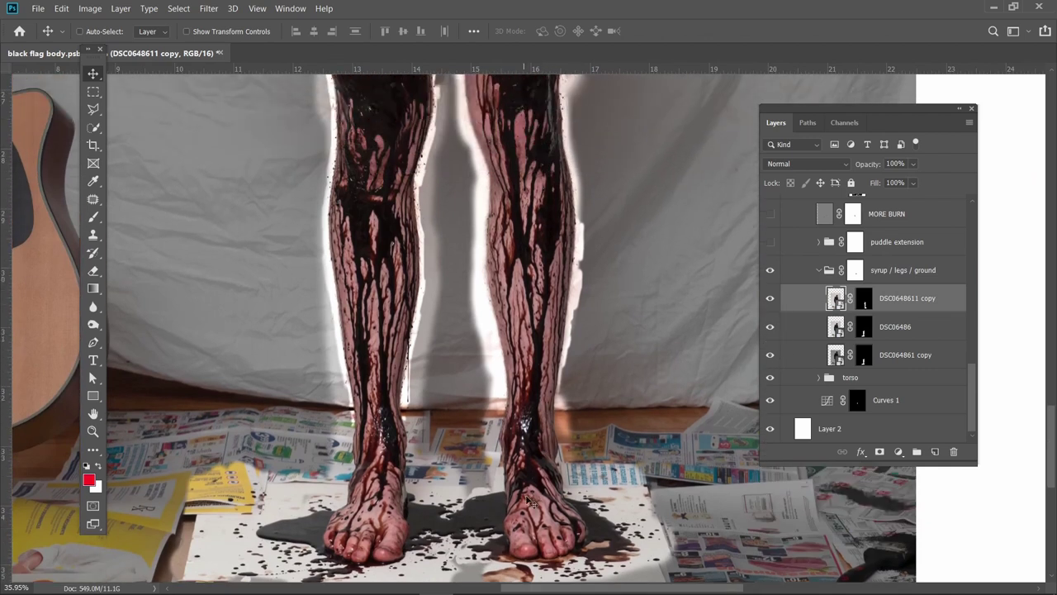
scroll(398, 526, "up", 4)
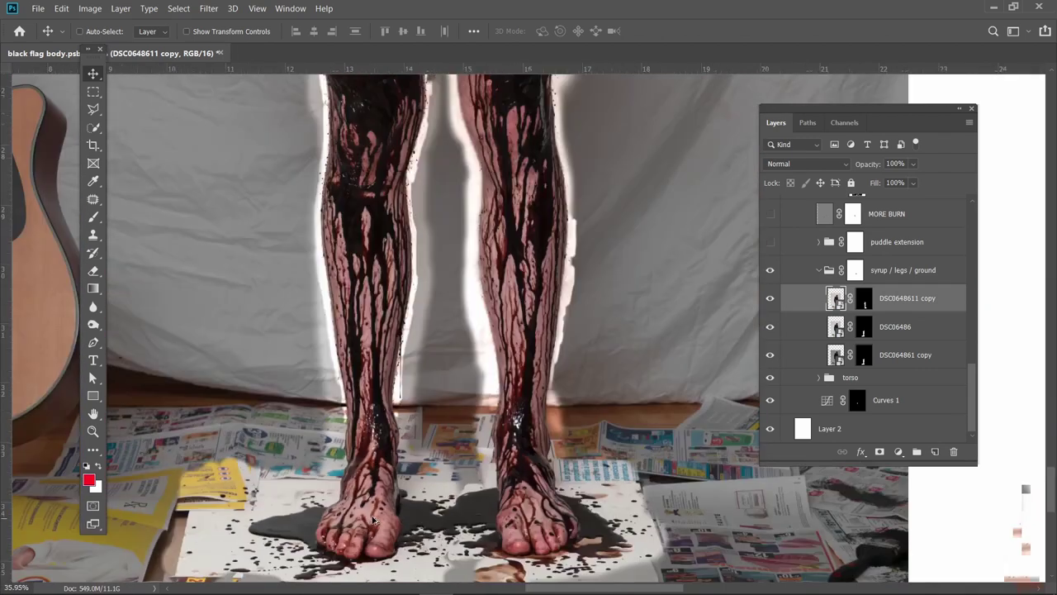
scroll(374, 518, "down", 1)
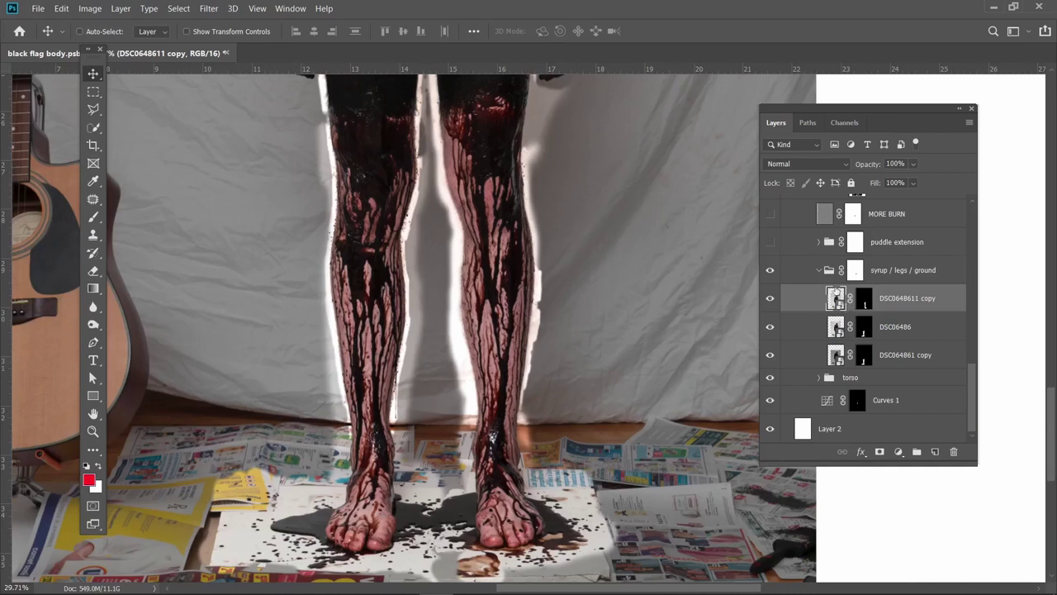
left_click(817, 271)
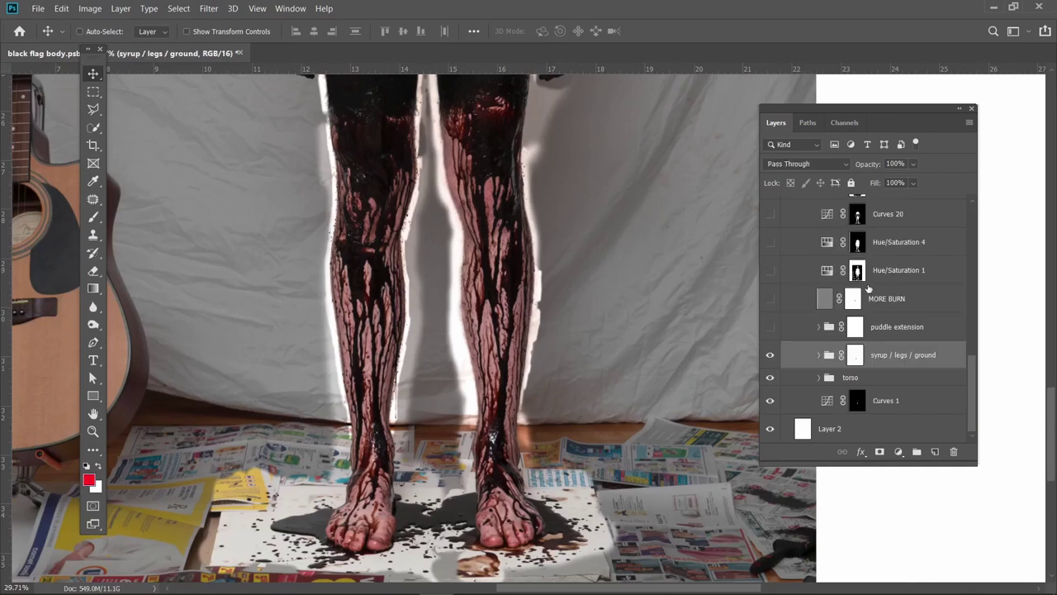
Show and expand the puddle extension group, hiding PUDDLE ADJUSTMENTS and DSC06452 to compare DSC06491.
left_click(883, 328)
left_click(770, 327)
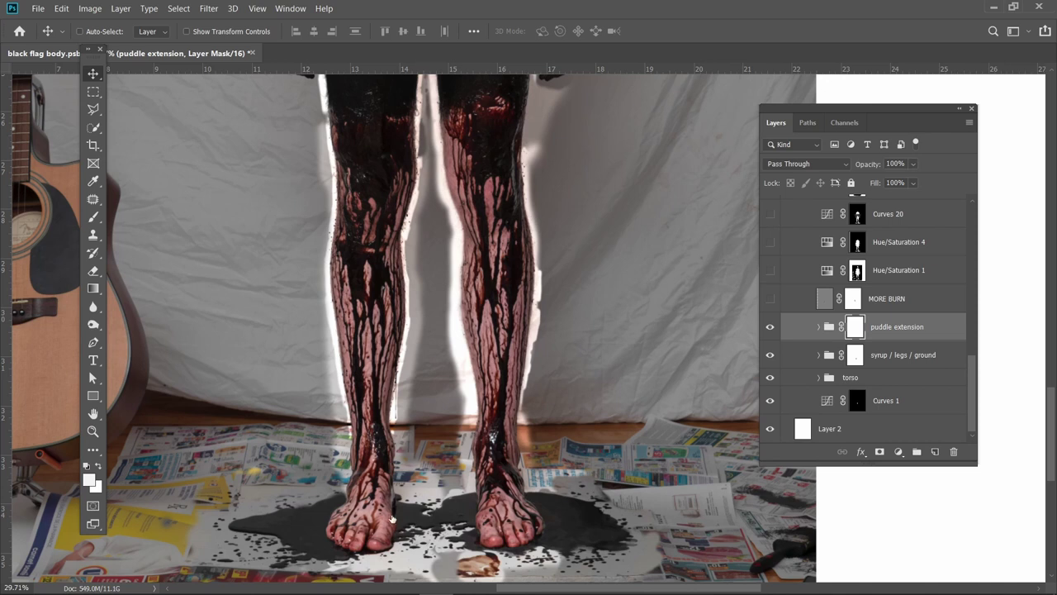
scroll(473, 437, "up", 2)
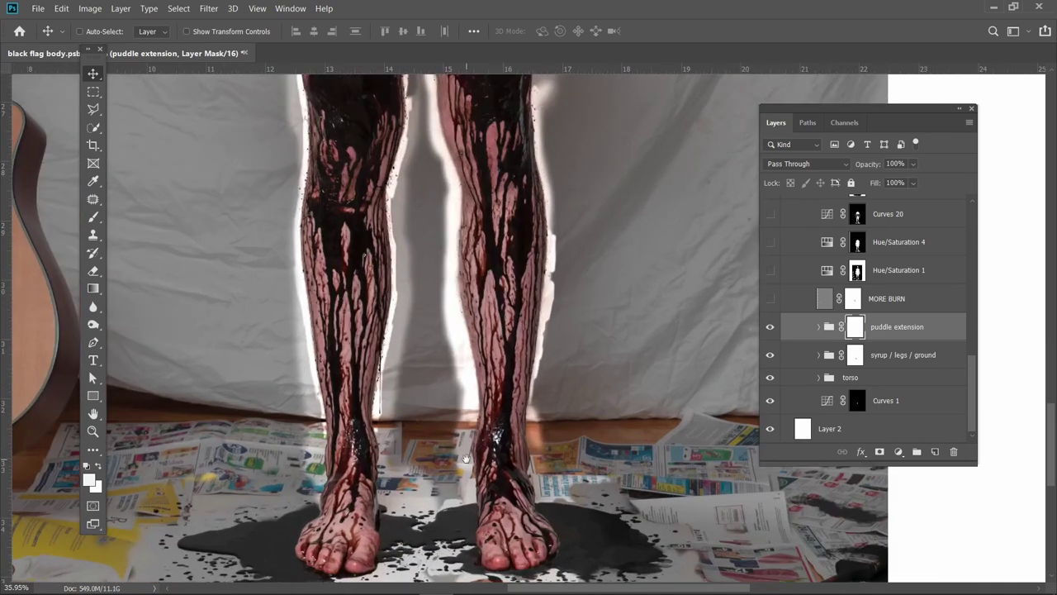
left_click_drag(465, 460, 612, 286)
left_click(770, 327)
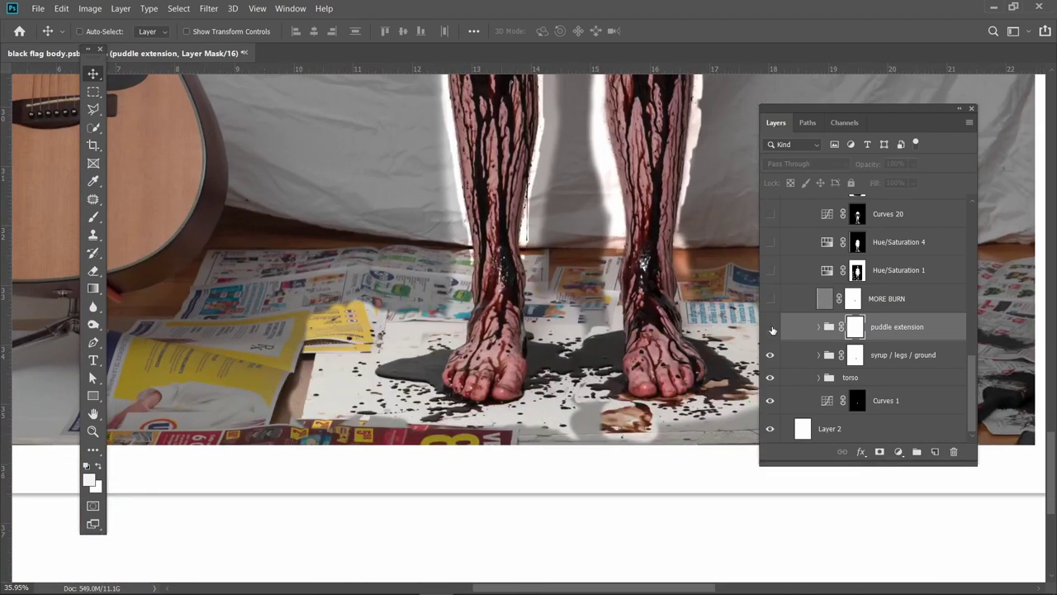
left_click(770, 328)
left_click(818, 327)
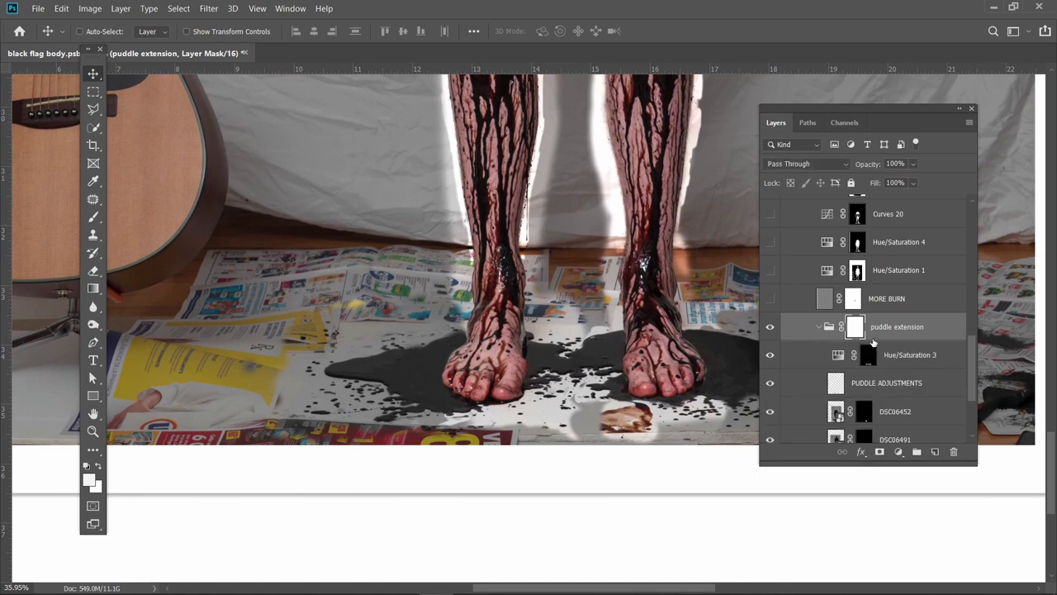
scroll(834, 347, "down", 4)
left_click(770, 270)
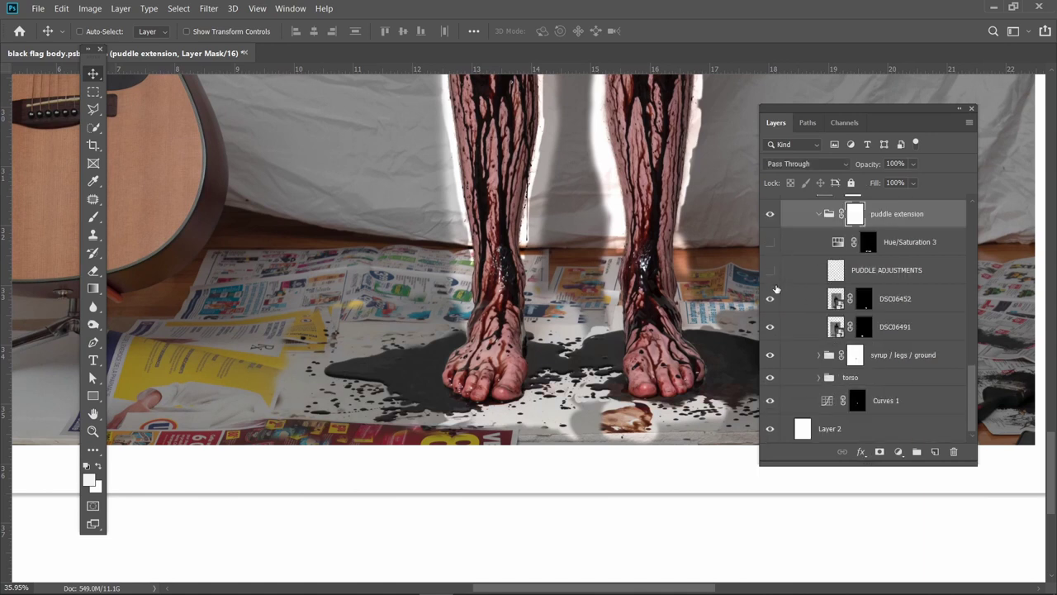
left_click(770, 298)
left_click(770, 328)
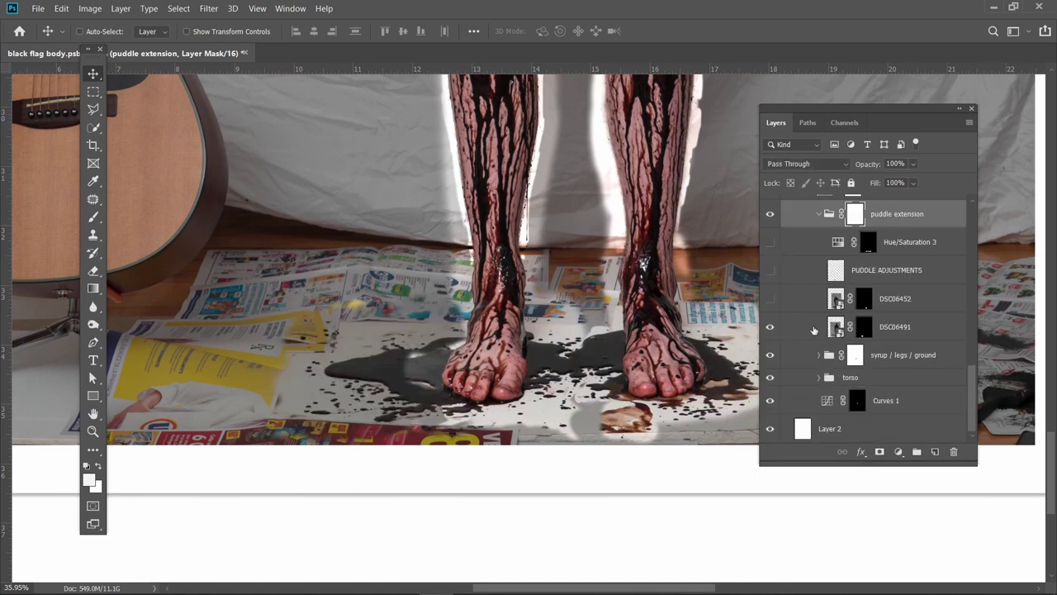
Temporarily disable DSC06491's mask, solo the layer, re-enable the mask and show DSC06452.
right_click(864, 330)
left_click(883, 336)
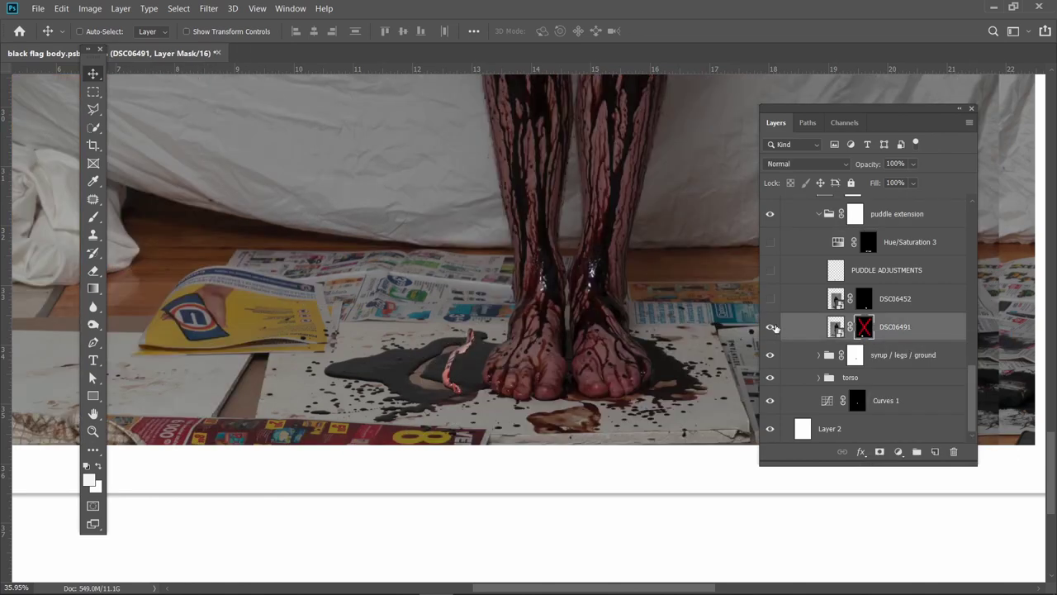
left_click(769, 328, "alt")
left_click(769, 328, "alt")
left_click(859, 331, "shift")
left_click(772, 299)
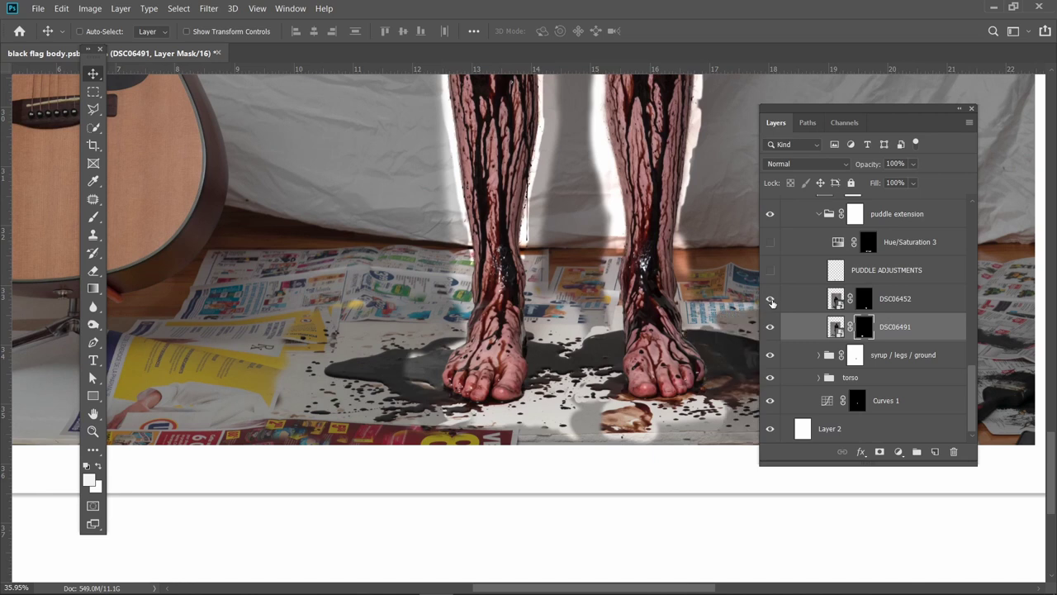
left_click_drag(768, 307, 672, 330)
Turn on PUDDLE ADJUSTMENTS and Hue/Saturation 3, then collapse the puddle extension group.
left_click(880, 279)
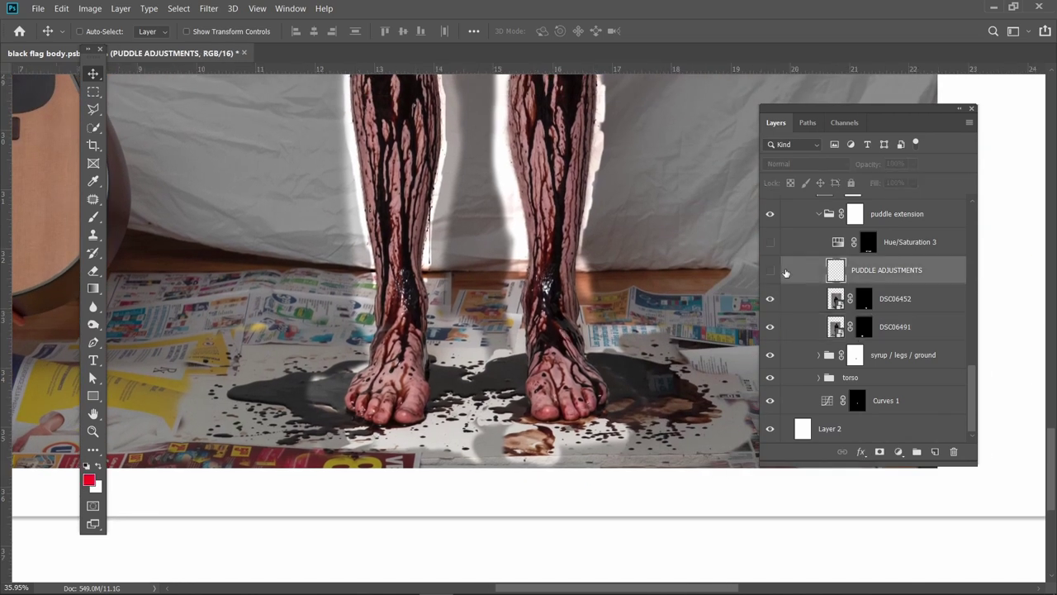
left_click(771, 270)
scroll(312, 412, "up", 5)
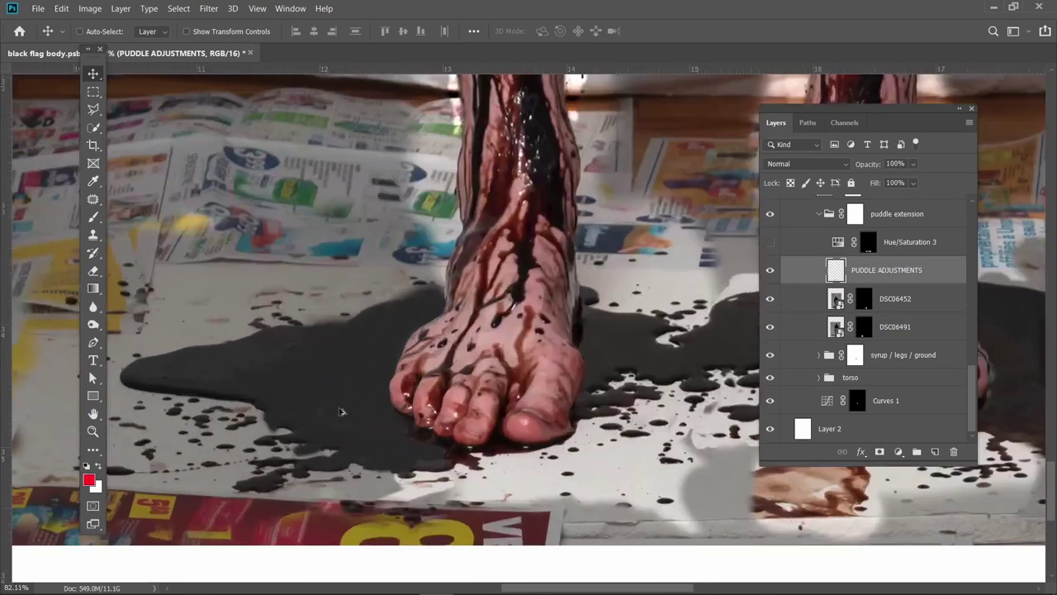
left_click(771, 271, "alt")
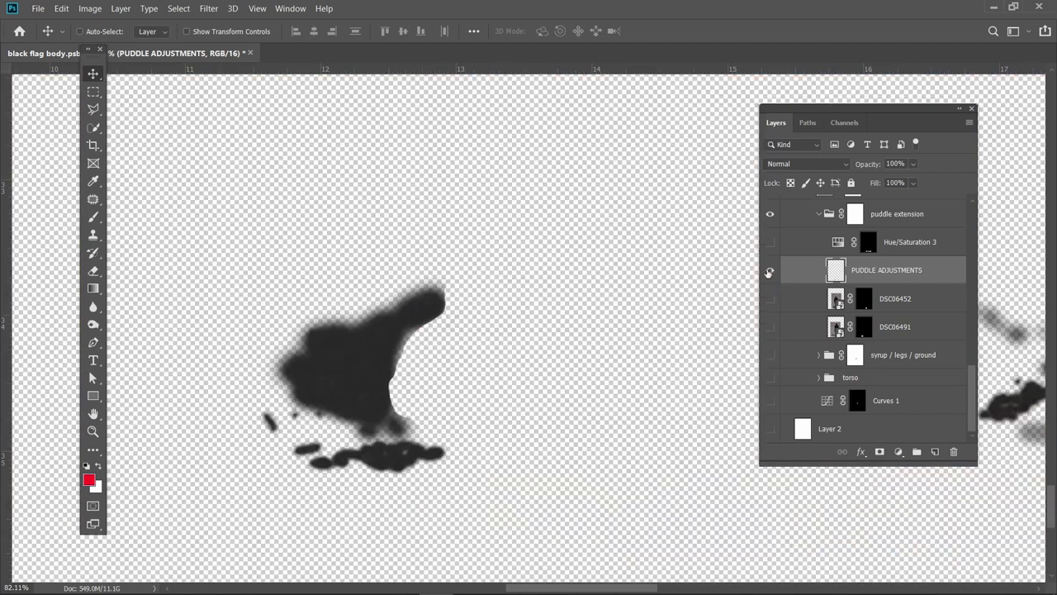
scroll(347, 355, "up", 3)
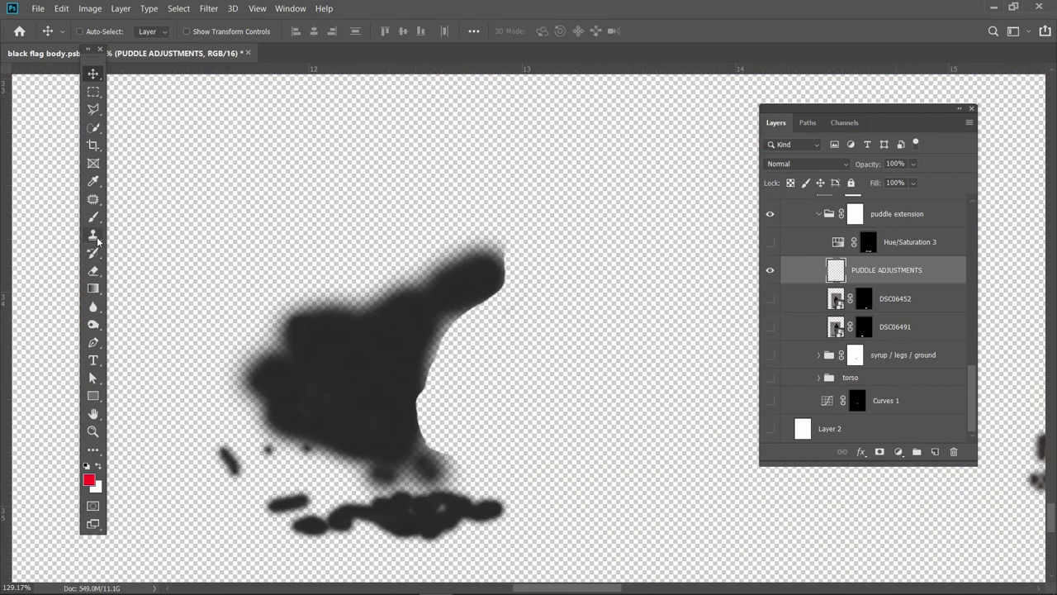
left_click(771, 270, "alt")
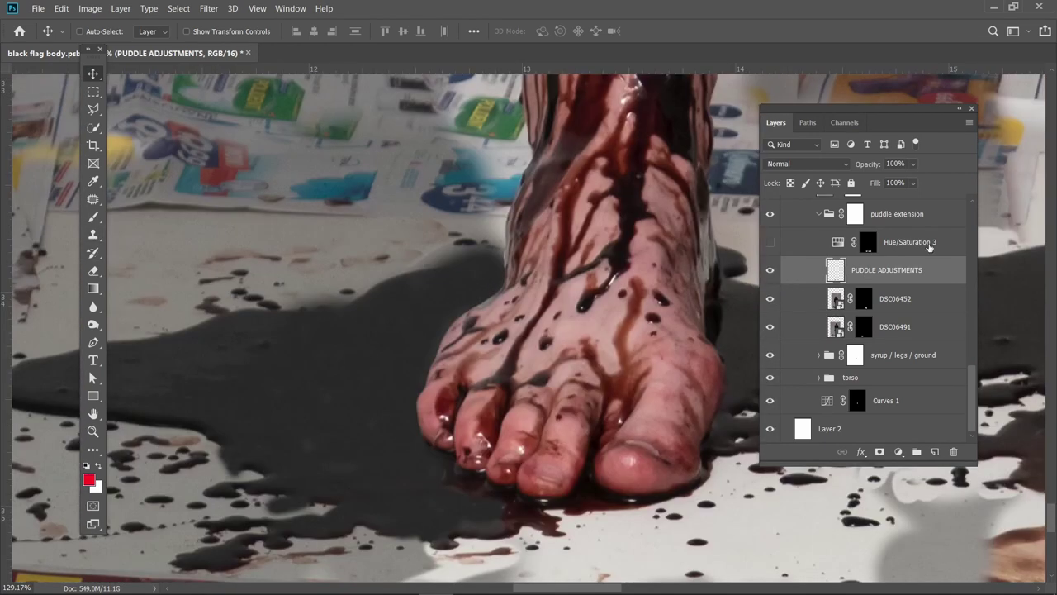
left_click(815, 244)
left_click(768, 241)
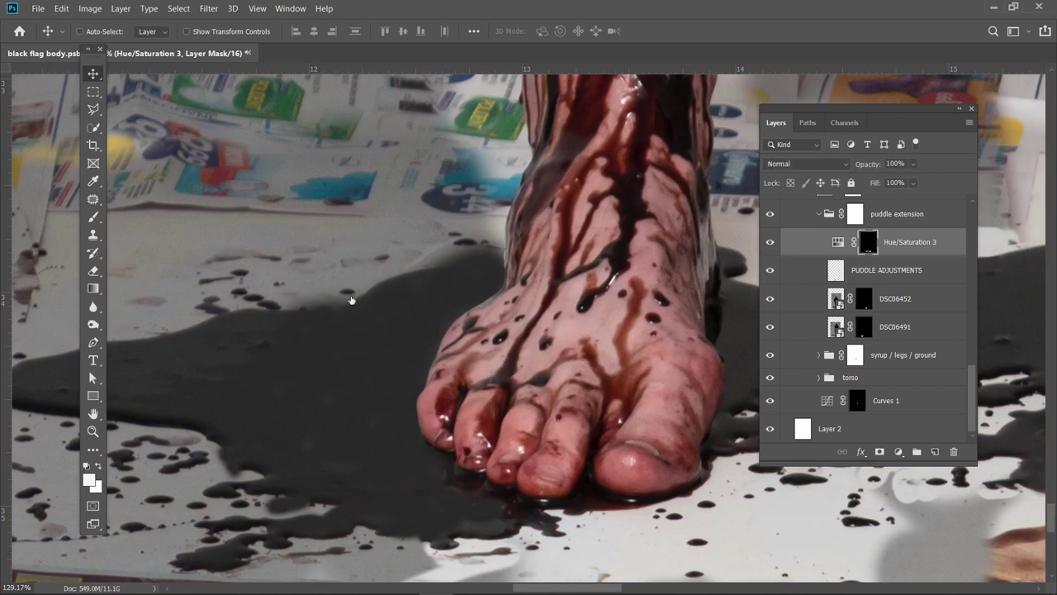
scroll(439, 338, "down", 5)
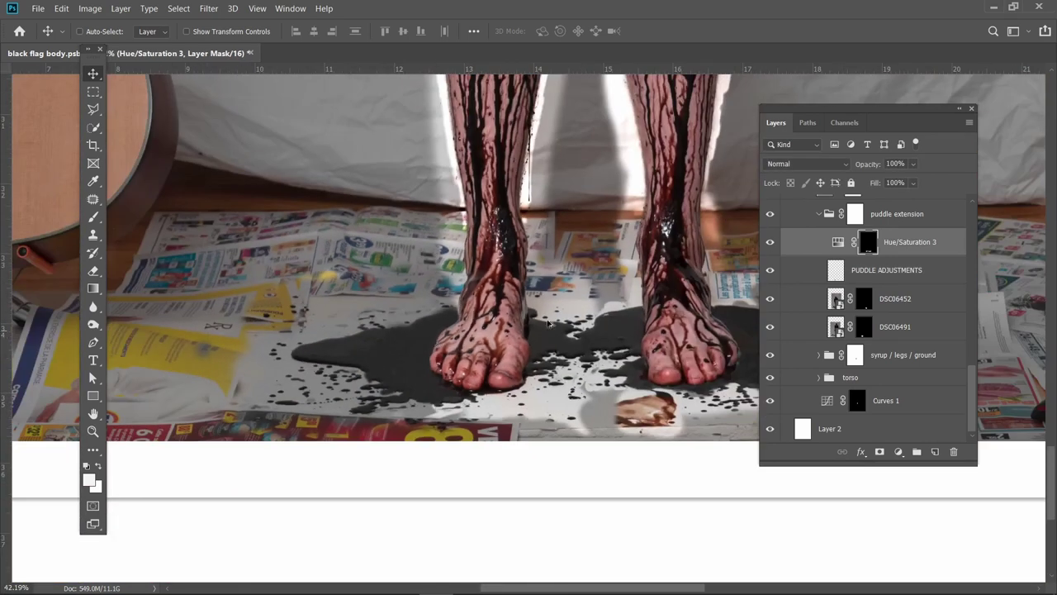
scroll(547, 324, "down", 3)
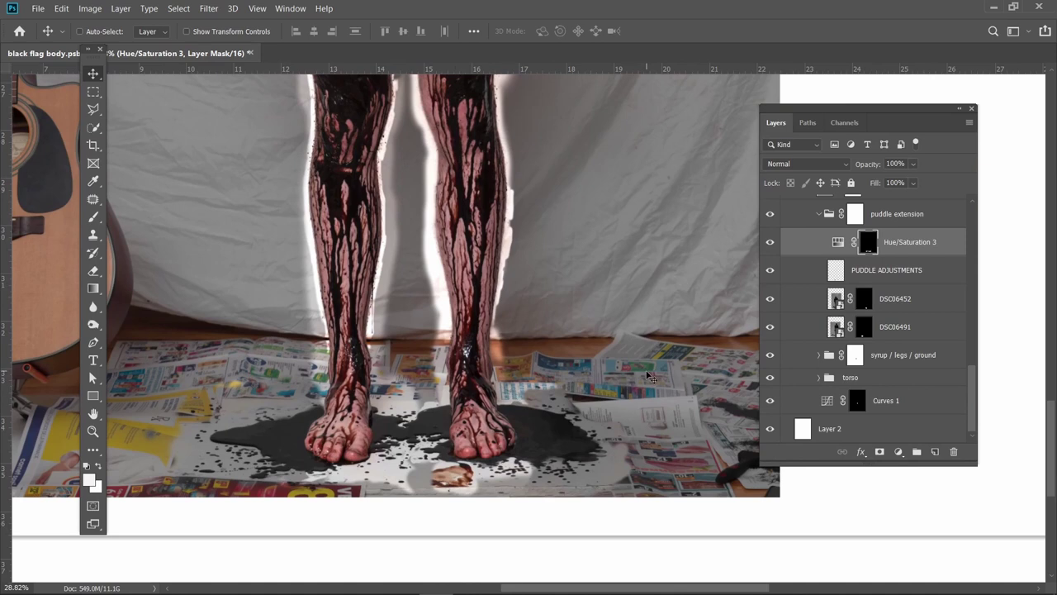
left_click(820, 214)
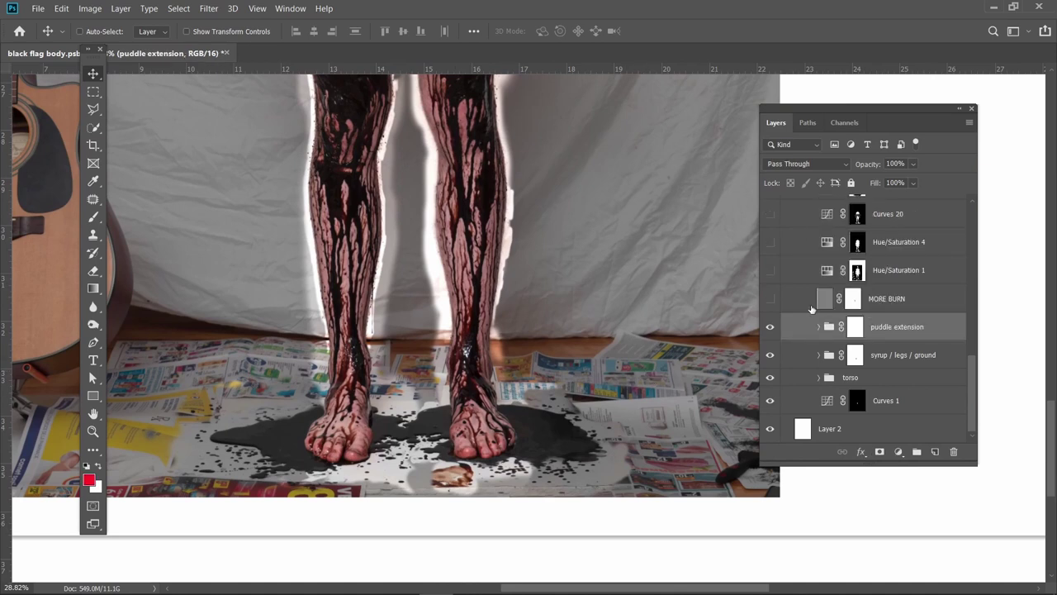
Frame the torso and head, then solo the MORE BURN layer and restore all layers.
scroll(495, 291, "down", 2)
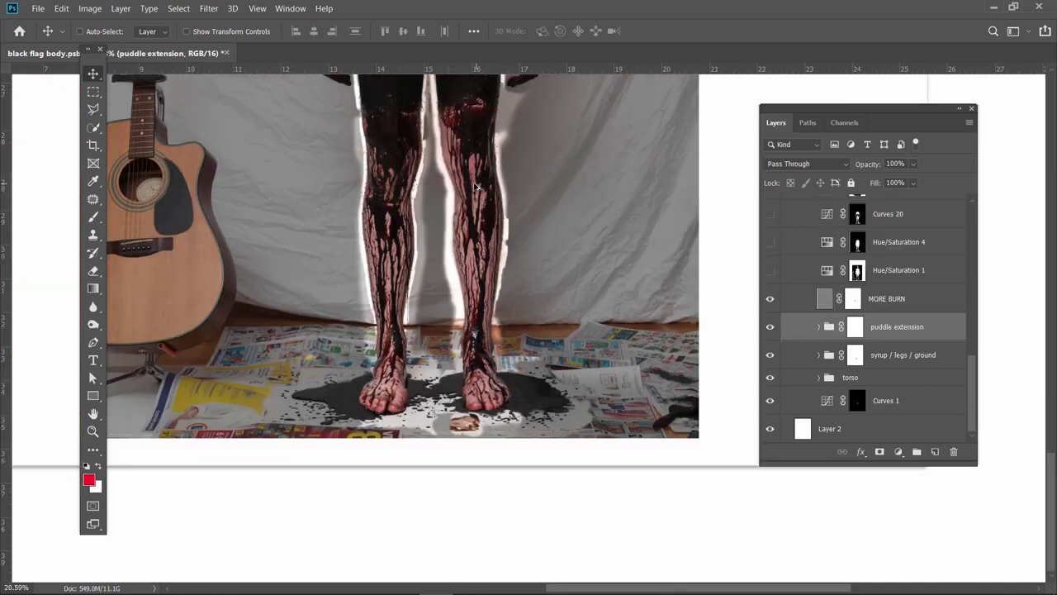
left_click_drag(496, 290, 496, 489)
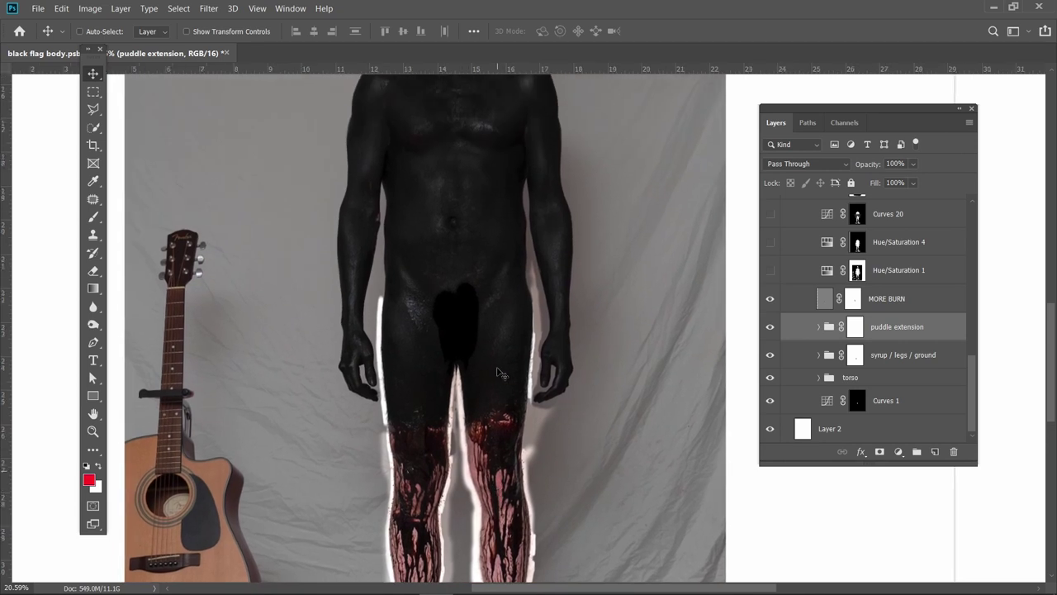
scroll(502, 347, "down", 1)
left_click_drag(490, 273, 517, 357)
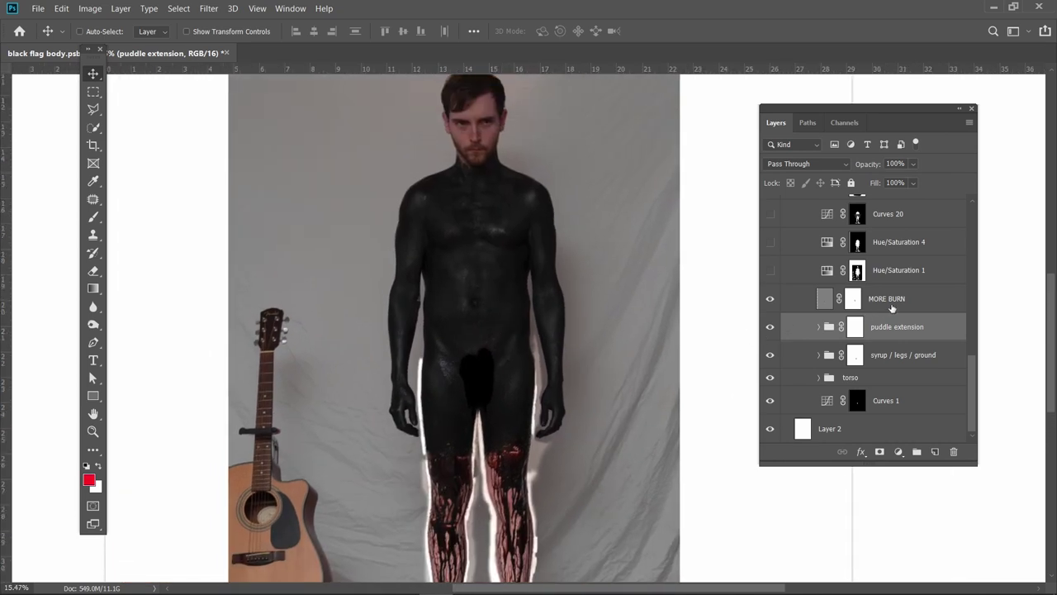
left_click(833, 302)
left_click(770, 302, "alt")
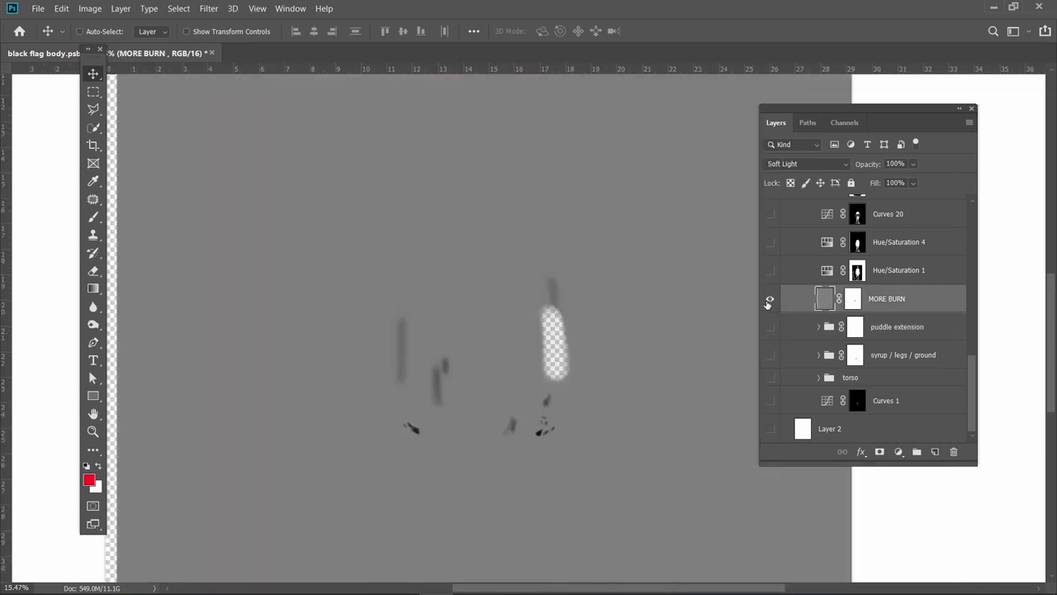
scroll(404, 446, "up", 3)
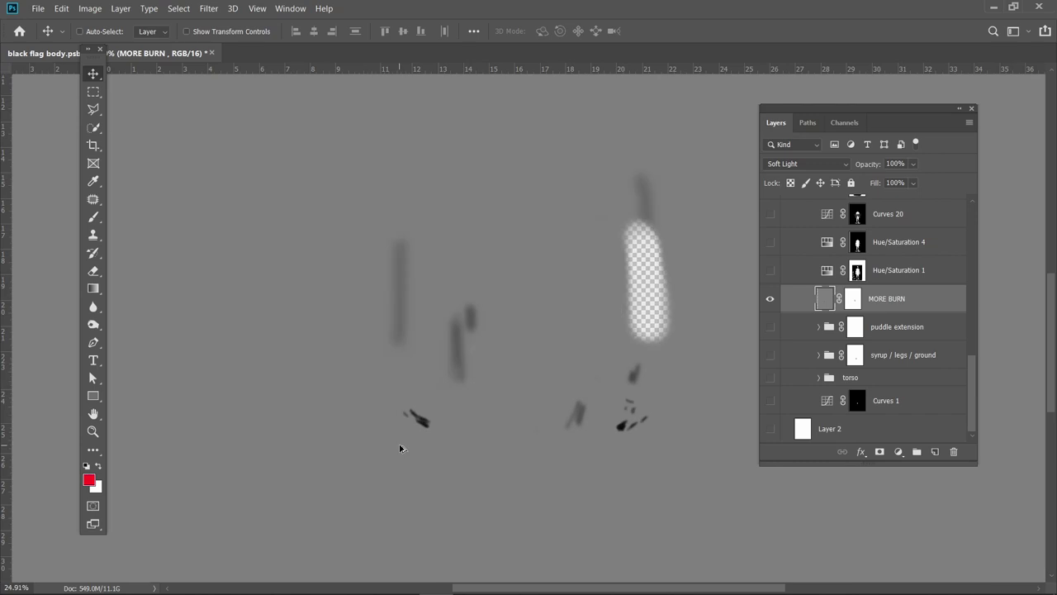
left_click(770, 299, "alt")
Toggle MORE BURN over the hand and torso to compare its darkening, leaving it on.
scroll(446, 382, "up", 3)
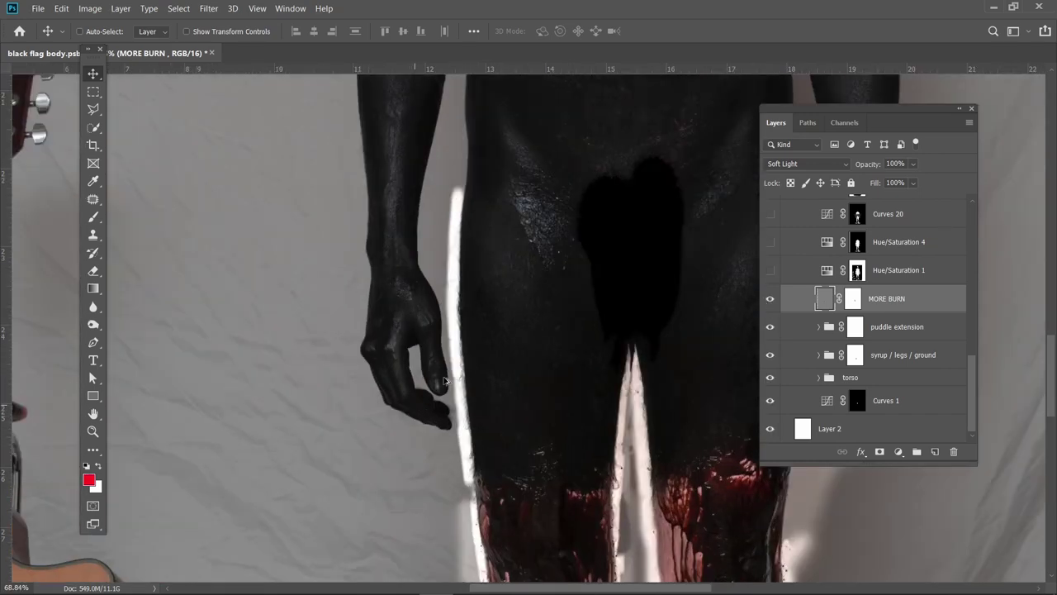
left_click(770, 299)
left_click(769, 300)
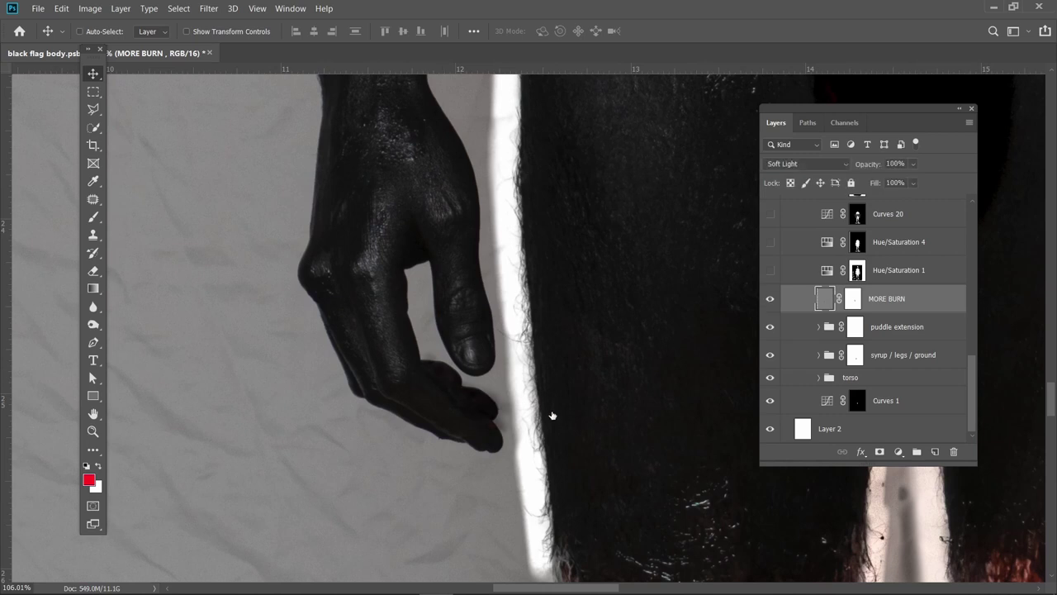
scroll(480, 424, "up", 3)
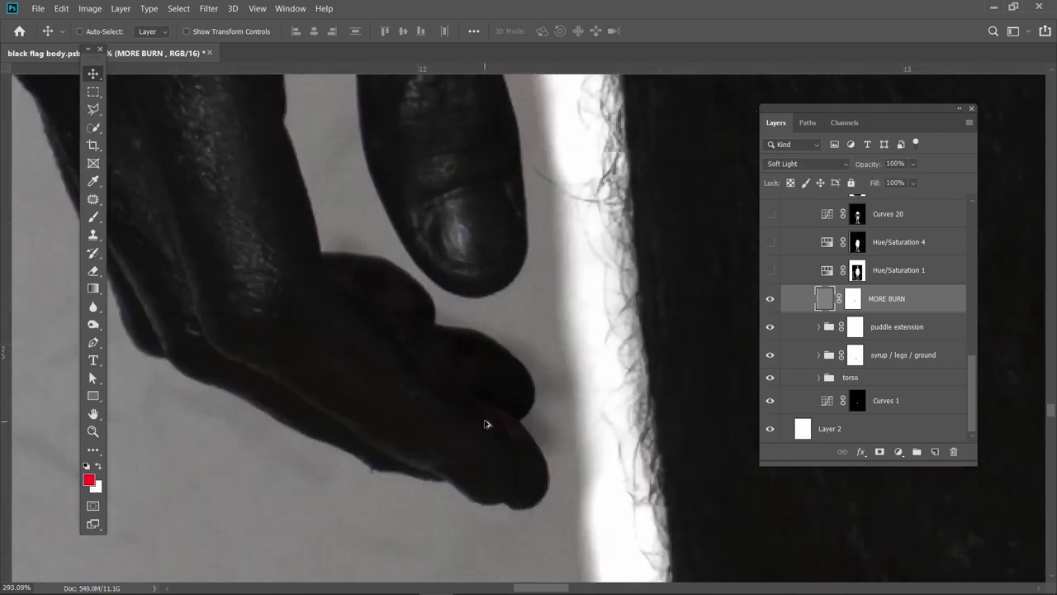
scroll(485, 407, "down", 2)
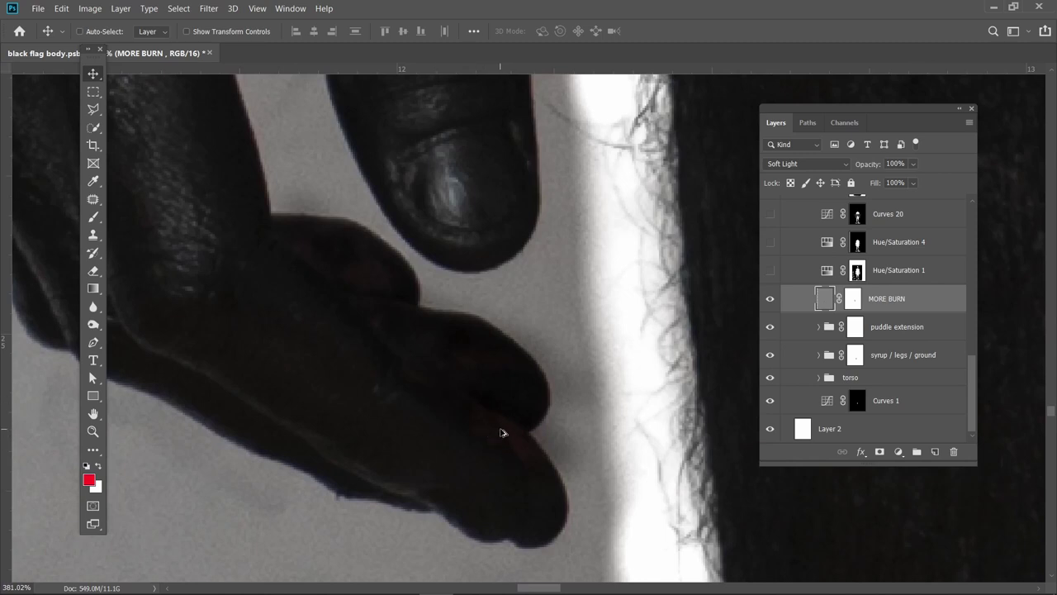
scroll(500, 431, "down", 2)
scroll(500, 431, "down", 3)
left_click_drag(607, 366, 436, 496)
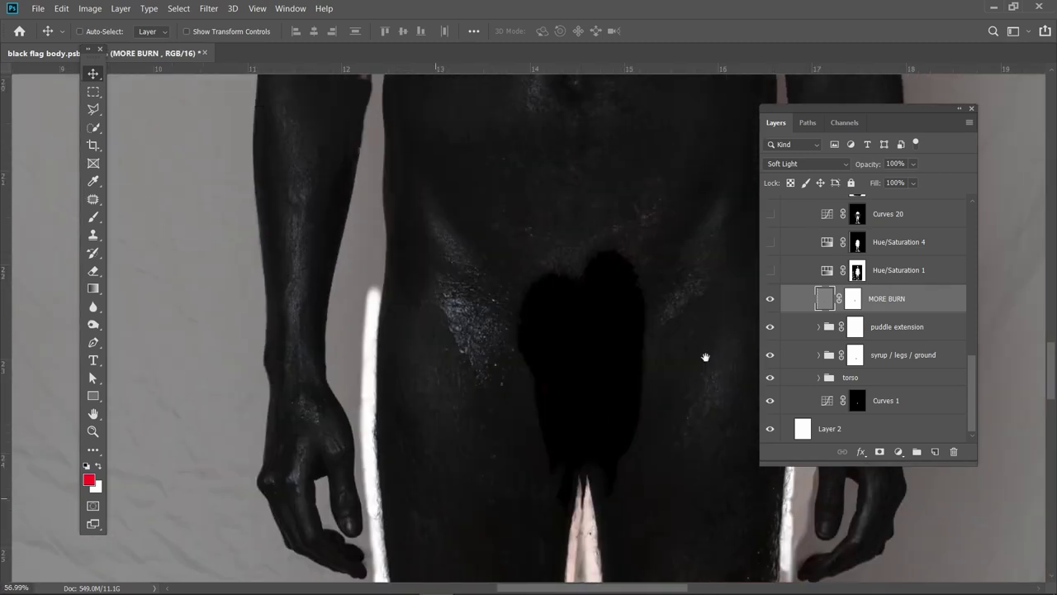
left_click(770, 301)
left_click(770, 300)
scroll(301, 311, "down", 8)
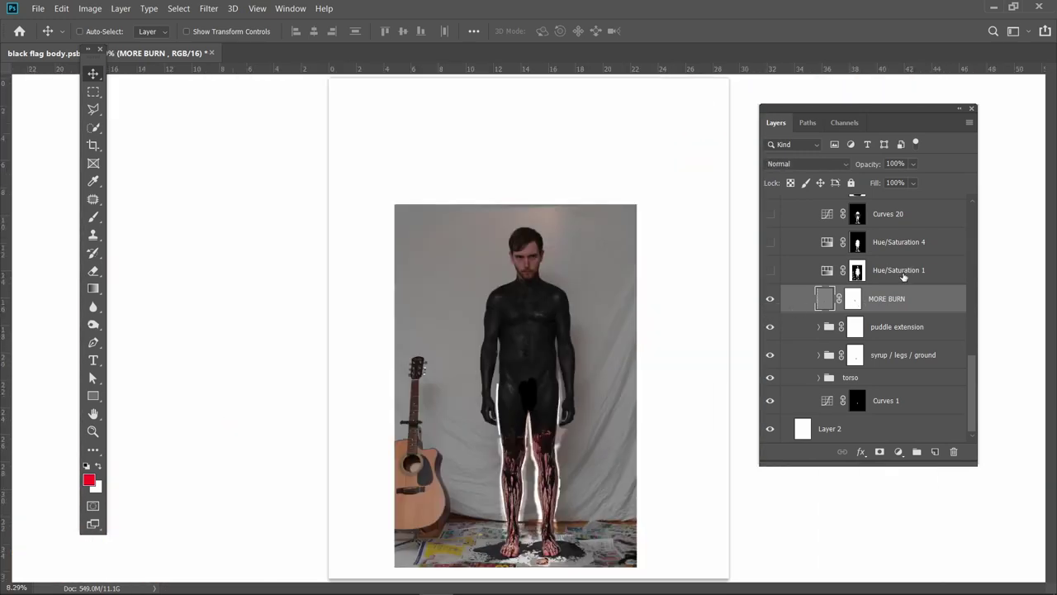
Turn on Hue/Saturation 1 and set it to target only the Reds range.
left_click(904, 272)
scroll(901, 280, "up", 5)
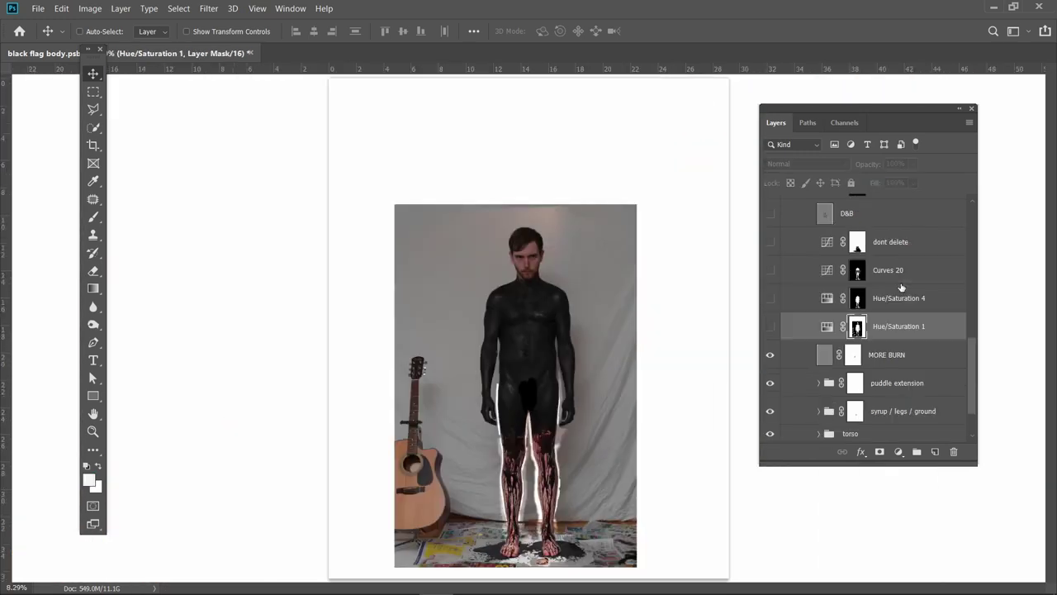
scroll(901, 397, "down", 2)
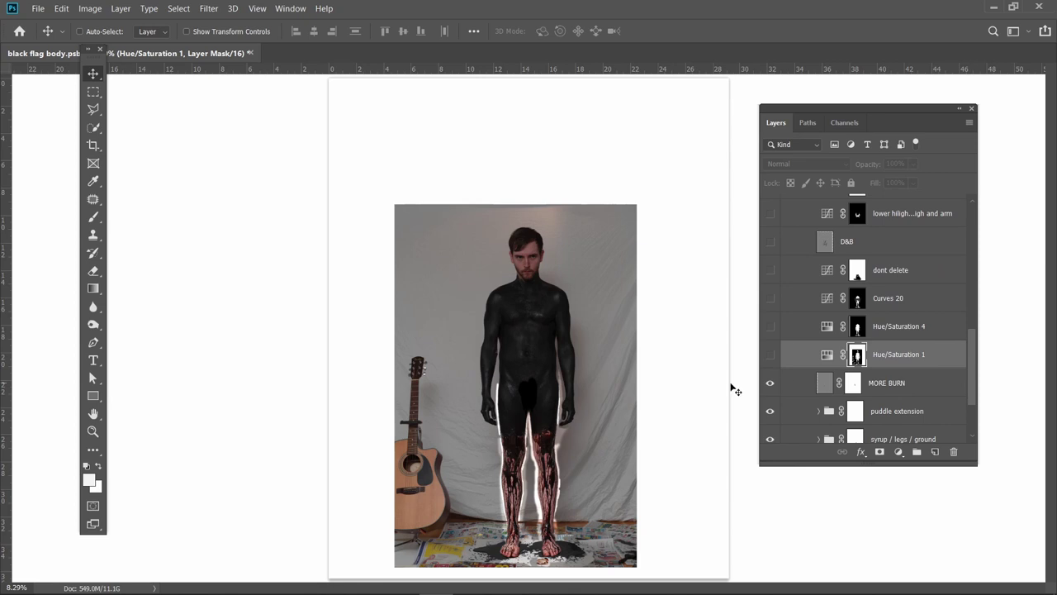
left_click(770, 356)
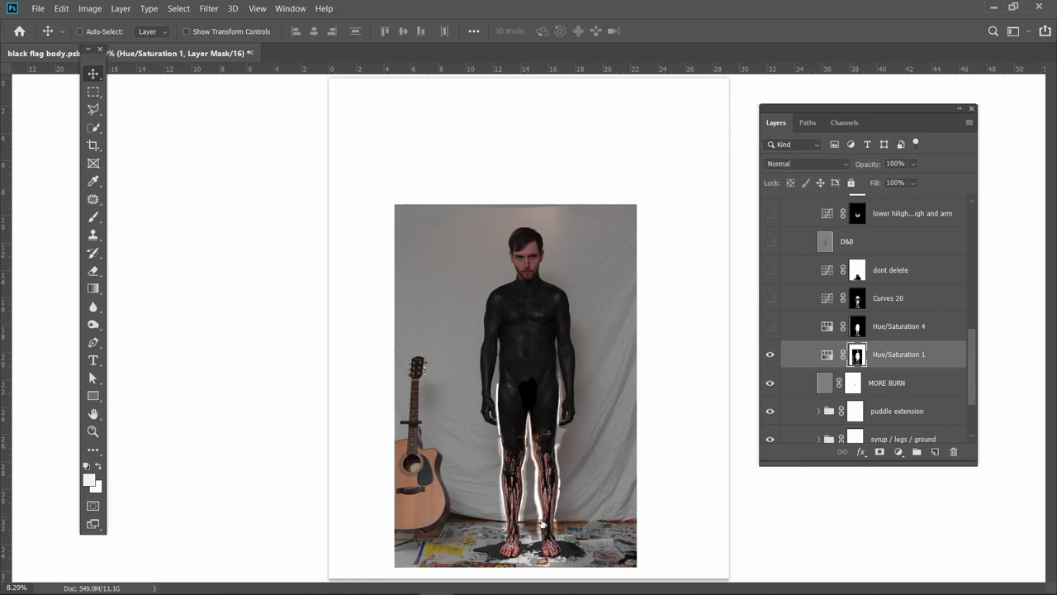
scroll(543, 523, "up", 8)
scroll(541, 507, "down", 3)
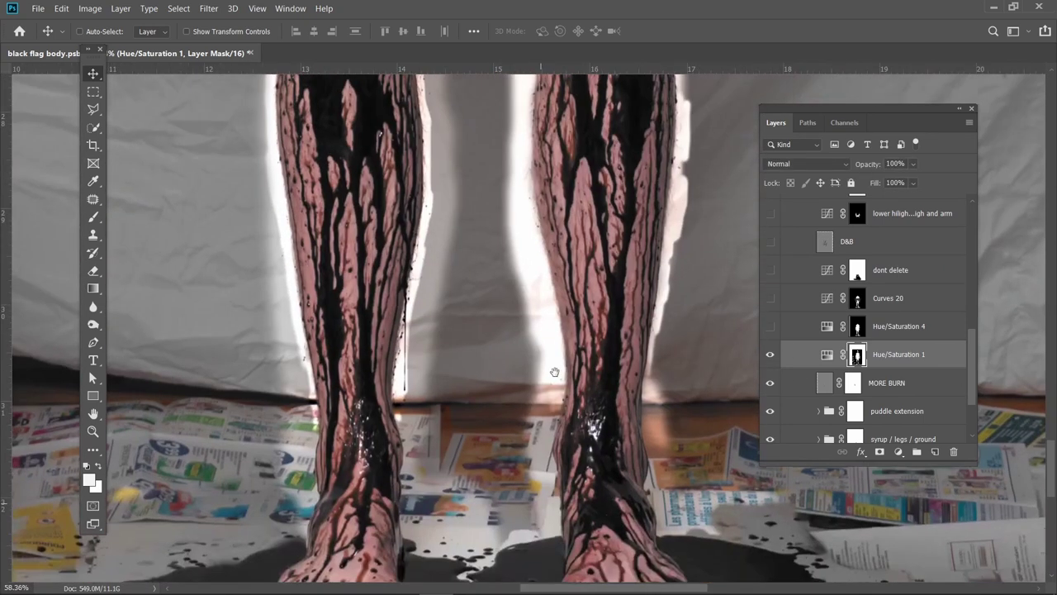
double_click(826, 357)
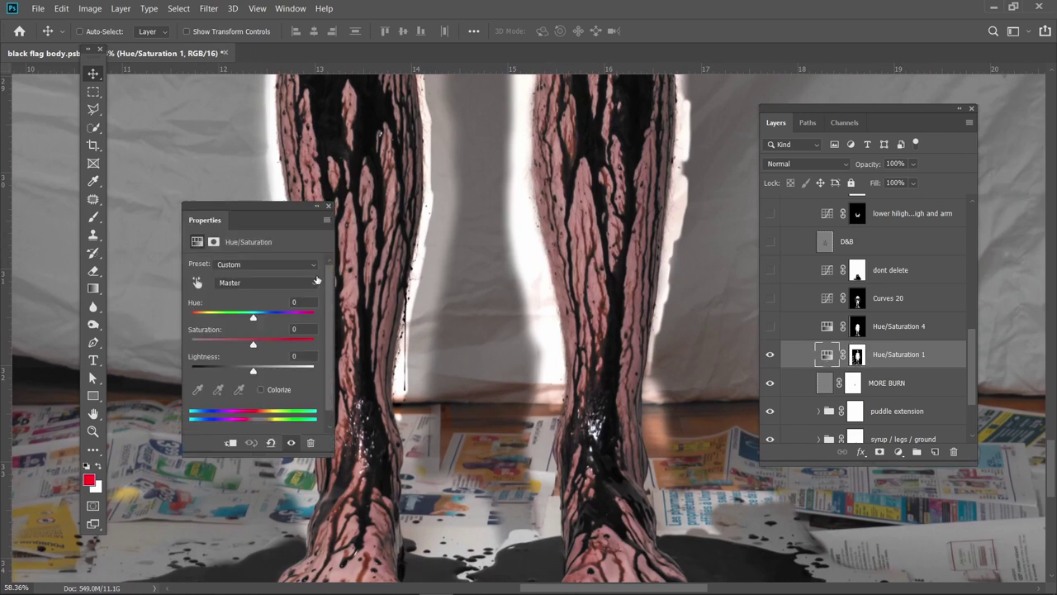
left_click(241, 282)
left_click(238, 296)
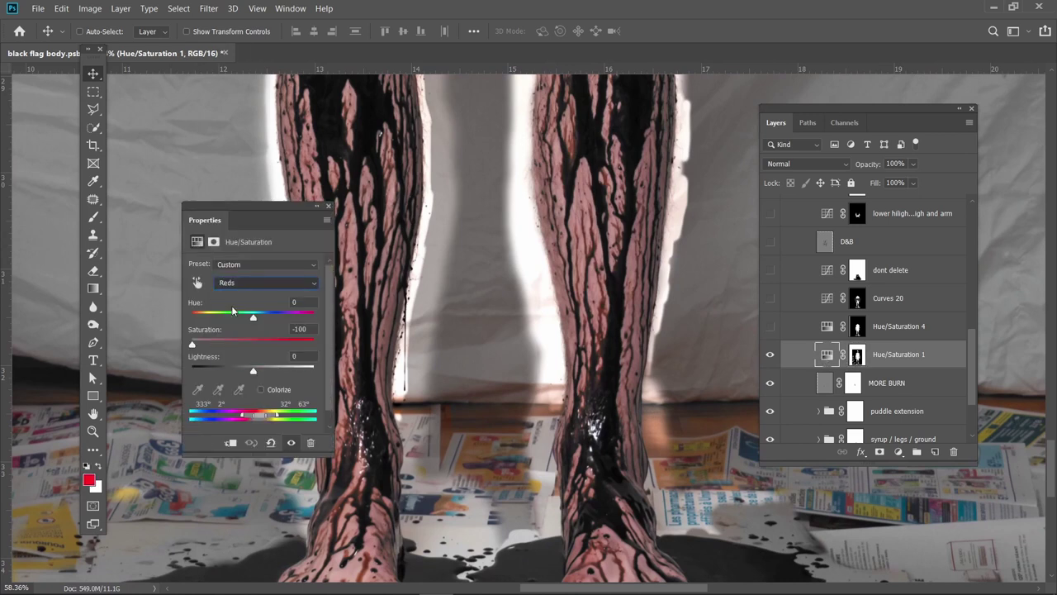
left_click(328, 206)
scroll(367, 468, "up", 3)
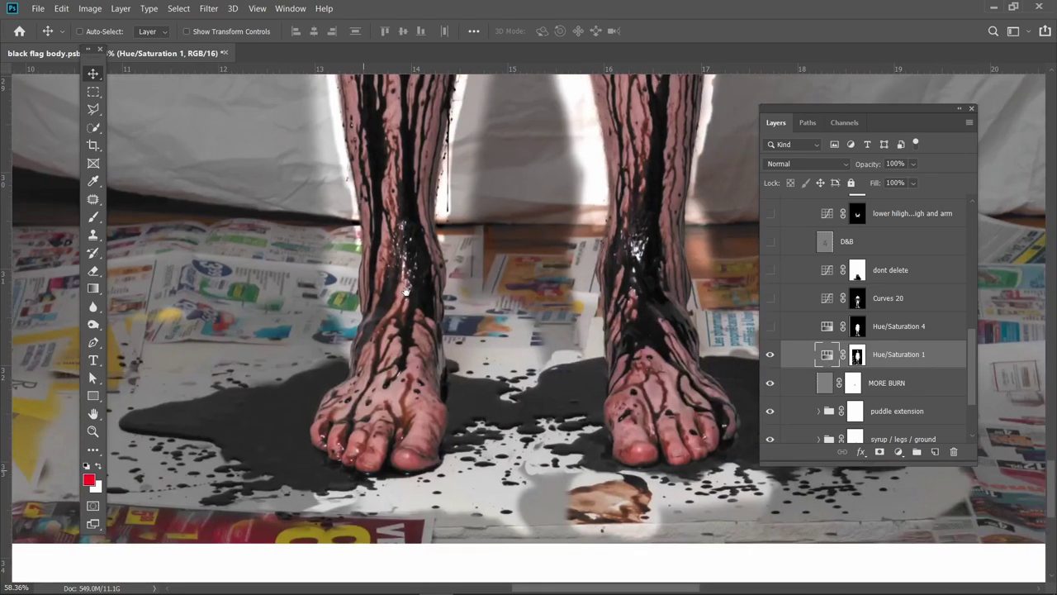
left_click(769, 354)
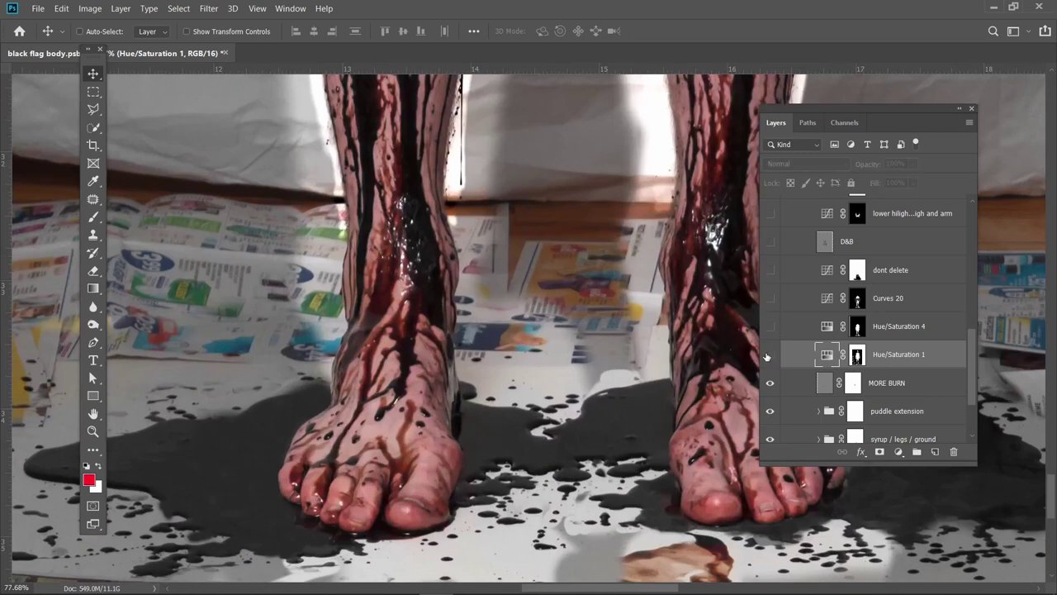
left_click(768, 355)
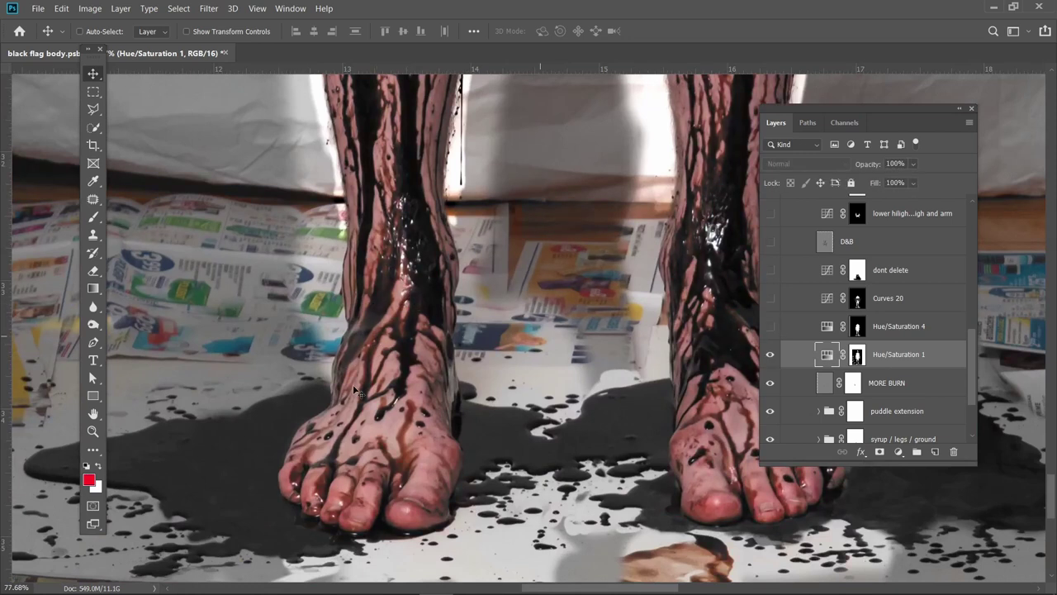
Make the Hue/Saturation 4 adjustment layer visible and target the adjustment rather than its mask.
scroll(537, 320, "down", 3)
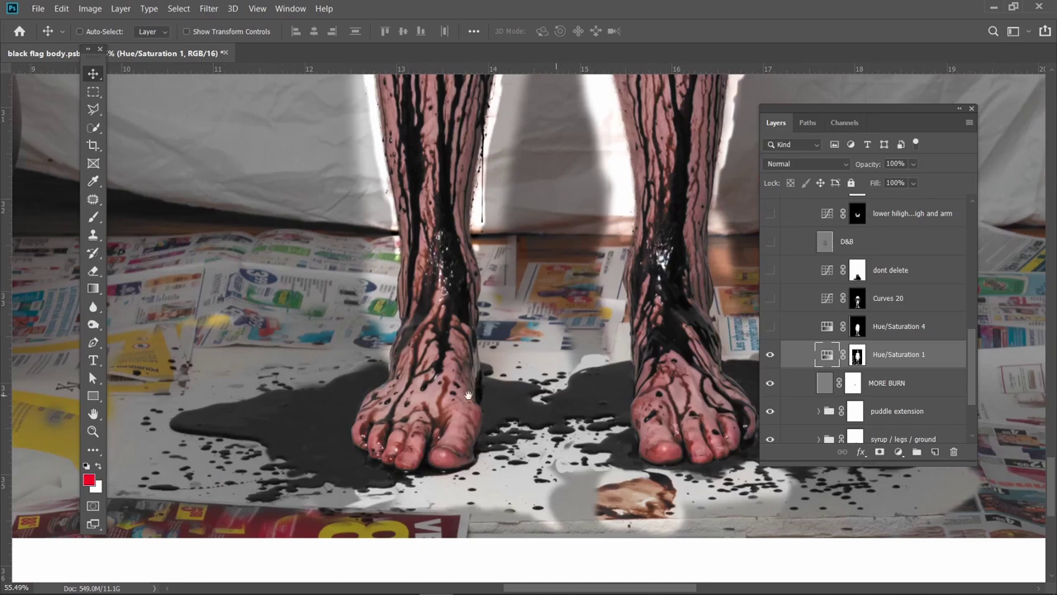
scroll(562, 284, "down", 2)
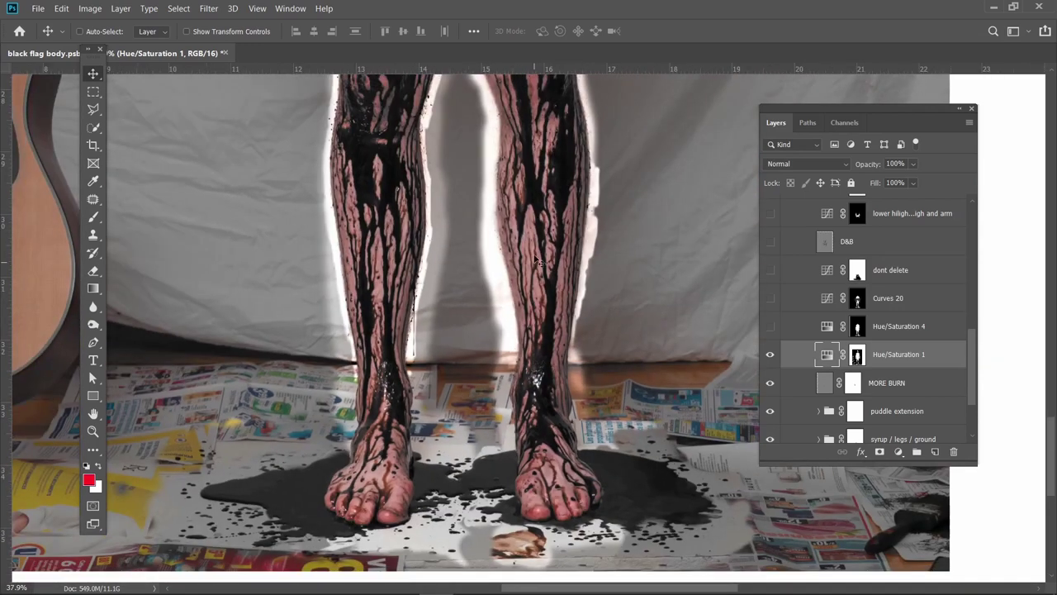
left_click(806, 334)
left_click(773, 328)
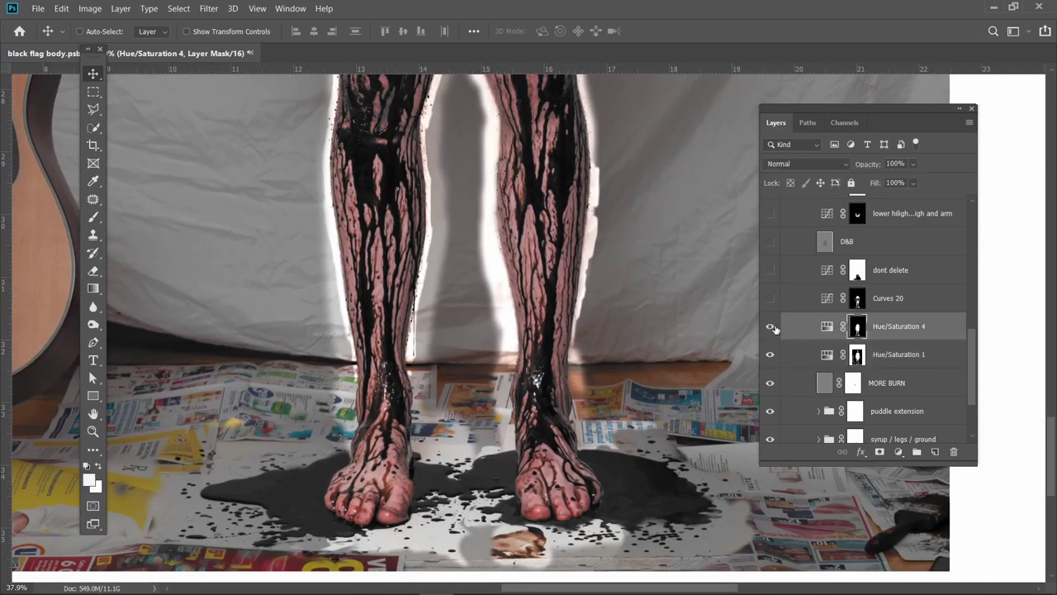
left_click(827, 326)
Switch on Curves 20 (49% opacity), comparing its curve effect, and the dont delete adjustment.
left_click(769, 299)
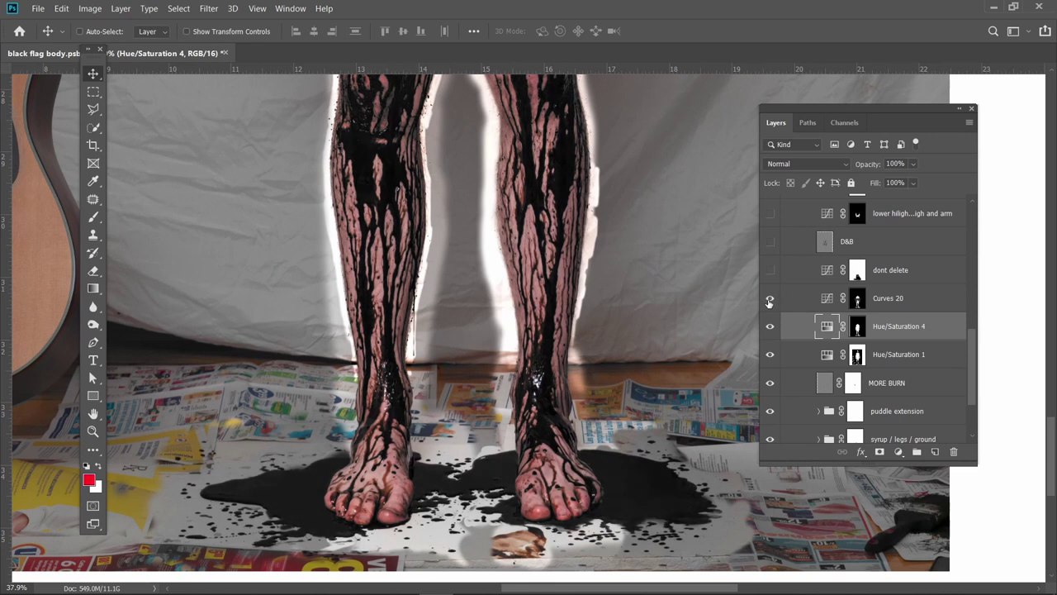
left_click(827, 299)
double_click(827, 298)
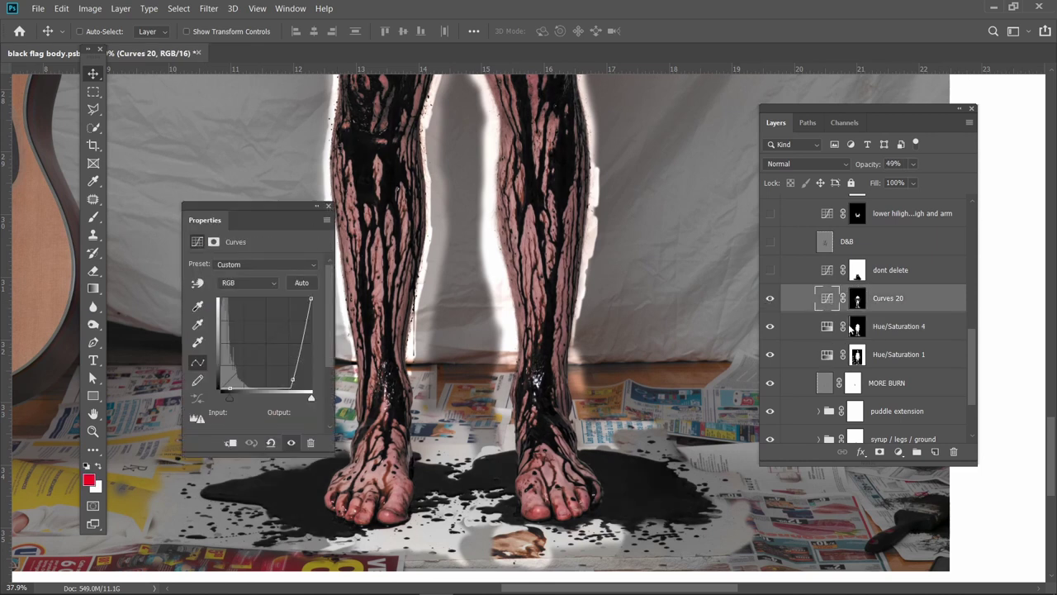
left_click(770, 299)
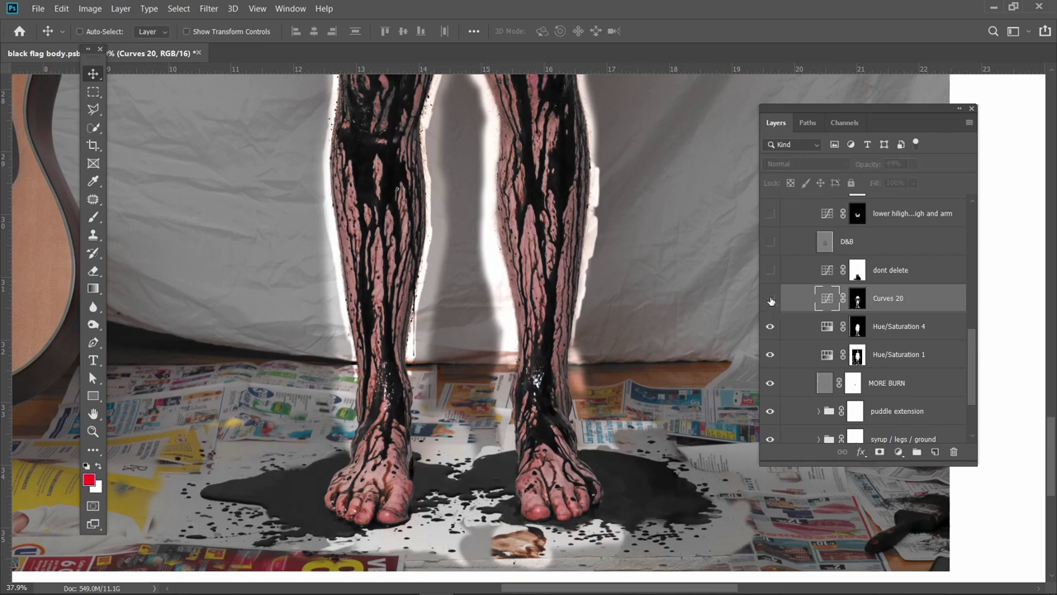
left_click(770, 301)
left_click(794, 274)
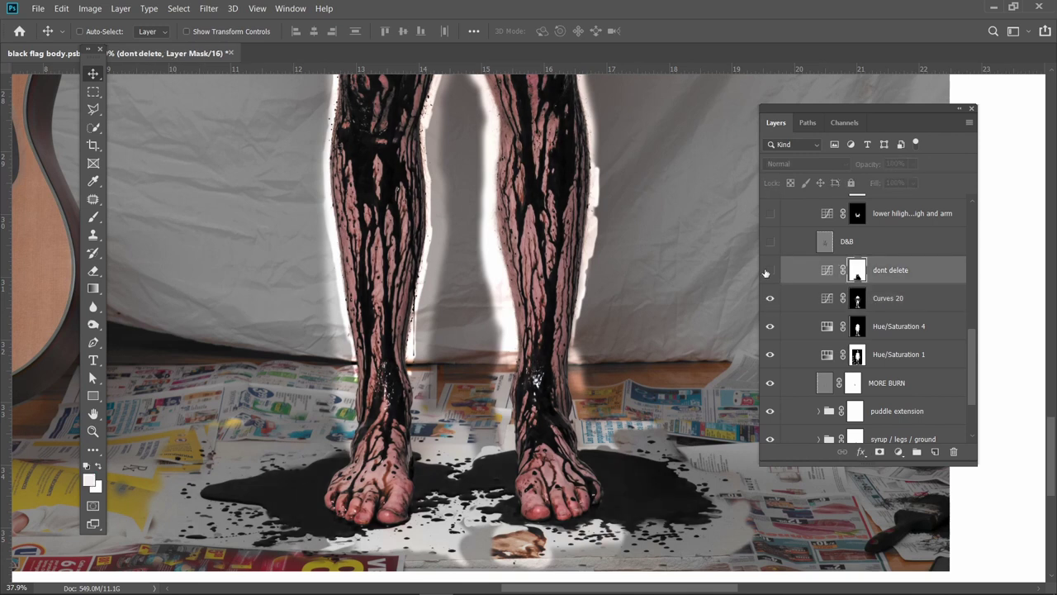
left_click(768, 271)
scroll(485, 393, "down", 2)
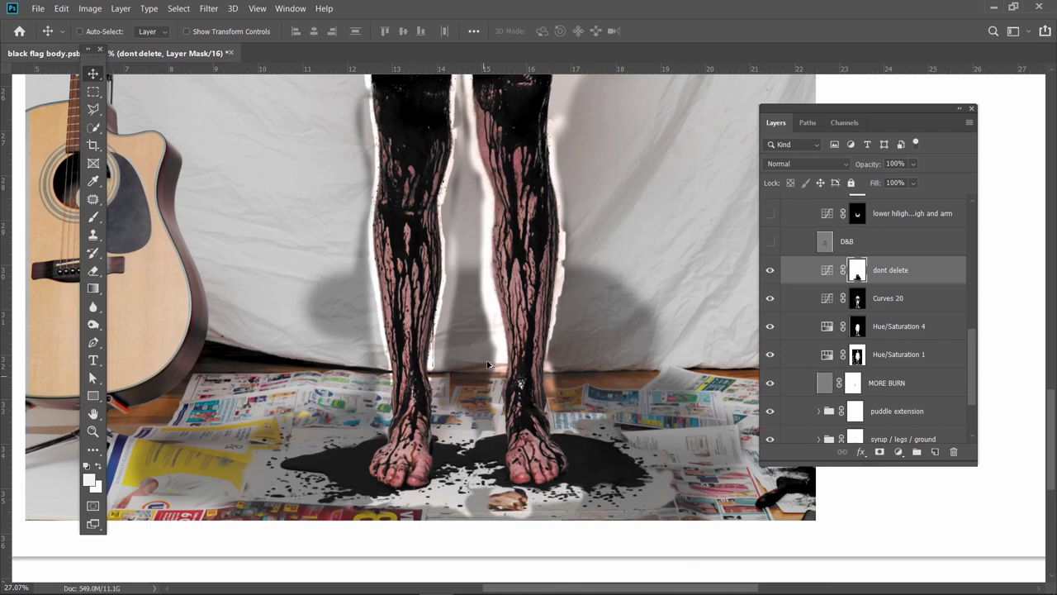
scroll(497, 341, "up", 2)
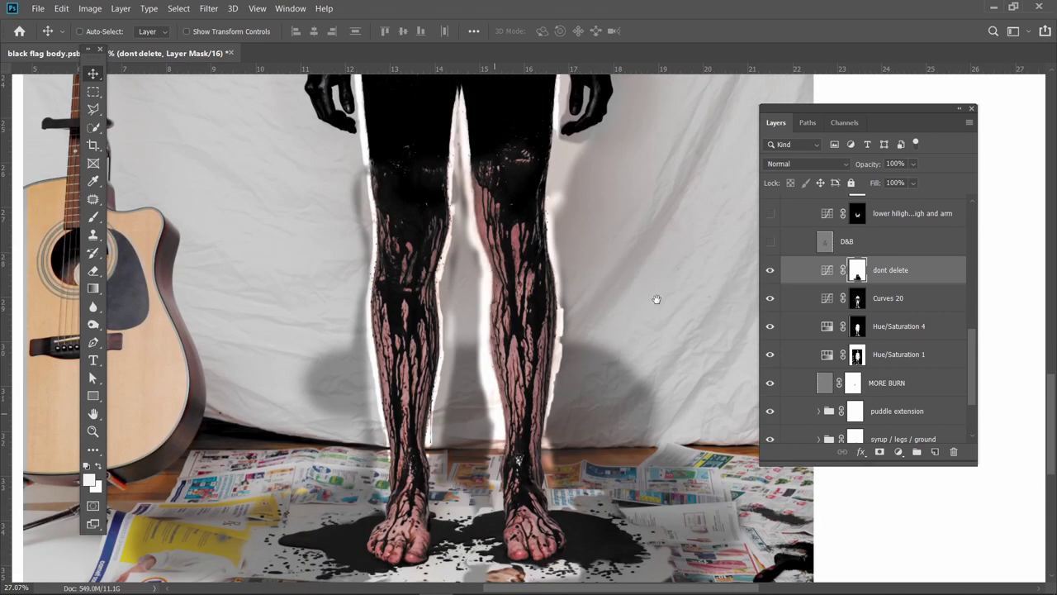
Show the D&B layer and add a new Layer 23 filled with 50% gray.
left_click(789, 244)
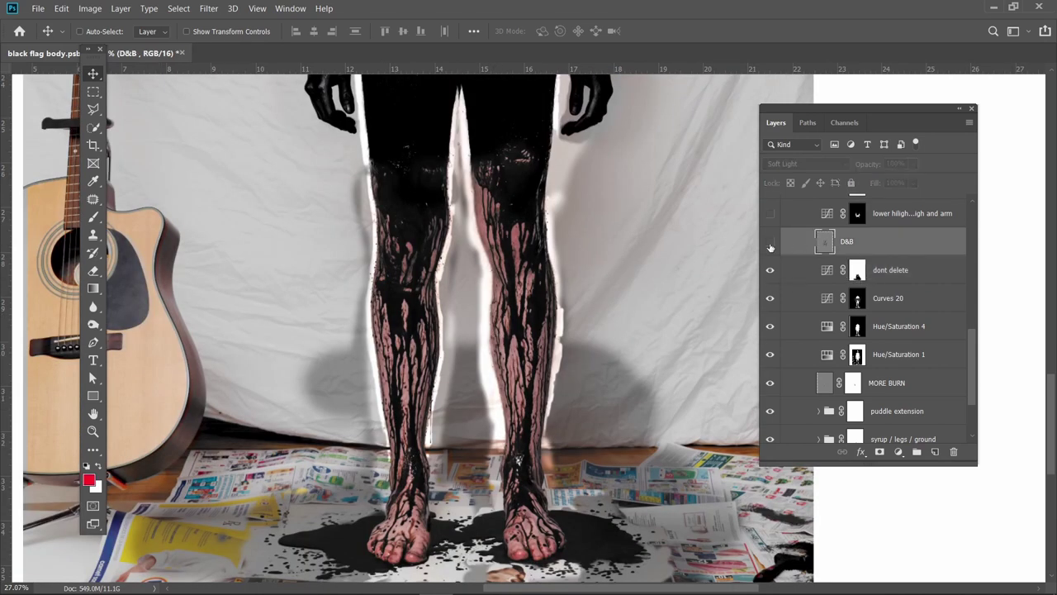
left_click(769, 245)
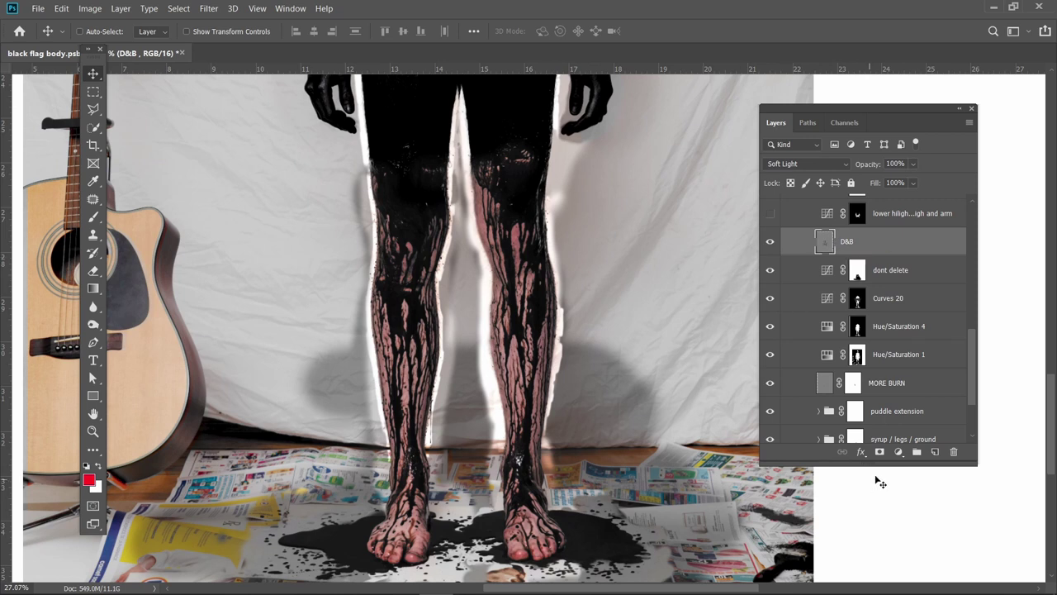
left_click(935, 452)
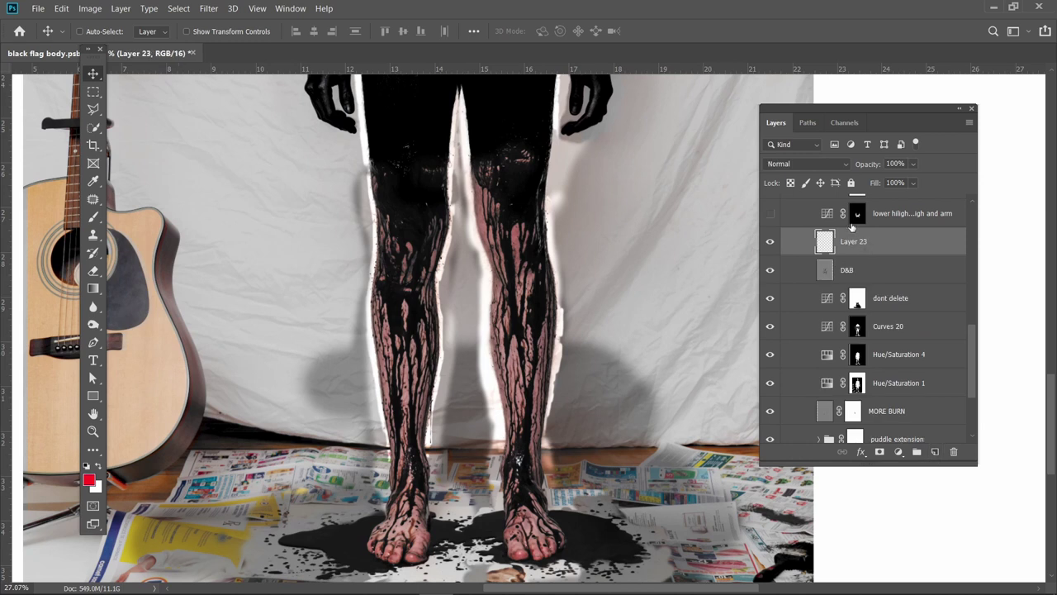
left_click(63, 10)
left_click(78, 209)
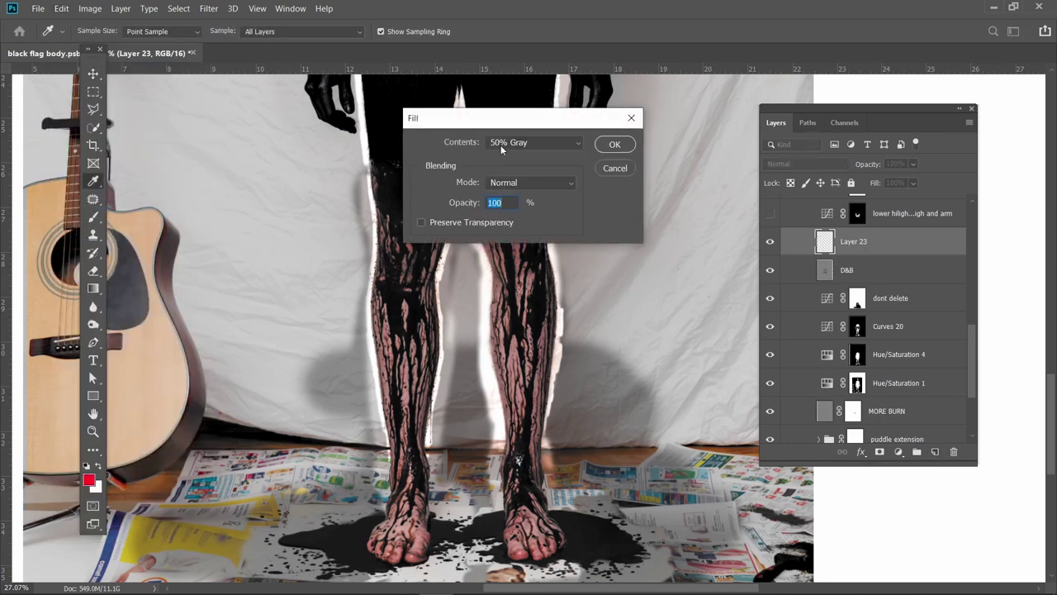
left_click(549, 143)
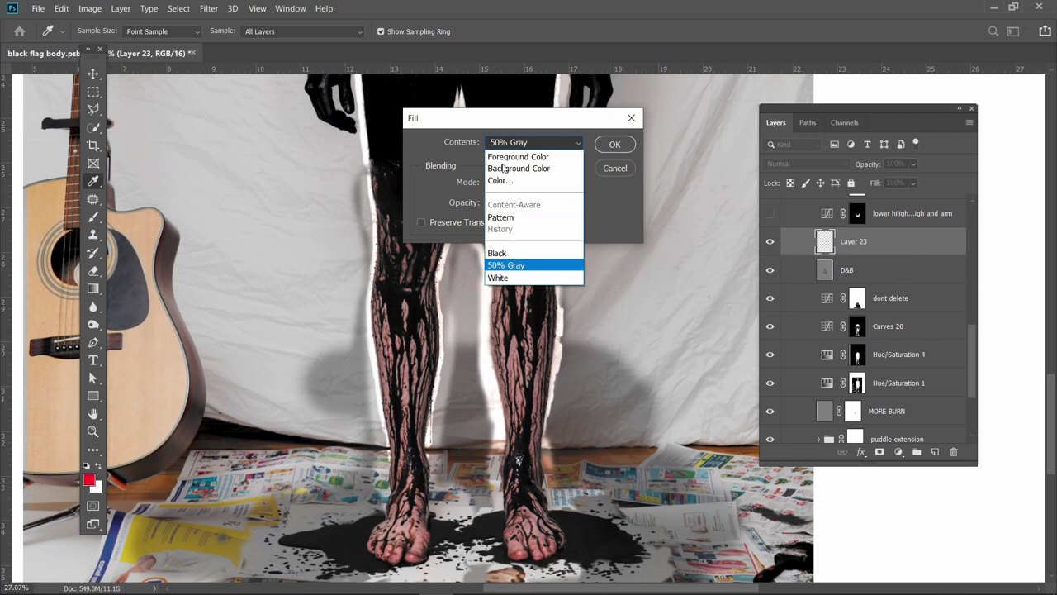
left_click(504, 266)
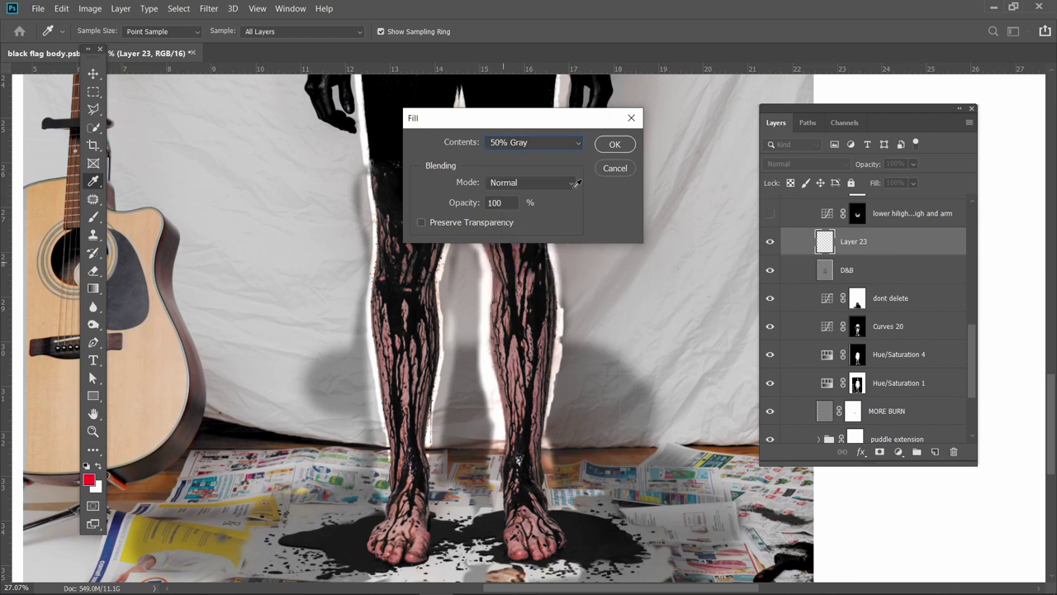
left_click(612, 149)
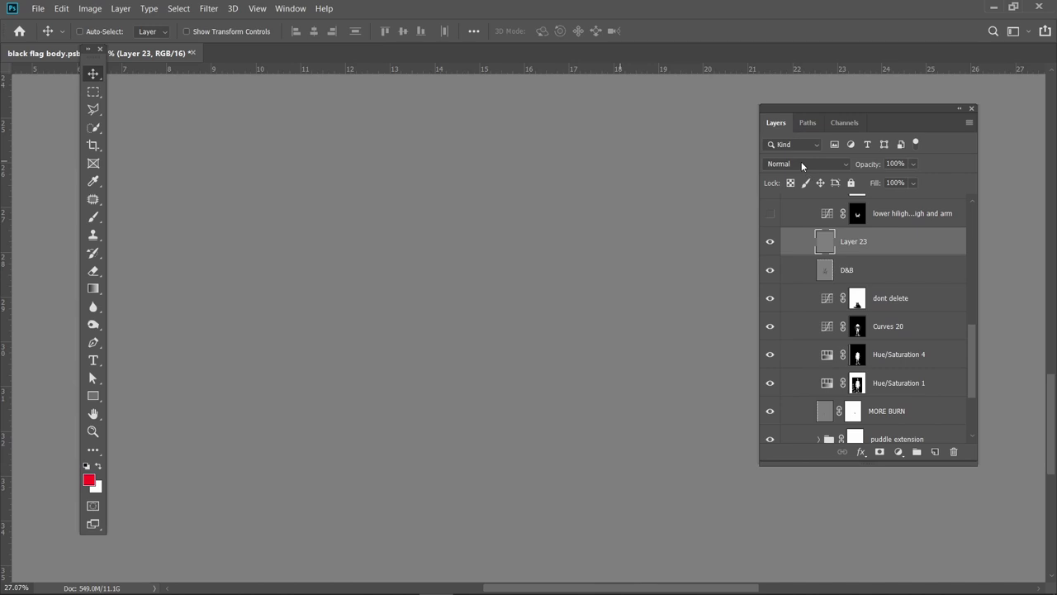
Set Layer 23's blend mode to Soft Light.
left_click(801, 163)
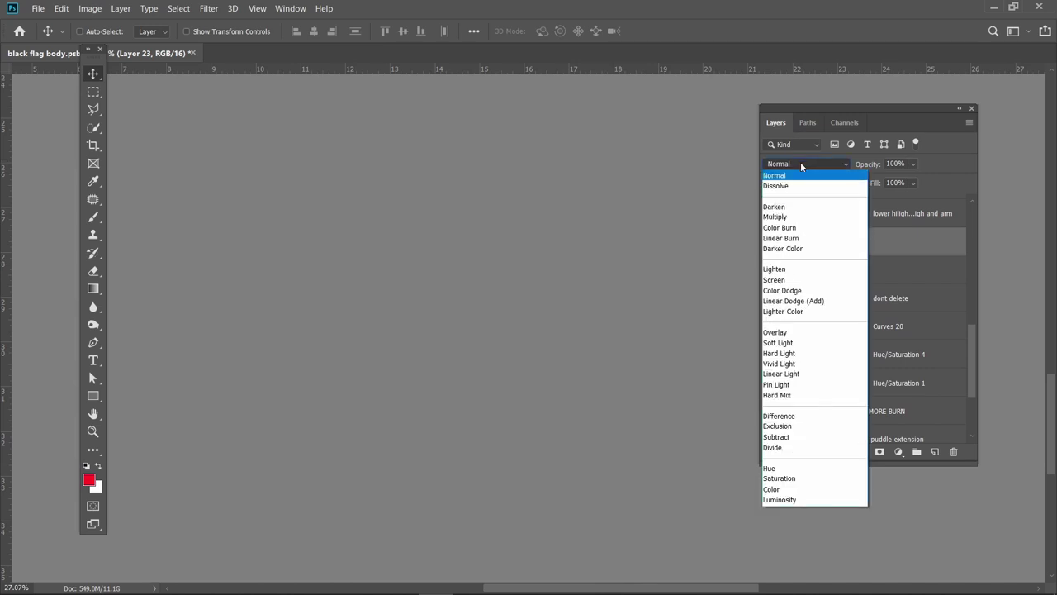
left_click(778, 345)
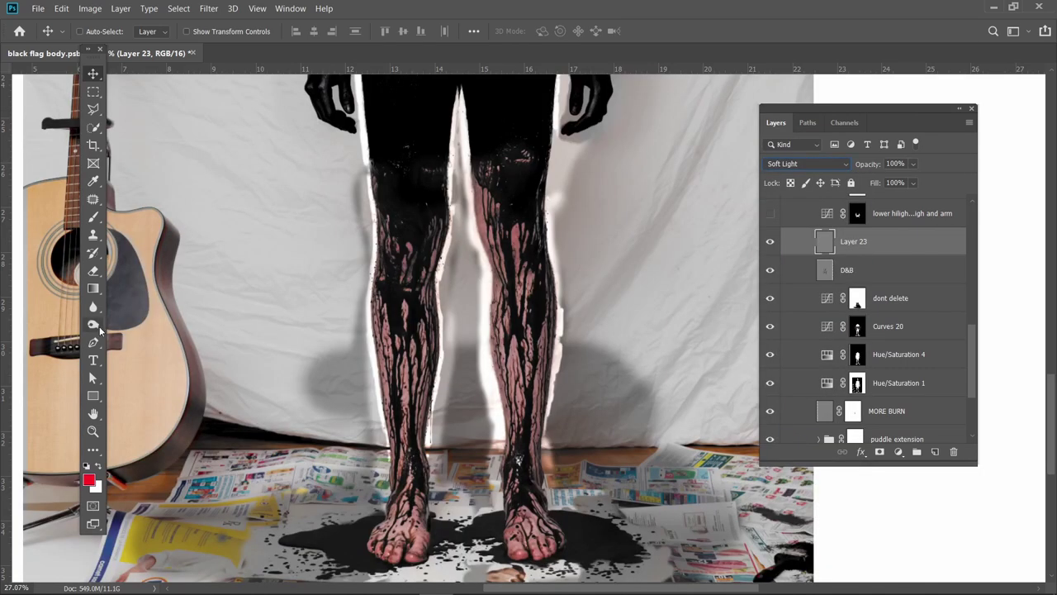
left_click(99, 329)
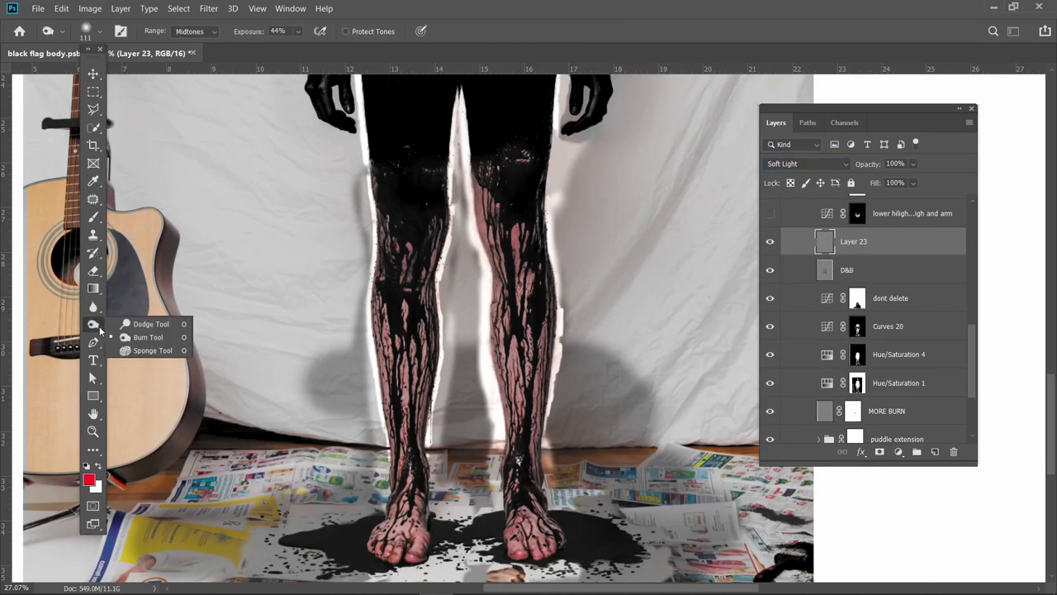
left_click(96, 75)
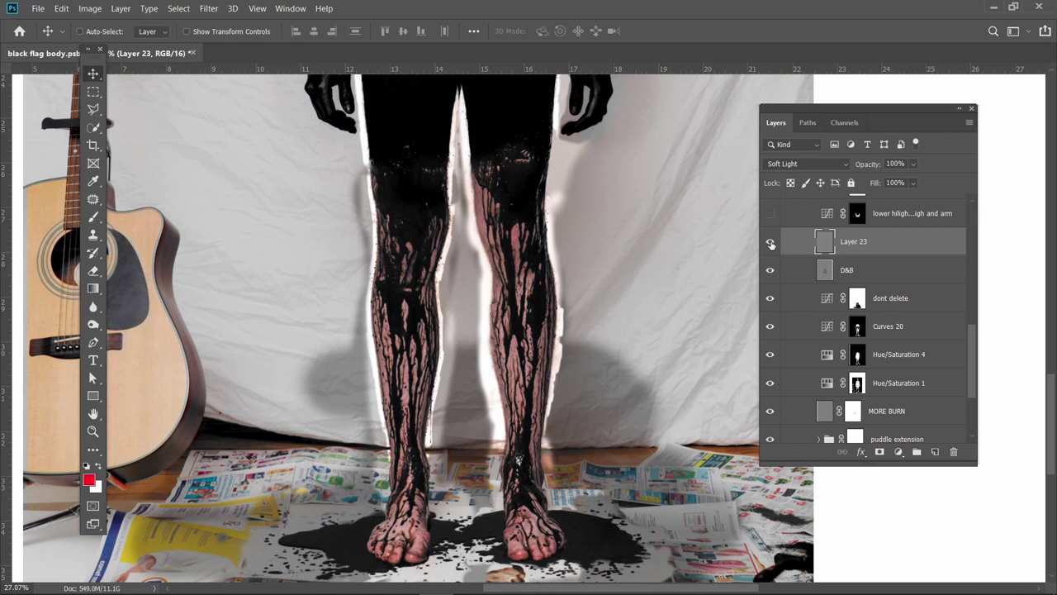
Hide Layer 23 and delete it from the layer stack.
left_click(771, 242)
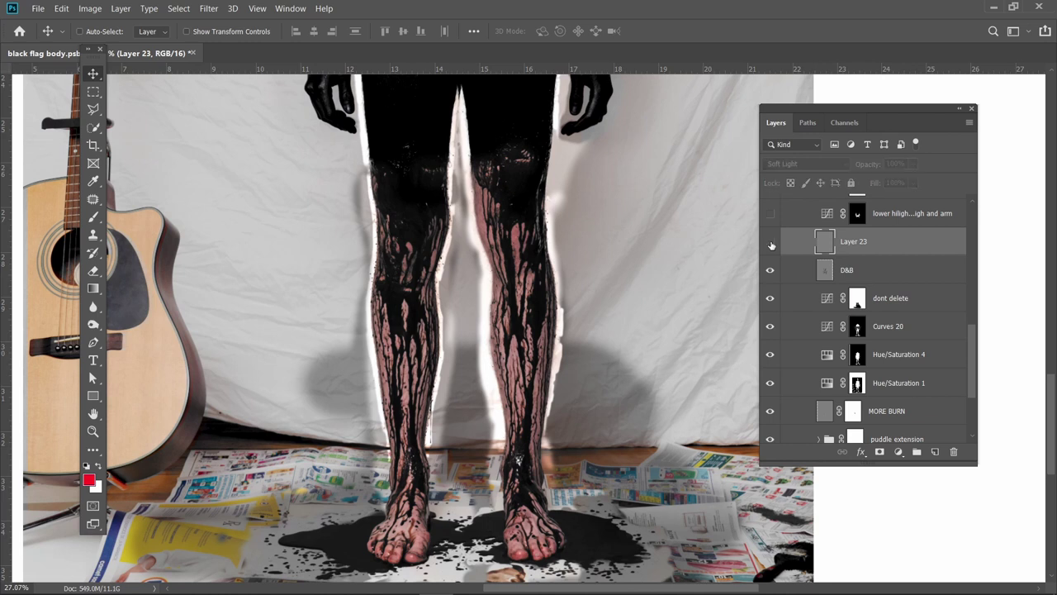
left_click(896, 220)
scroll(879, 243, "up", 4)
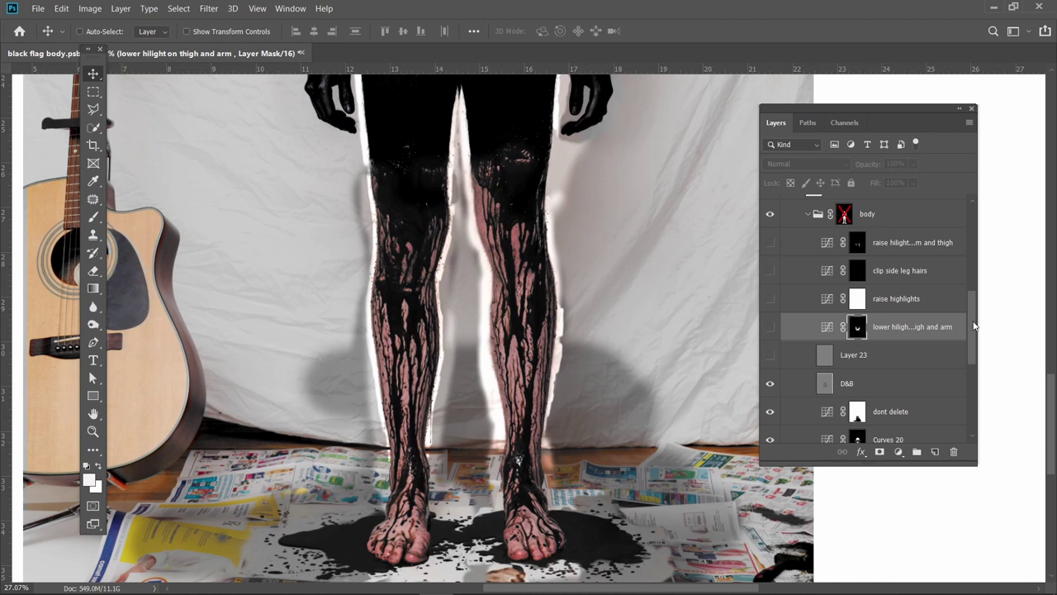
scroll(974, 327, "down", 1)
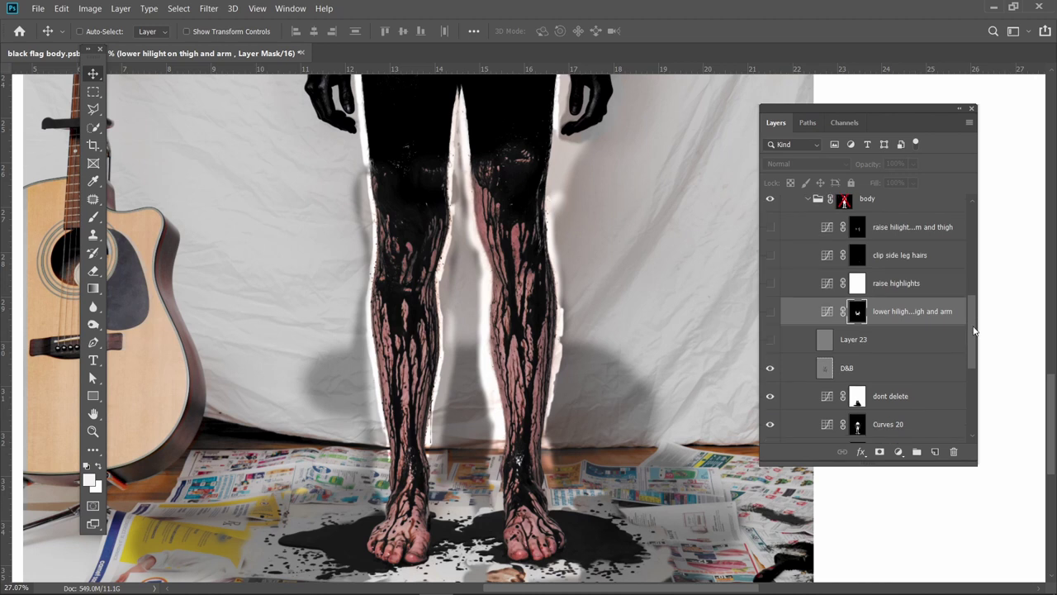
right_click(858, 349)
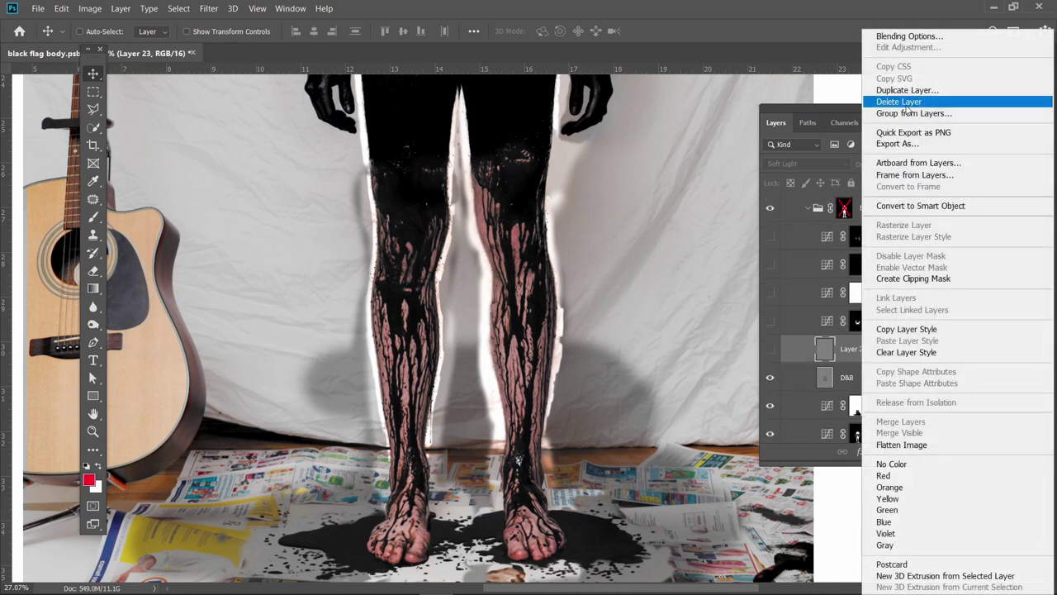
left_click(917, 101)
key("Return")
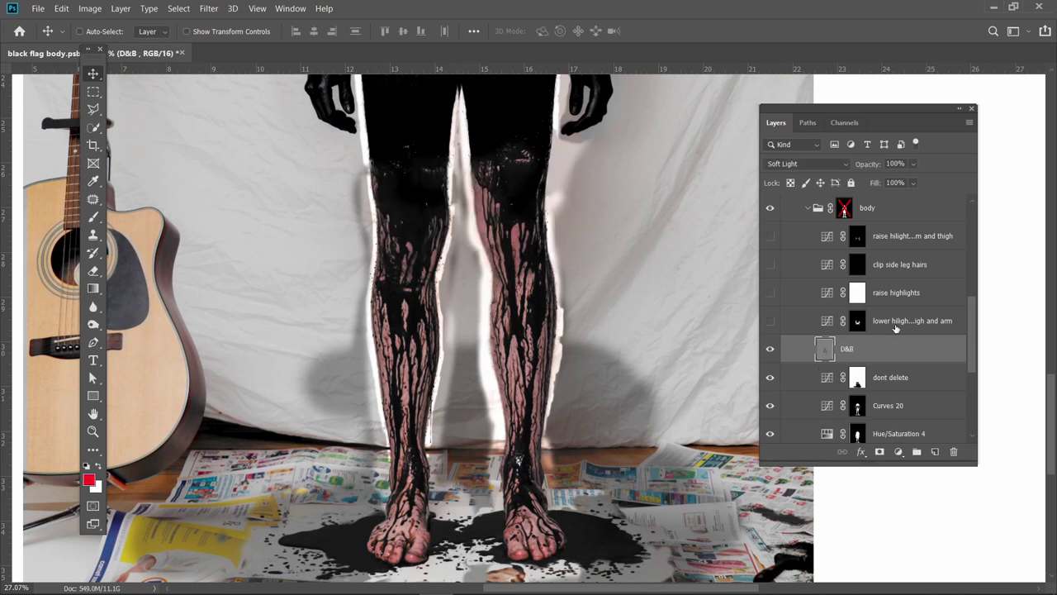
Switch on the lower hilight on thigh and arm adjustment, comparing it off and on.
left_click(908, 323)
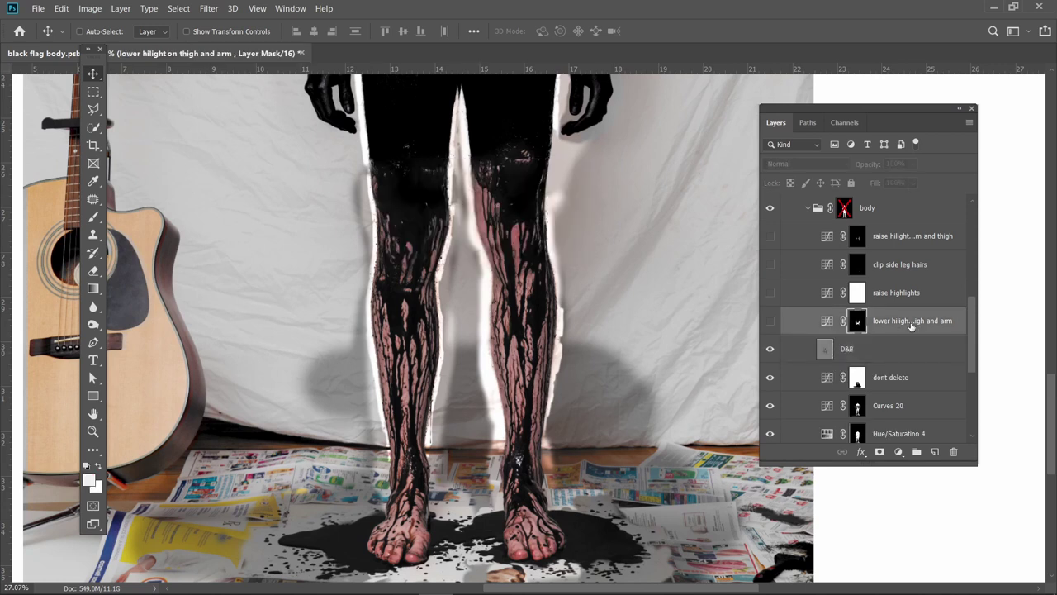
left_click(774, 324)
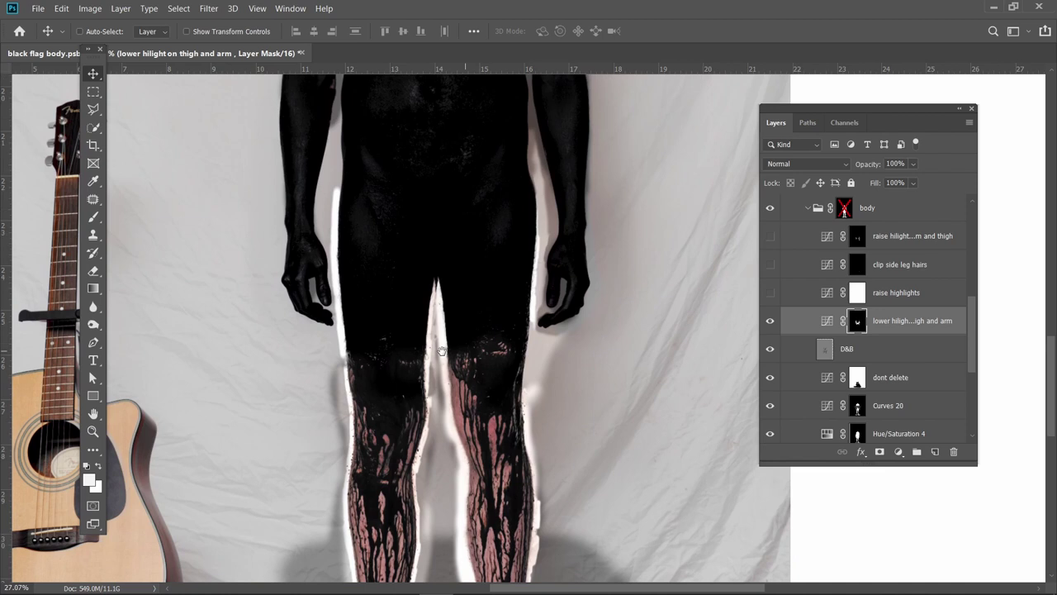
left_click(772, 321)
left_click(773, 323)
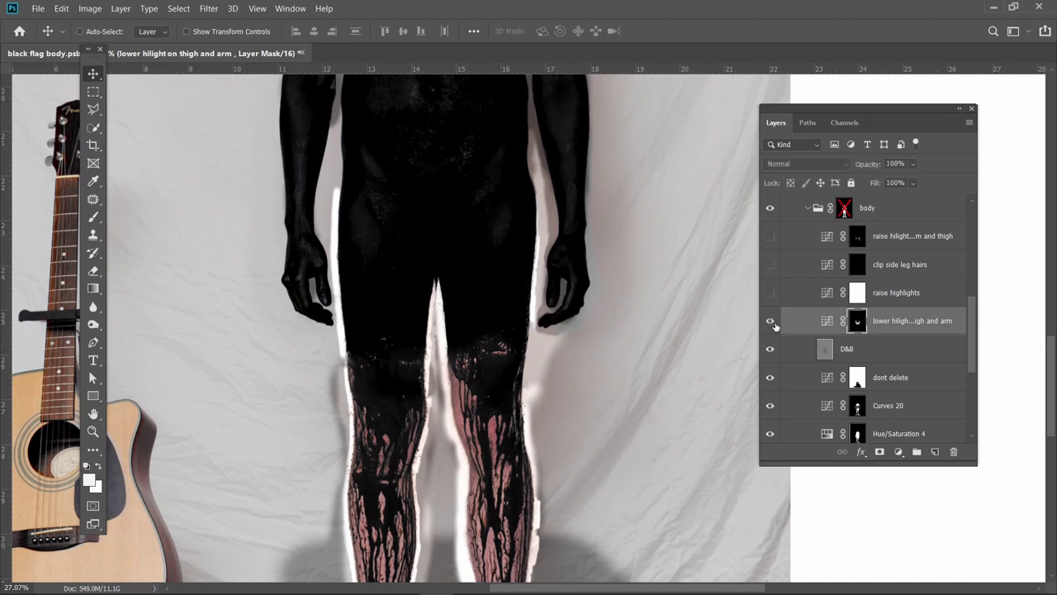
scroll(558, 301, "up", 2)
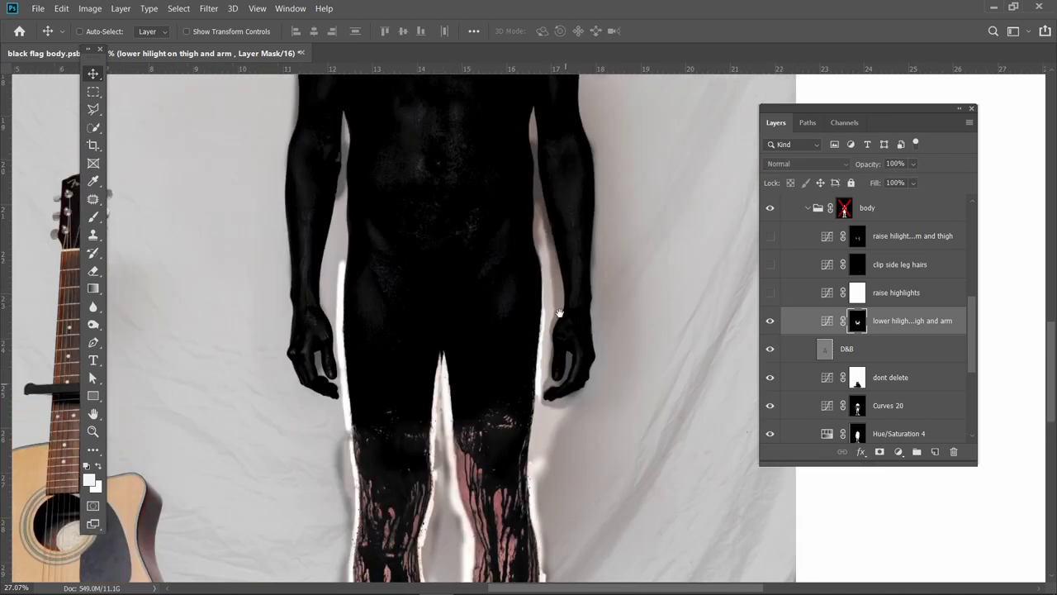
Switch on raise highlights, reviewing its curve and its mask on the canvas.
left_click(770, 294)
left_click(809, 295)
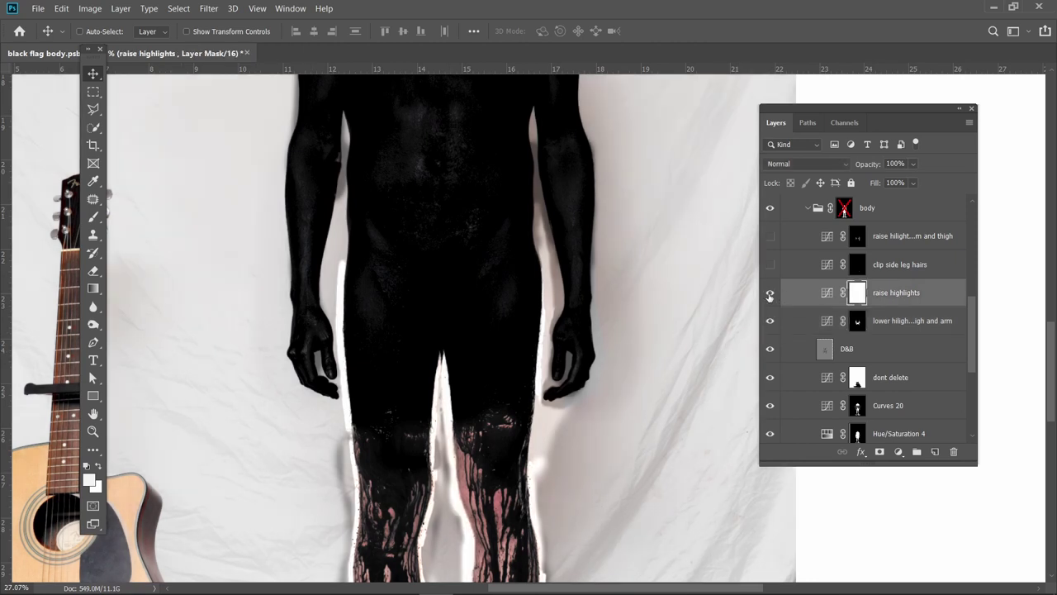
left_click(769, 293)
left_click(769, 293)
double_click(824, 294)
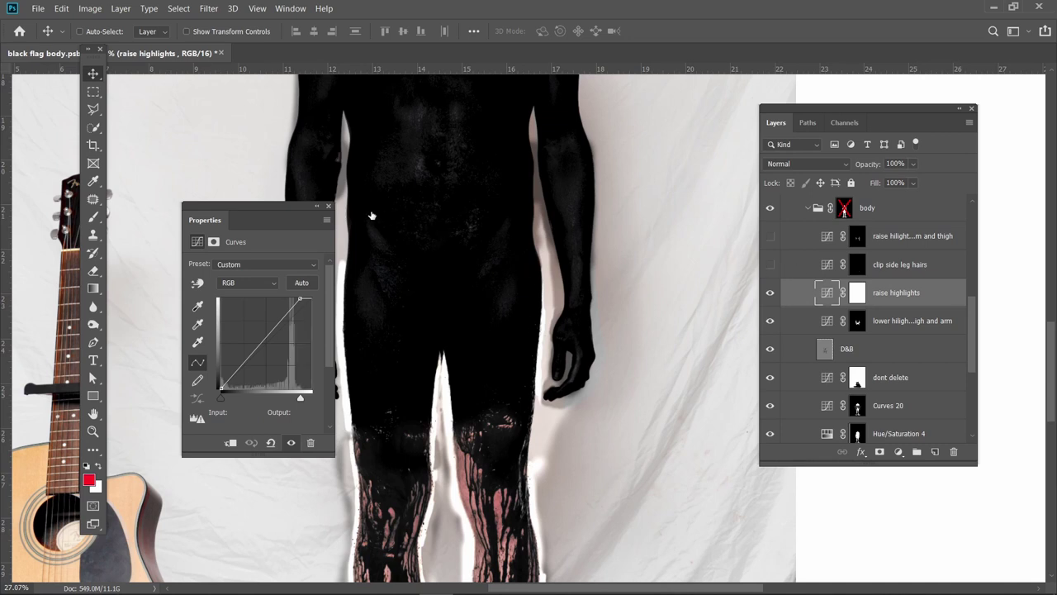
left_click(856, 295)
left_click(855, 295, "alt")
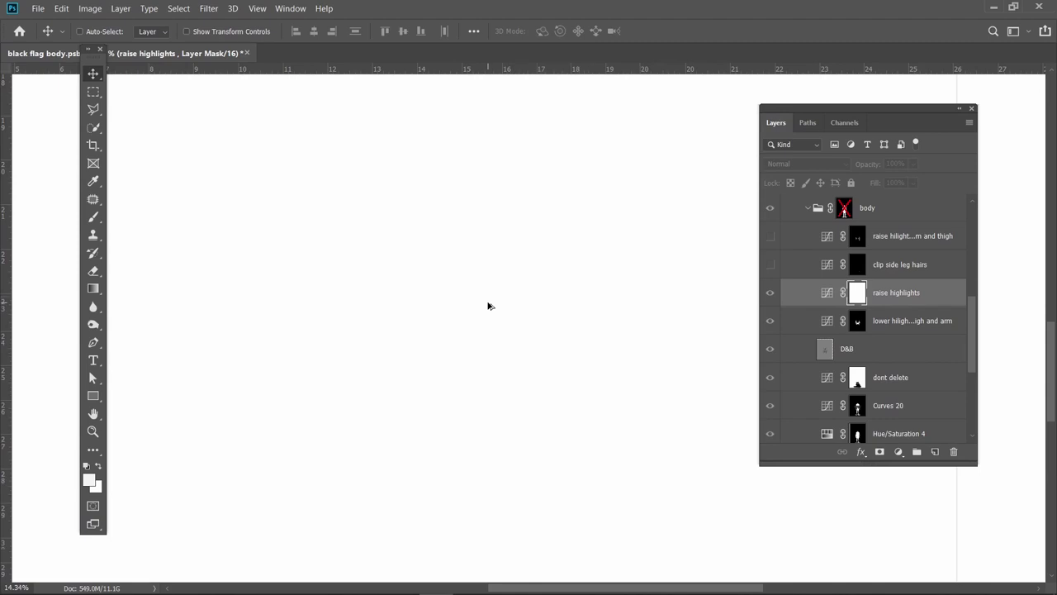
key("ctrl+minus")
key("ctrl+minus")
key("ctrl+minus")
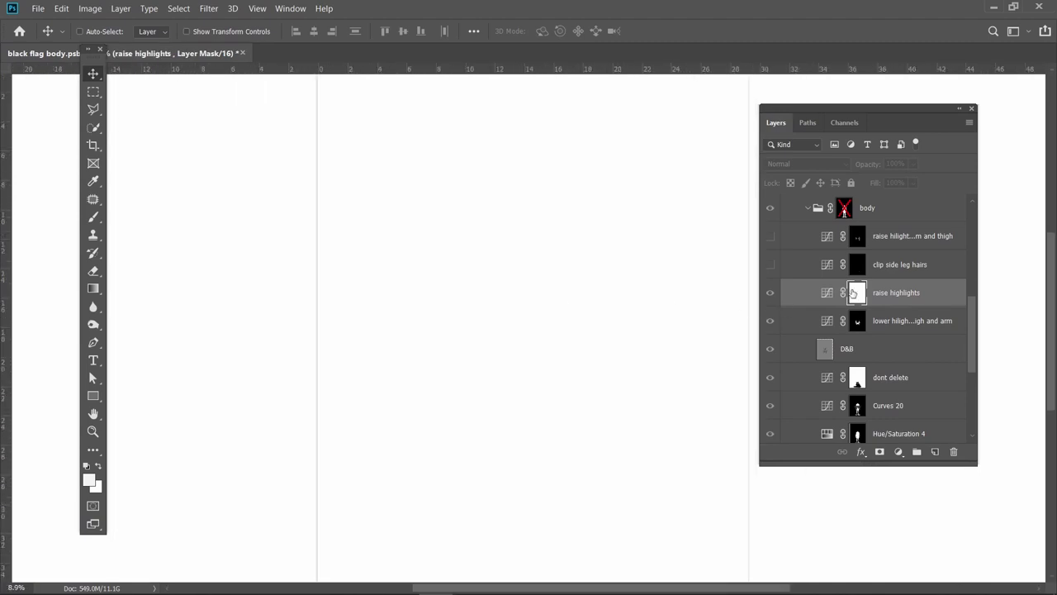
left_click(857, 295, "alt")
scroll(583, 417, "up", 5)
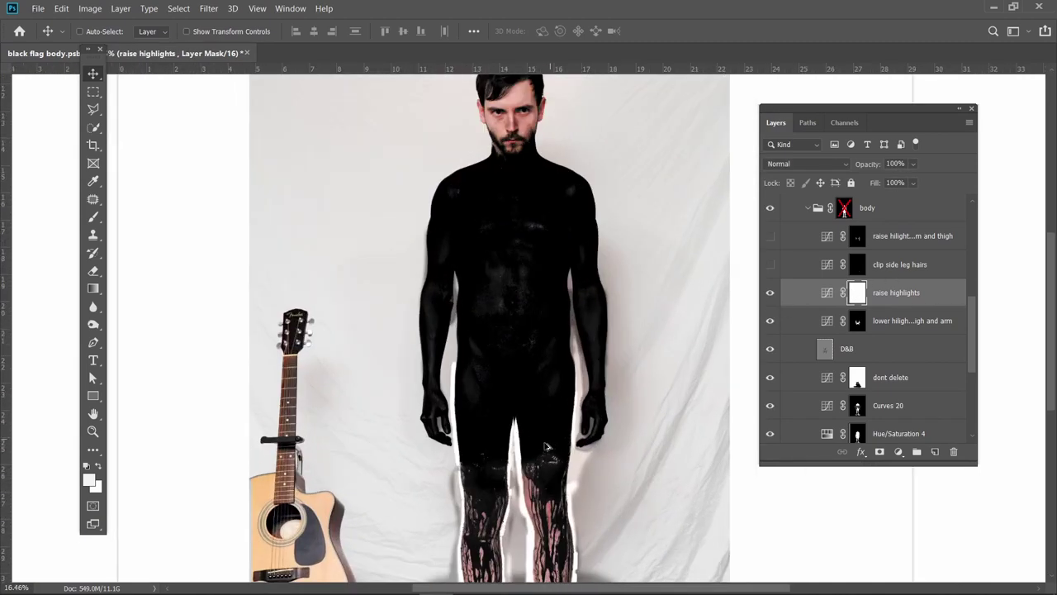
left_click(922, 268)
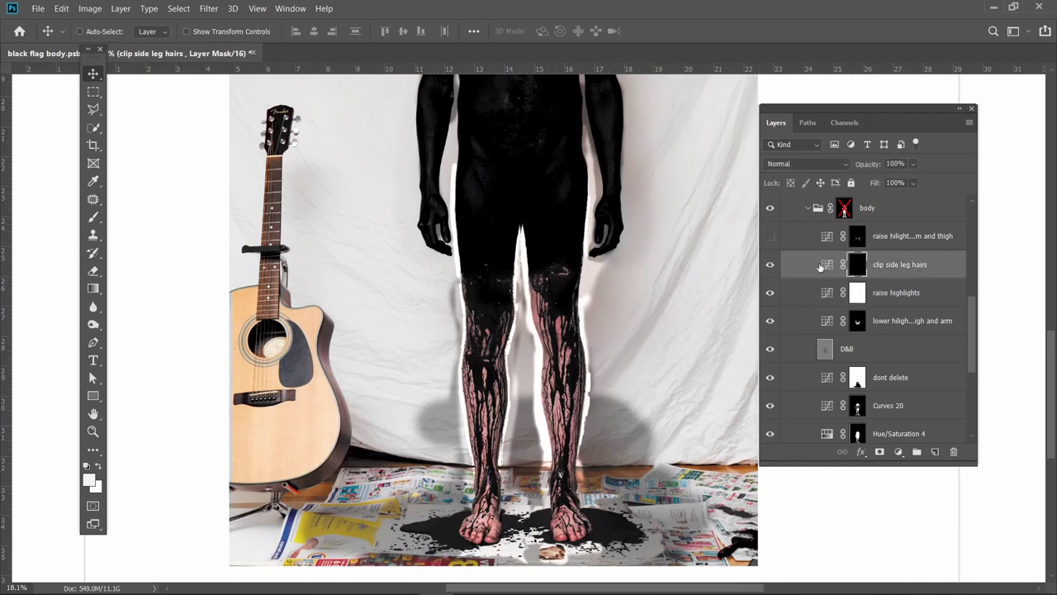
Inspect the clip side leg hairs mask and compare the legs with the clip off and on.
left_click(857, 265, "alt")
left_click(857, 265, "alt")
scroll(592, 442, "up", 4)
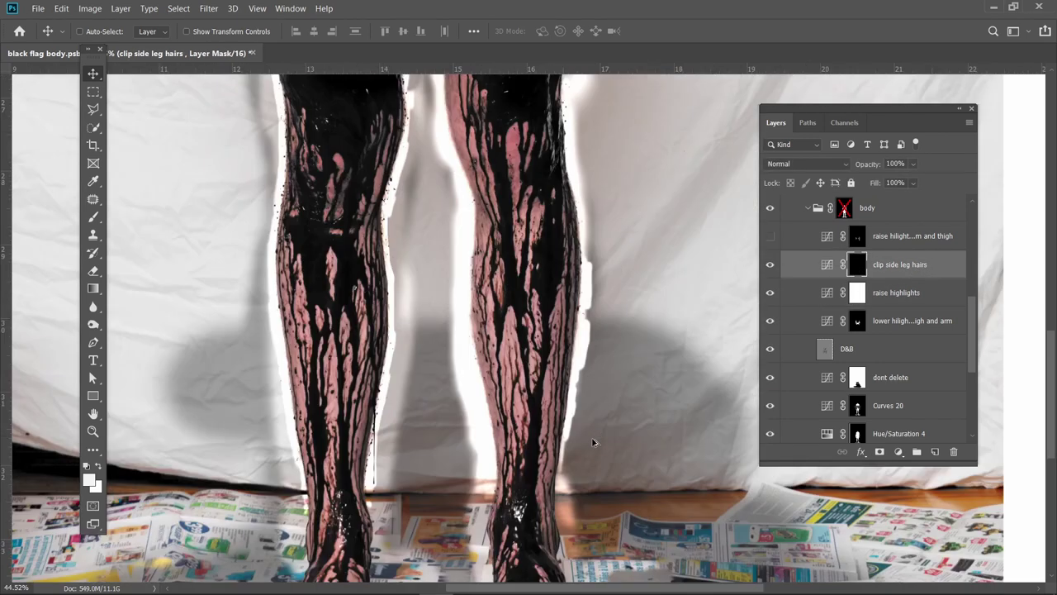
scroll(584, 417, "up", 3)
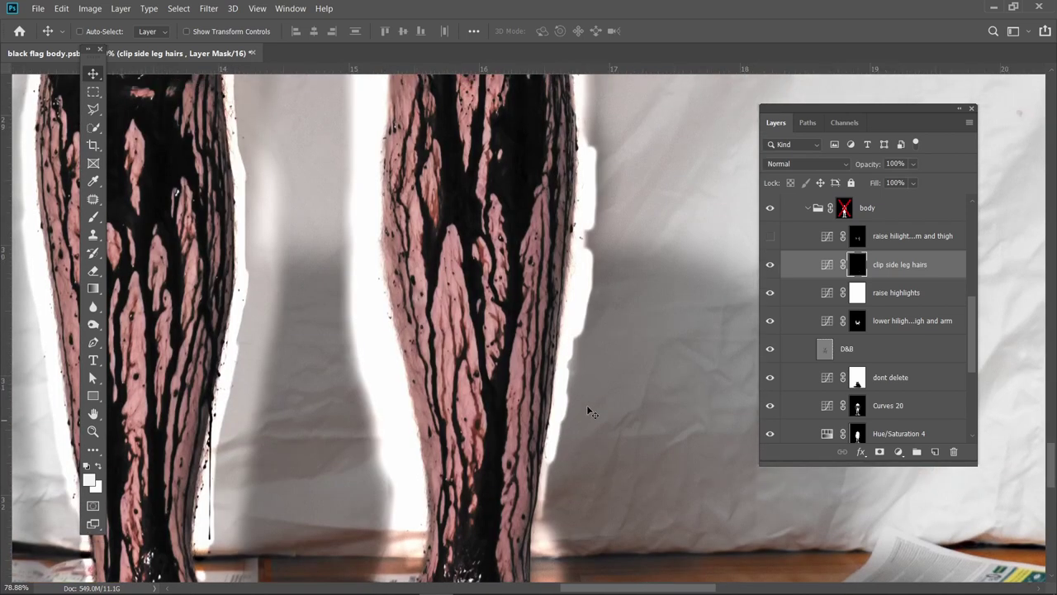
left_click(770, 265)
left_click(769, 266)
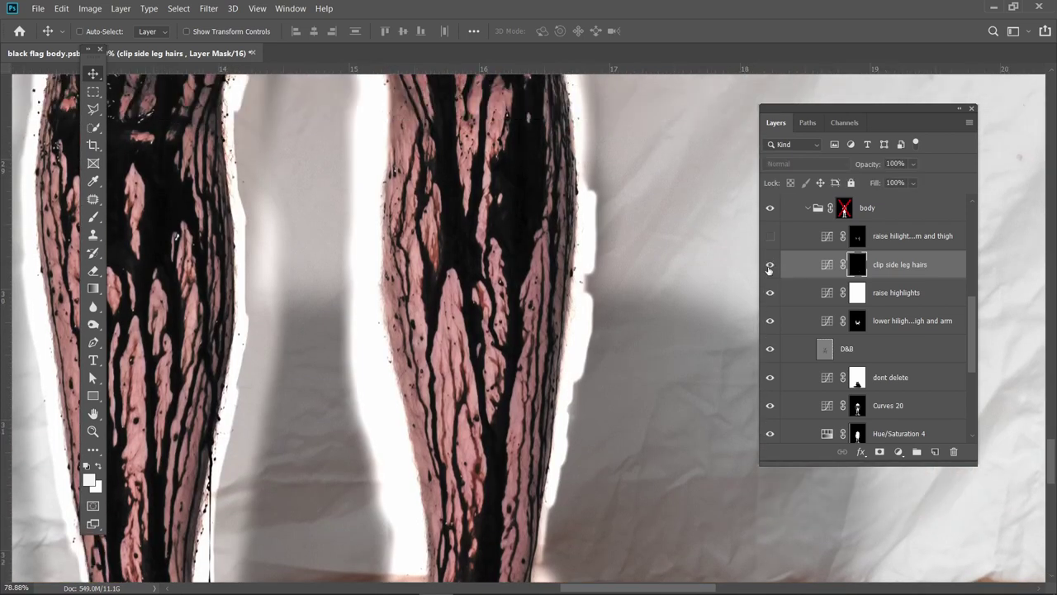
left_click(769, 266)
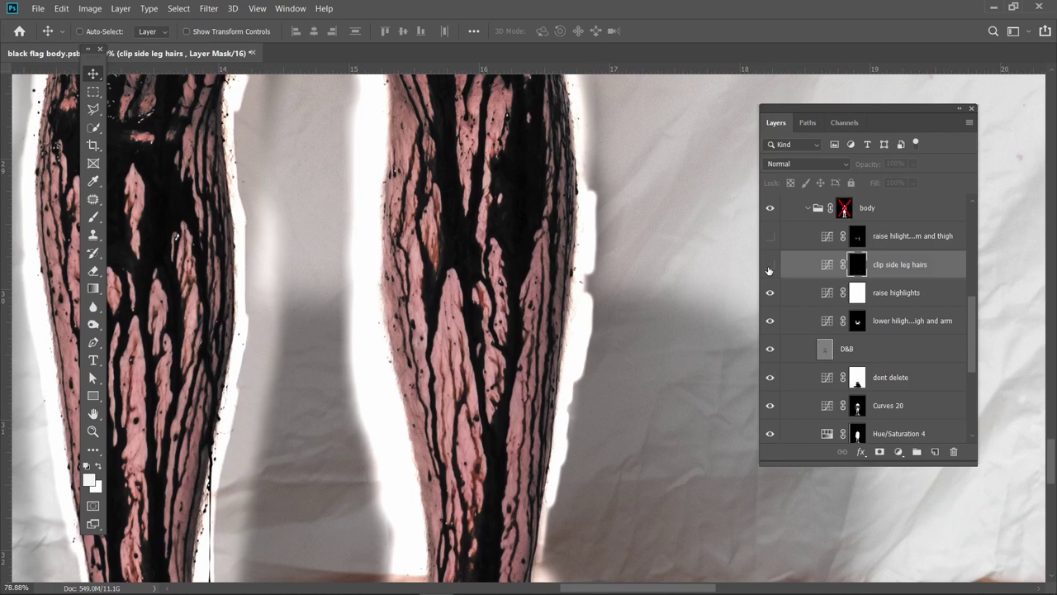
left_click(768, 266)
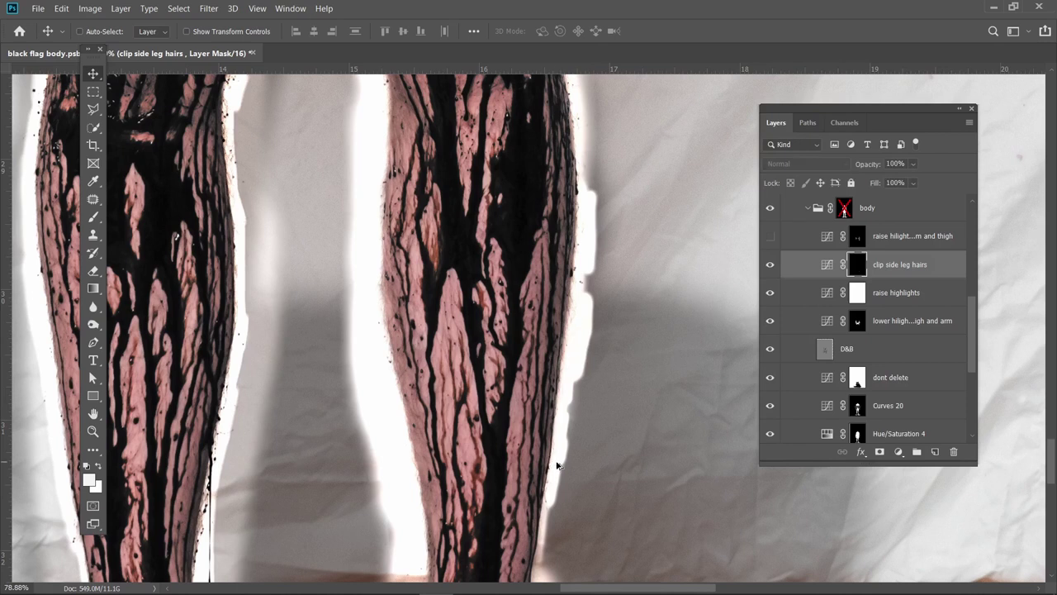
scroll(557, 465, "up", 5)
left_click(859, 266, "alt")
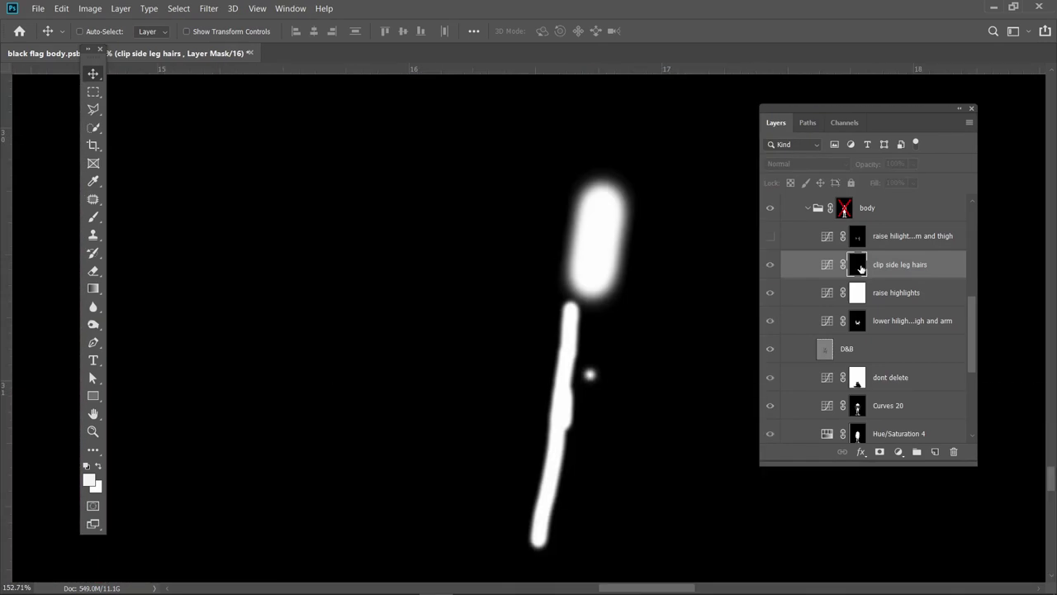
left_click(859, 266, "alt")
Compare the legs again with and without the leg-hair clip, leaving it visible.
left_click(771, 265)
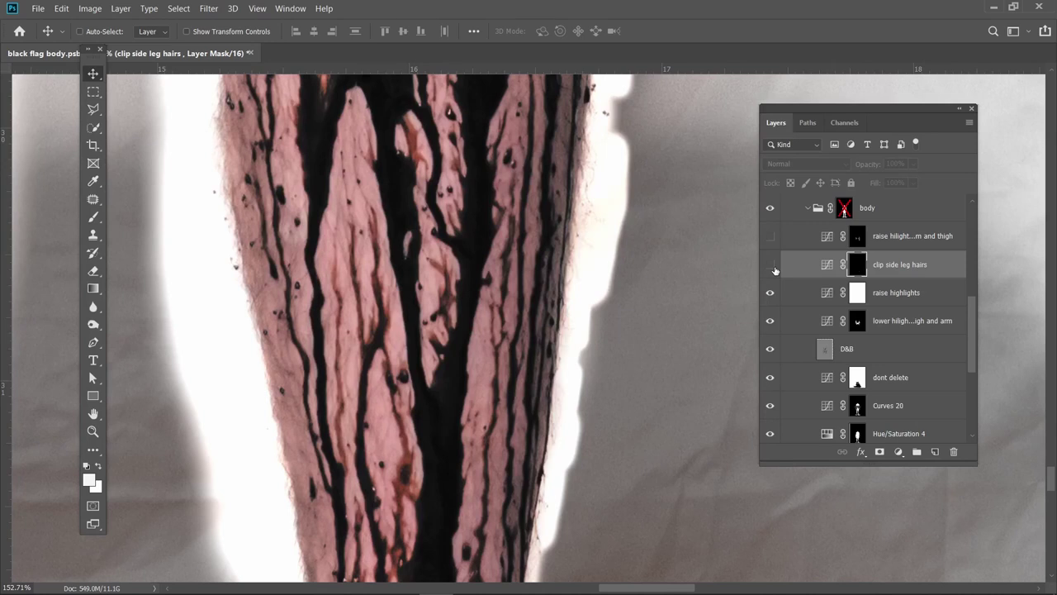
scroll(595, 223, "up", 3)
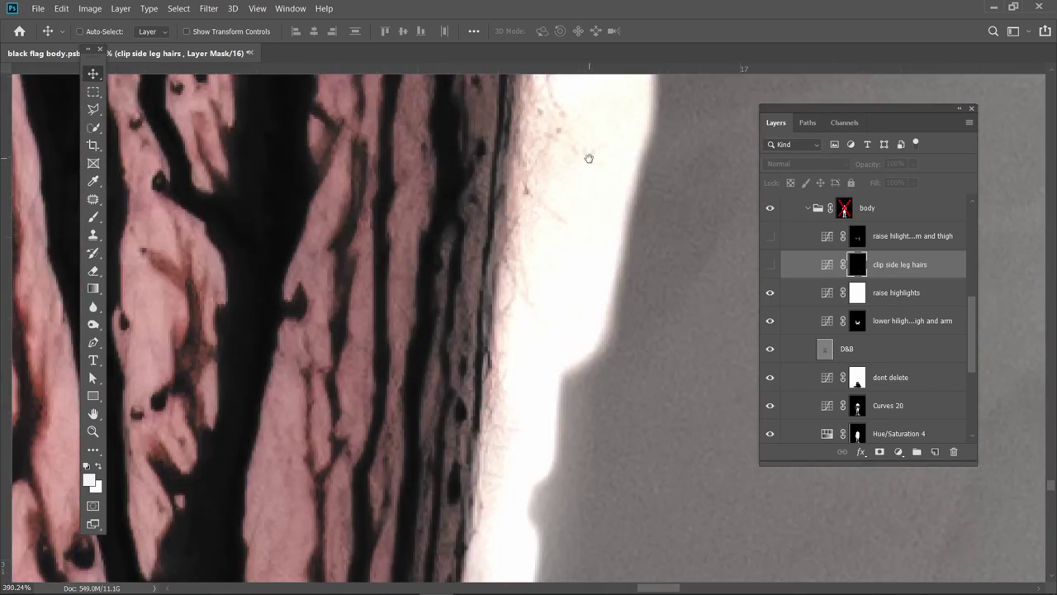
scroll(588, 160, "up", 3)
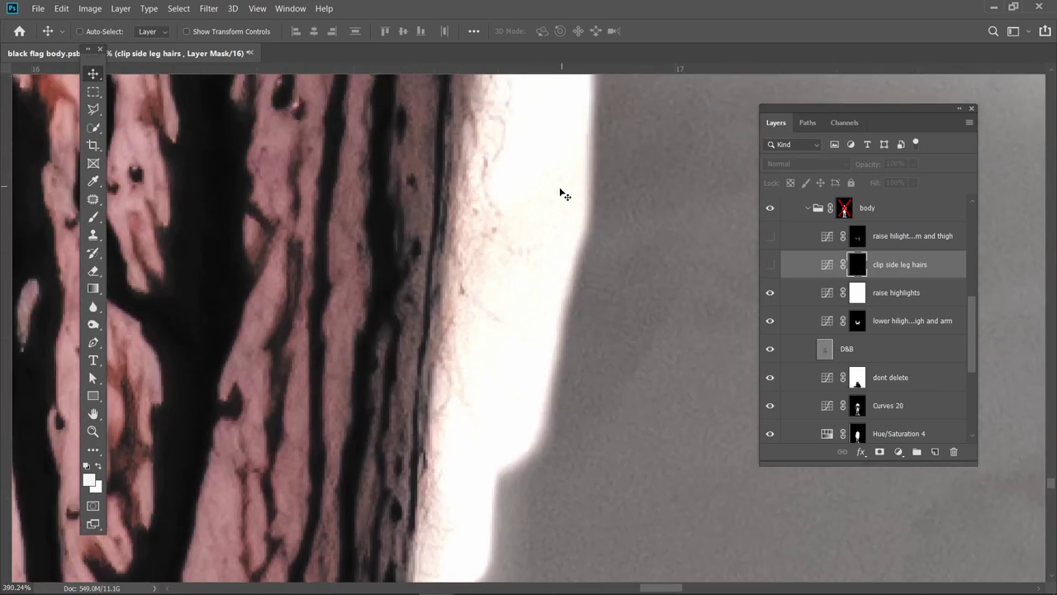
left_click(769, 268)
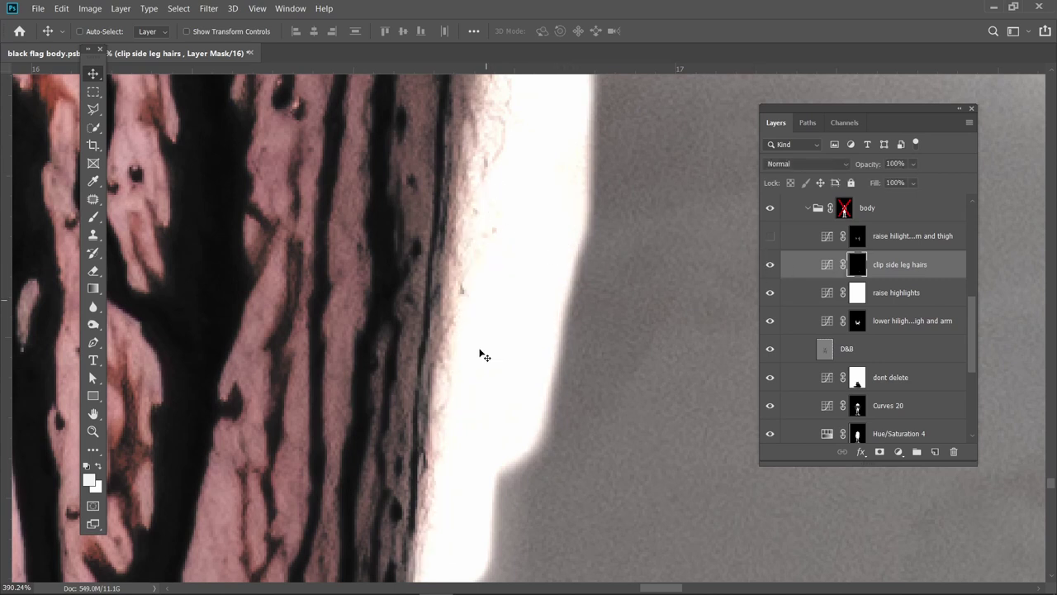
scroll(479, 260, "down", 3)
scroll(479, 263, "down", 4)
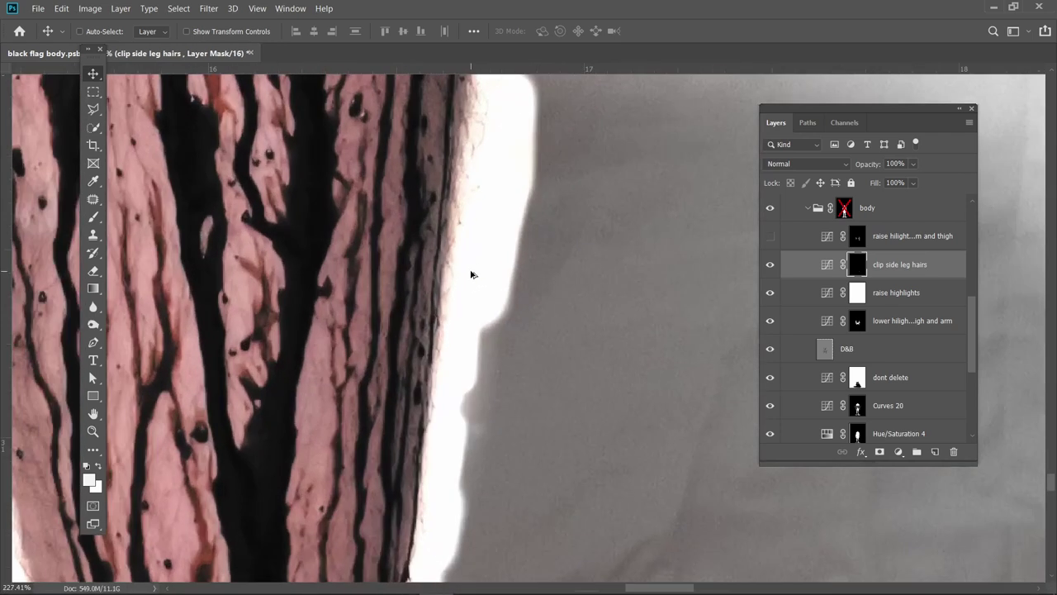
scroll(469, 274, "down", 1)
scroll(453, 276, "down", 1)
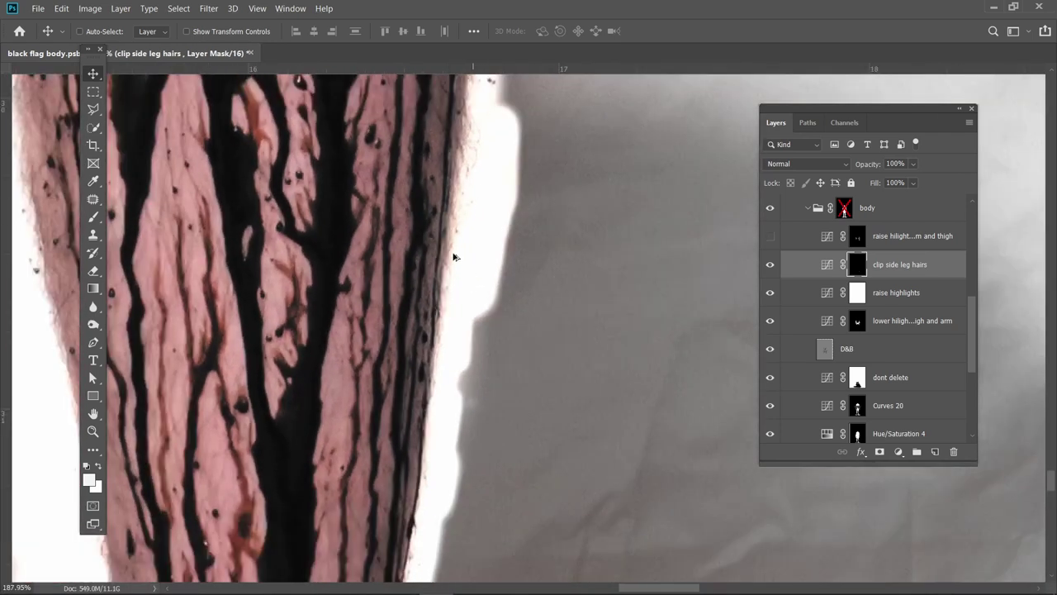
left_click_drag(466, 203, 518, 309)
left_click(769, 265)
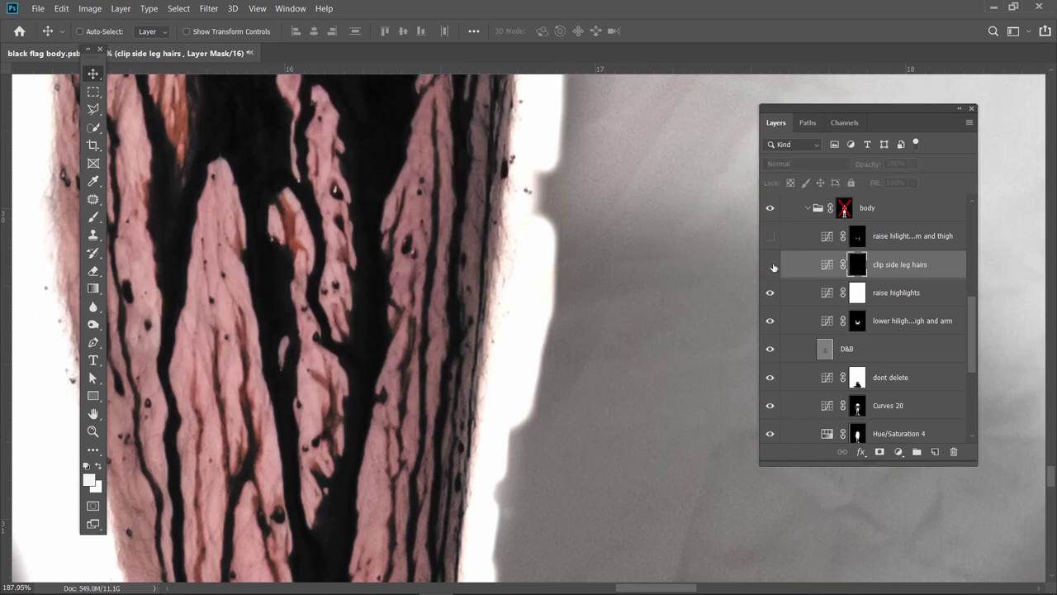
left_click(769, 264)
left_click(769, 264)
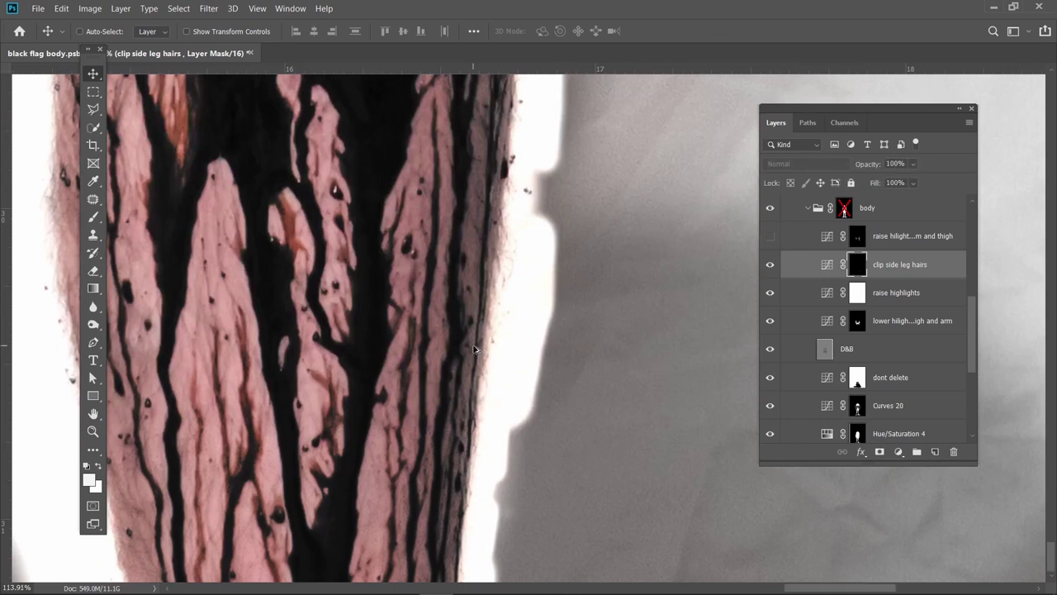
scroll(477, 351, "down", 4)
scroll(489, 340, "down", 2)
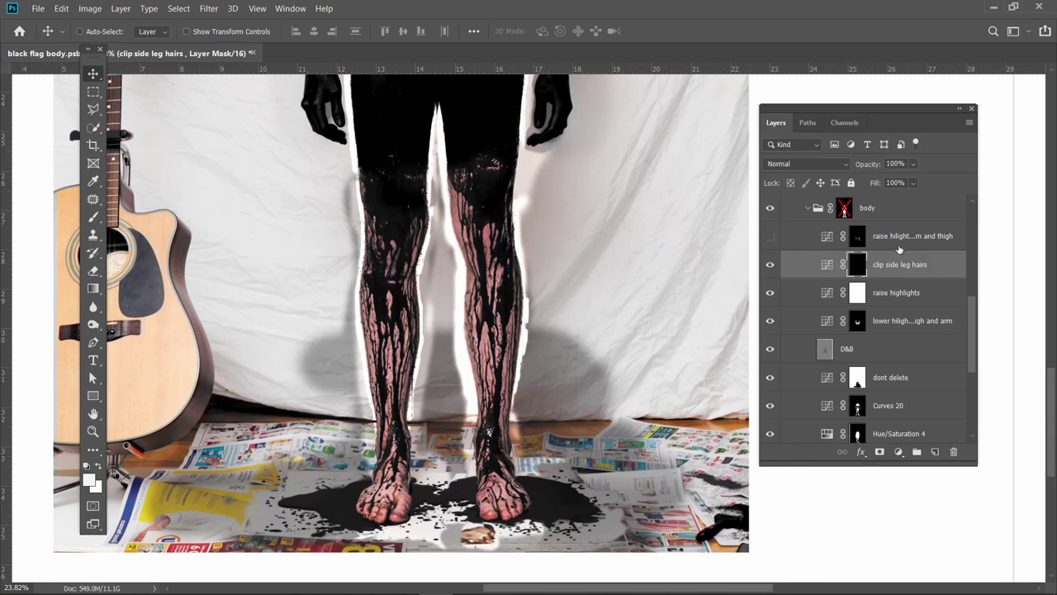
Turn on the raise hilights a bit on arm and thigh adjustment.
left_click(893, 245)
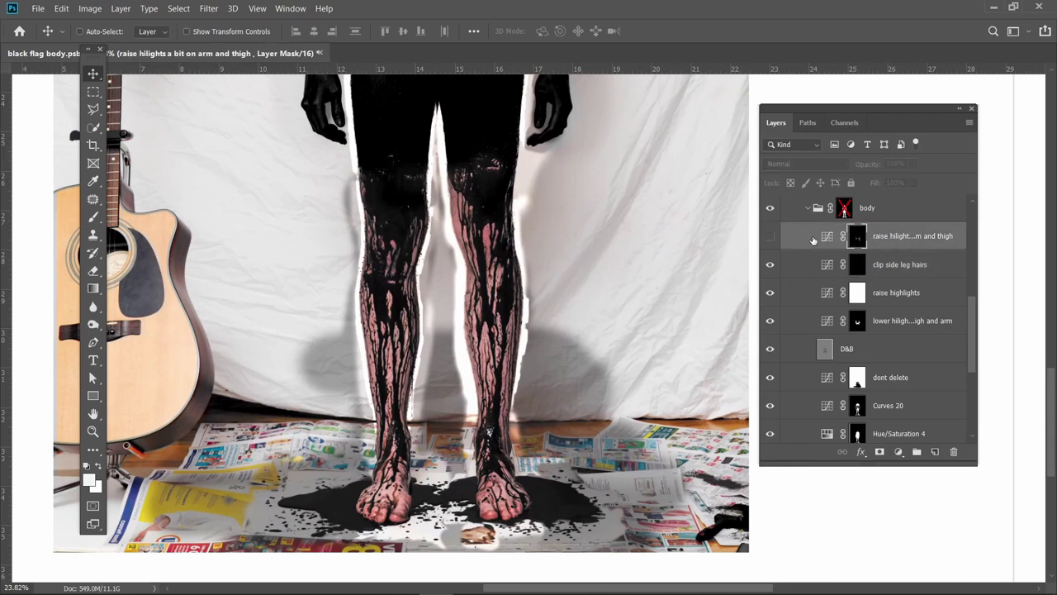
left_click(769, 236)
left_click_drag(423, 152, 412, 380)
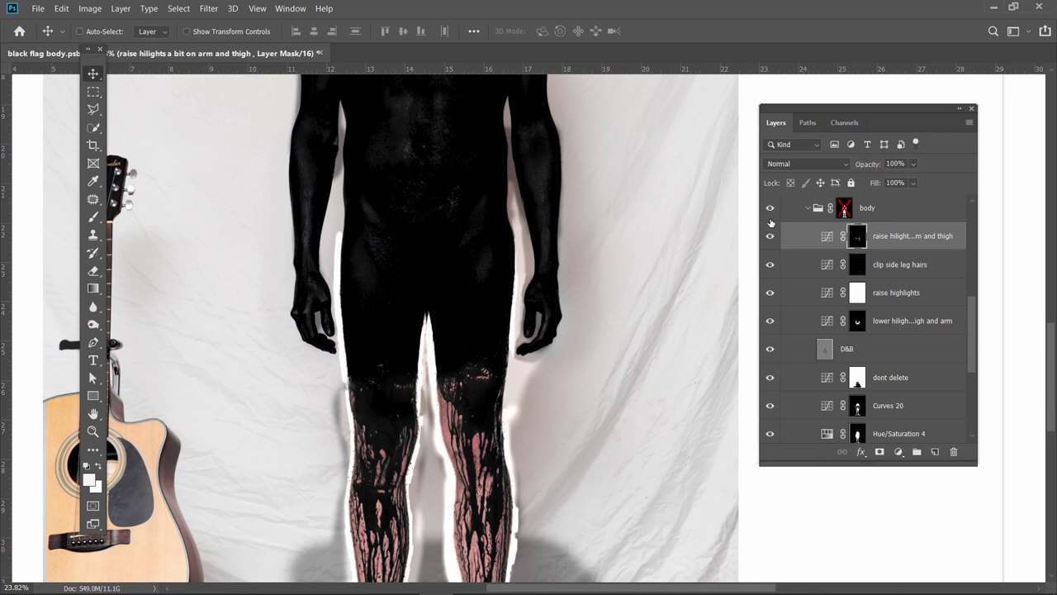
Enable the body group's mask, check its silhouette, then return to the composite view.
left_click(841, 210, "shift")
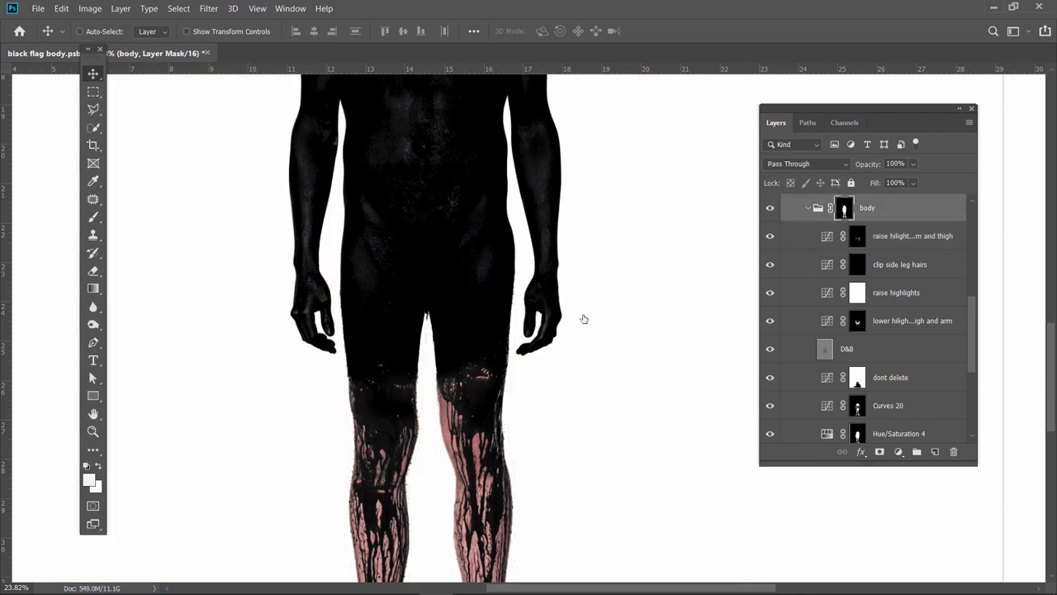
left_click(844, 210, "alt")
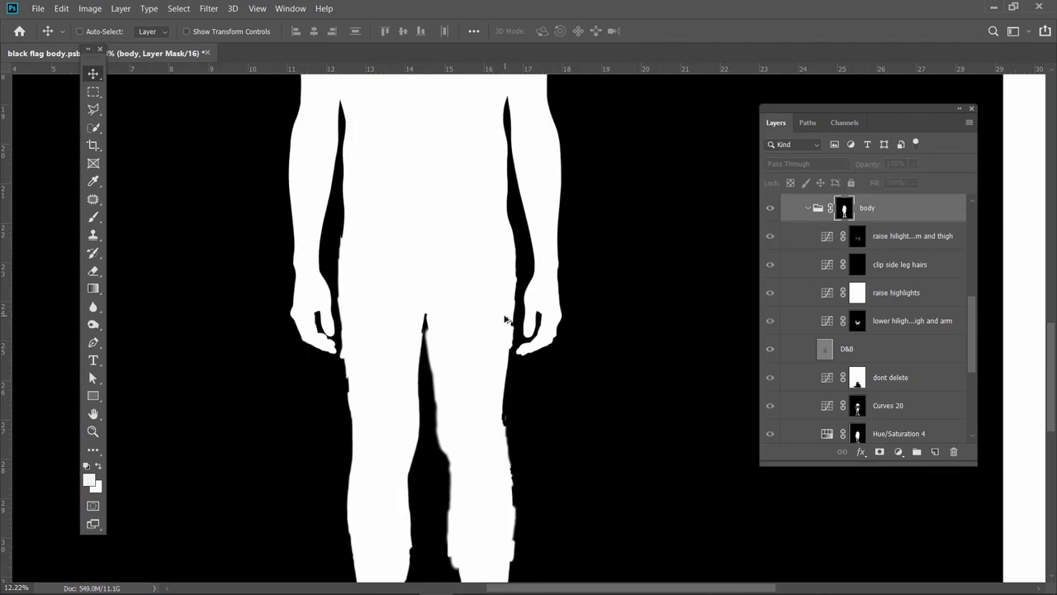
scroll(504, 320, "down", 3)
scroll(500, 355, "up", 1)
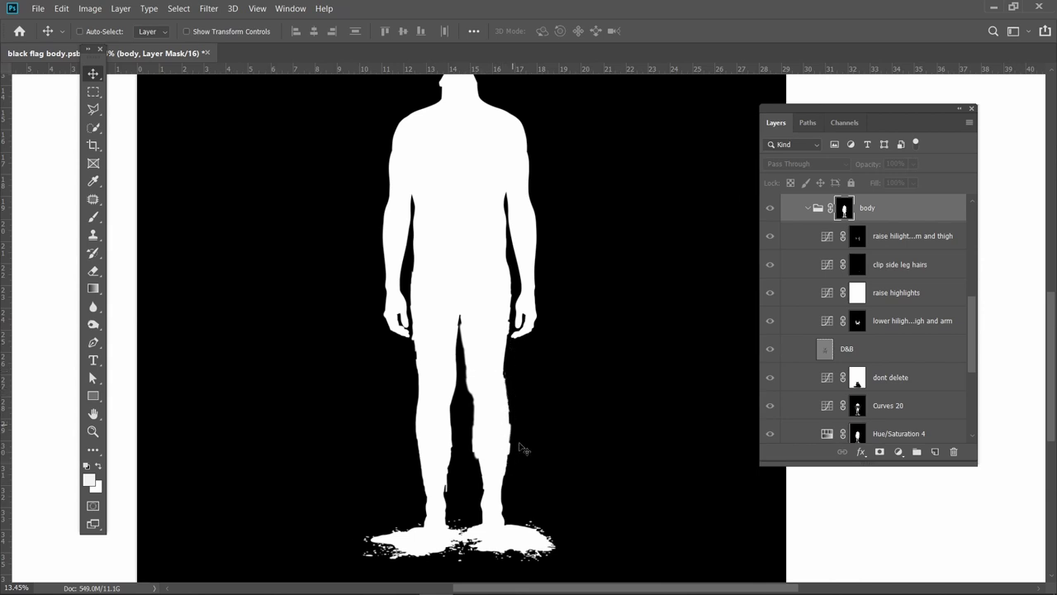
scroll(513, 410, "up", 2)
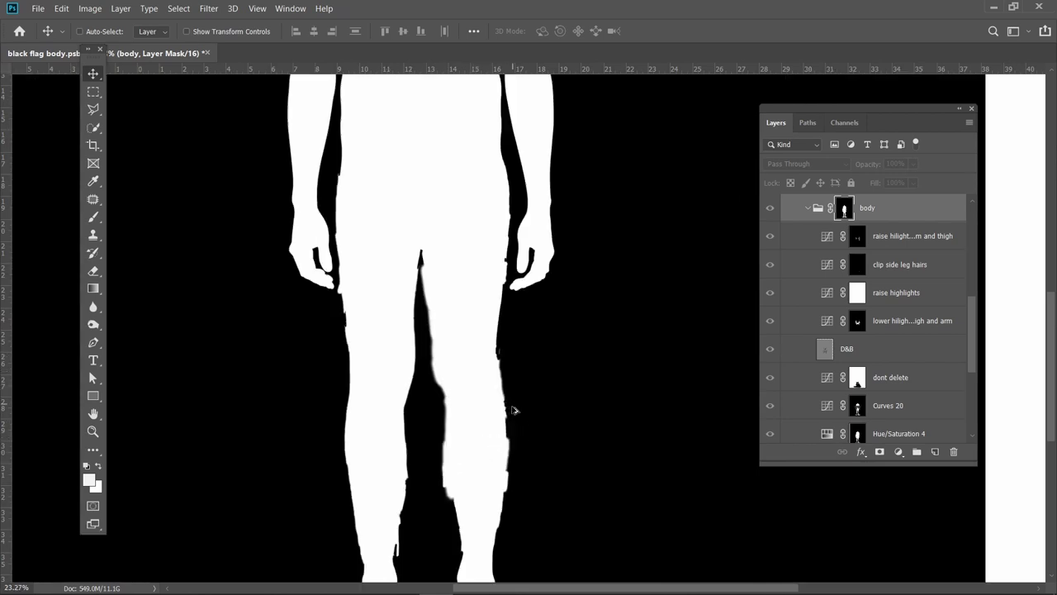
scroll(513, 410, "down", 2)
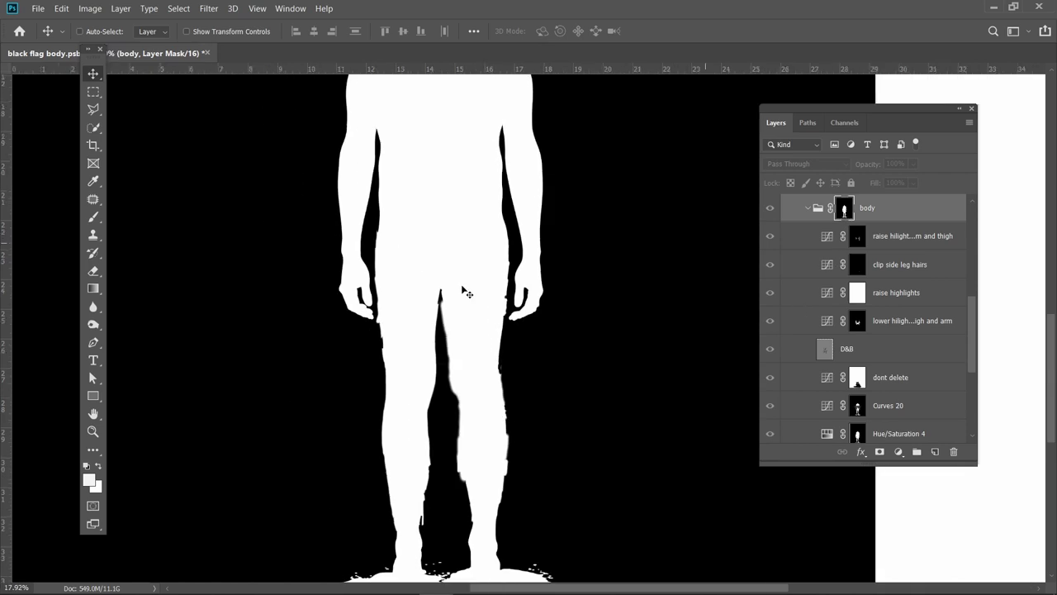
left_click_drag(443, 253, 458, 388)
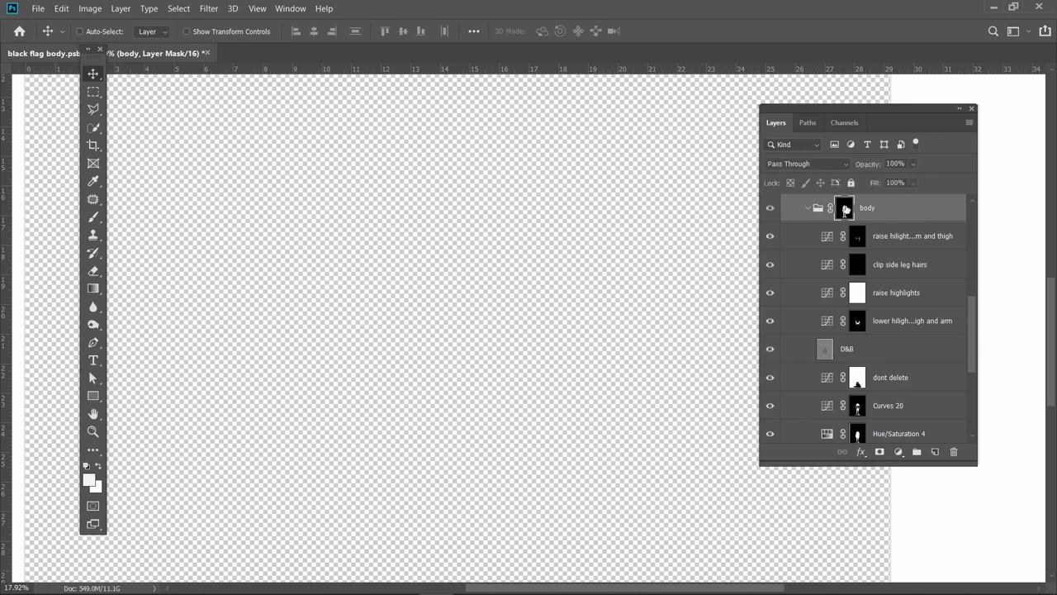
left_click(845, 209, "alt")
scroll(533, 270, "down", 3)
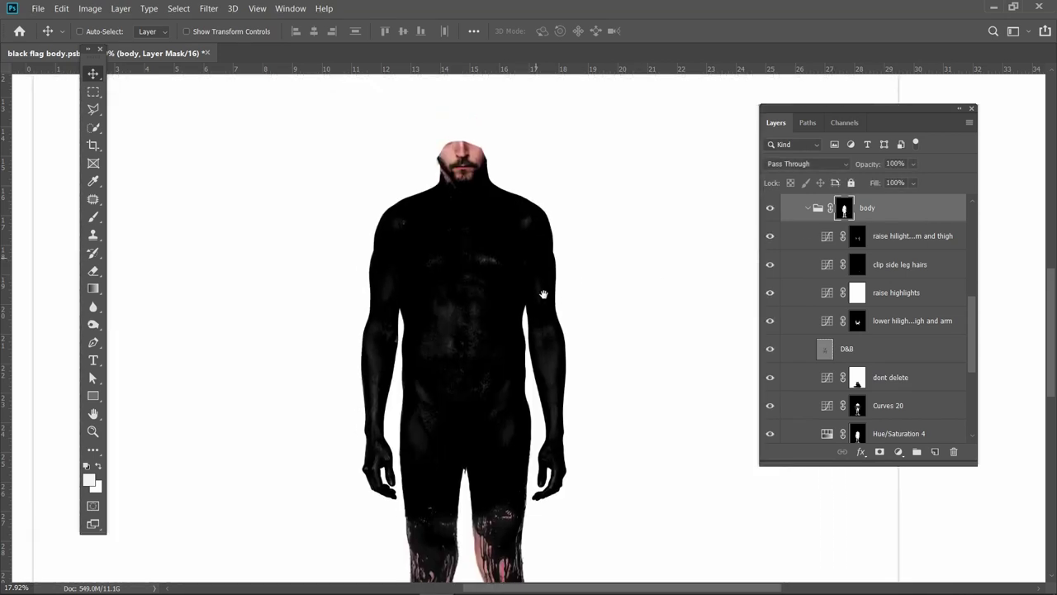
scroll(542, 432, "down", 1)
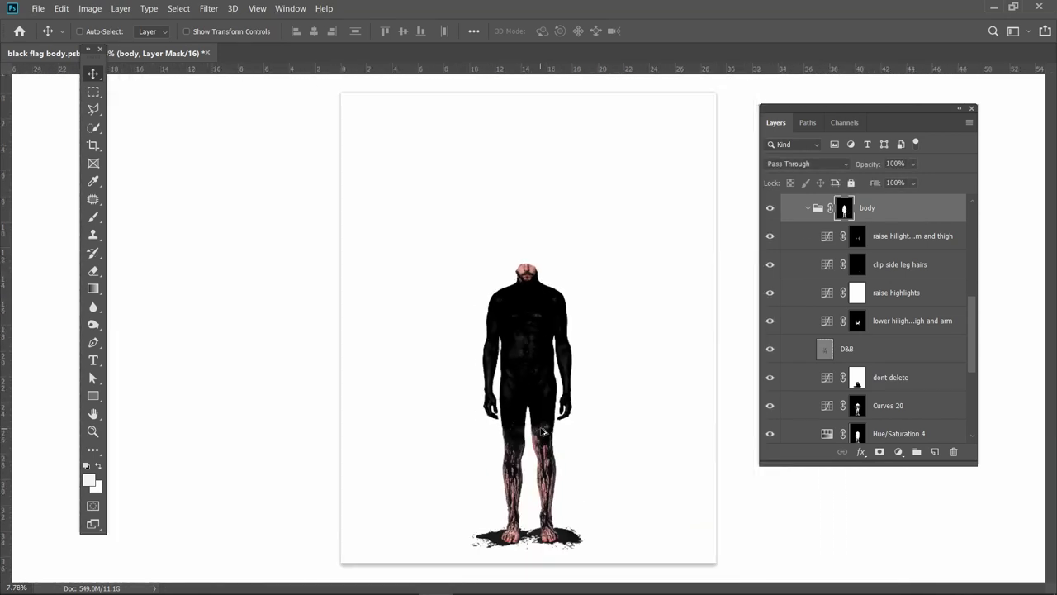
scroll(845, 348, "up", 2)
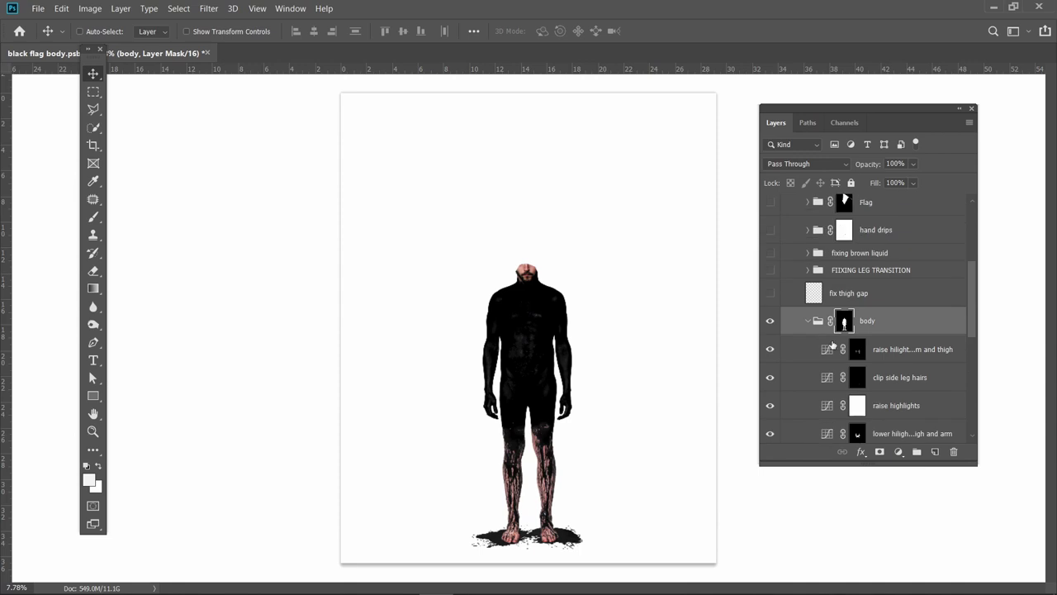
Collapse the body group and switch on the fix thigh gap layer, comparing it off and on.
left_click(808, 321)
left_click(845, 373)
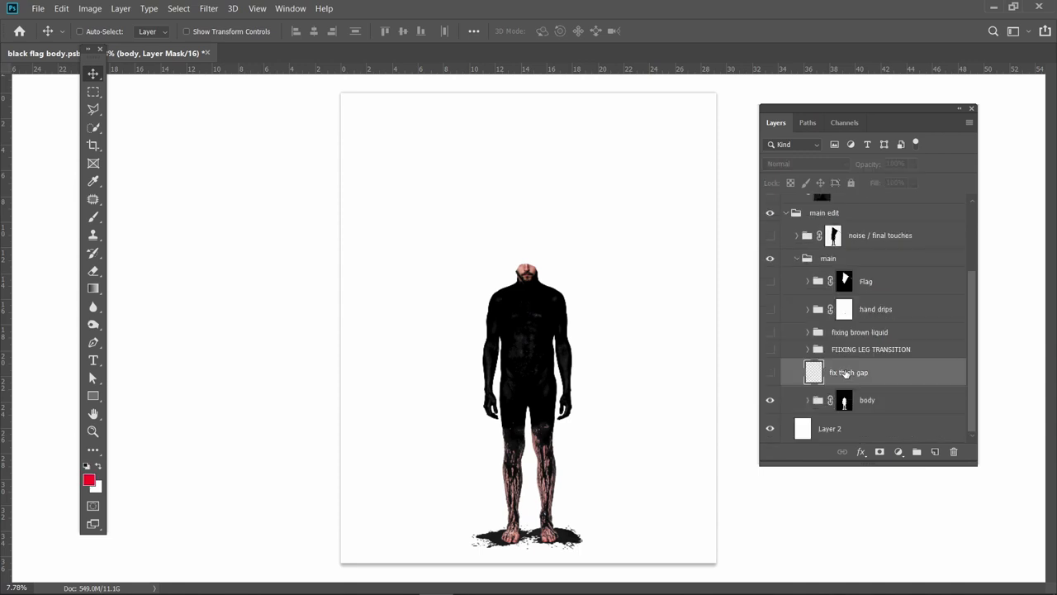
left_click(770, 372)
scroll(529, 413, "up", 7)
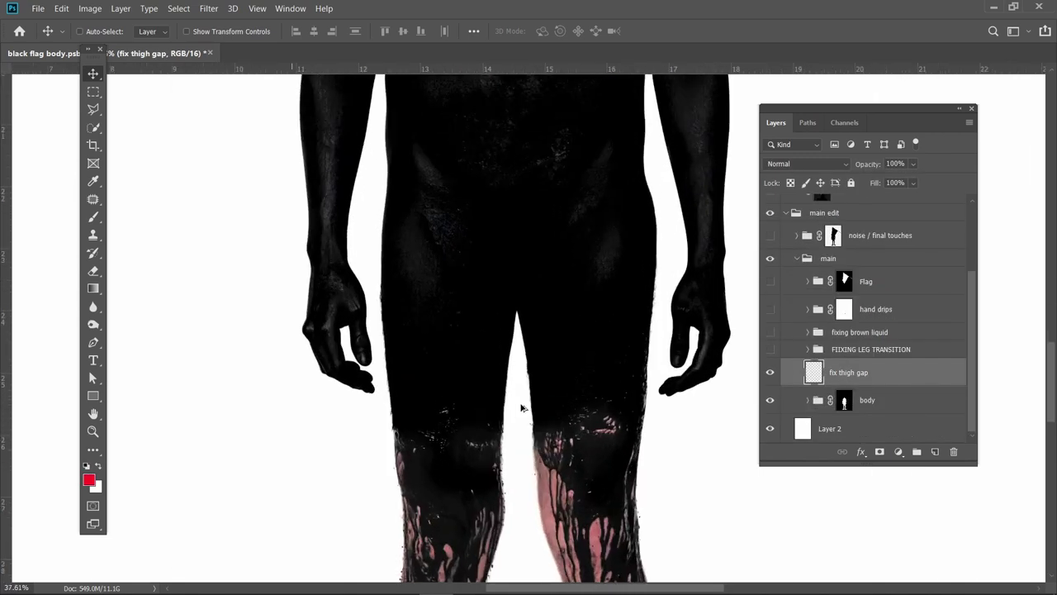
left_click(769, 374)
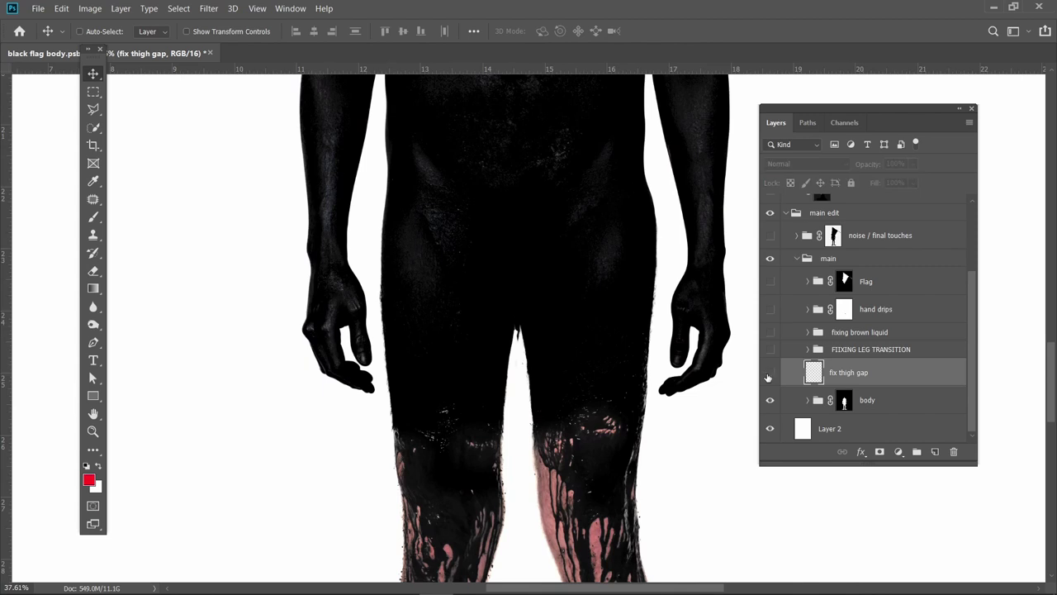
left_click(769, 376)
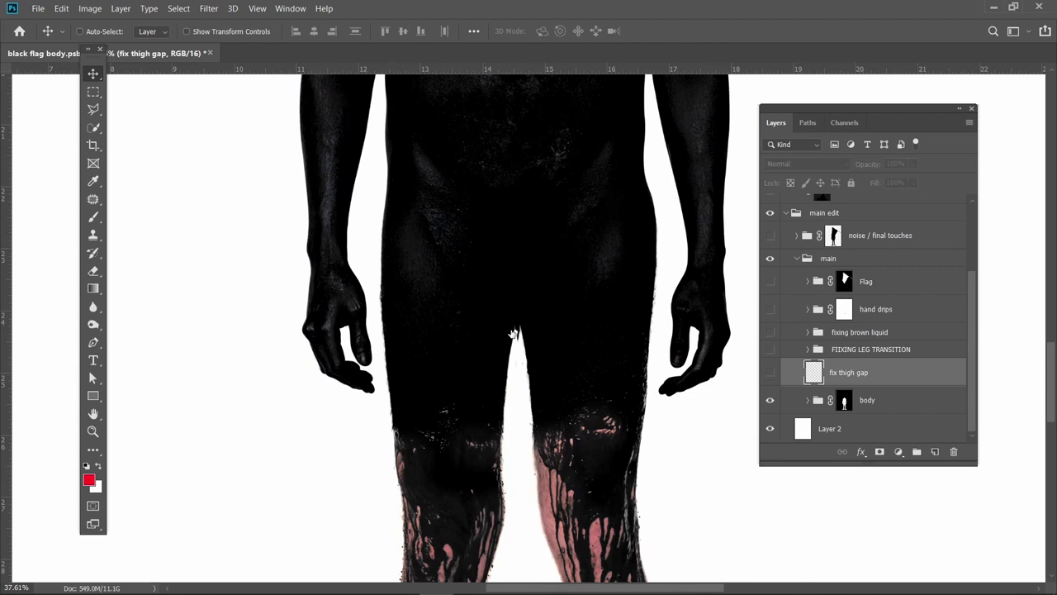
Switch on the FIIXING LEG TRANSITION group, comparing the knees with and without it.
left_click(870, 350)
left_click(769, 350)
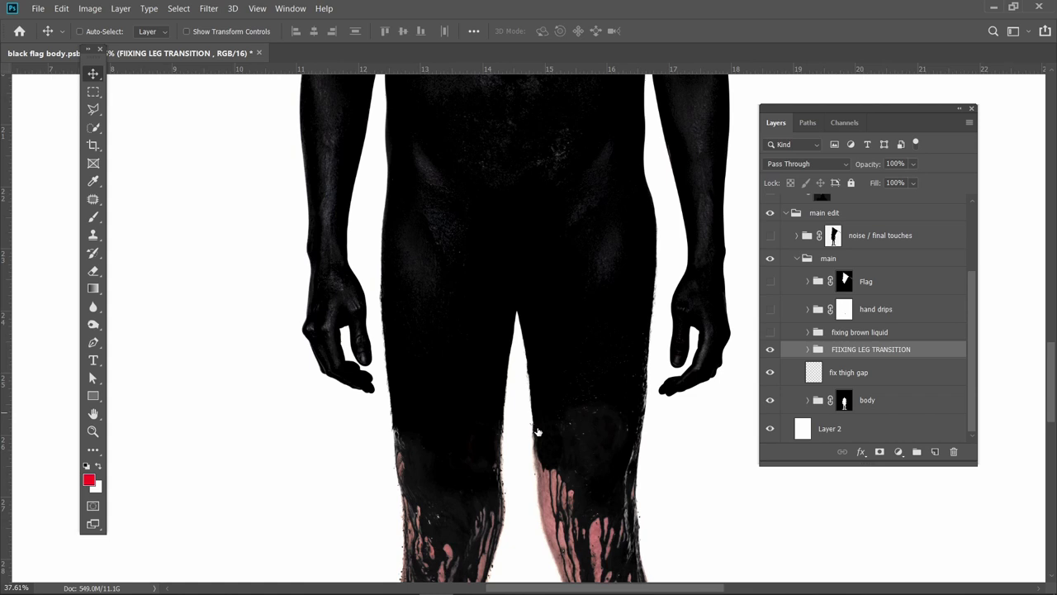
left_click_drag(527, 373, 503, 278)
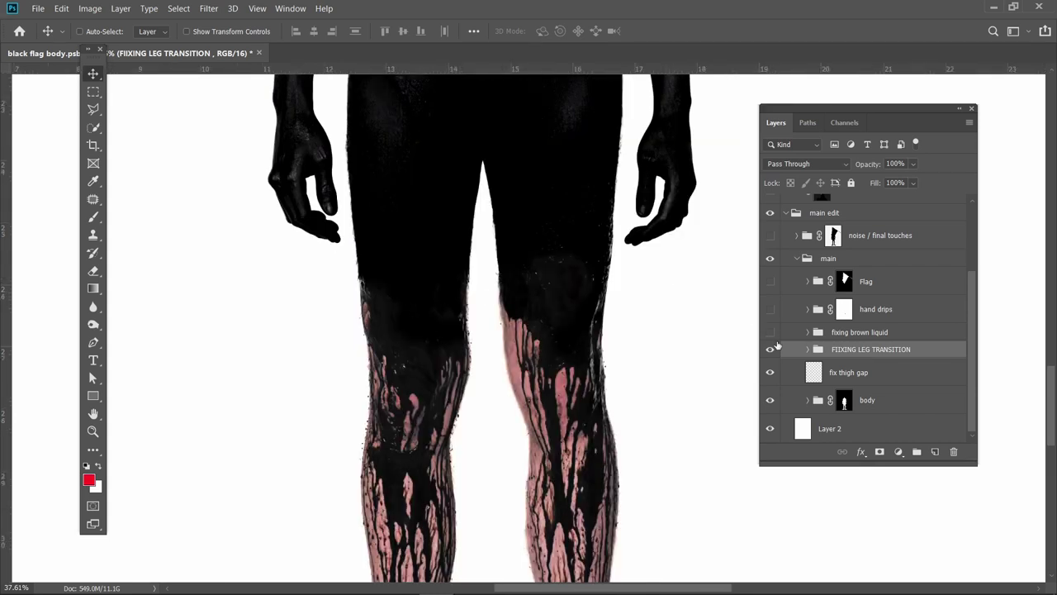
left_click(770, 350)
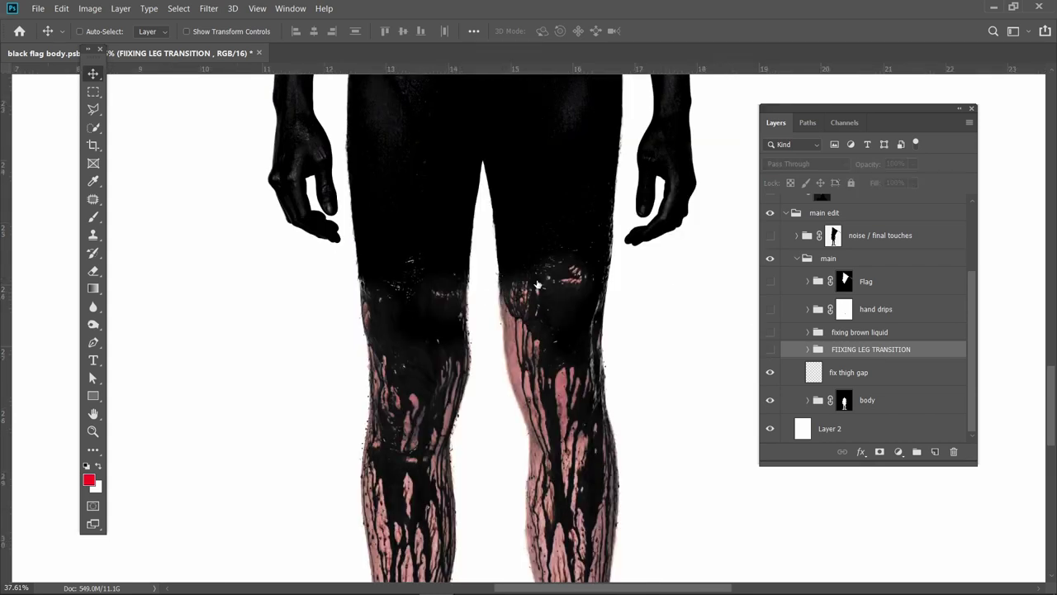
scroll(526, 306, "up", 2)
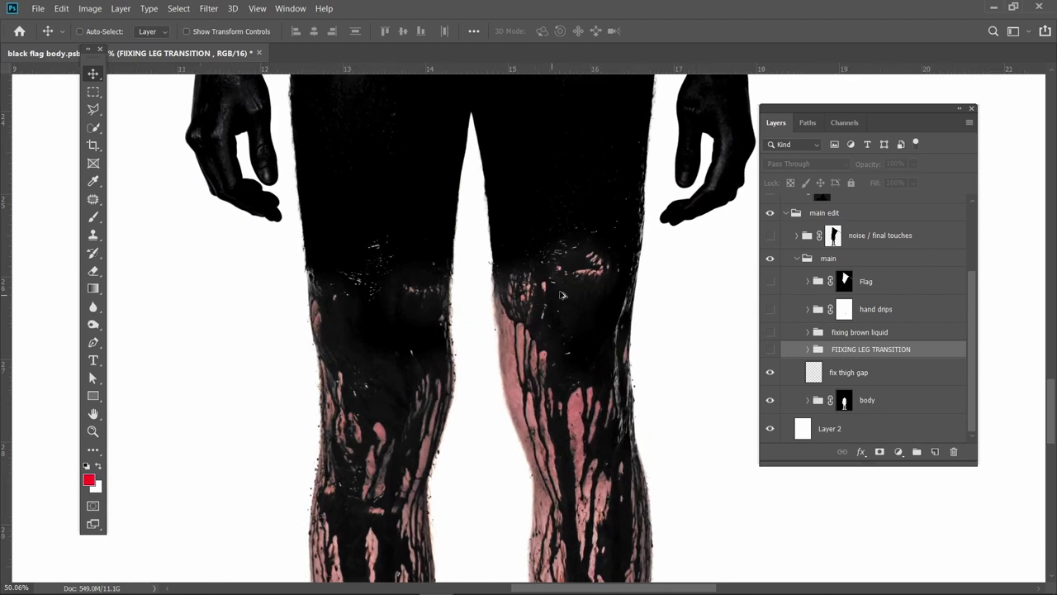
scroll(555, 235, "down", 2)
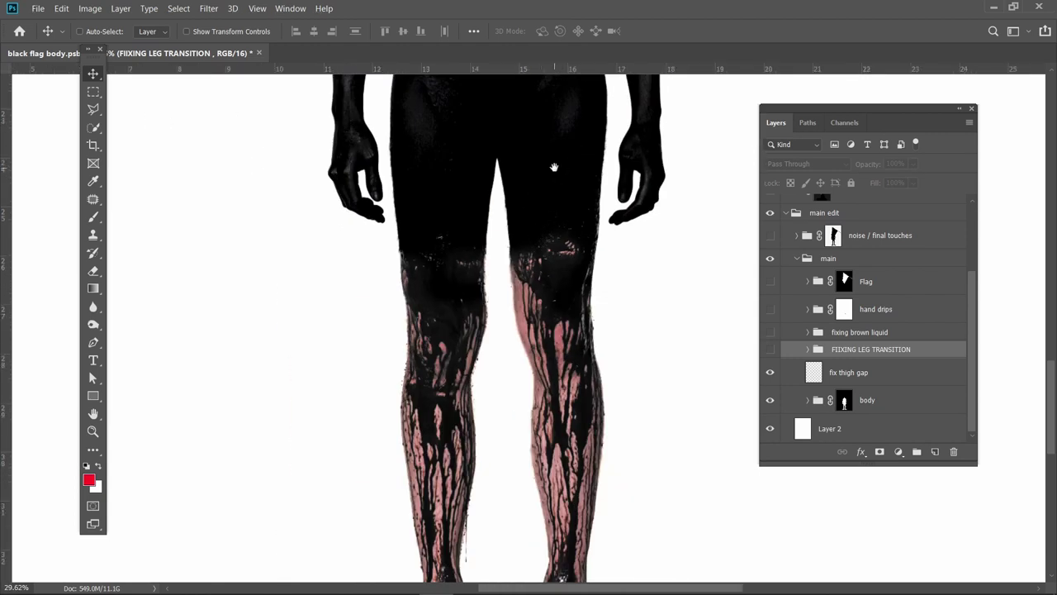
scroll(551, 206, "up", 1)
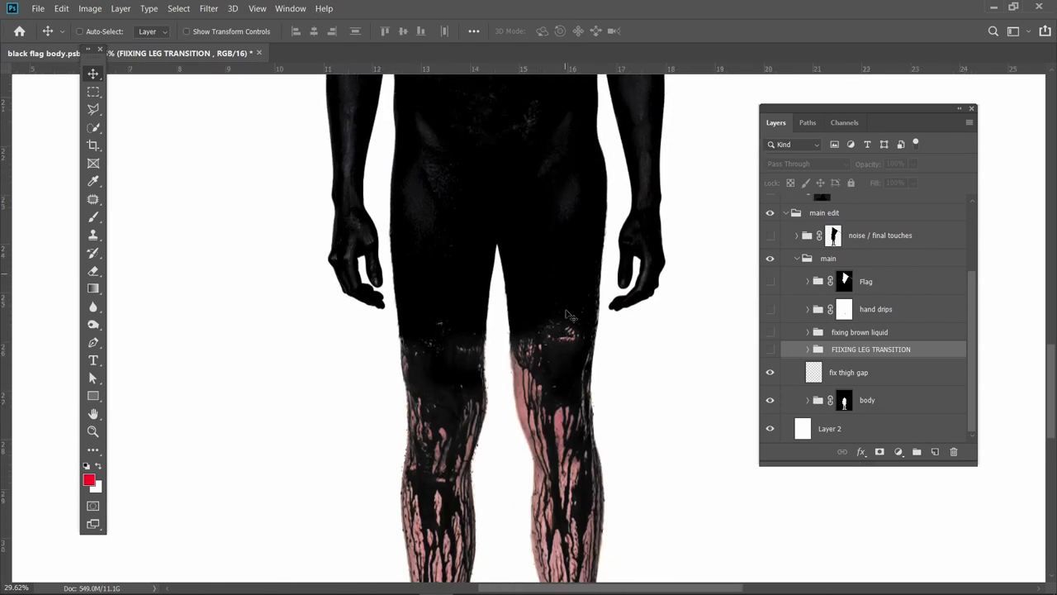
scroll(552, 315, "up", 2)
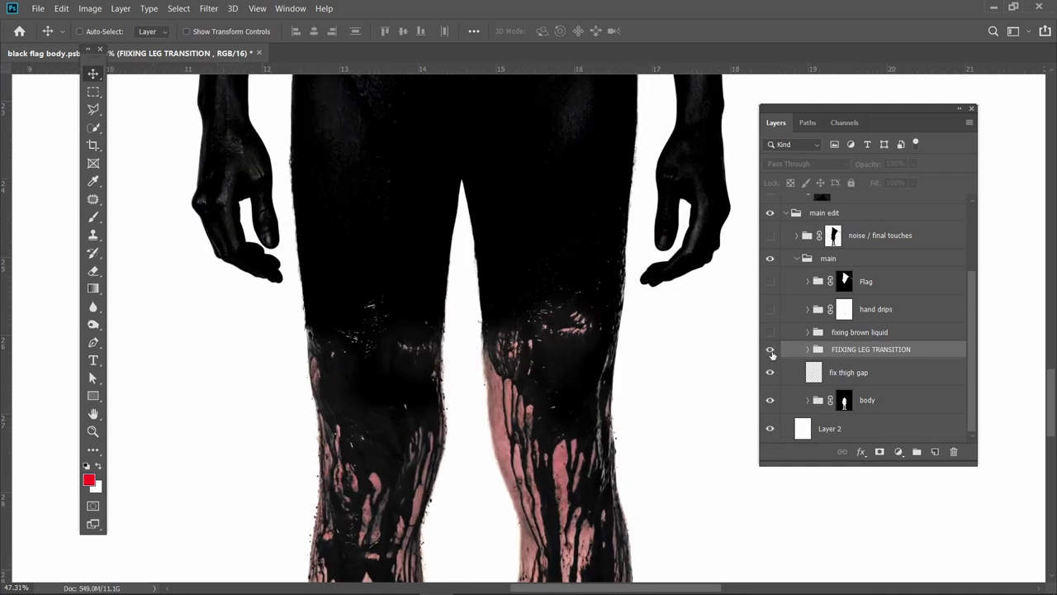
left_click(771, 349)
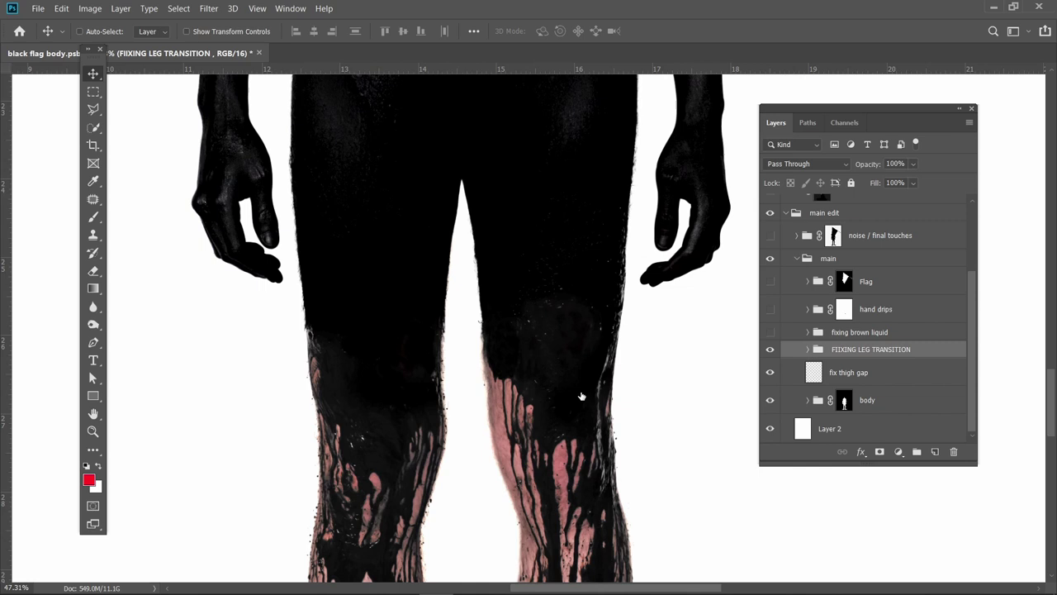
scroll(517, 388, "down", 2)
Expand the leg transition group, briefly solo the clean up thighs layer, then collapse it.
left_click(807, 349)
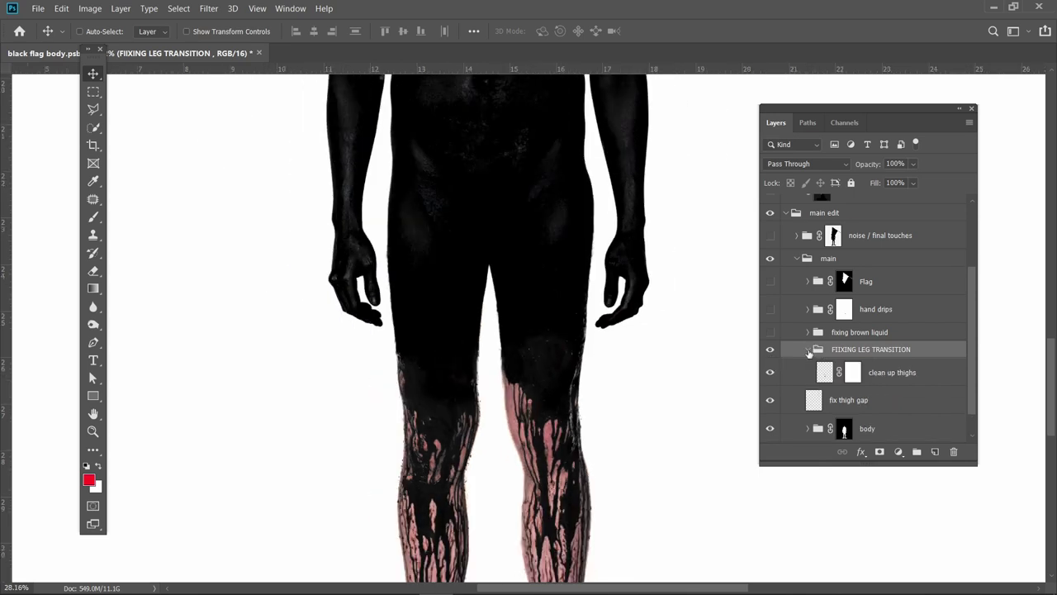
scroll(868, 361, "down", 1)
left_click(824, 346)
left_click(770, 345, "alt")
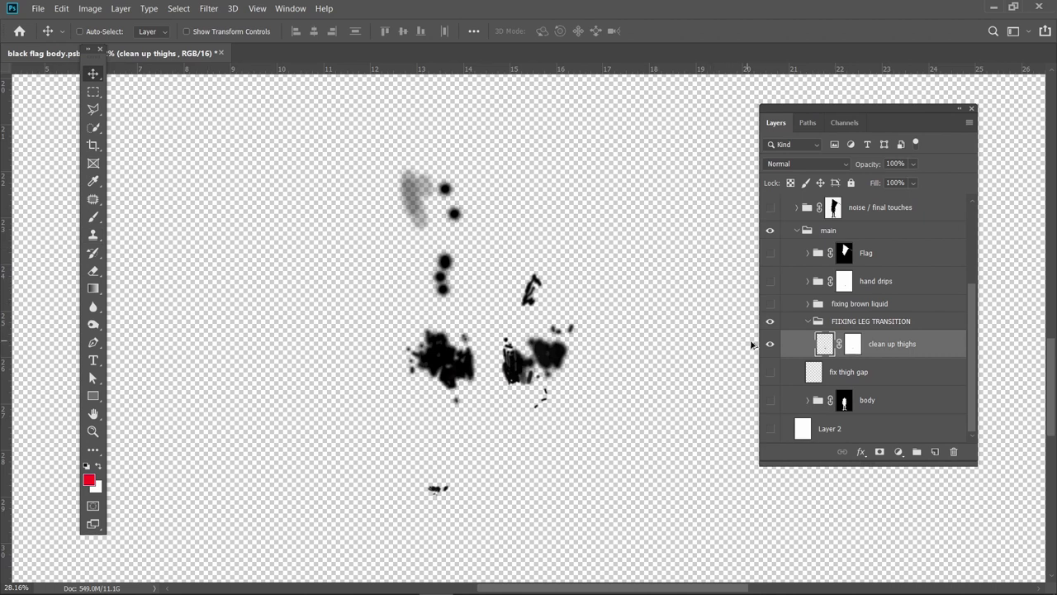
left_click(770, 345, "alt")
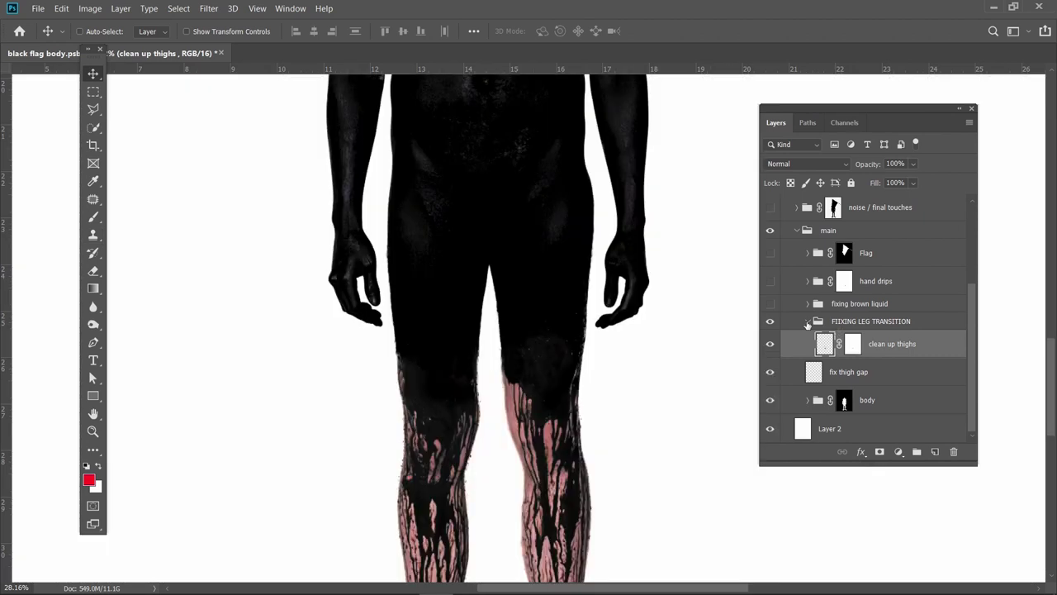
left_click(808, 322)
Turn on the fixing brown liquid group and expand it to show its adjustments.
left_click(829, 339)
left_click(771, 332)
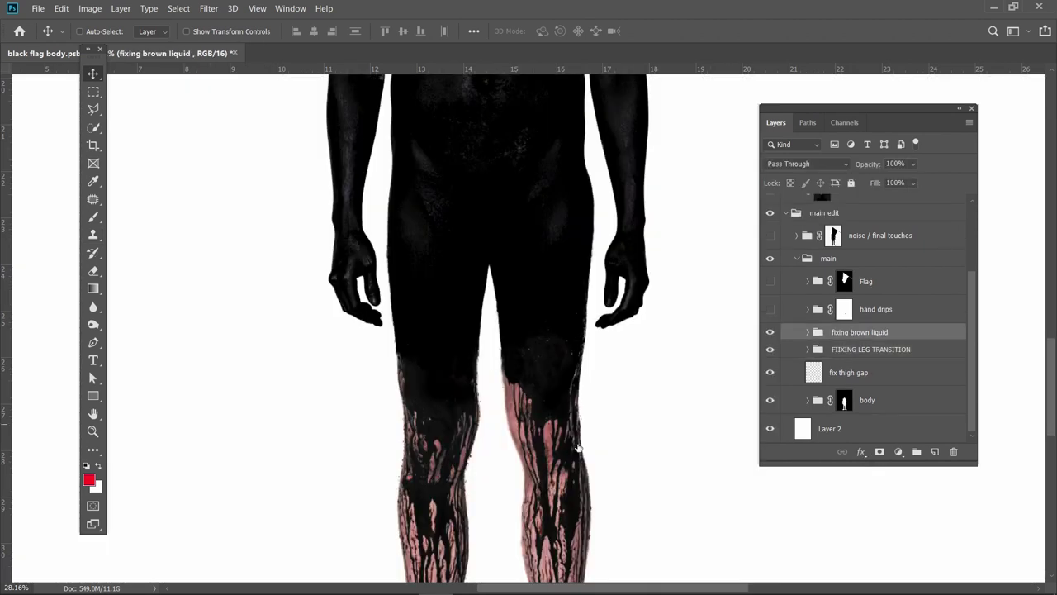
scroll(532, 251, "down", 5)
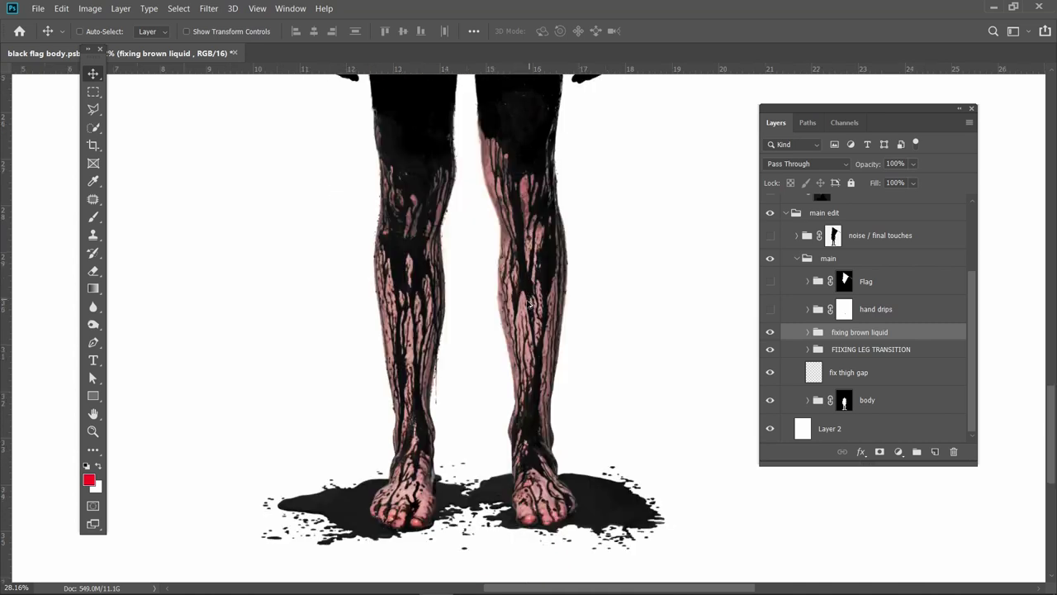
scroll(530, 307, "up", 1)
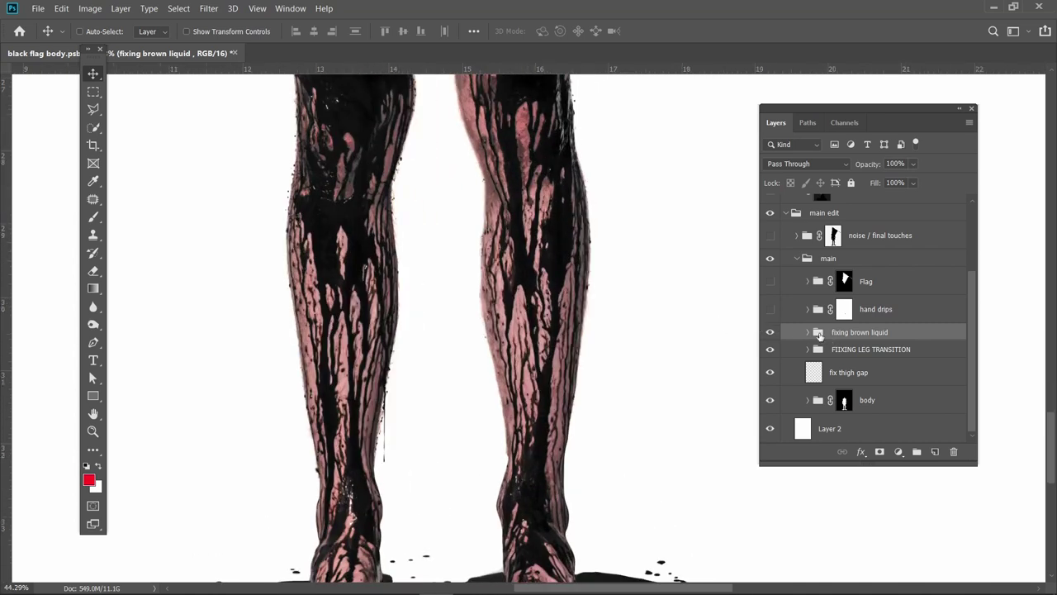
left_click(810, 332)
Hide cleaning shine above feet, Curves 25, Curves 24, Hue/Saturation 6 and Curves 23.
scroll(861, 352, "down", 2)
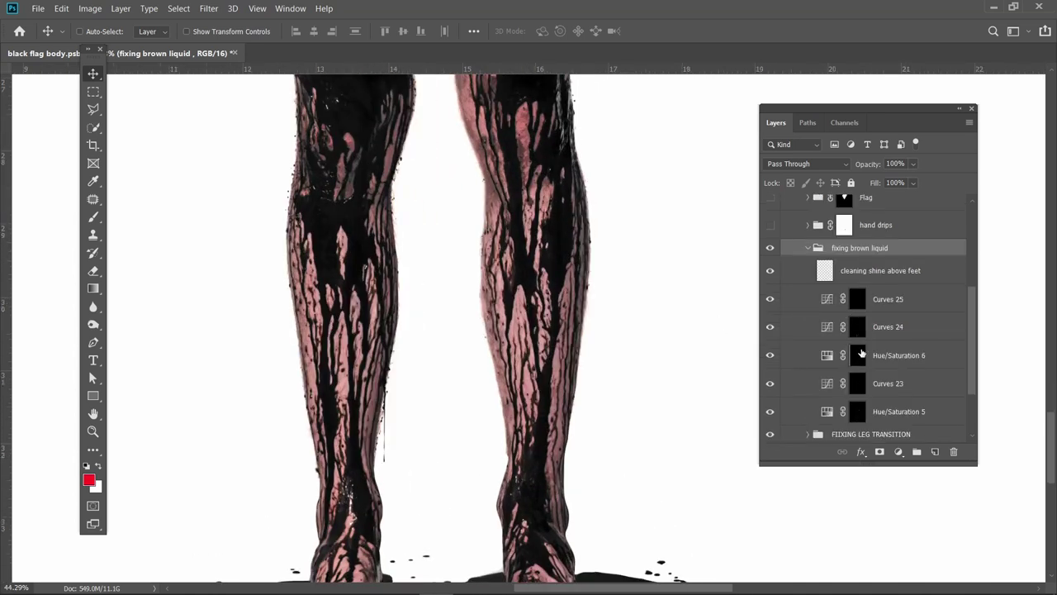
left_click(769, 271)
left_click(769, 299)
left_click(770, 327)
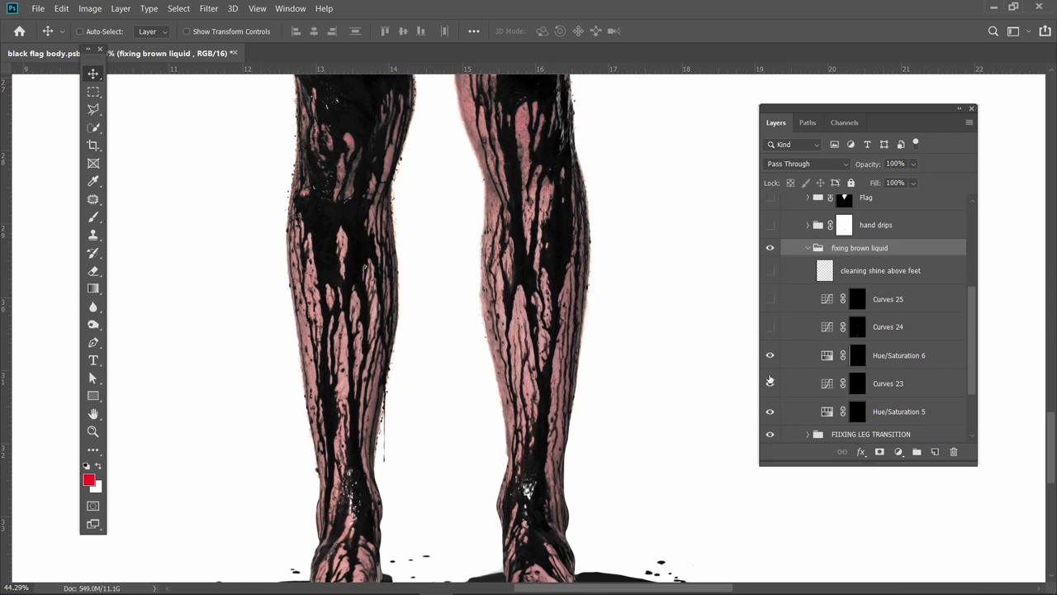
left_click(769, 382)
Inspect Hue/Saturation 5's settings and mask, then toggle it to compare the feet.
left_click(831, 418)
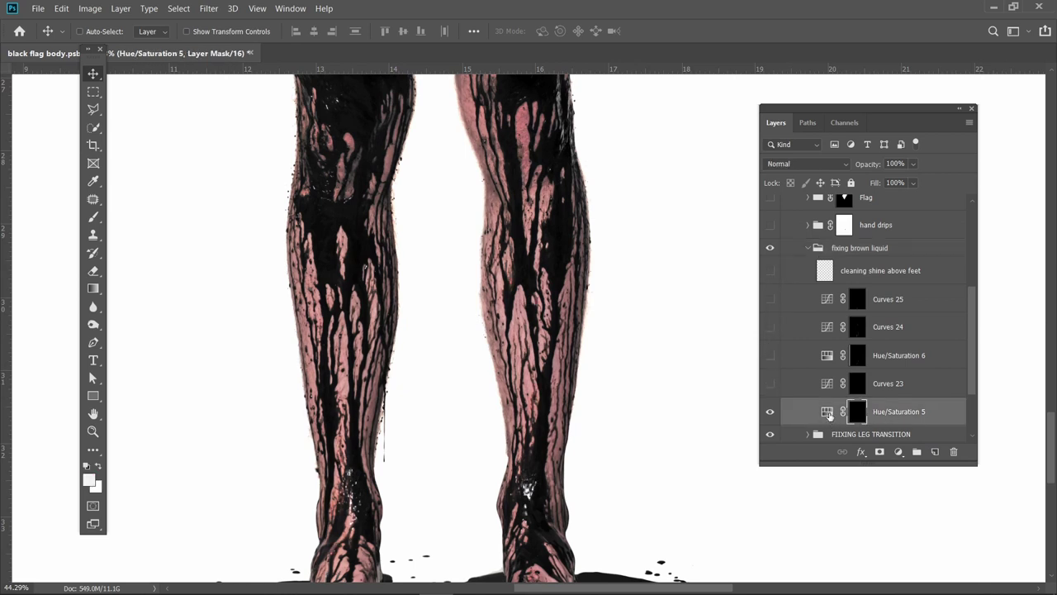
double_click(827, 413)
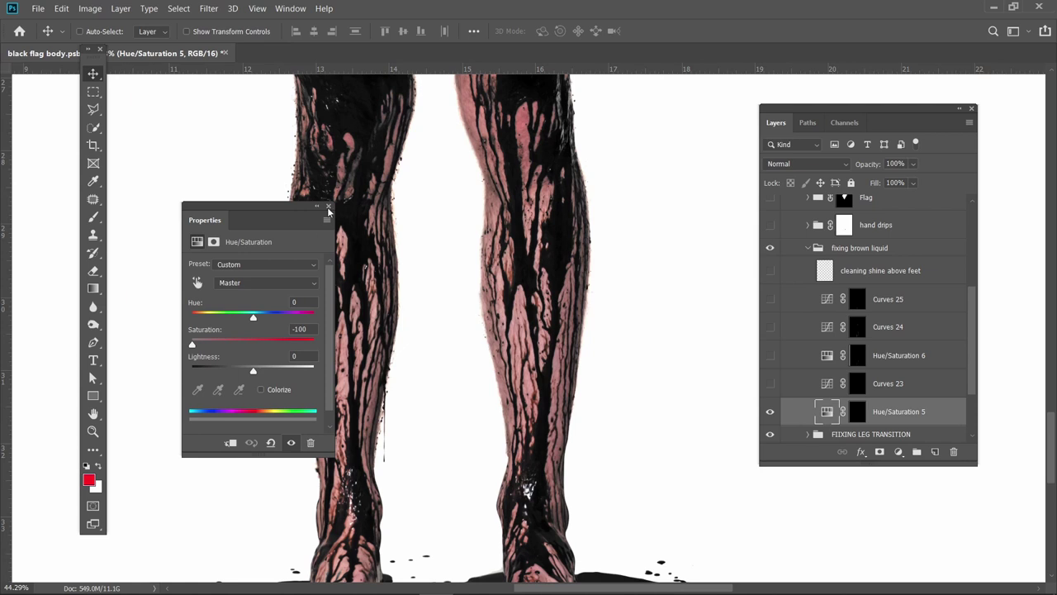
left_click(859, 417, "alt")
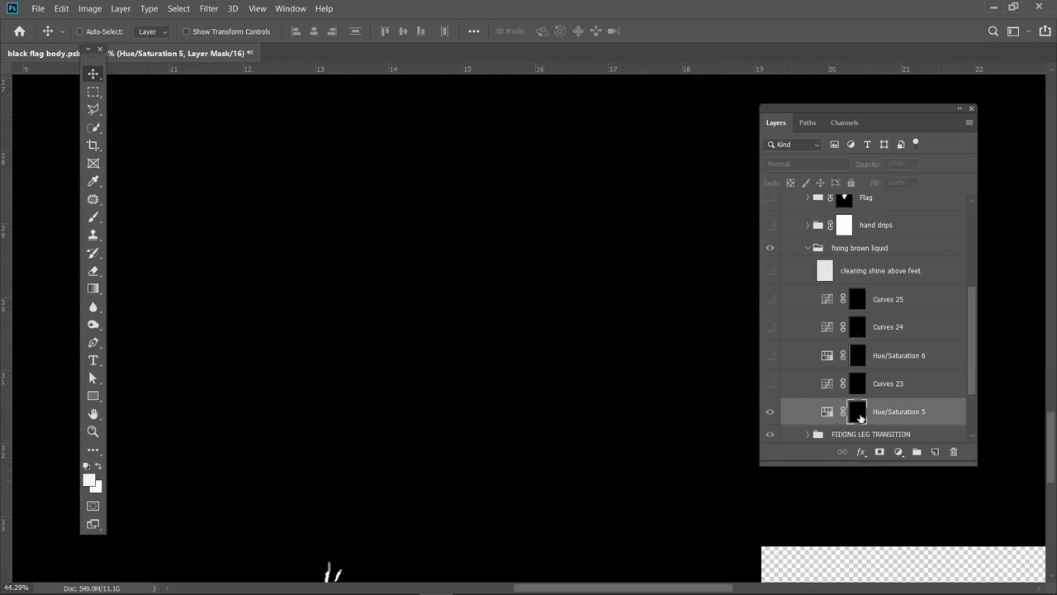
left_click_drag(508, 475, 550, 299)
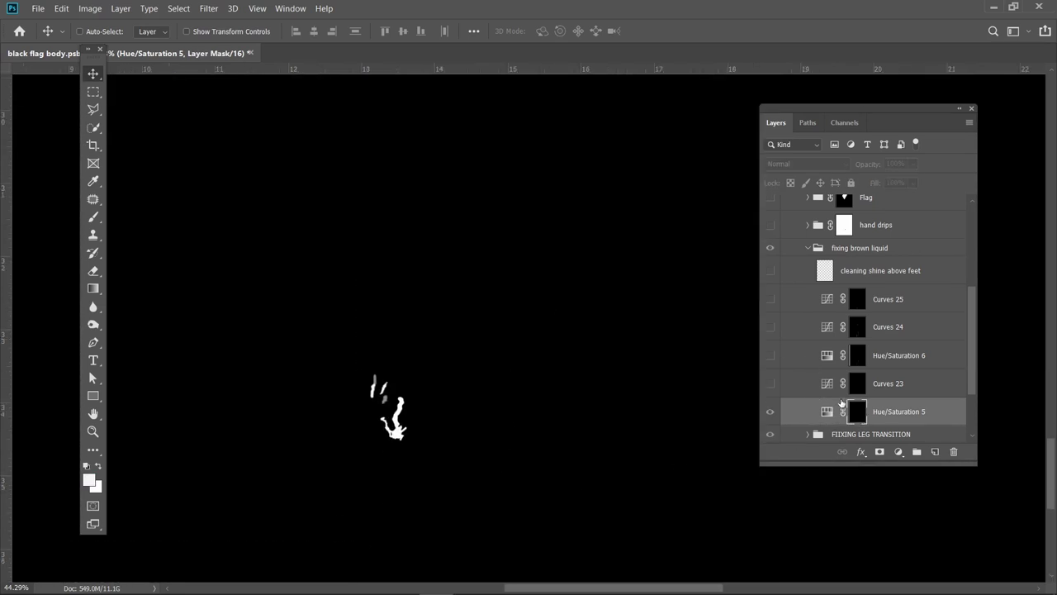
left_click(854, 417, "alt")
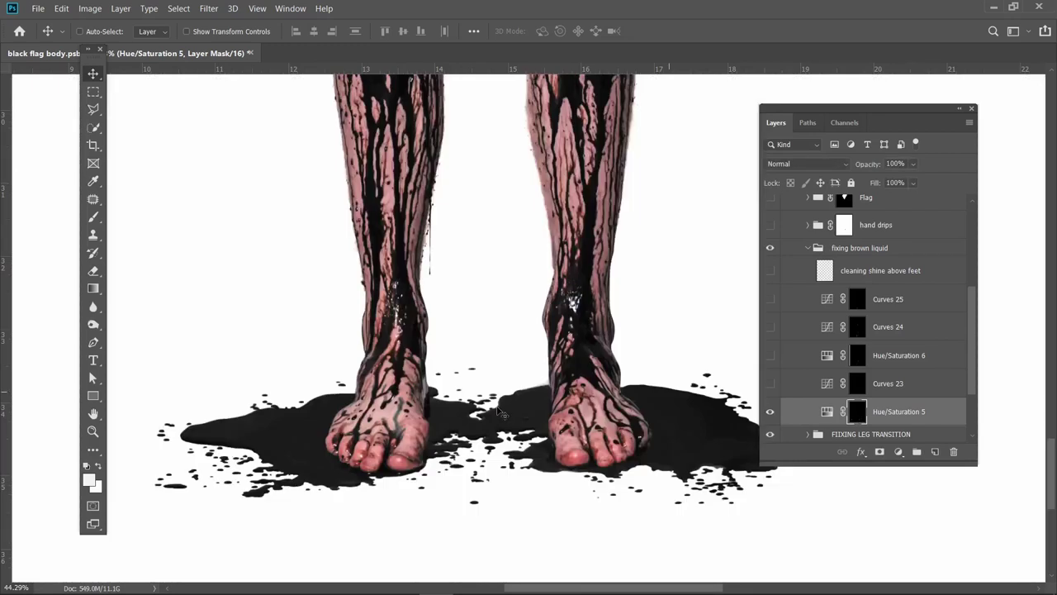
left_click(767, 412)
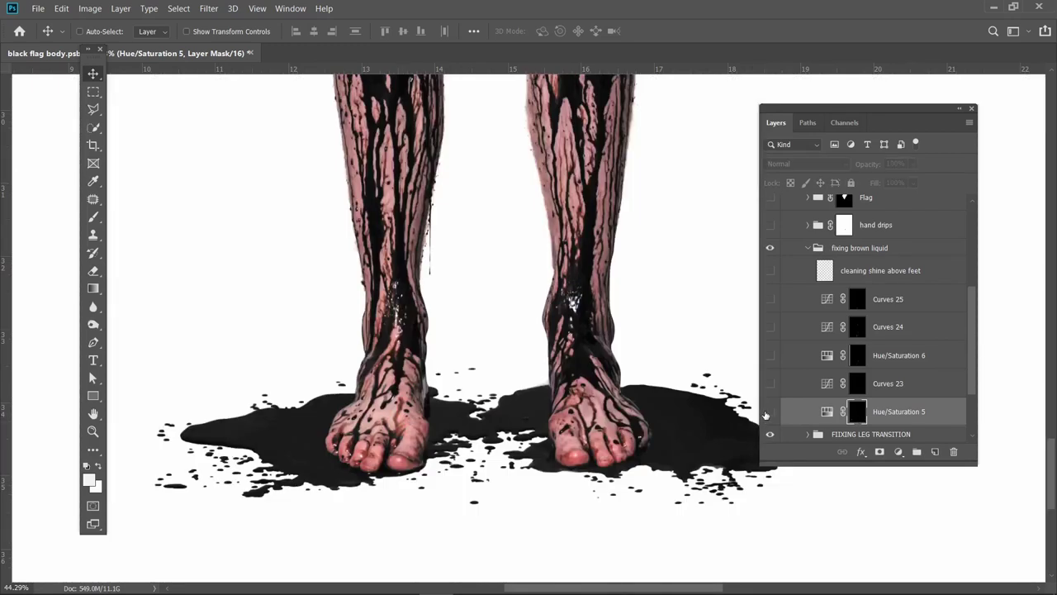
left_click(767, 413)
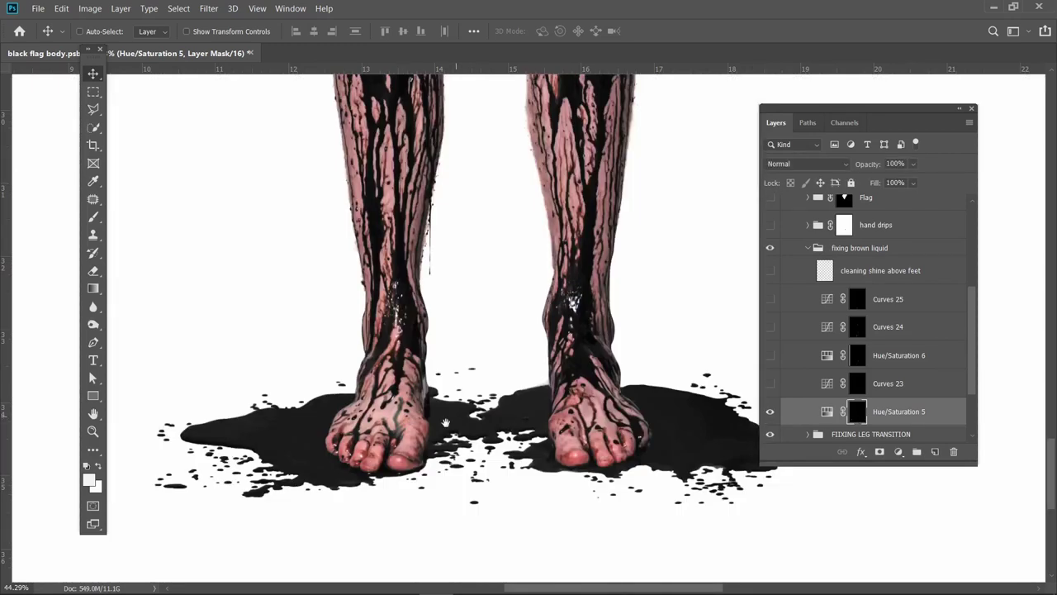
left_click_drag(483, 399, 446, 425)
Turn Curves 23, Hue/Saturation 6 and Curves 24 back on, darkening the feet.
left_click(859, 388)
left_click(770, 385)
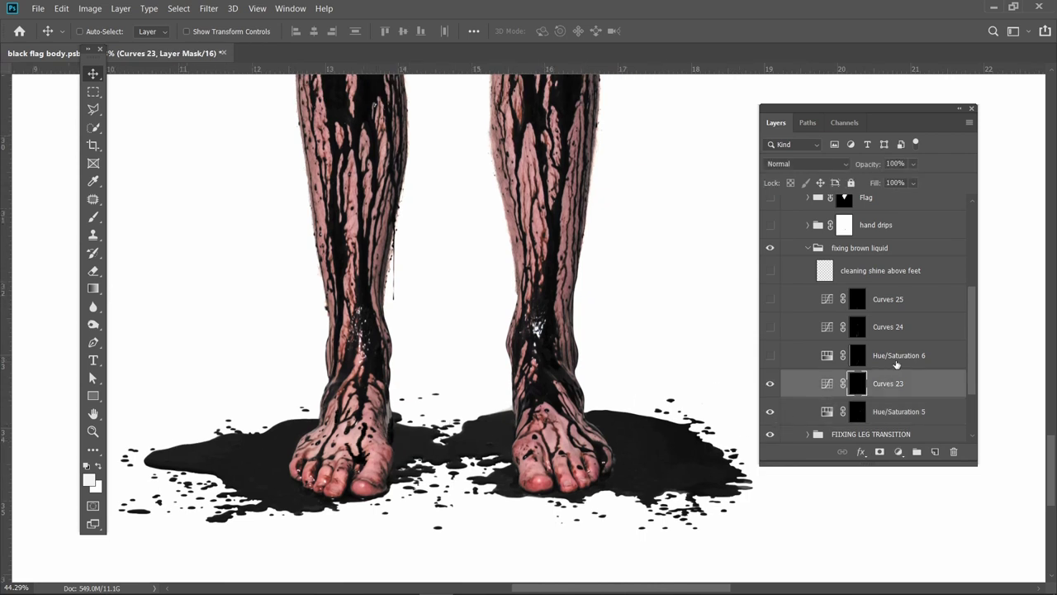
left_click(897, 364)
left_click(769, 356)
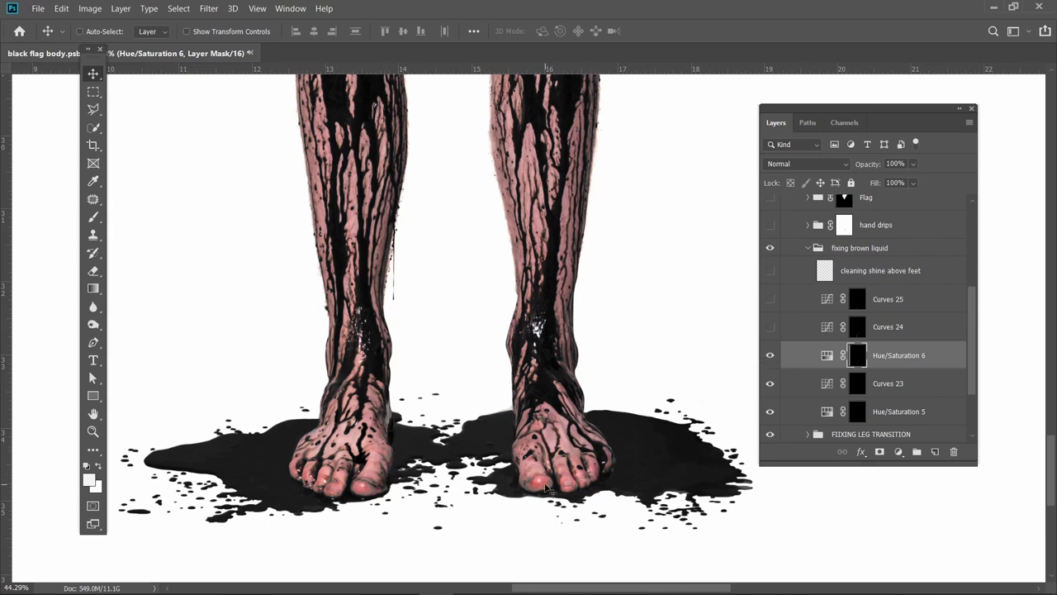
scroll(545, 488, "up", 1)
left_click(891, 330)
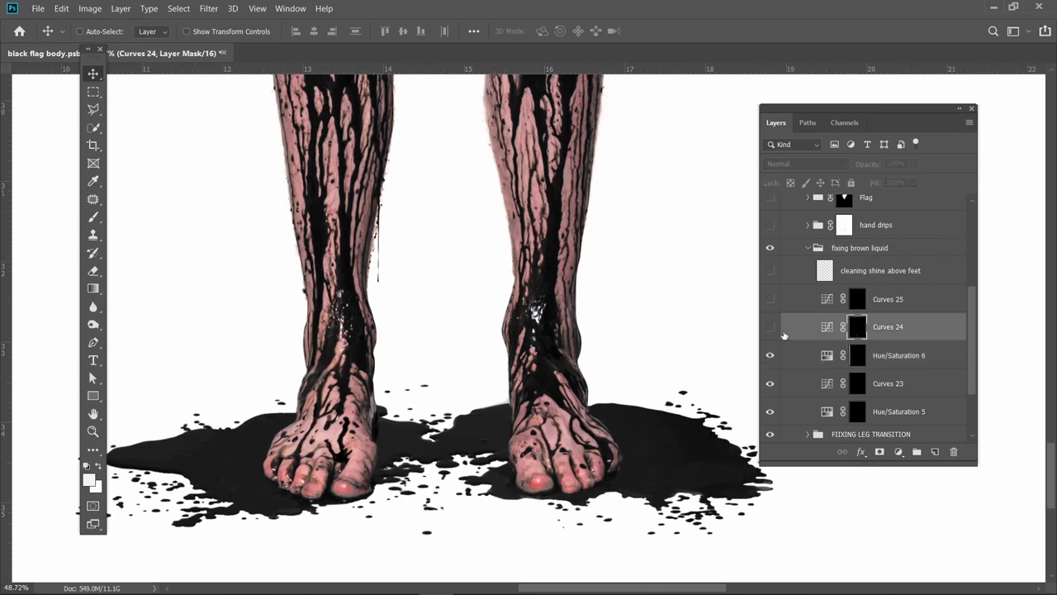
left_click(769, 327)
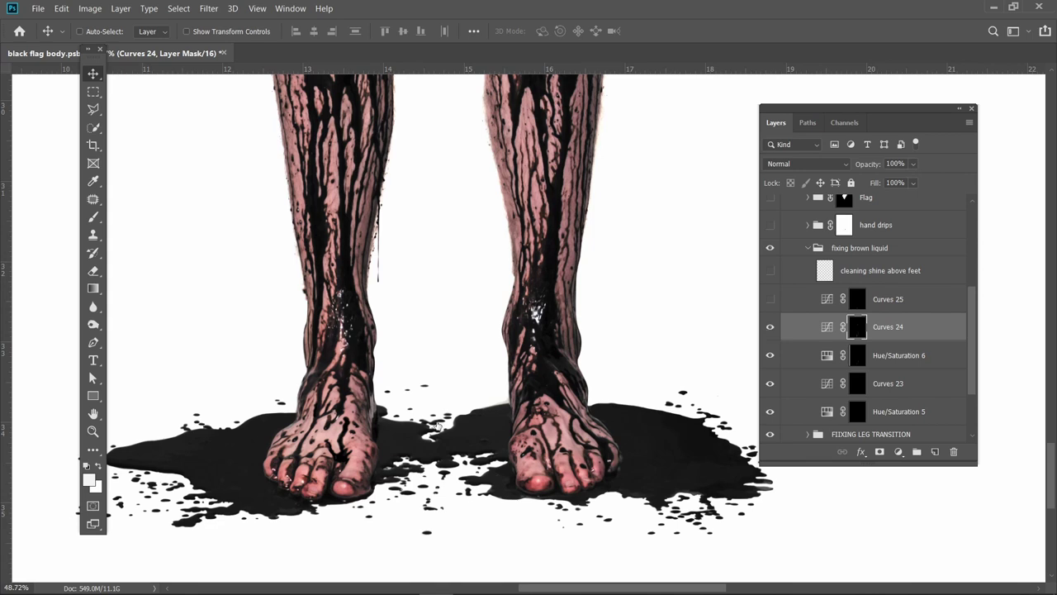
Re-enable Curves 25, comparing it on and off, and turn on cleaning shine above feet.
scroll(467, 390, "down", 5)
left_click(799, 307)
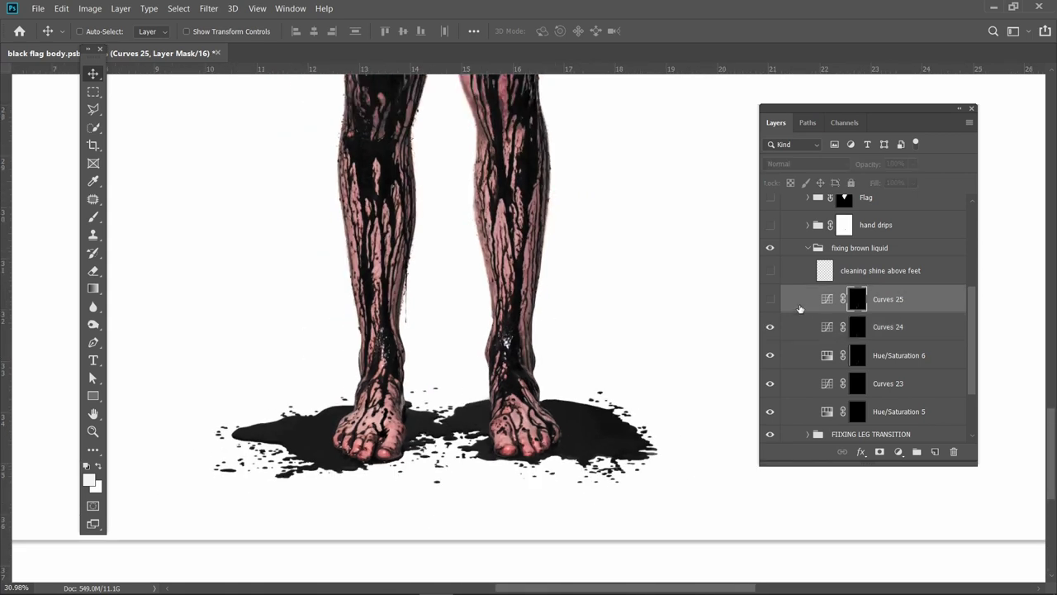
left_click(771, 300)
left_click(771, 300)
left_click(770, 300)
left_click(853, 270)
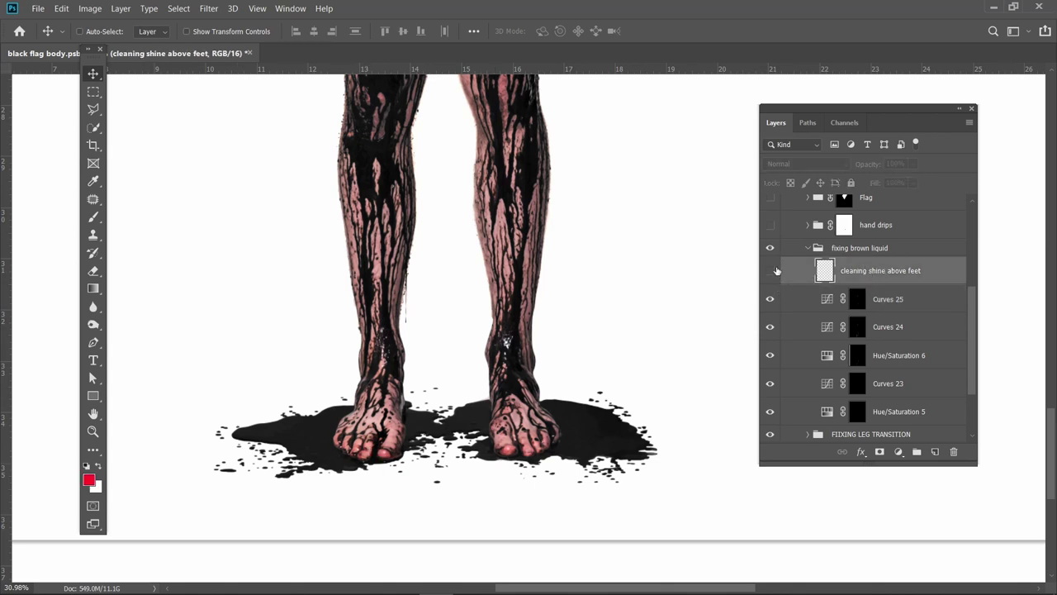
left_click(770, 271)
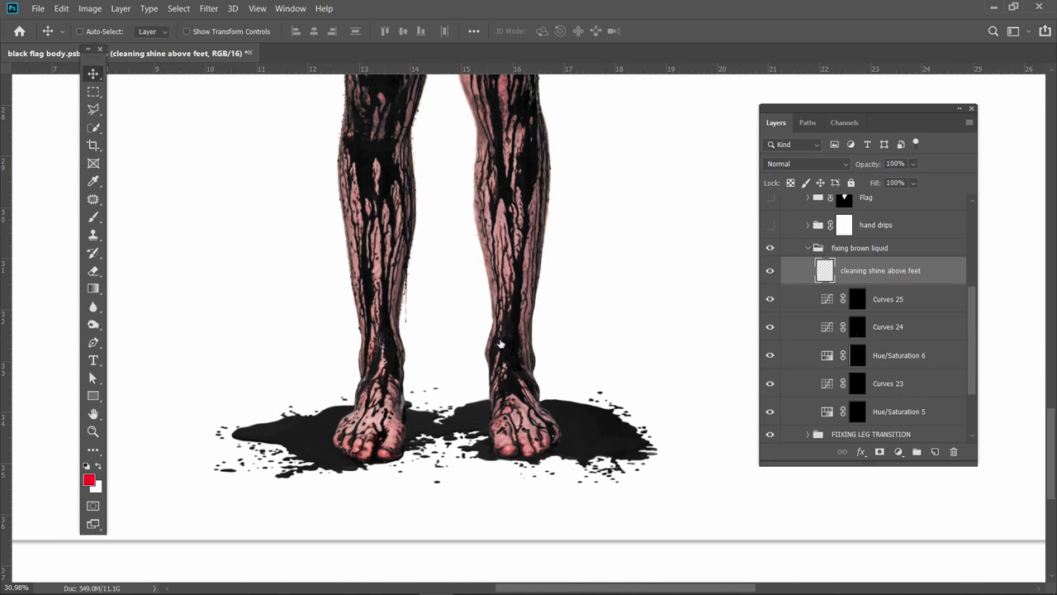
Compare the shine cleanup on the right ankle, then collapse the fixing brown liquid group.
scroll(443, 359, "up", 3)
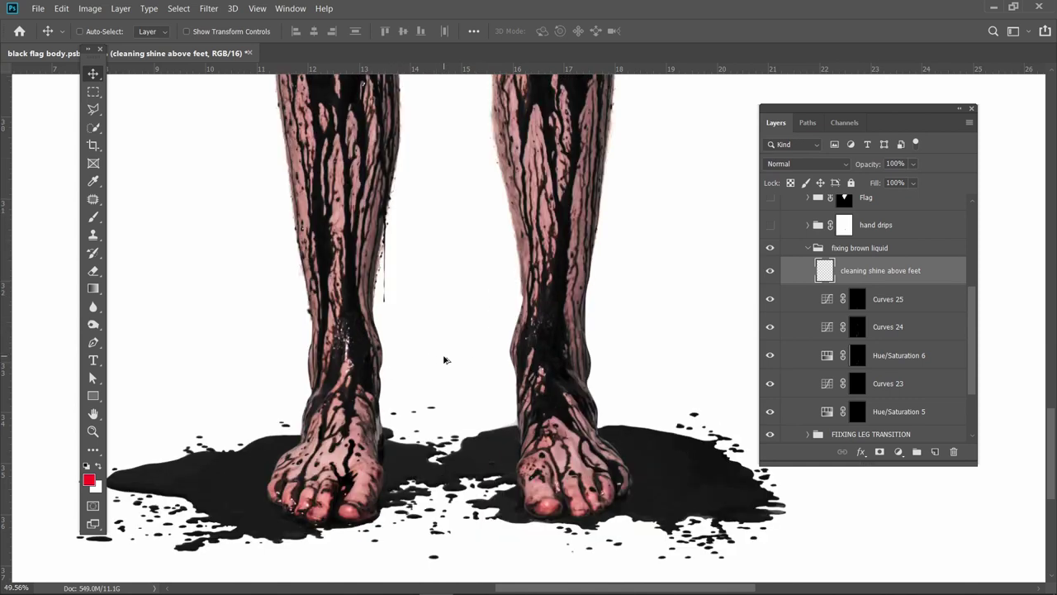
left_click(770, 273)
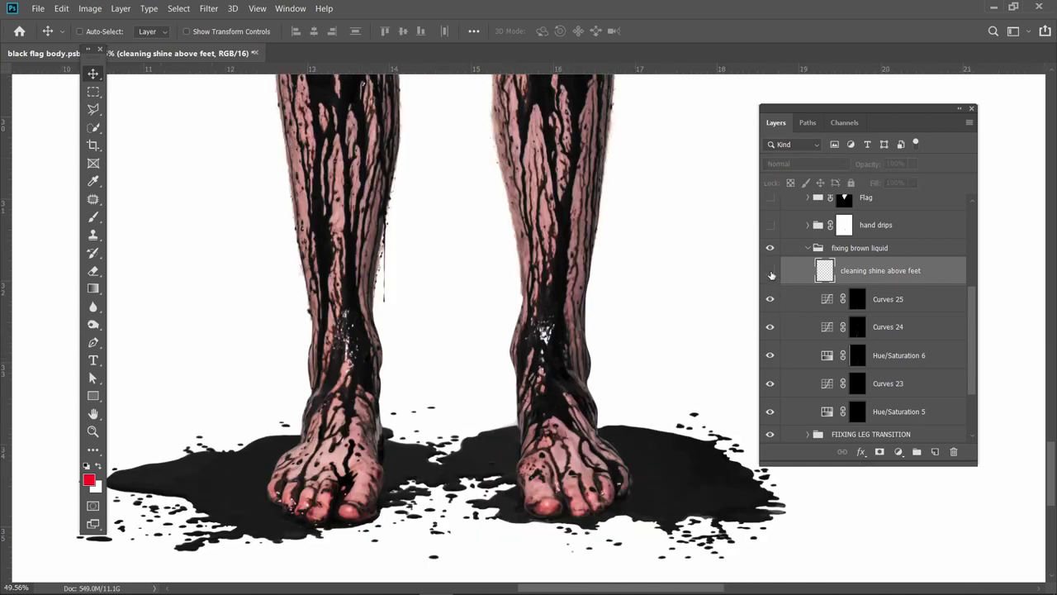
left_click(770, 273)
scroll(465, 352, "down", 5)
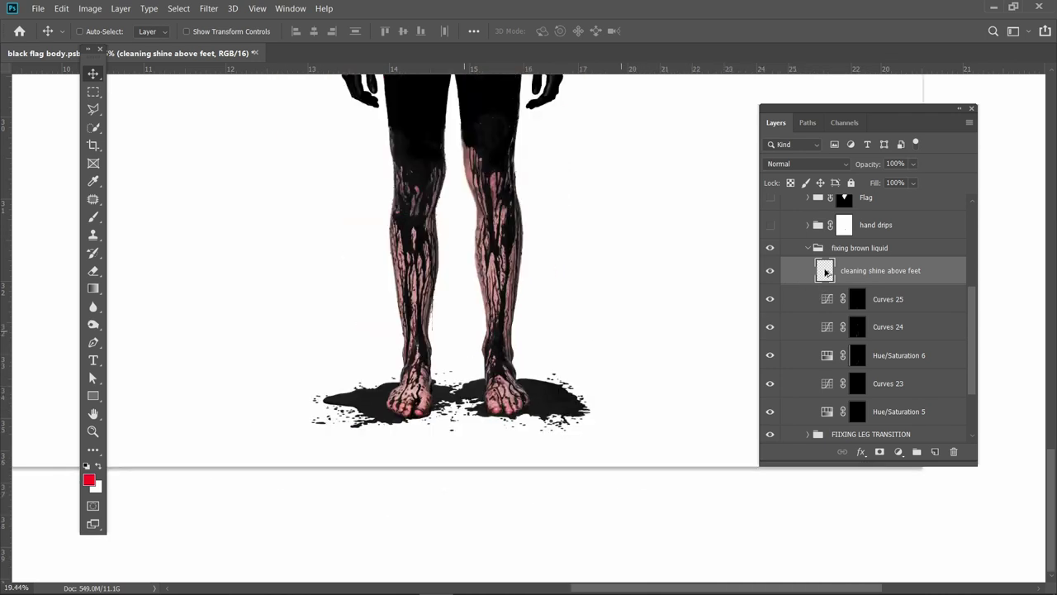
left_click(807, 248)
Show the hand drips group and expand it to see its layers.
scroll(490, 235, "up", 5)
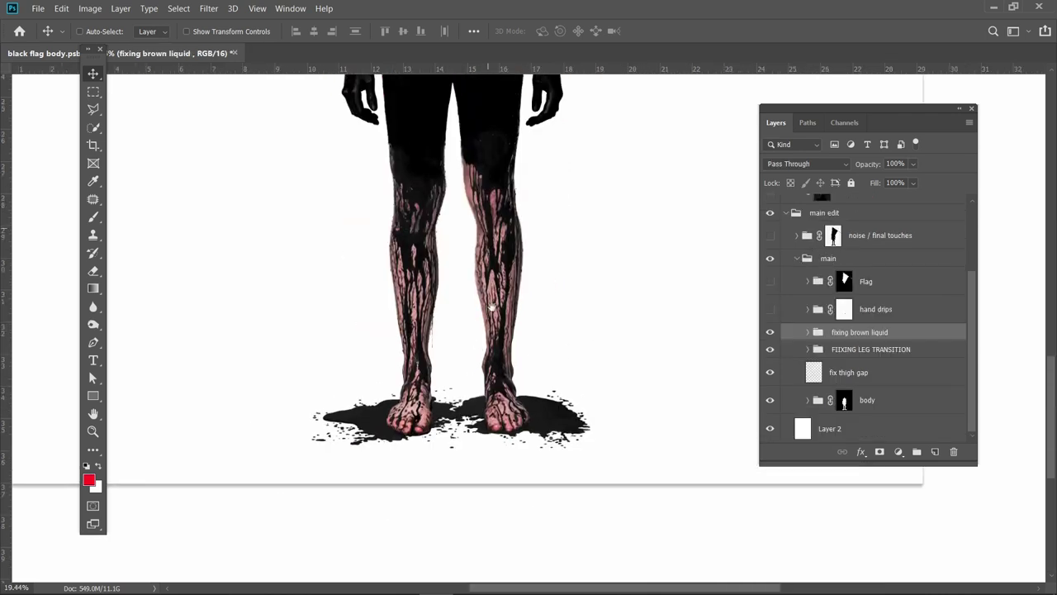
left_click(843, 310)
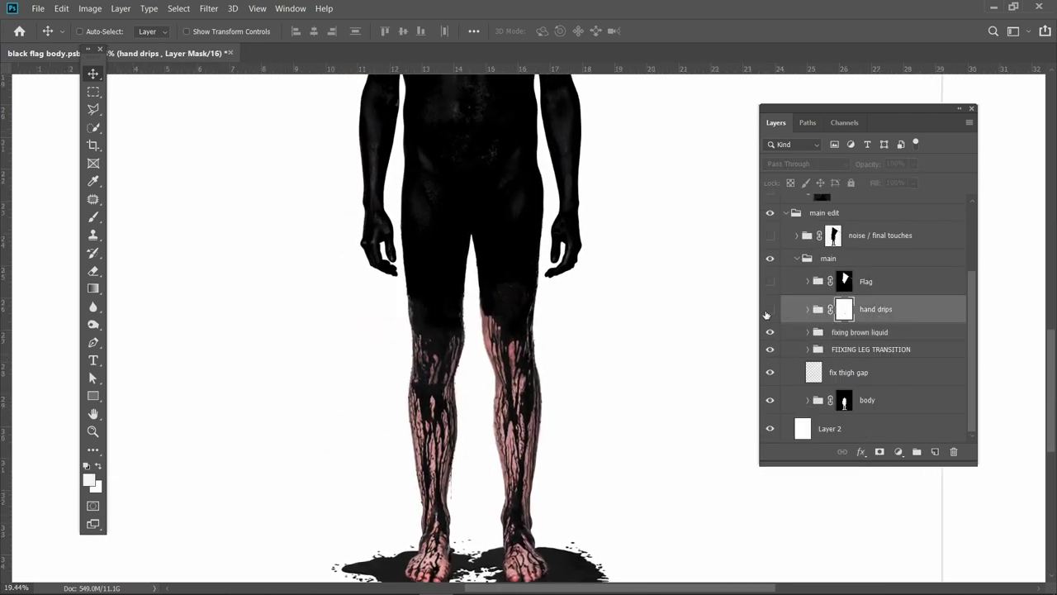
left_click(768, 310)
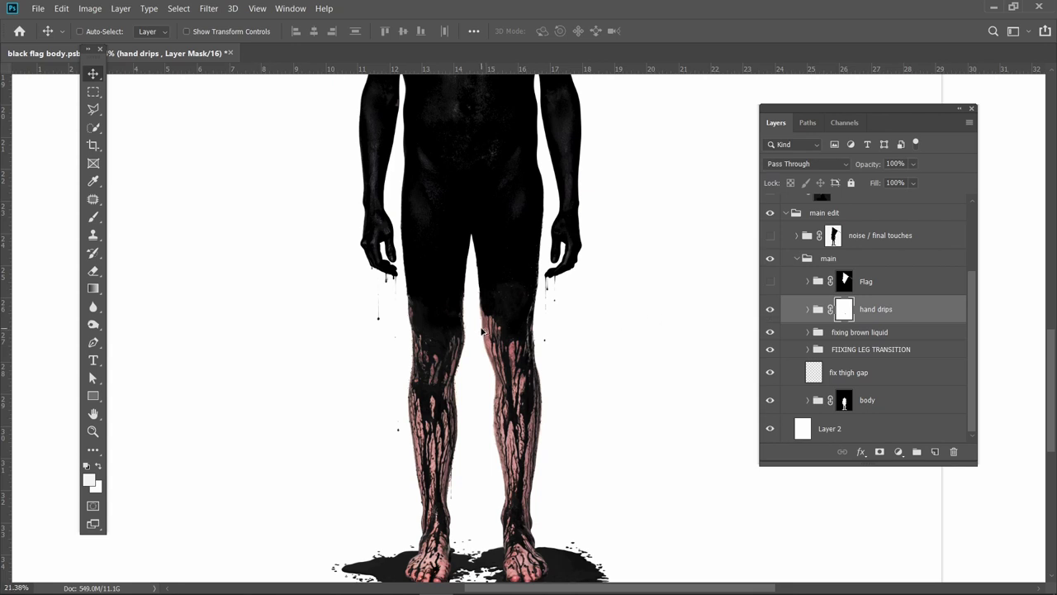
scroll(483, 331, "up", 3)
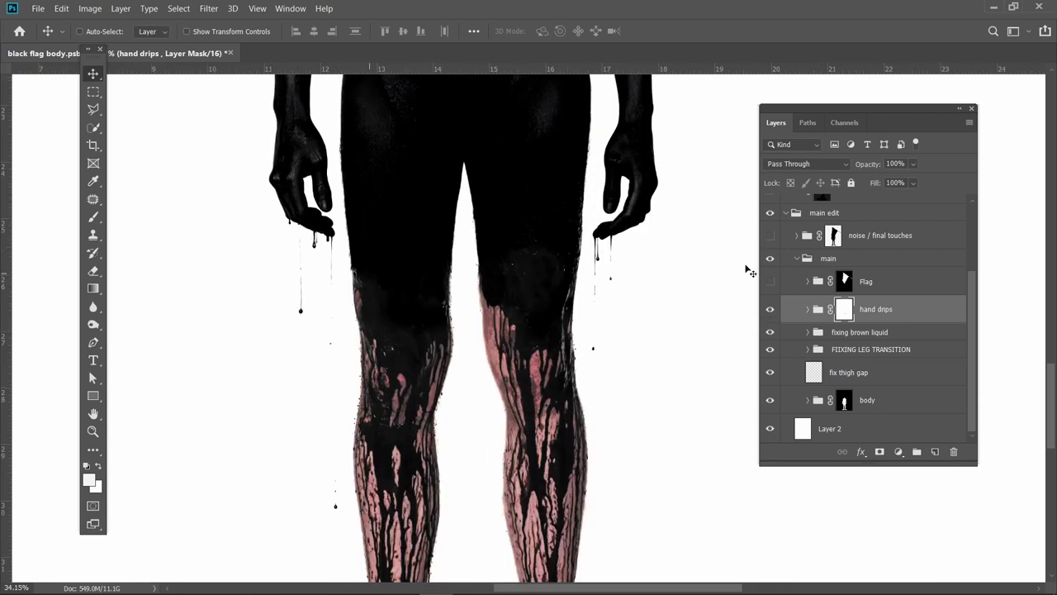
left_click(805, 308)
Hide all layers in the hand drips group except the DSC06467 drip layer.
scroll(809, 273, "down", 4)
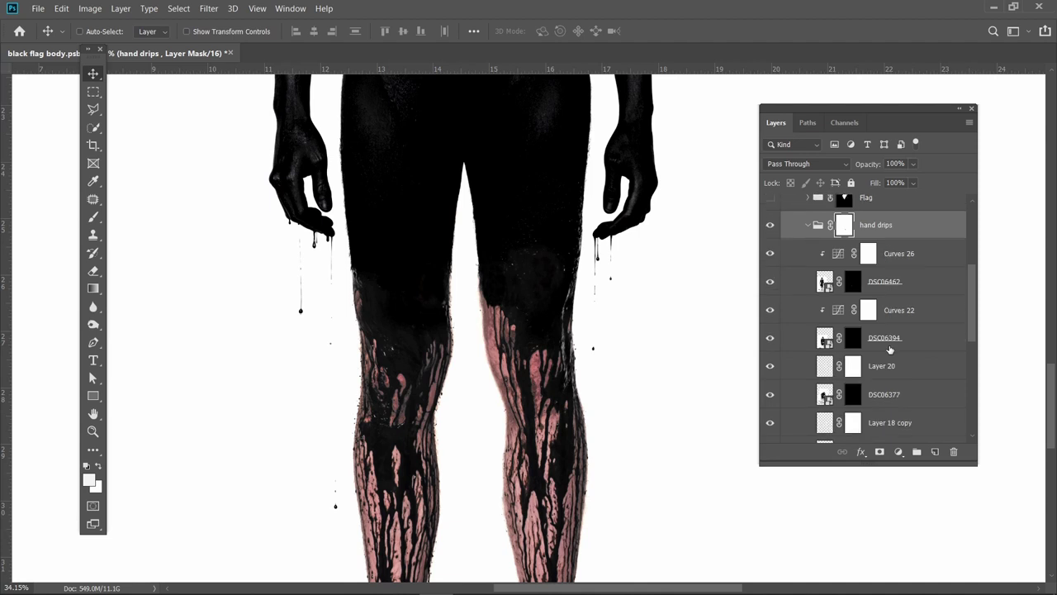
left_click_drag(769, 225, 771, 396)
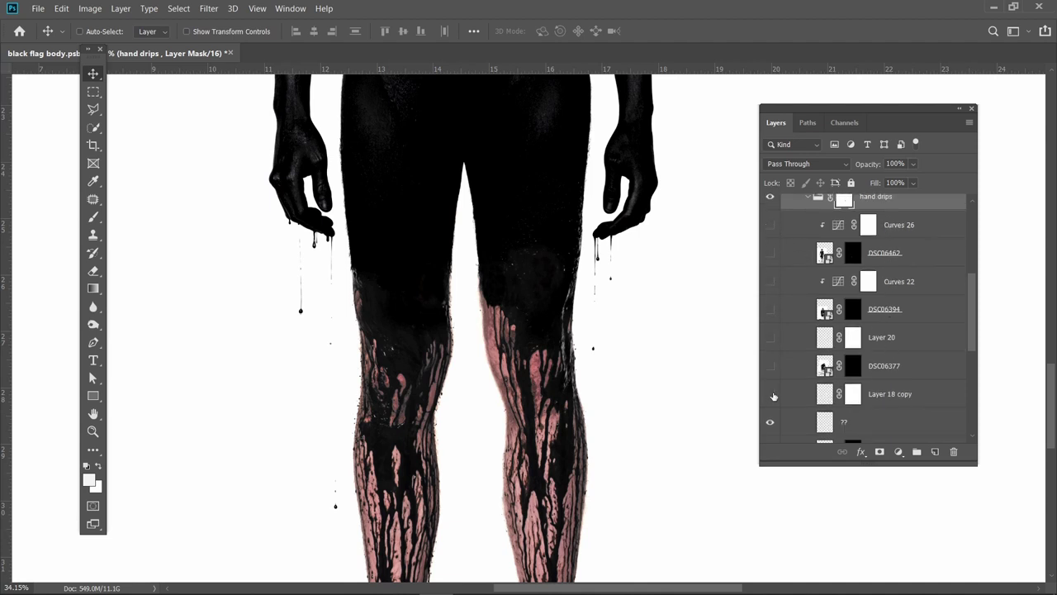
scroll(872, 365, "down", 6)
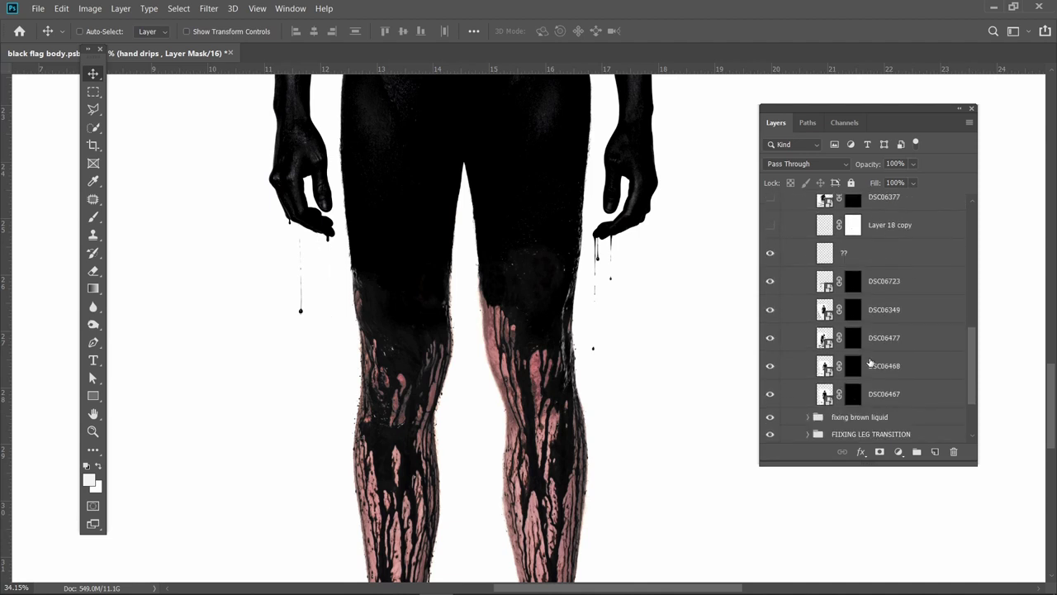
left_click_drag(771, 282, 769, 308)
left_click_drag(765, 346, 772, 396)
left_click(771, 394)
Target the DSC06467 layer mask, dismissing the mask options menu unchanged.
right_click(853, 398)
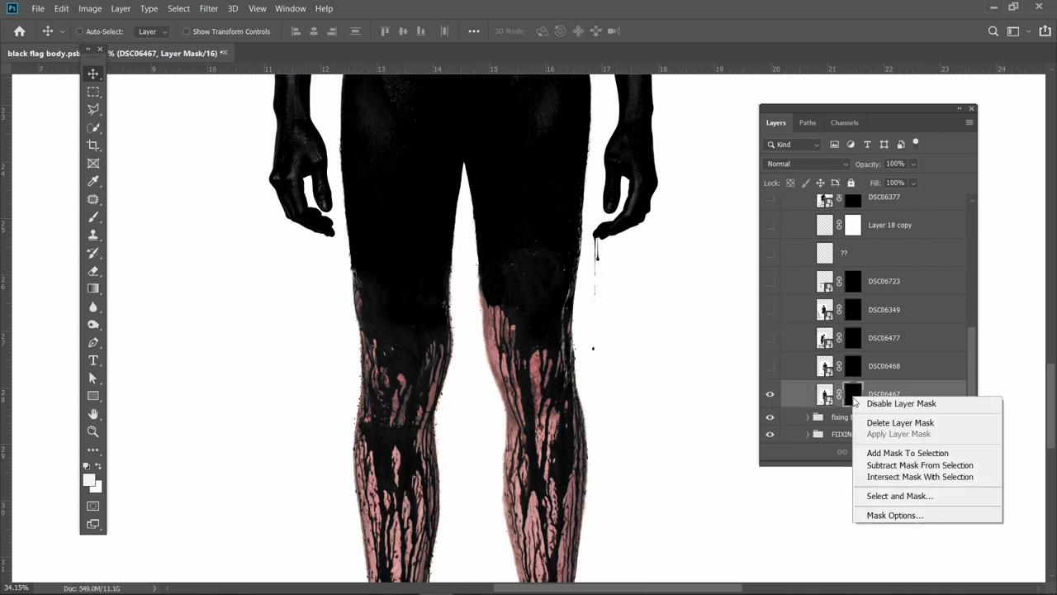
left_click(907, 391)
left_click(897, 368)
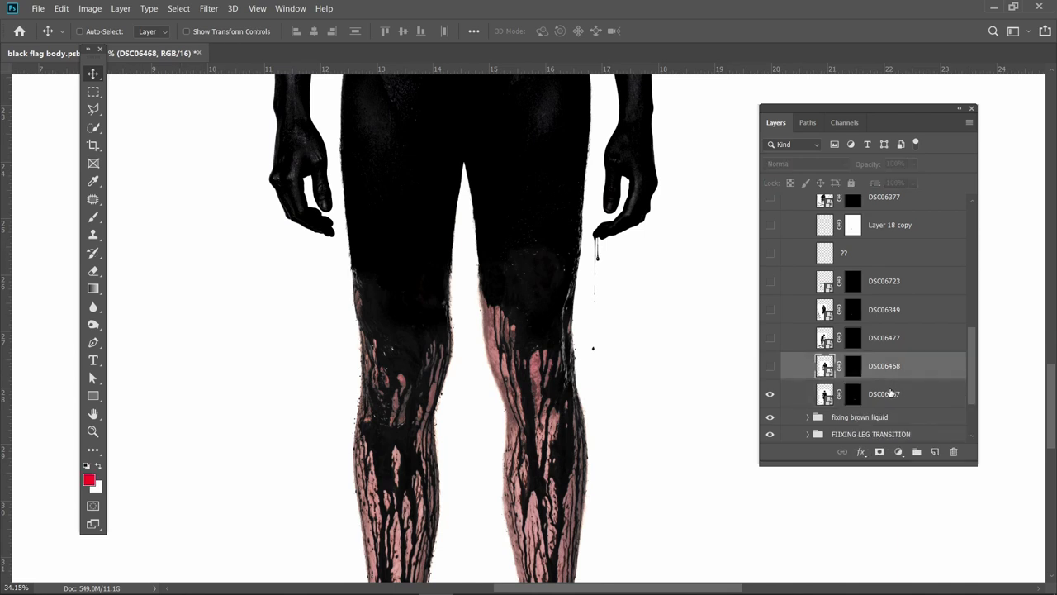
left_click(884, 394)
left_click(853, 395)
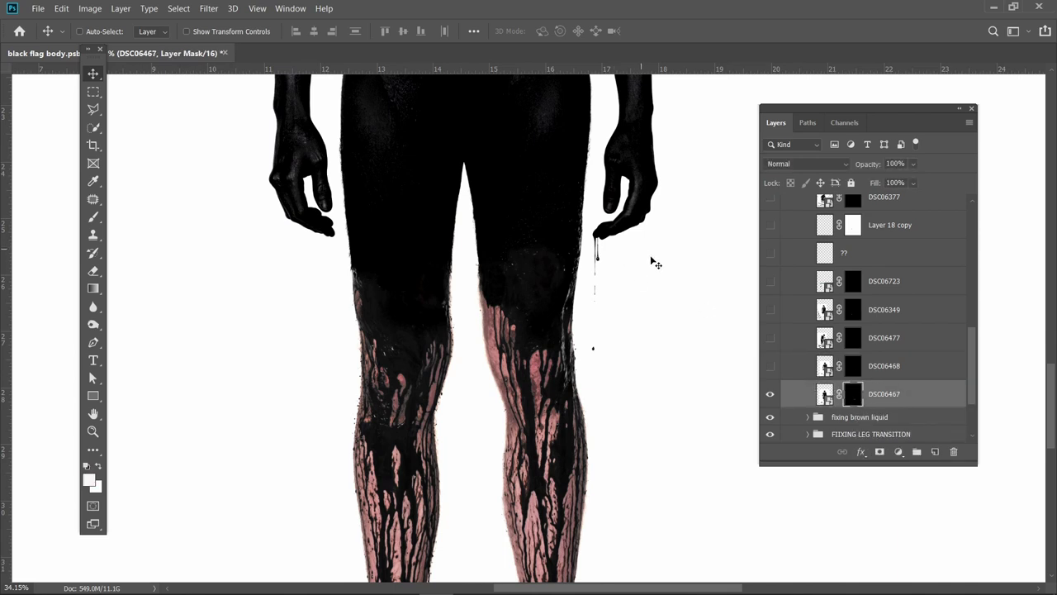
Show and select the DSC06468 drip layer.
left_click(884, 369)
left_click(769, 369)
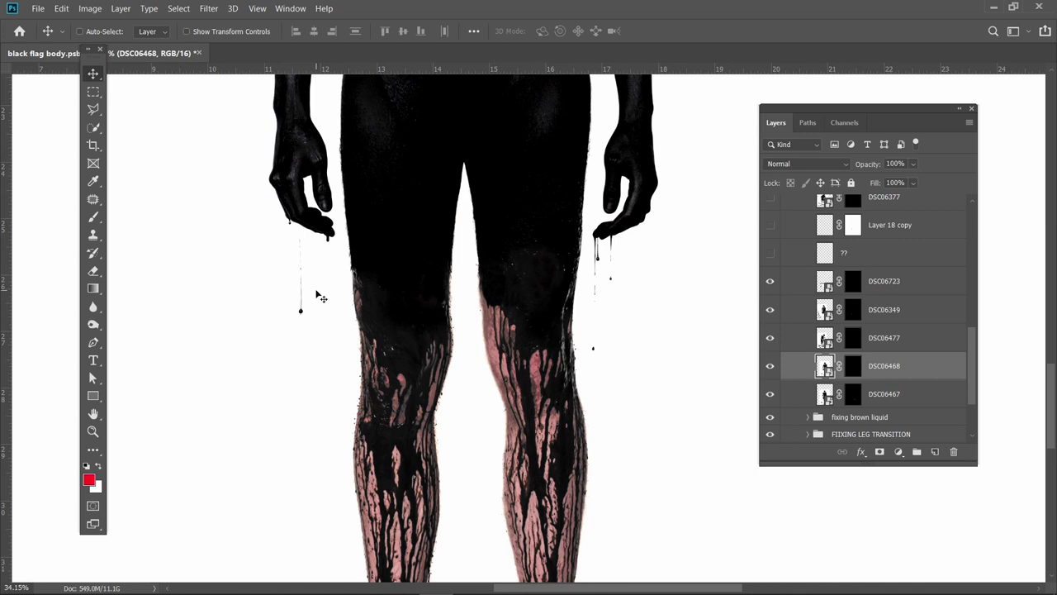
scroll(302, 304, "up", 1)
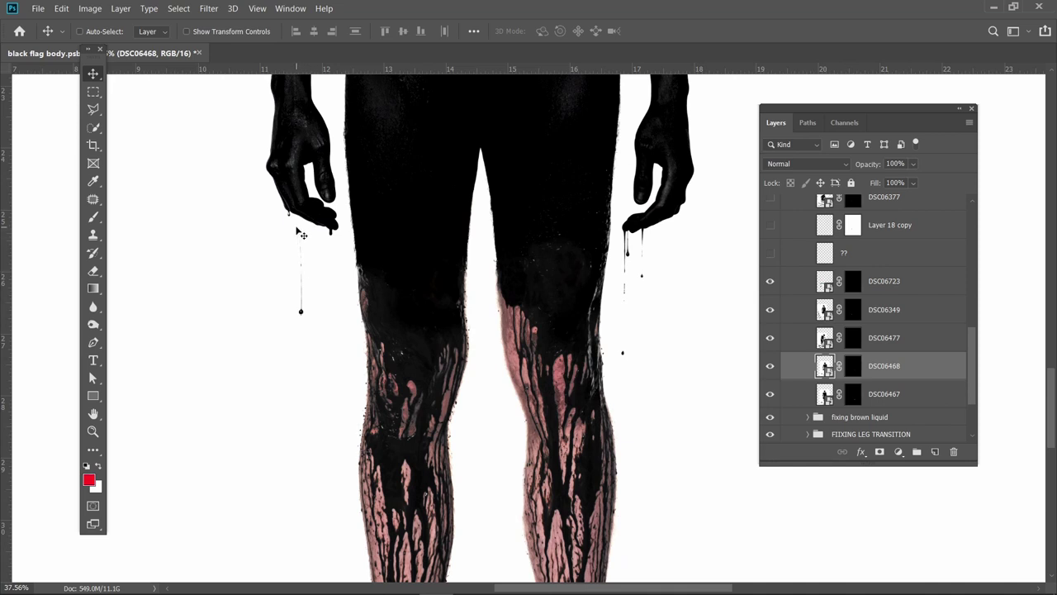
Select the DSC06723 layer mask and preview it on its own.
left_click(854, 282)
left_click(853, 283, "alt")
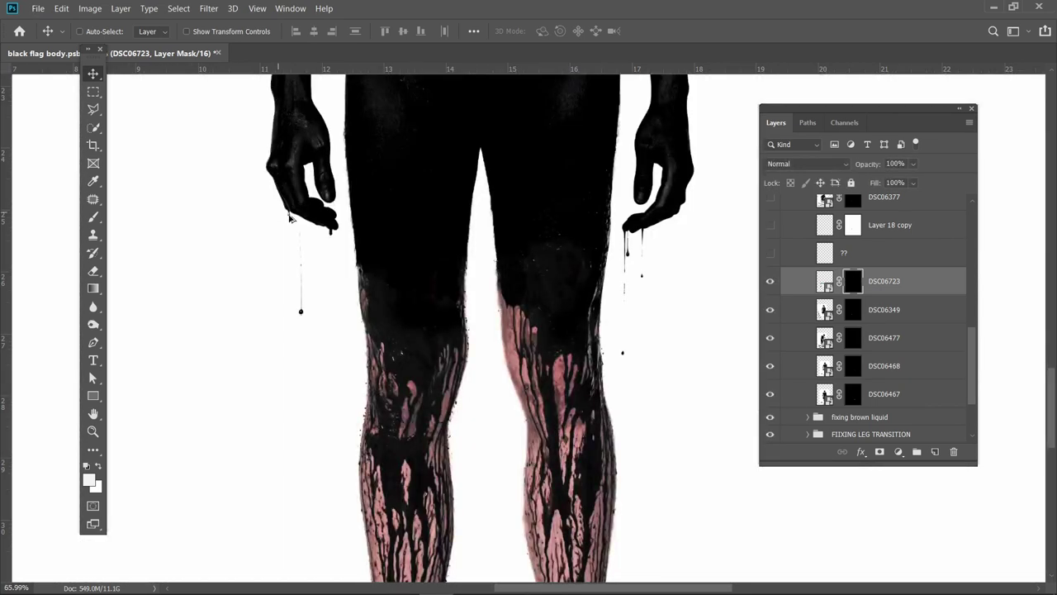
scroll(289, 217, "up", 4)
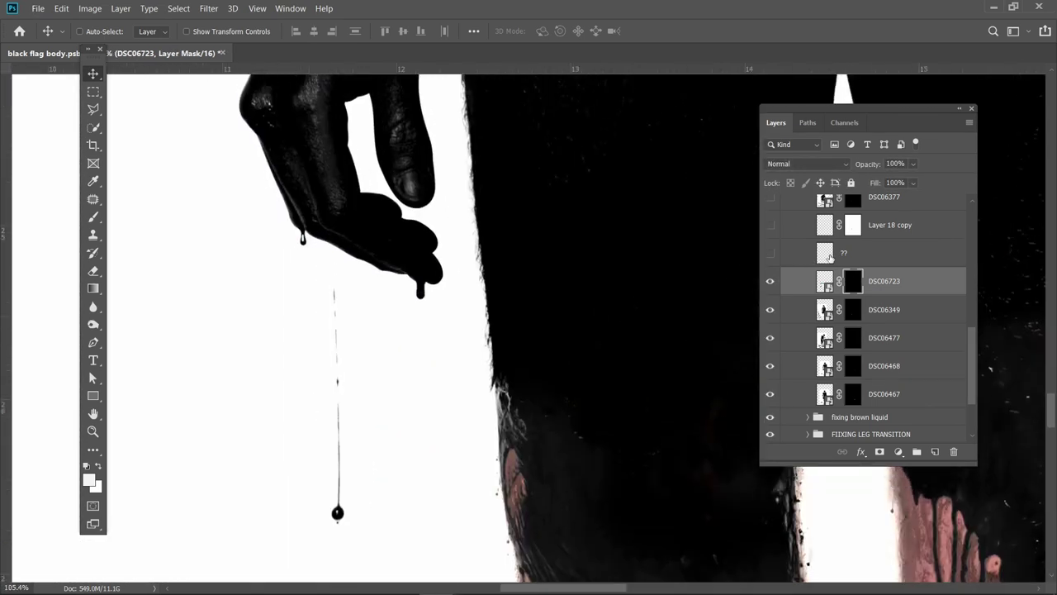
scroll(616, 266, "down", 4)
key("alt+]")
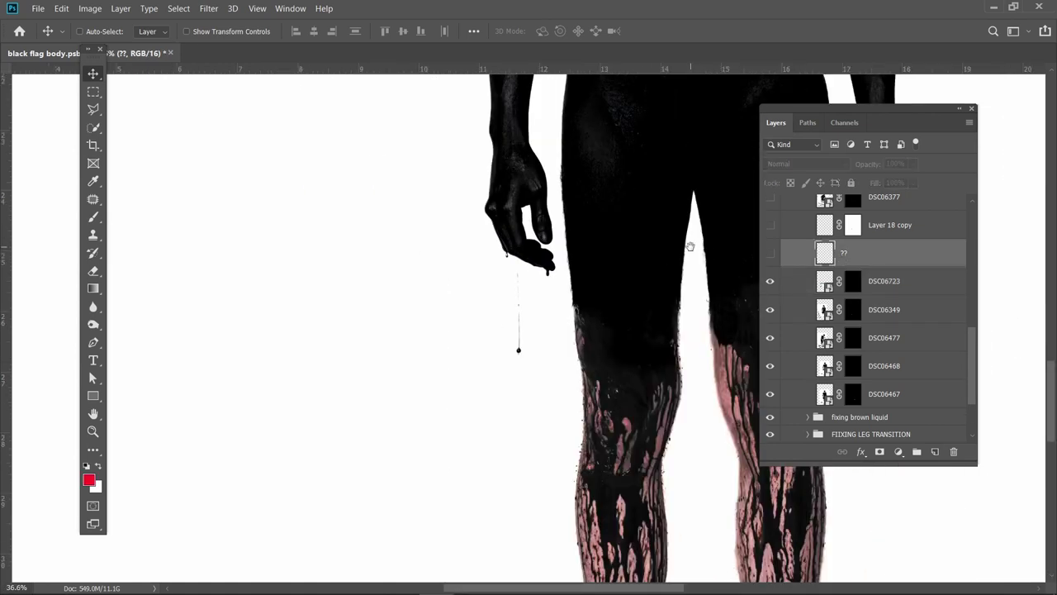
Show the ?? layer, solo it to check it, then restore all other layers.
left_click_drag(695, 263, 430, 295)
left_click(770, 252)
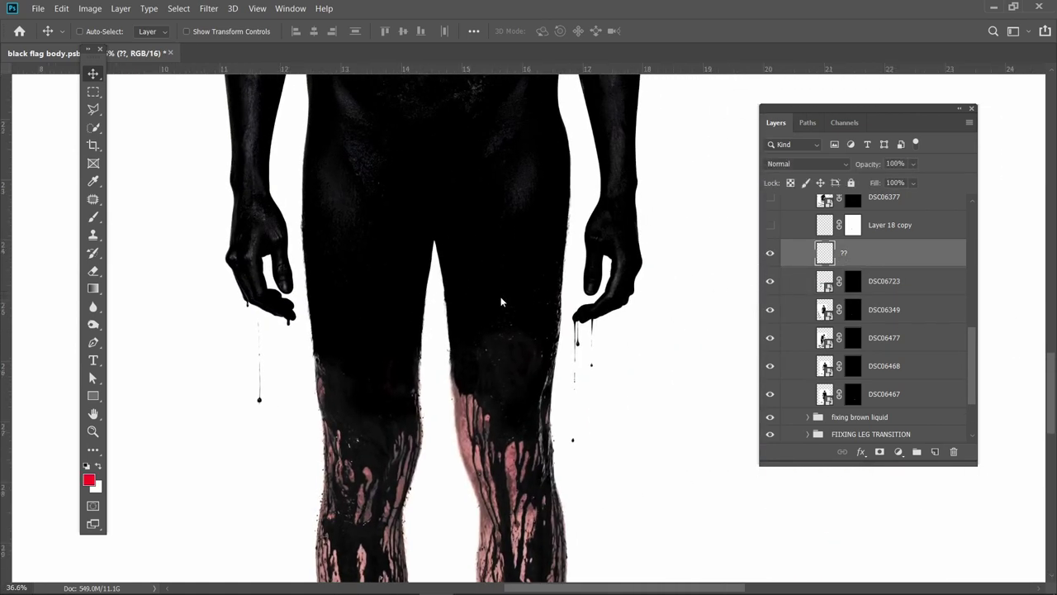
left_click(770, 254, "alt")
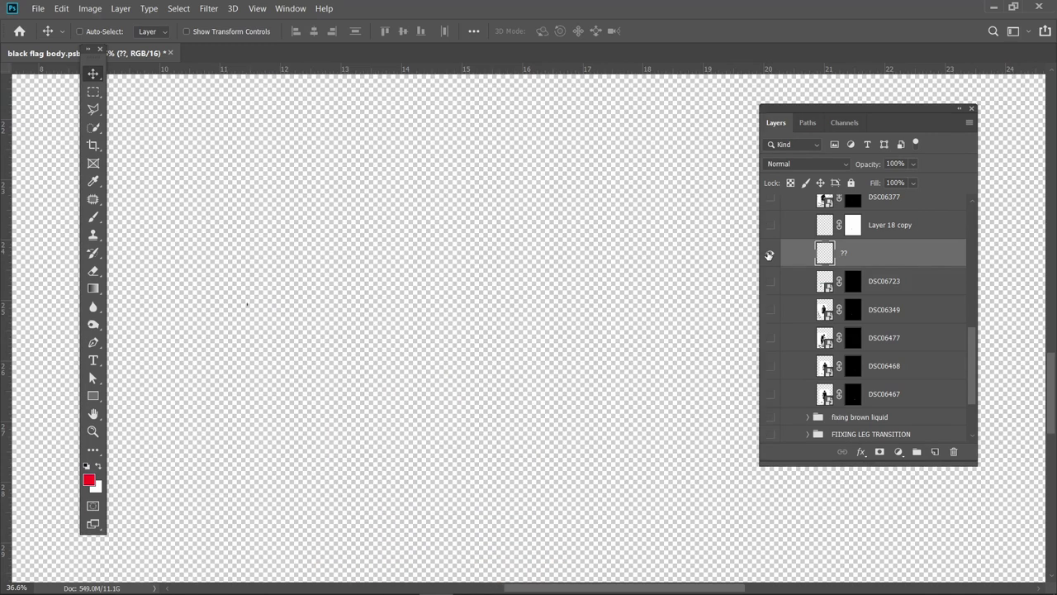
scroll(478, 331, "down", 5)
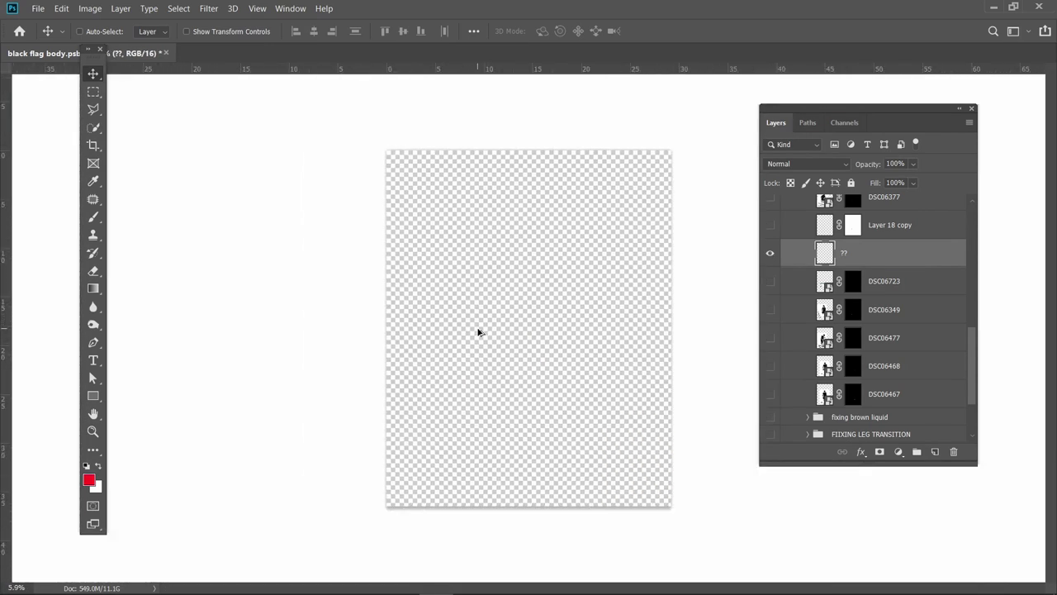
left_click(770, 254, "alt")
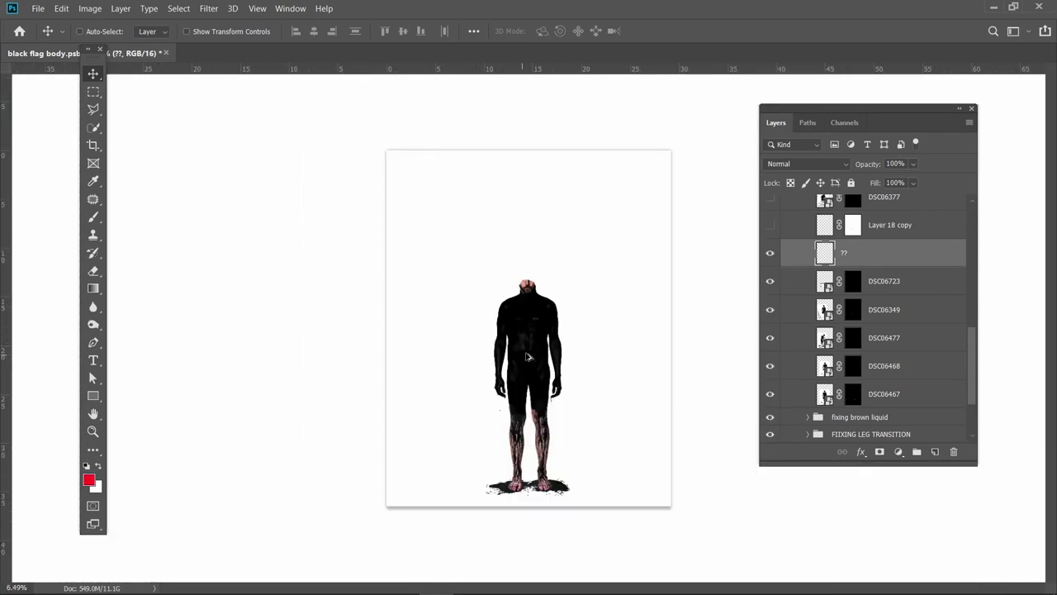
scroll(527, 357, "up", 2)
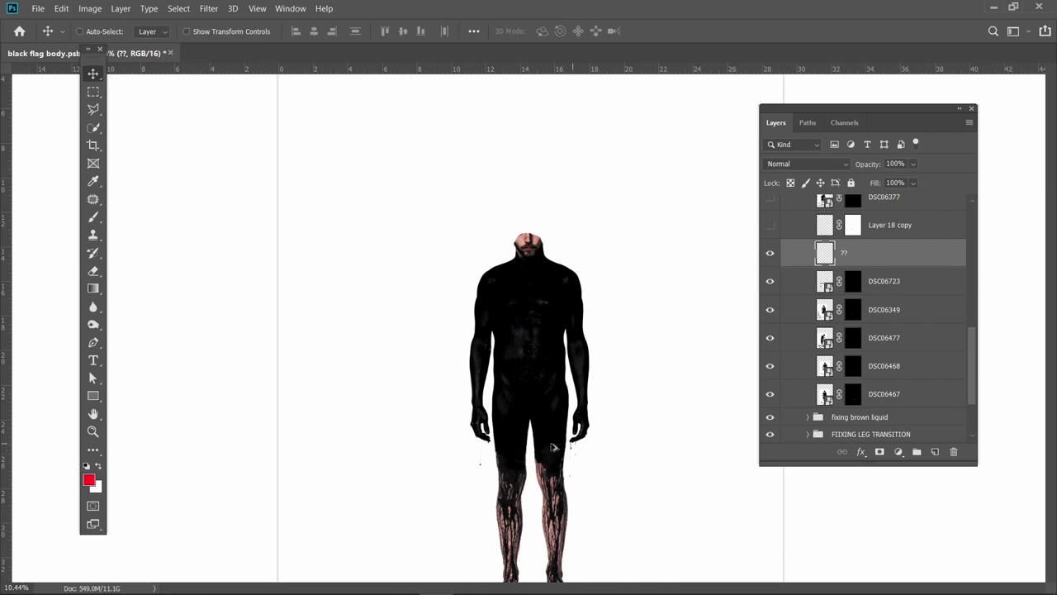
scroll(553, 447, "up", 1)
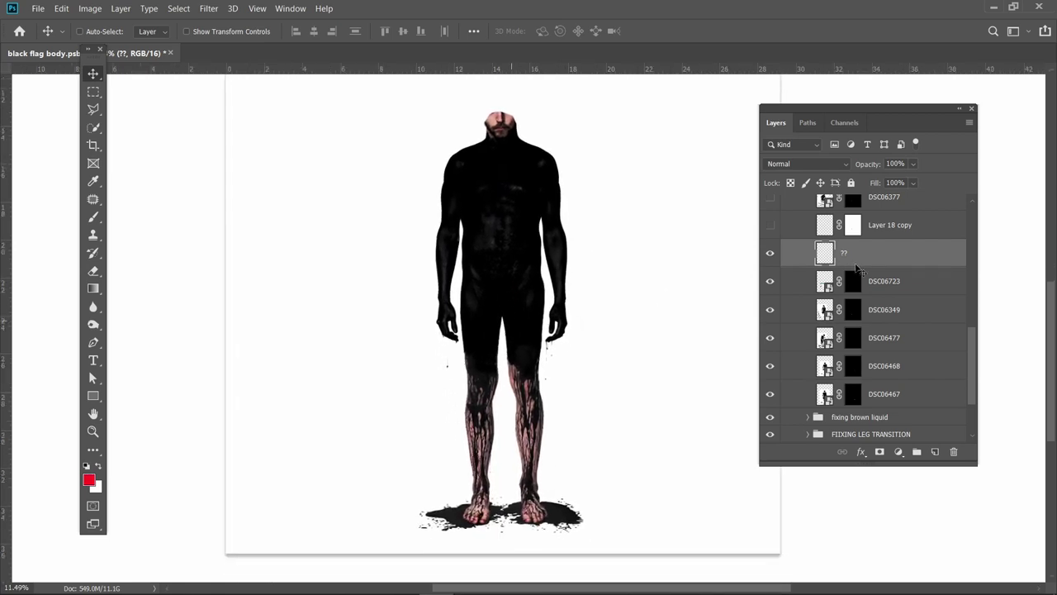
scroll(863, 272, "up", 4)
left_click(882, 343)
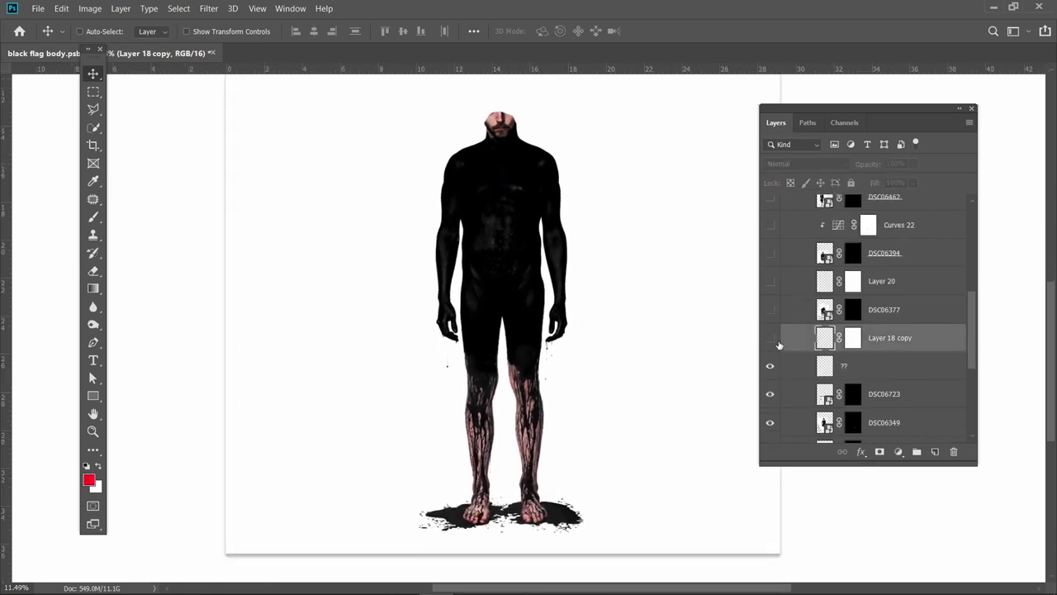
Turn on Layer 18 copy, soloing it briefly and then restoring the other layers.
left_click(769, 341)
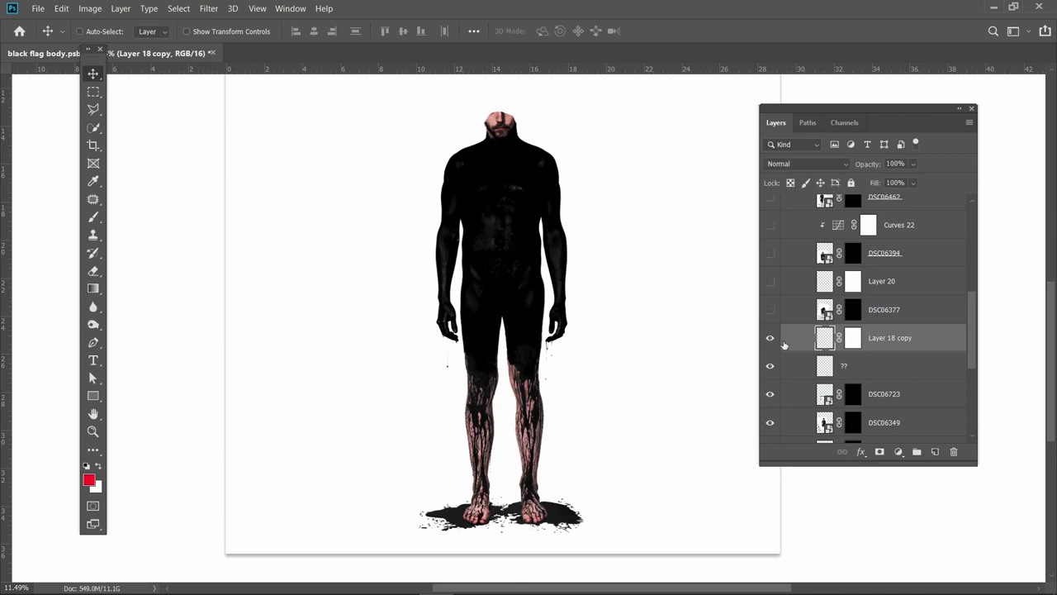
left_click(770, 339, "alt")
scroll(495, 399, "up", 8)
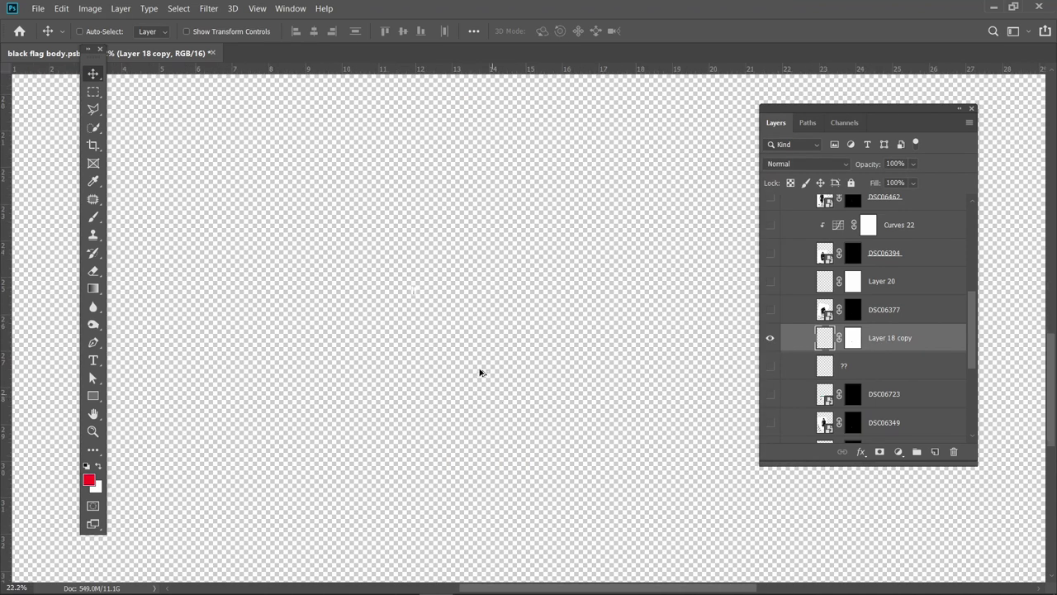
scroll(395, 266, "up", 3)
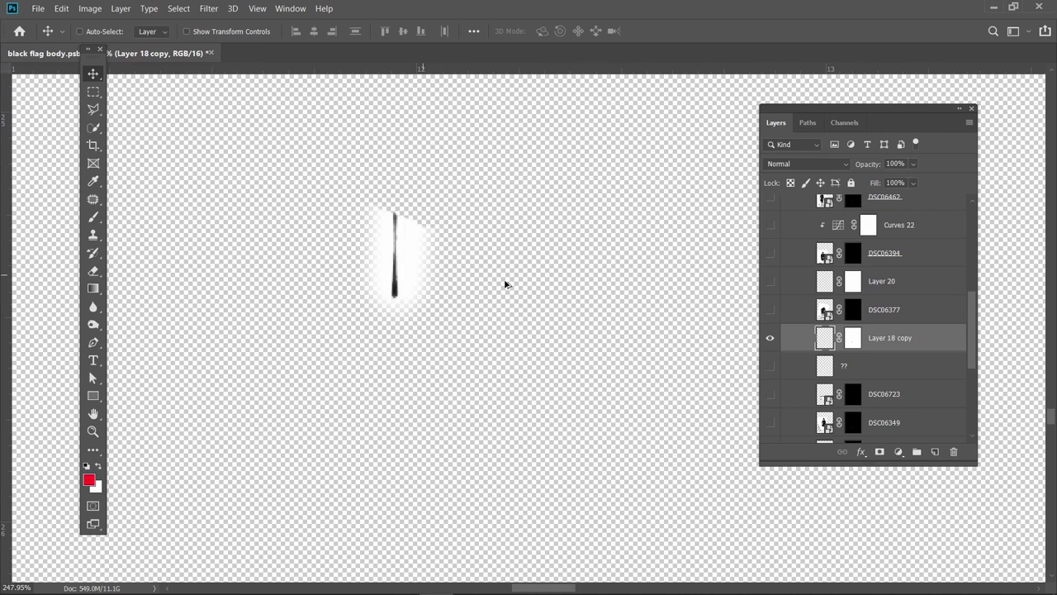
left_click(769, 338, "alt")
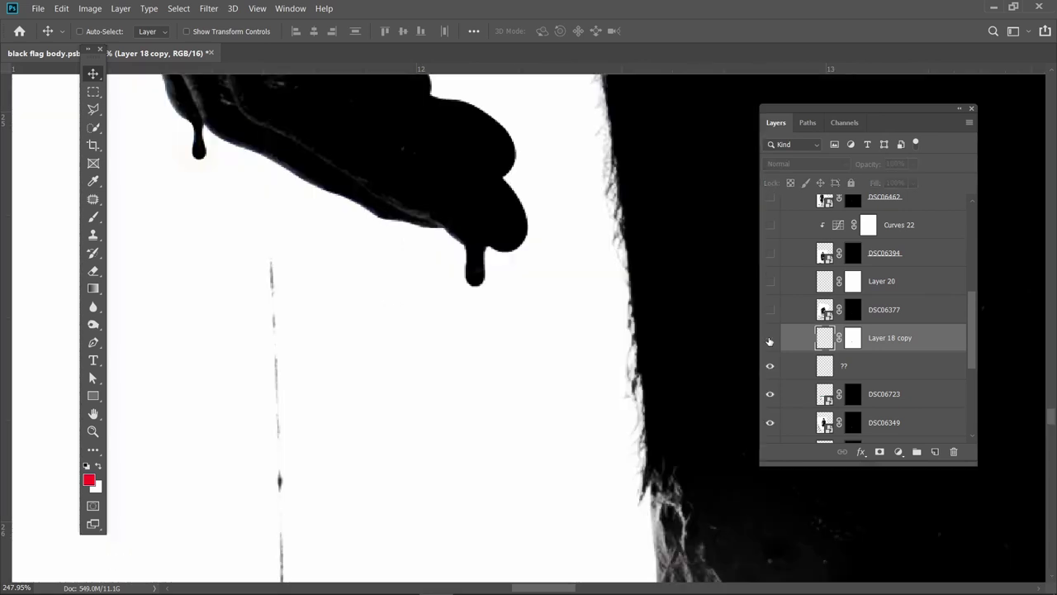
left_click(770, 338)
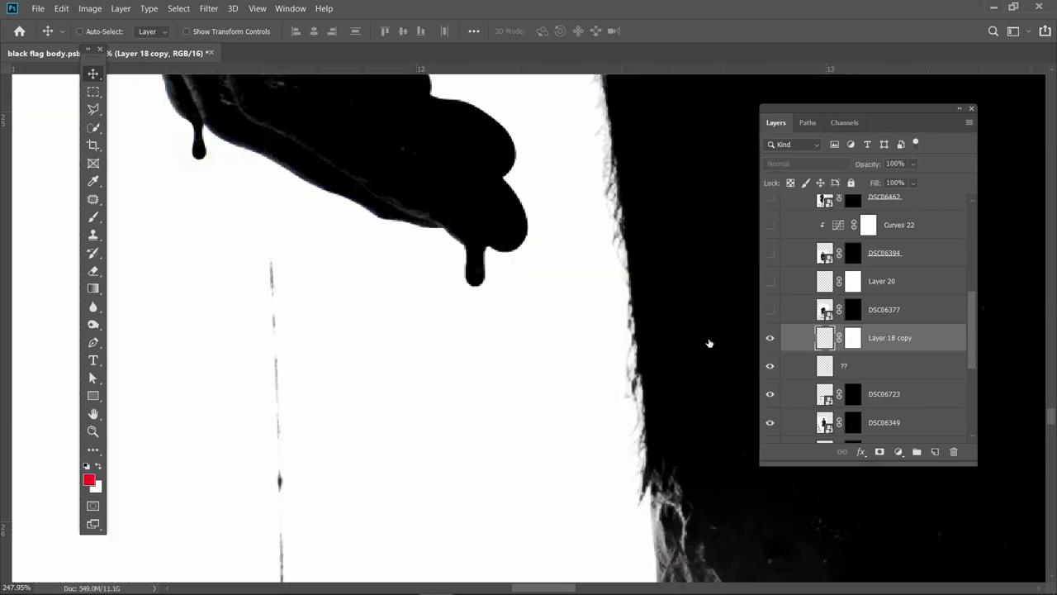
Show and select the DSC06377 drip layer, centring the figure in view.
left_click(768, 312)
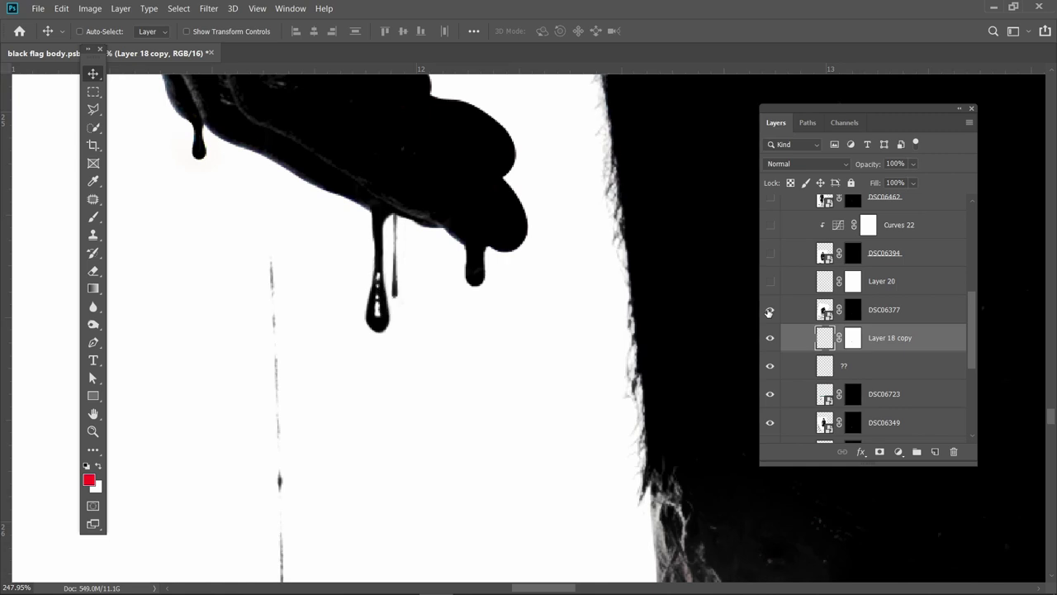
left_click(873, 321)
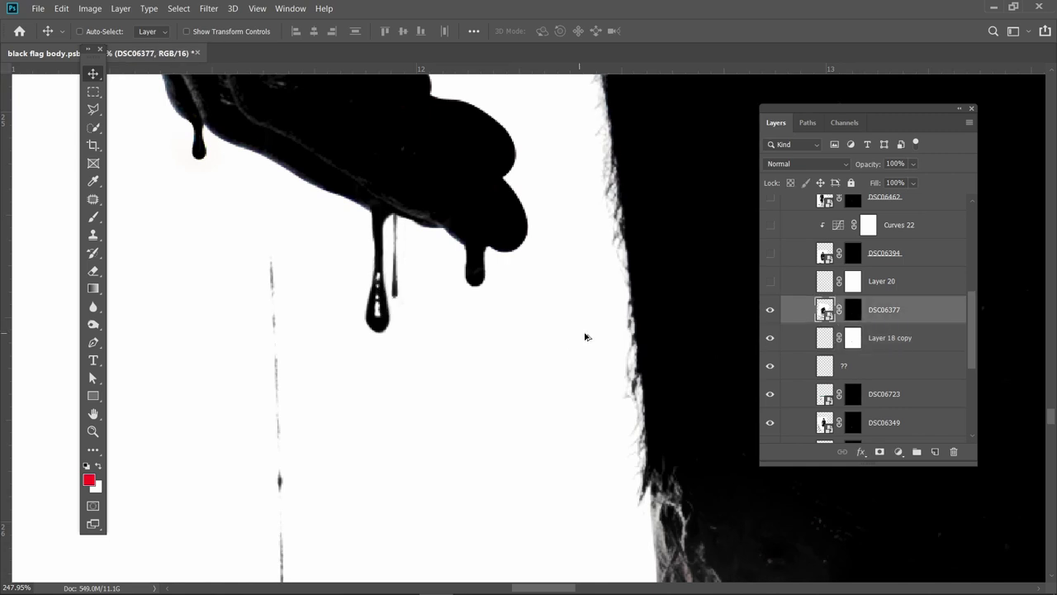
scroll(585, 336, "down", 10)
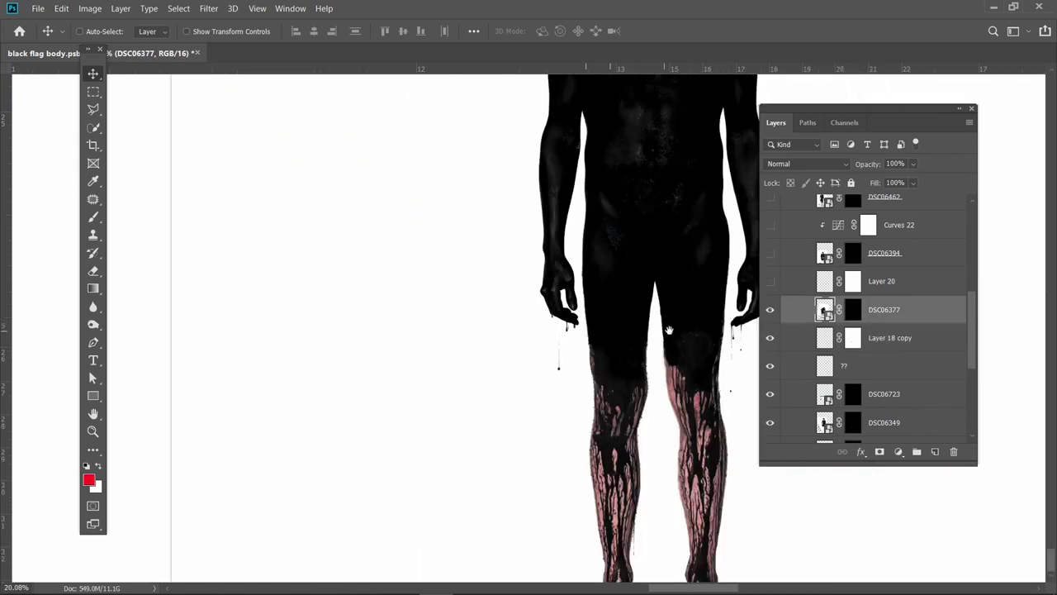
left_click_drag(668, 331, 559, 330)
Turn on Layer 20, solo it, then show all the other layers again.
left_click(902, 284)
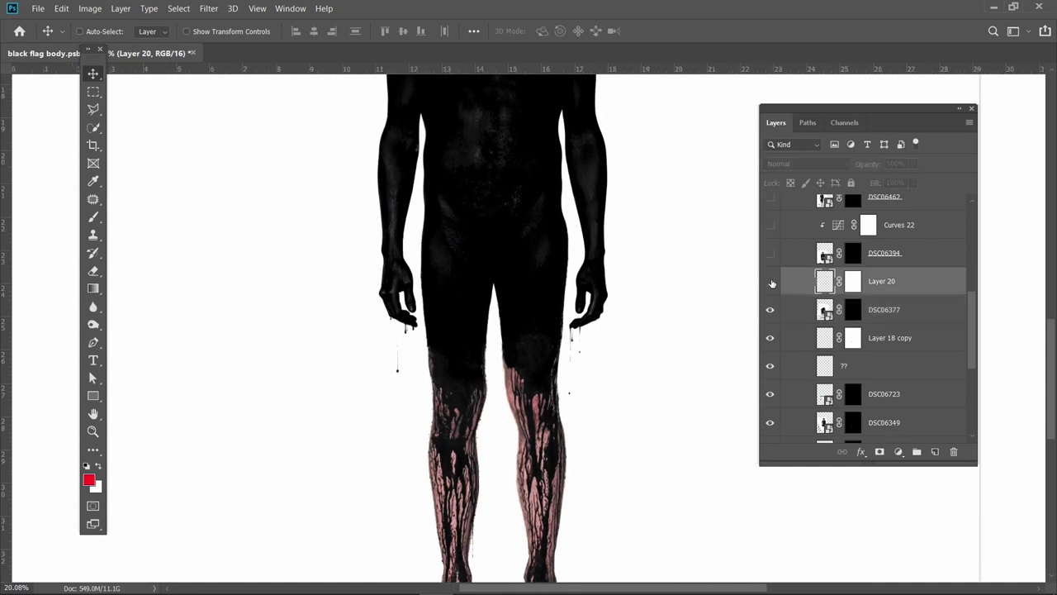
left_click(771, 283)
left_click(771, 282, "alt")
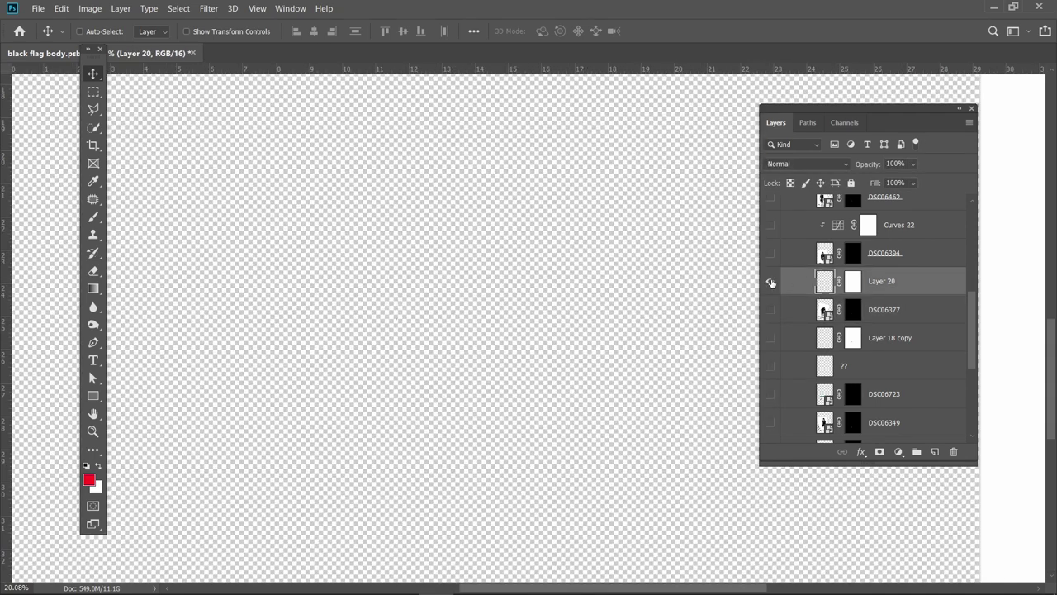
scroll(373, 316, "up", 10)
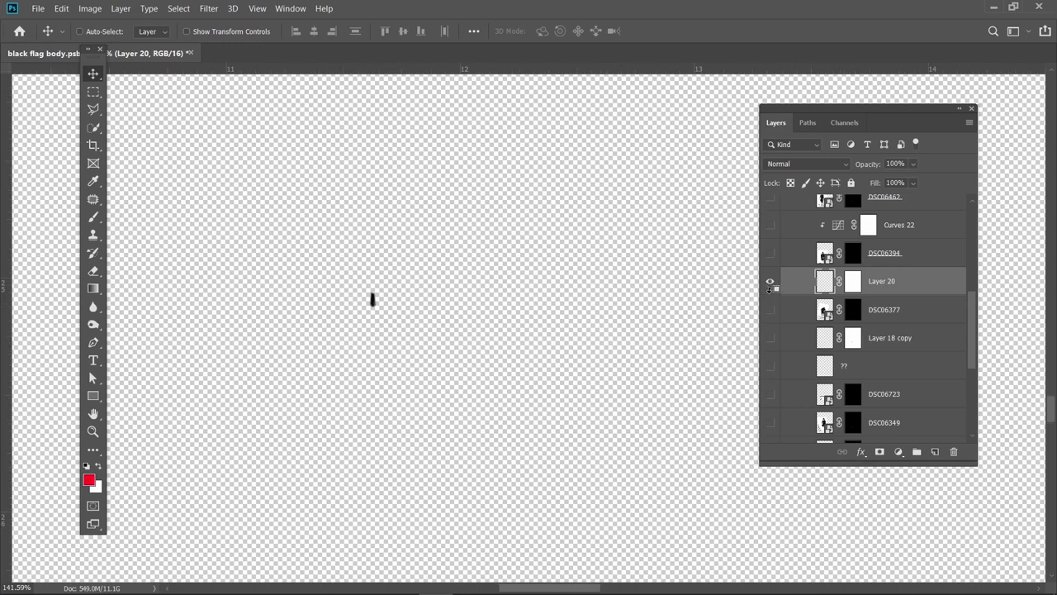
left_click(771, 283, "alt")
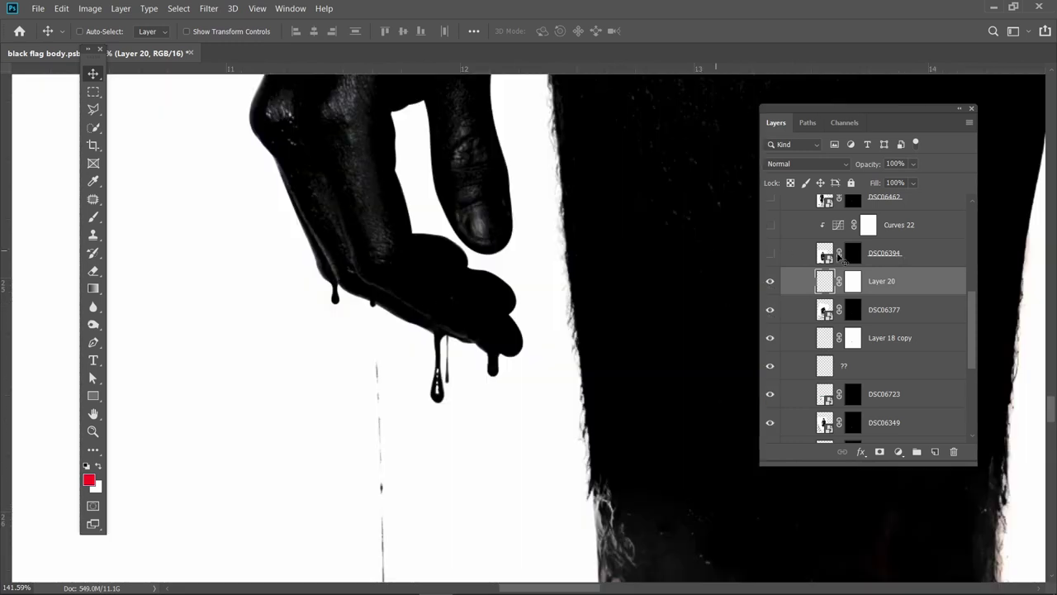
Make DSC06394 active and target its layer mask while viewing the hand and legs.
left_click(784, 256)
left_click_drag(555, 330, 388, 325)
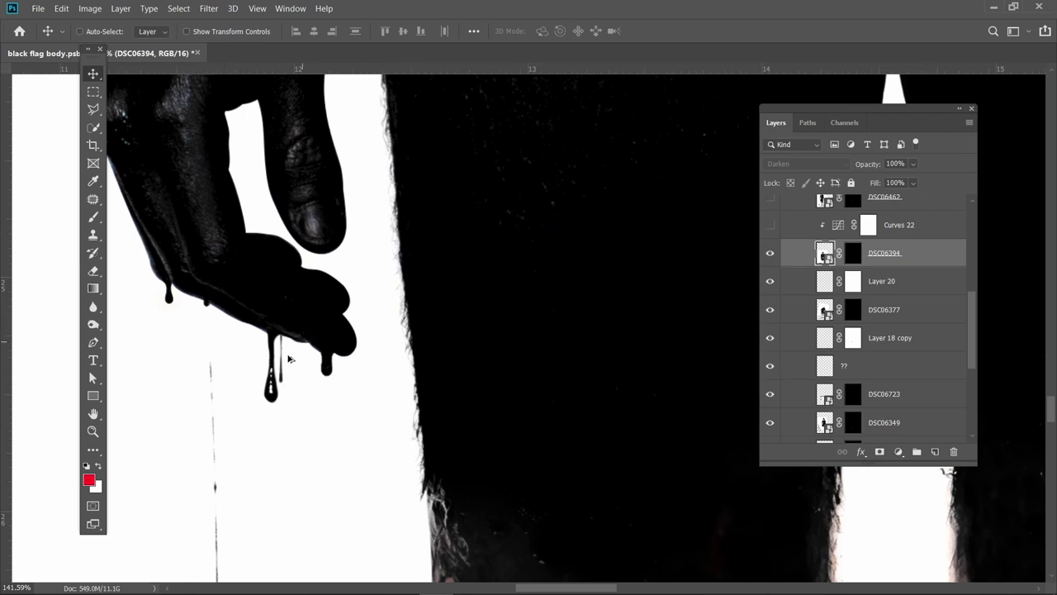
scroll(288, 358, "down", 4, "alt")
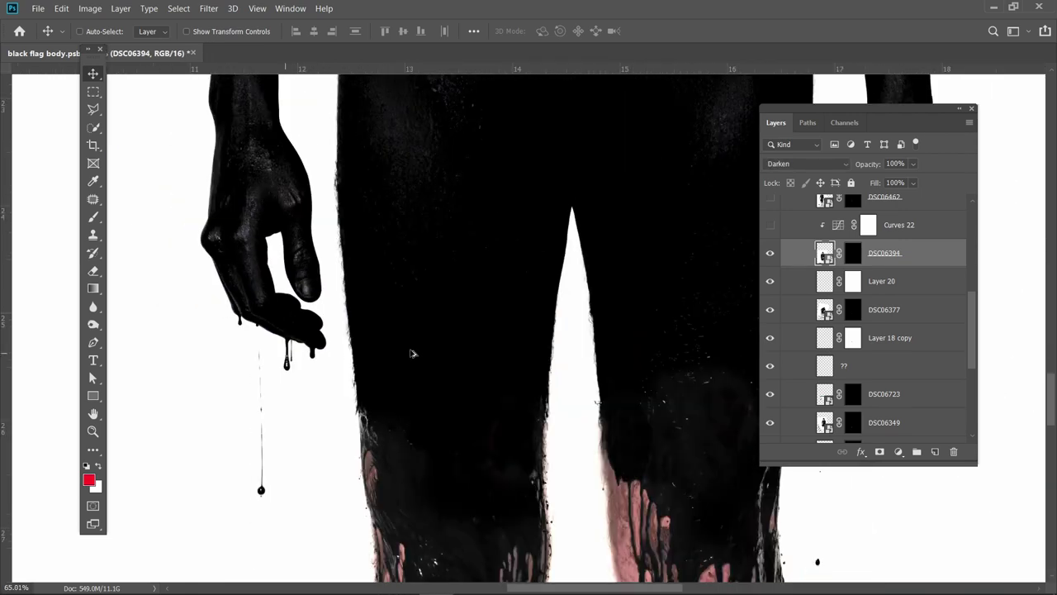
left_click_drag(552, 349, 330, 342)
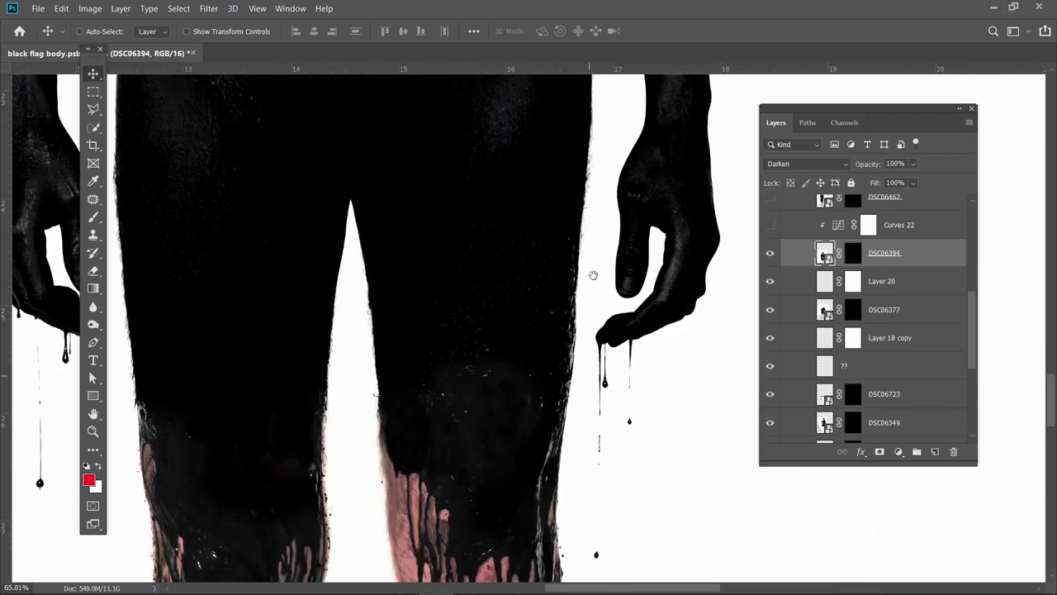
left_click_drag(592, 275, 597, 247)
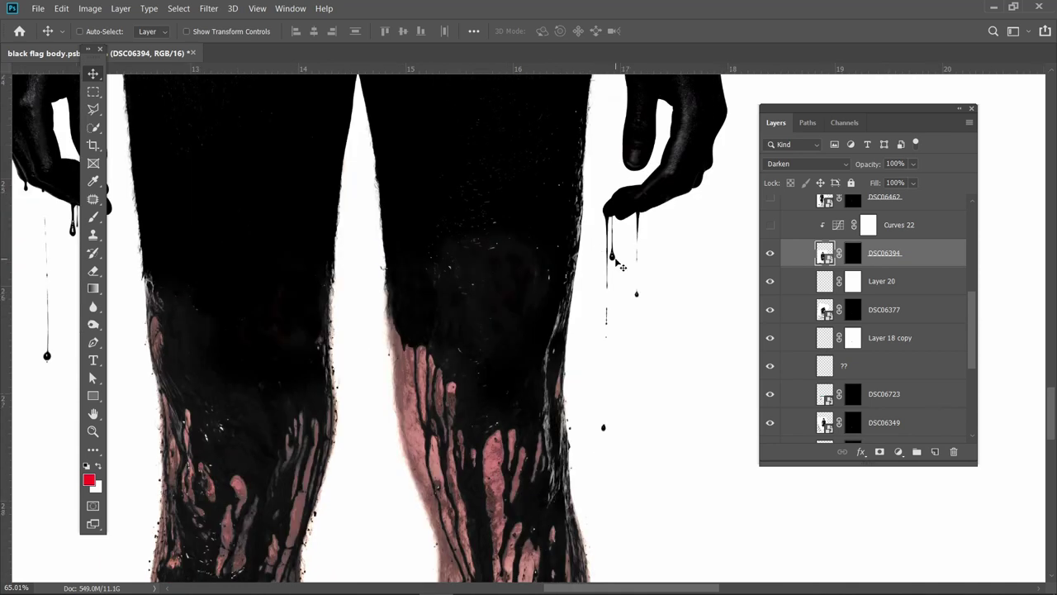
left_click(855, 257)
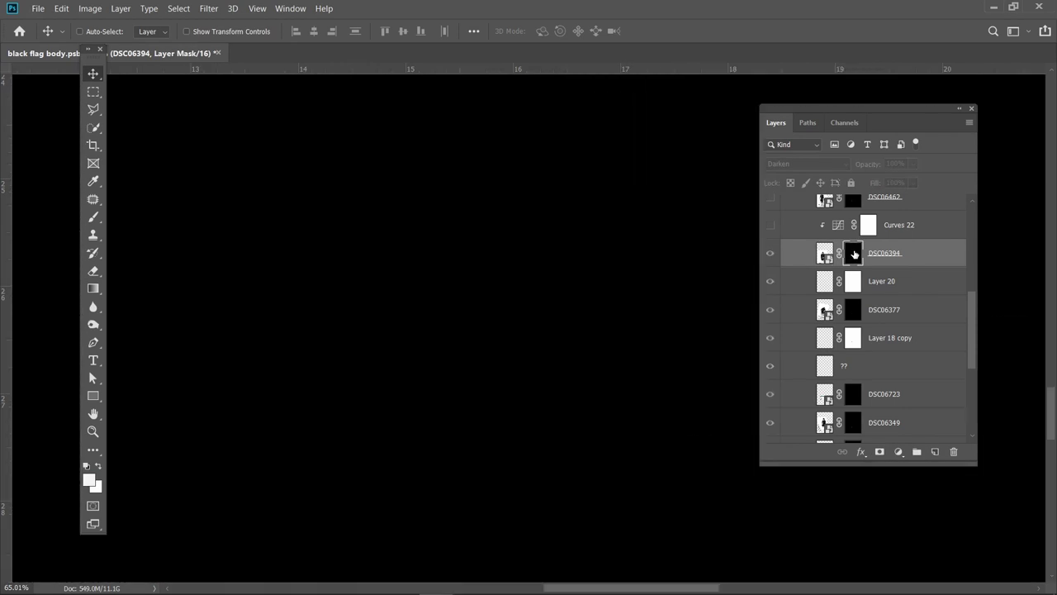
scroll(496, 321, "down", 2)
scroll(549, 285, "up", 1)
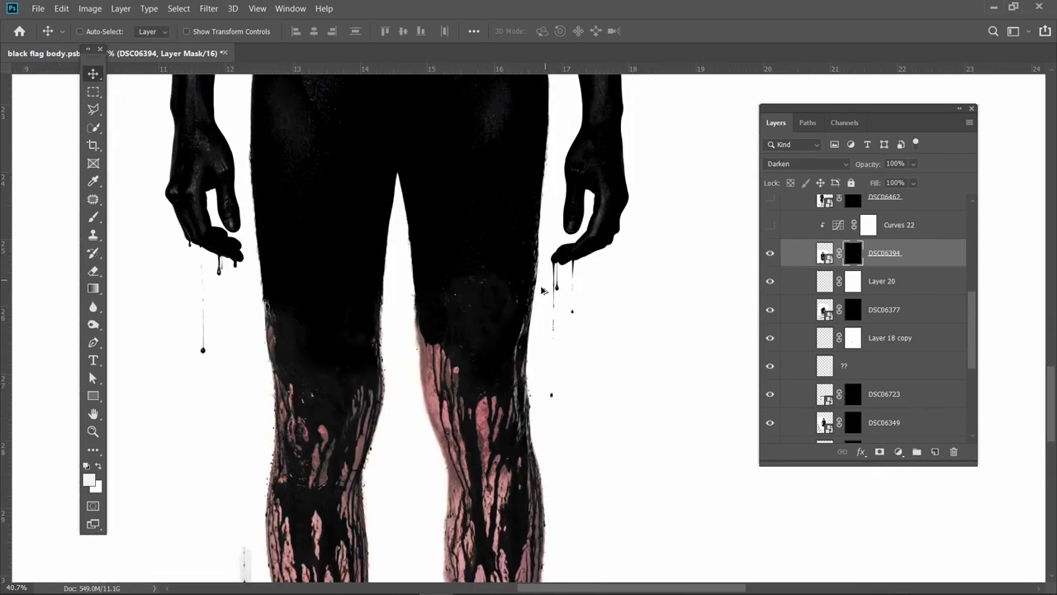
left_click_drag(549, 285, 571, 260)
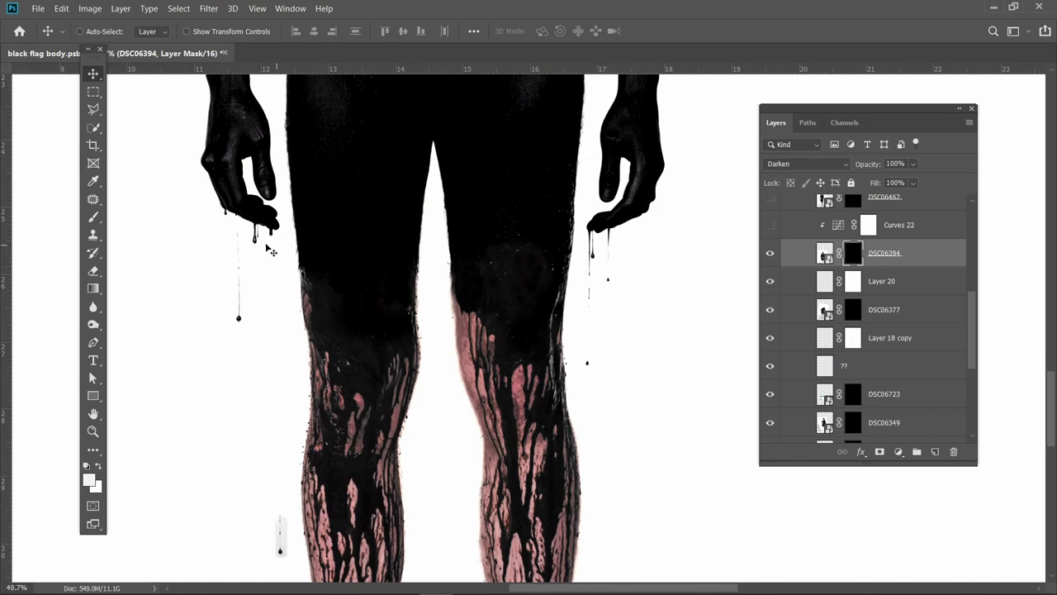
left_click_drag(275, 469, 297, 371)
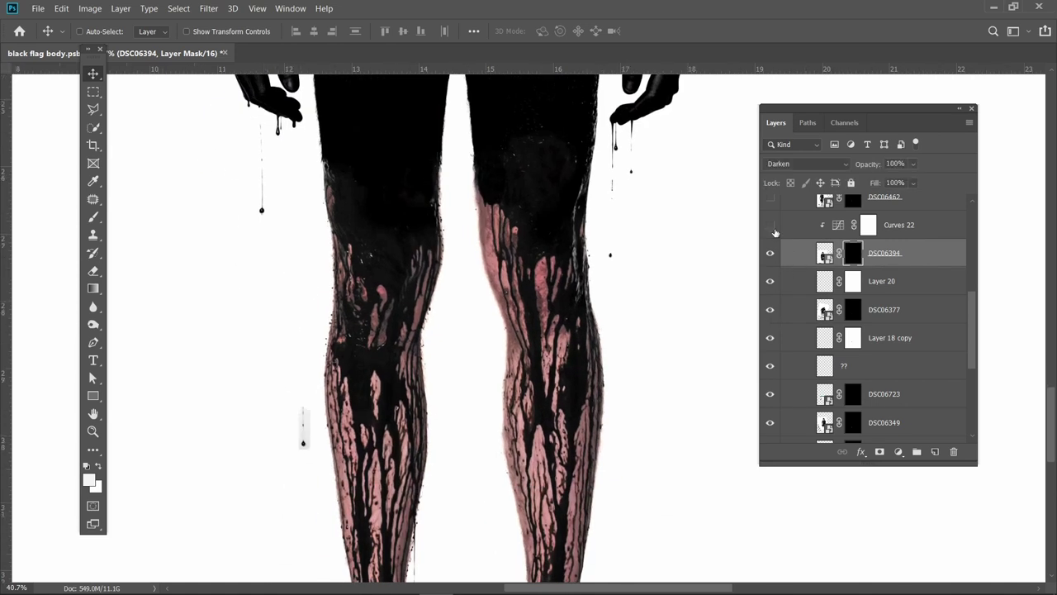
Turn on the Curves 22 adjustment.
left_click(772, 225)
scroll(302, 441, "up", 3)
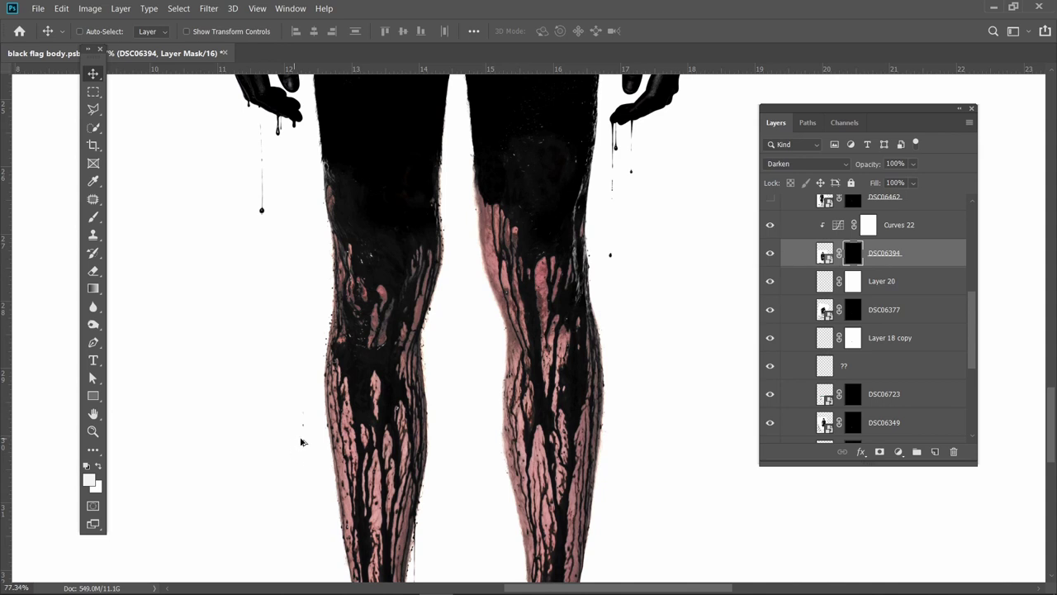
scroll(302, 442, "up", 3)
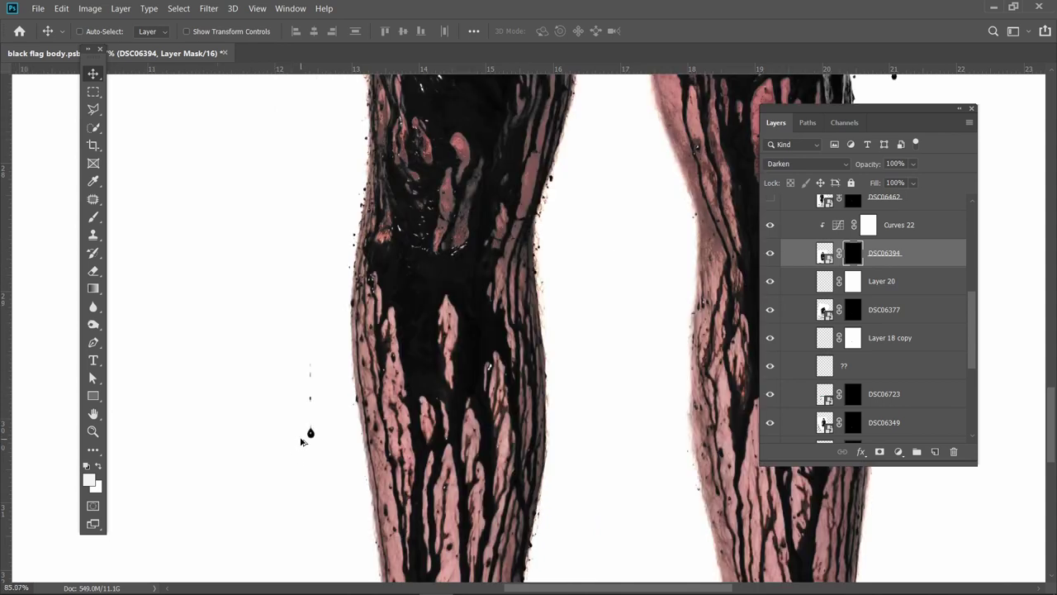
scroll(302, 442, "up", 3)
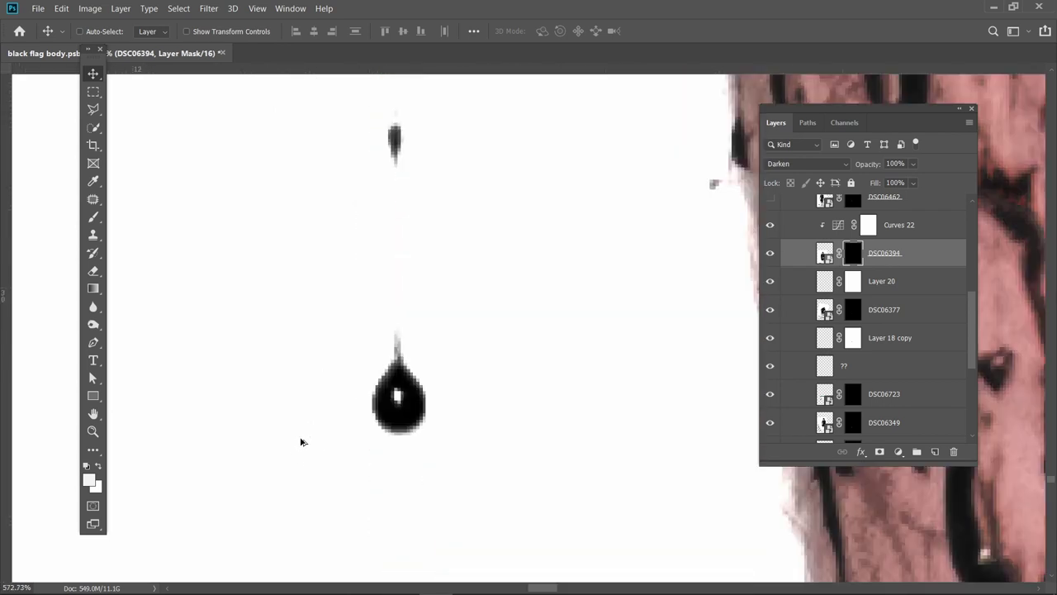
Review Curves 22's settings and compare the drip with it on and off.
left_click(771, 226)
left_click(774, 227)
double_click(839, 226)
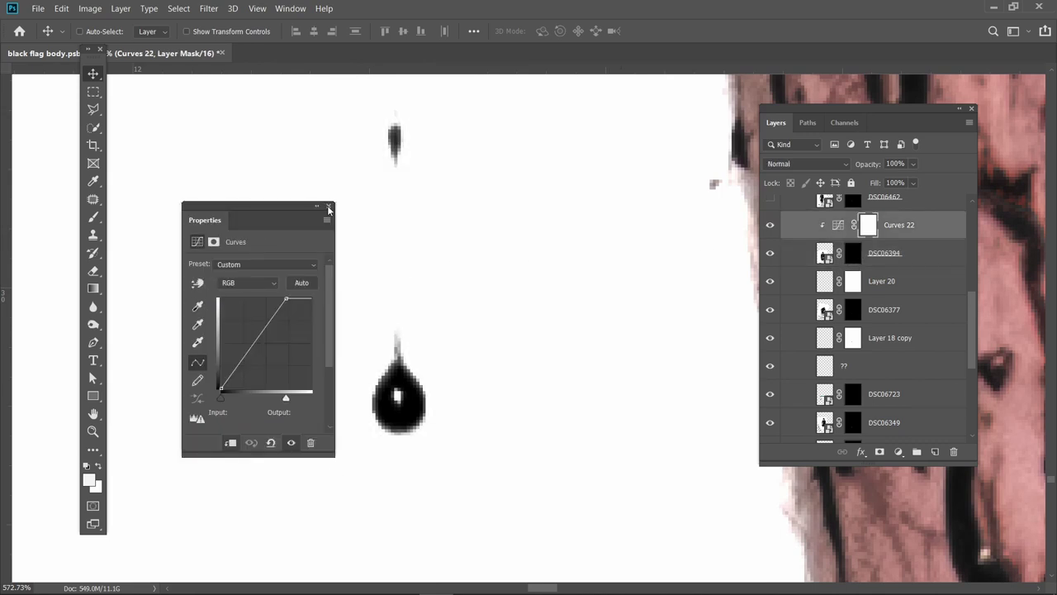
scroll(400, 382, "down", 10)
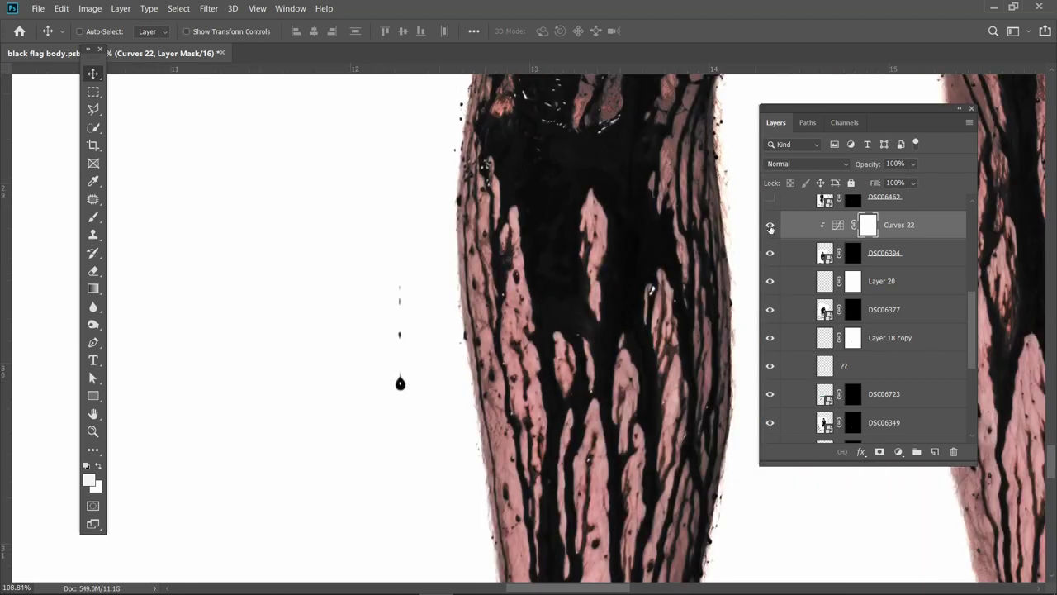
left_click(771, 227)
left_click(770, 226)
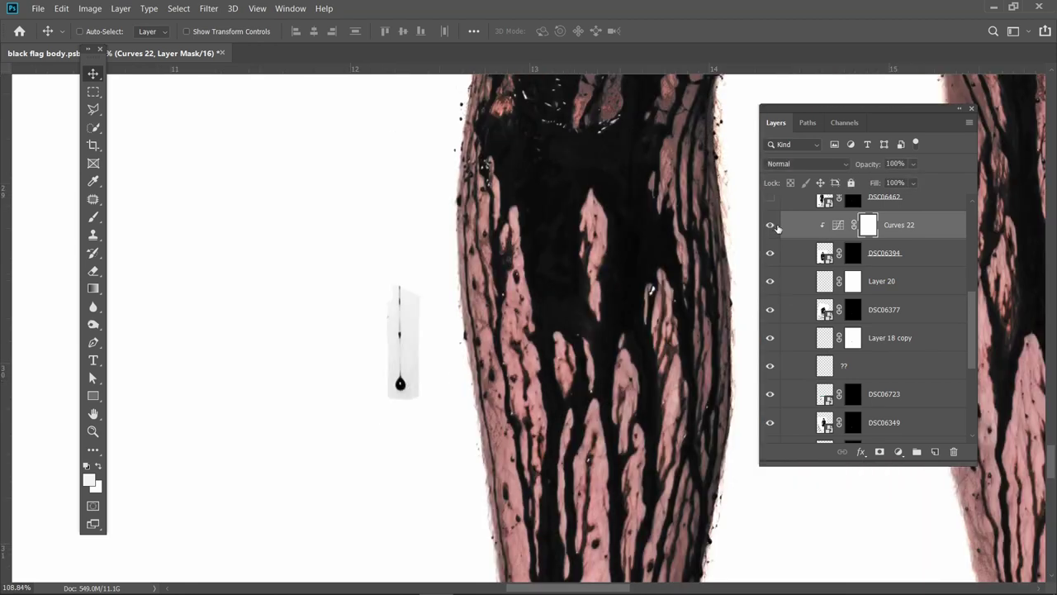
scroll(386, 321, "down", 1)
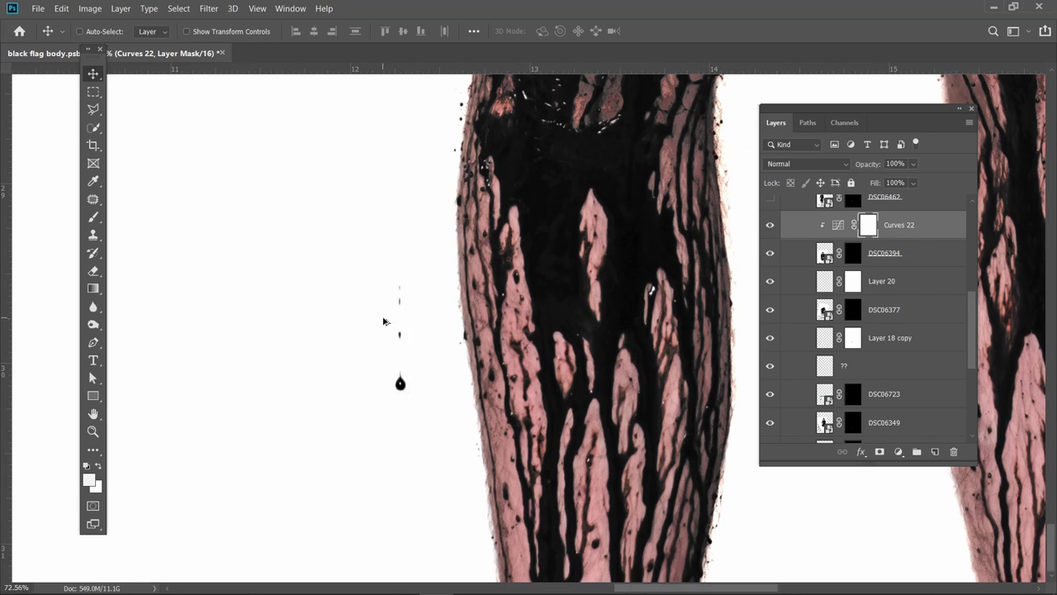
scroll(386, 321, "down", 3)
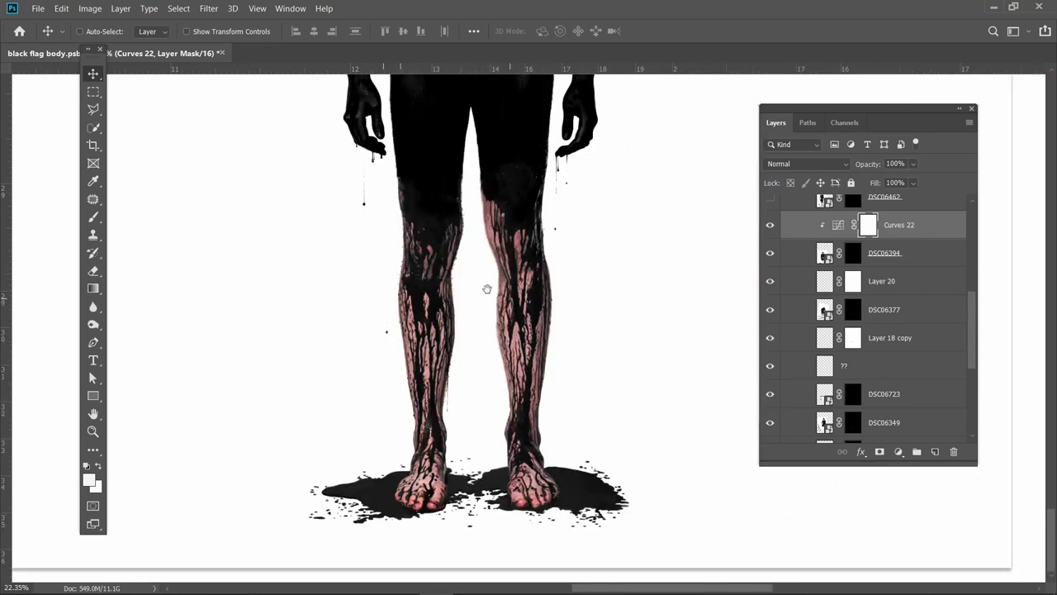
scroll(912, 371, "up", 4)
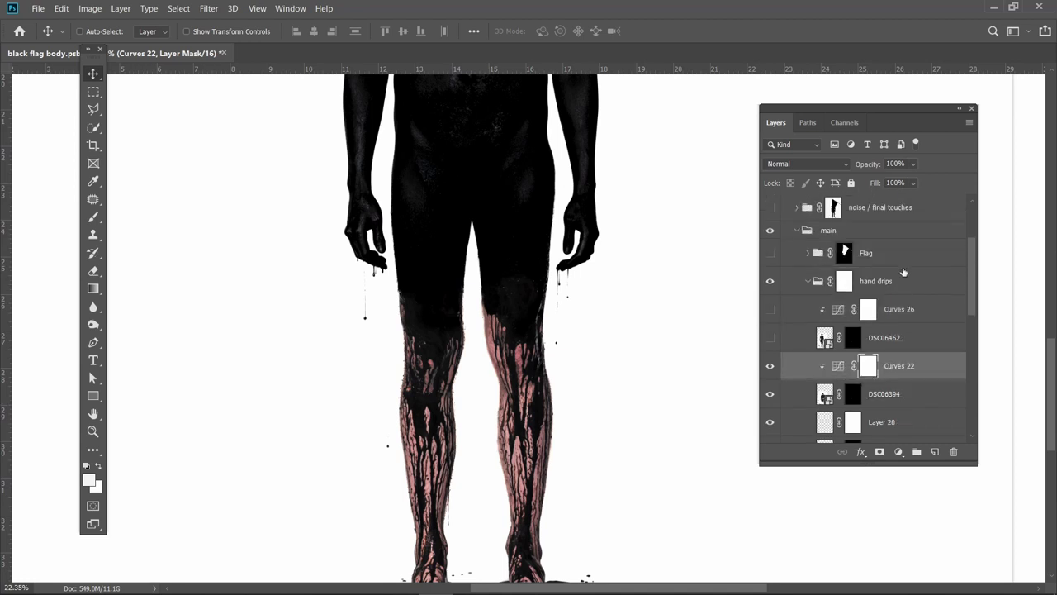
Show DSC06462, check the Curves 26 settings, and collapse the hand drips group.
left_click(911, 371)
left_click(770, 365)
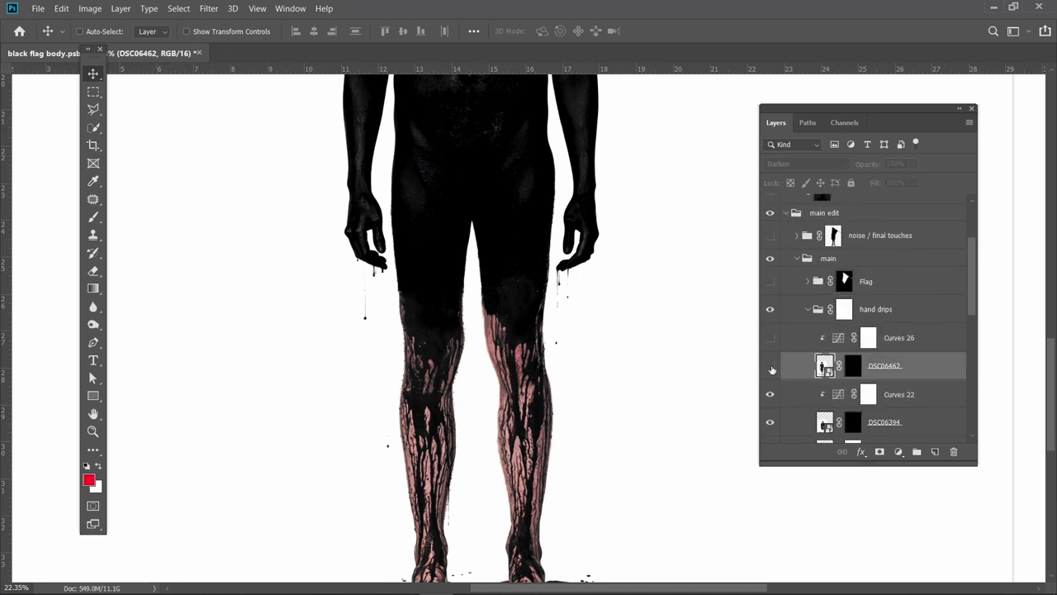
left_click(771, 367)
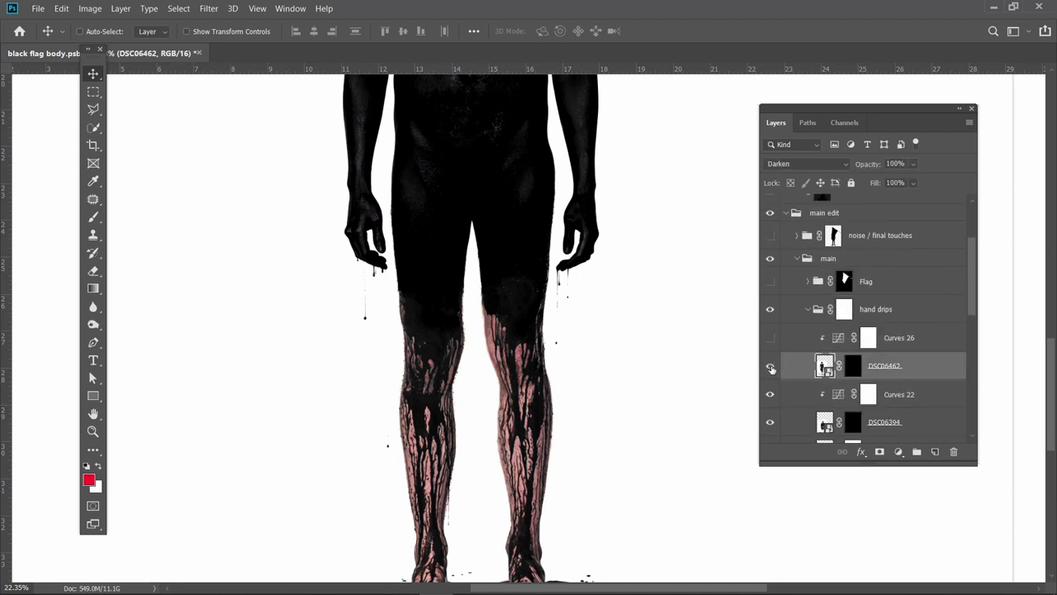
double_click(839, 338)
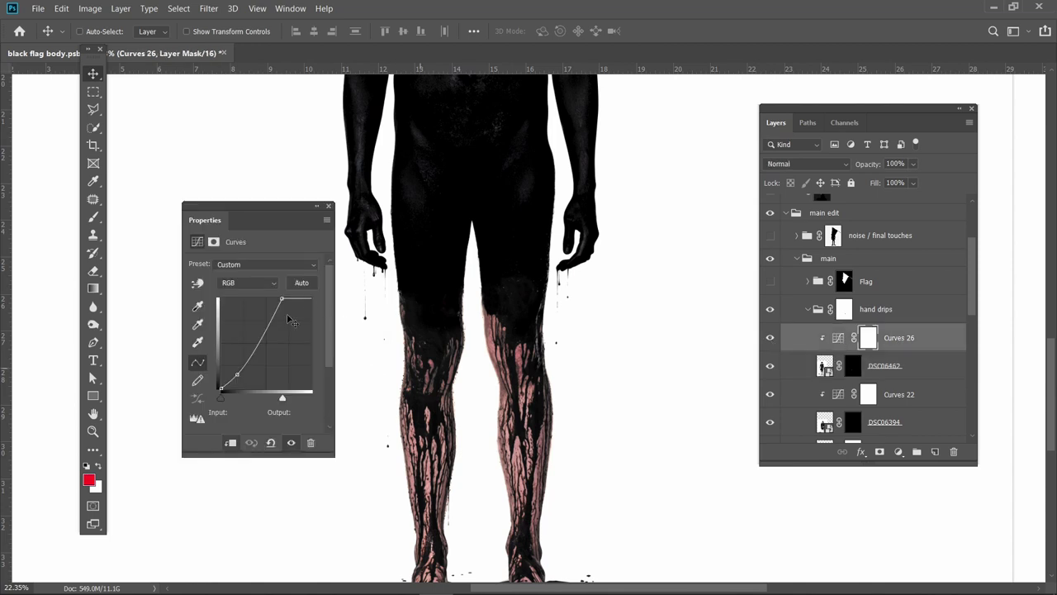
left_click(812, 313)
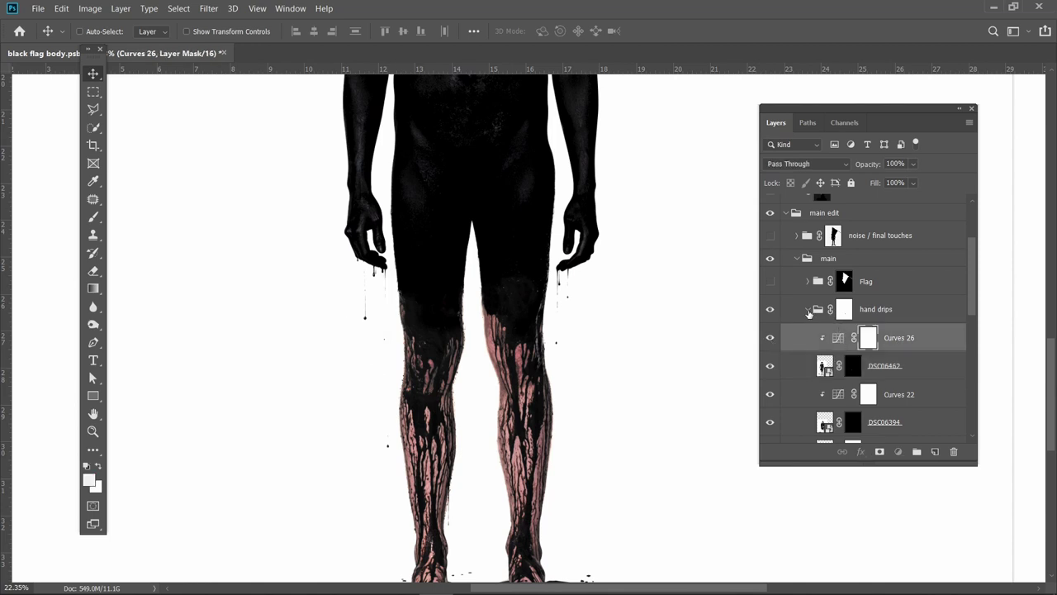
left_click(807, 309)
Expand the Flag group and hide brighten shadows, clean pole hilight and pole clean-up.
scroll(495, 304, "down", 5)
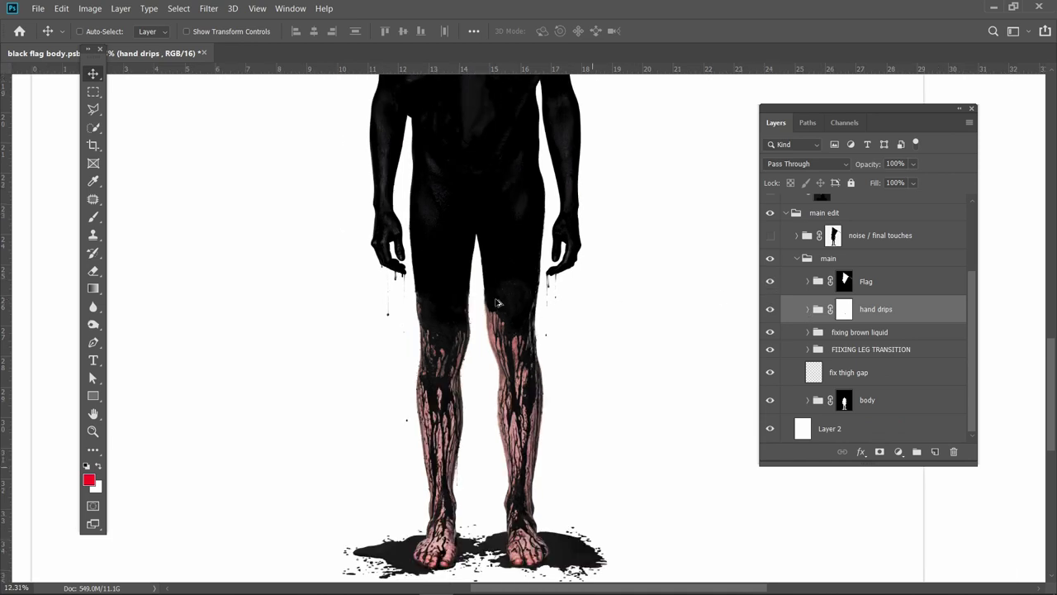
scroll(496, 304, "up", 3)
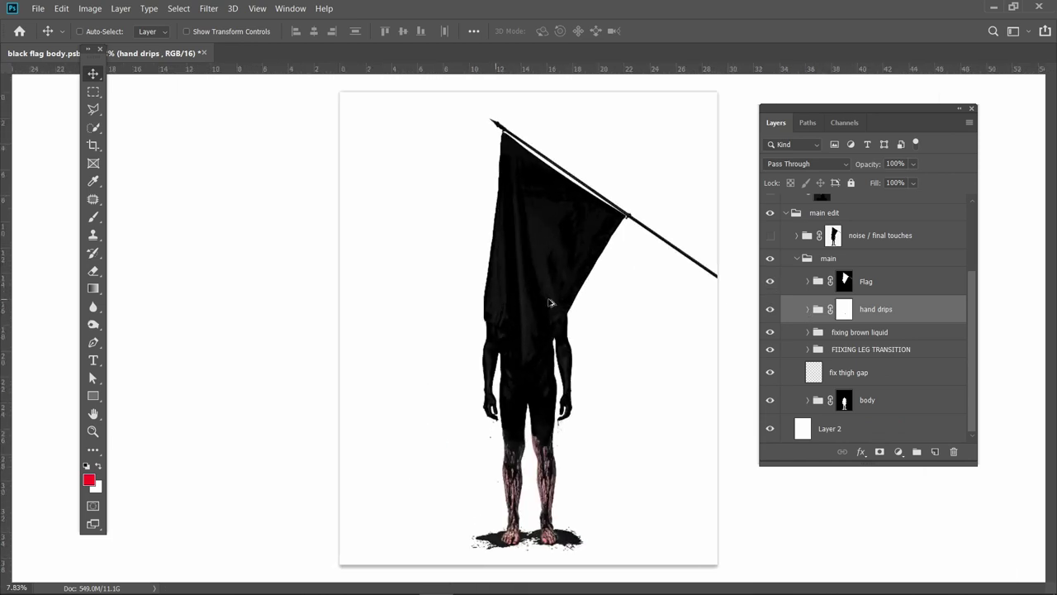
left_click(867, 282)
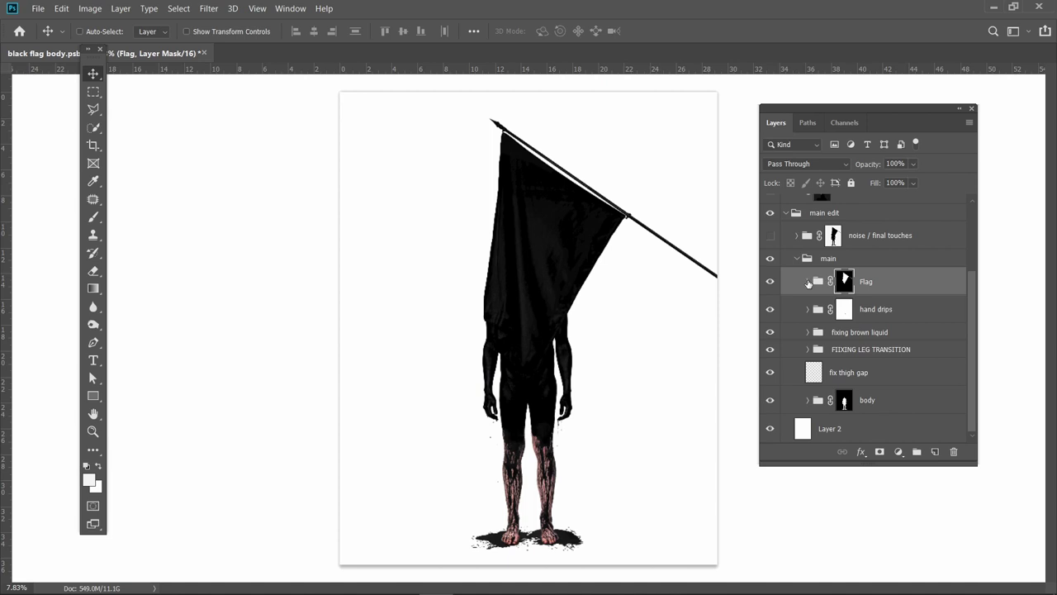
left_click(807, 281)
left_click(771, 309)
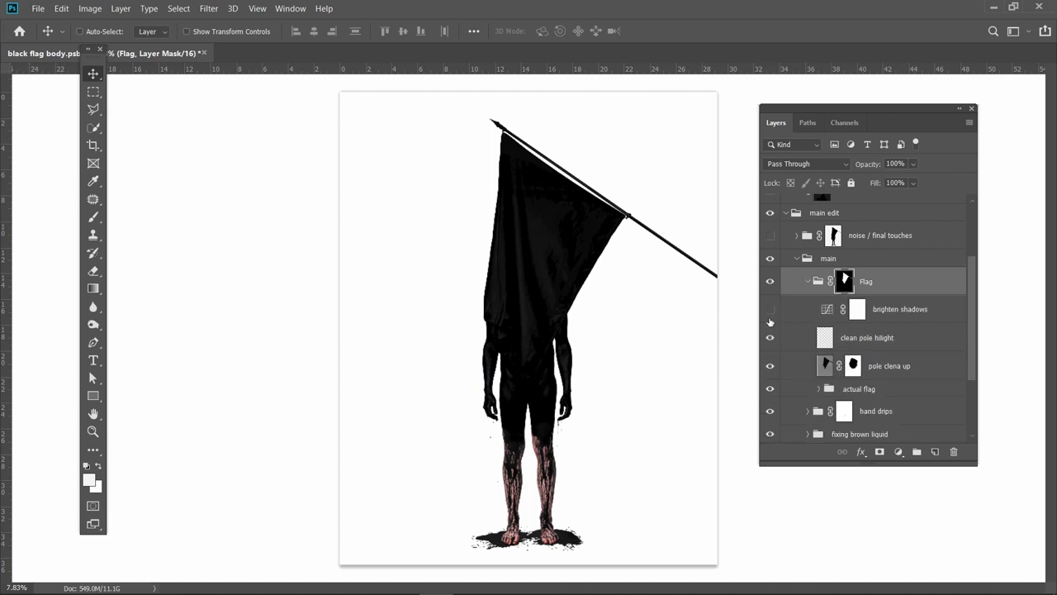
left_click(769, 338)
left_click(769, 366)
scroll(878, 366, "down", 2)
left_click(770, 333)
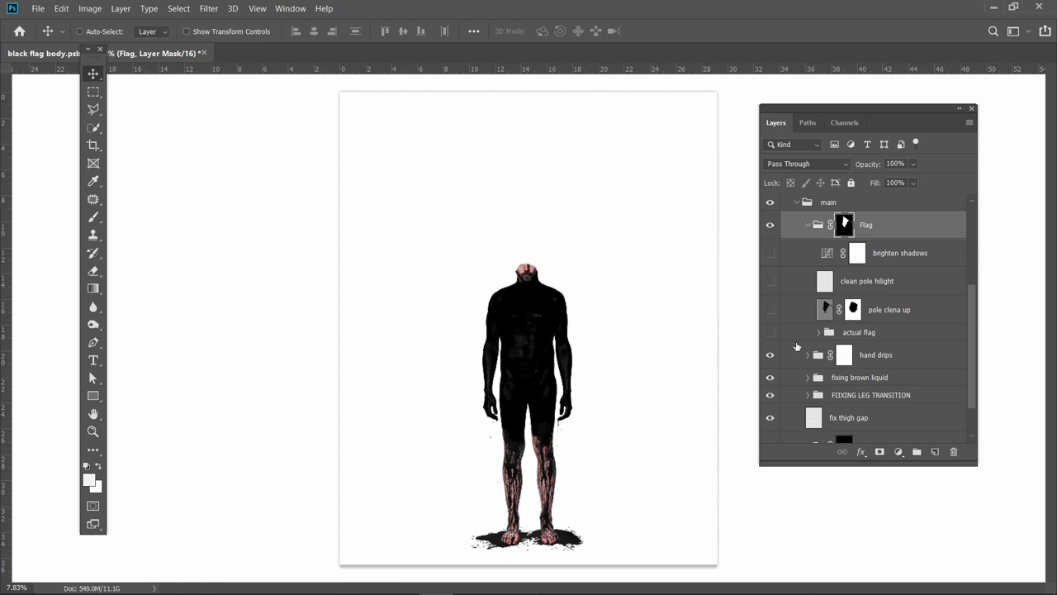
left_click(770, 333)
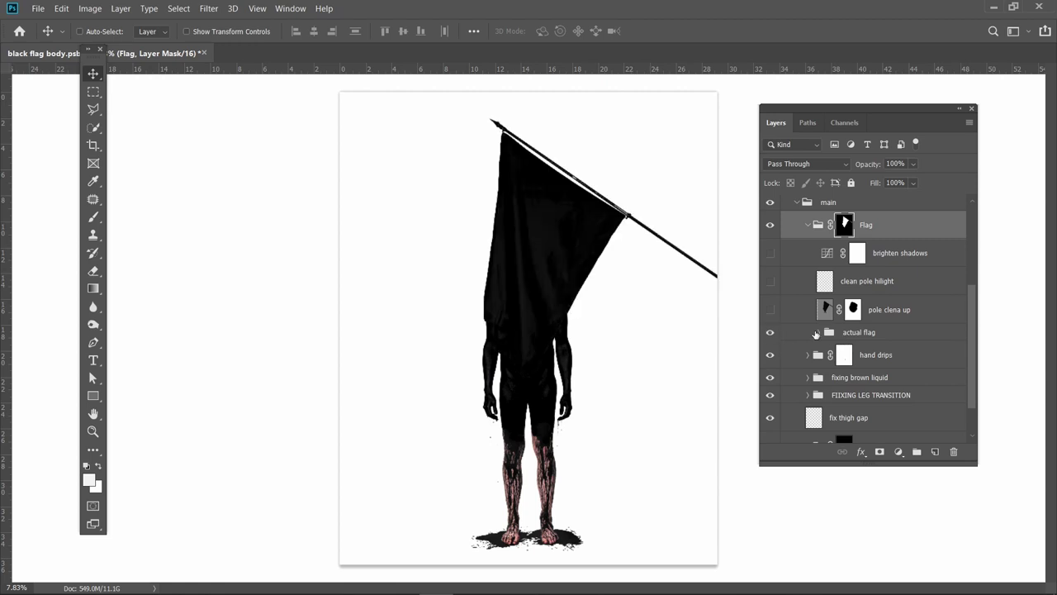
Hide lower highlight on pole, Layer 10 and the pole clean-up and hoops group.
left_click(817, 333)
scroll(880, 344, "down", 3)
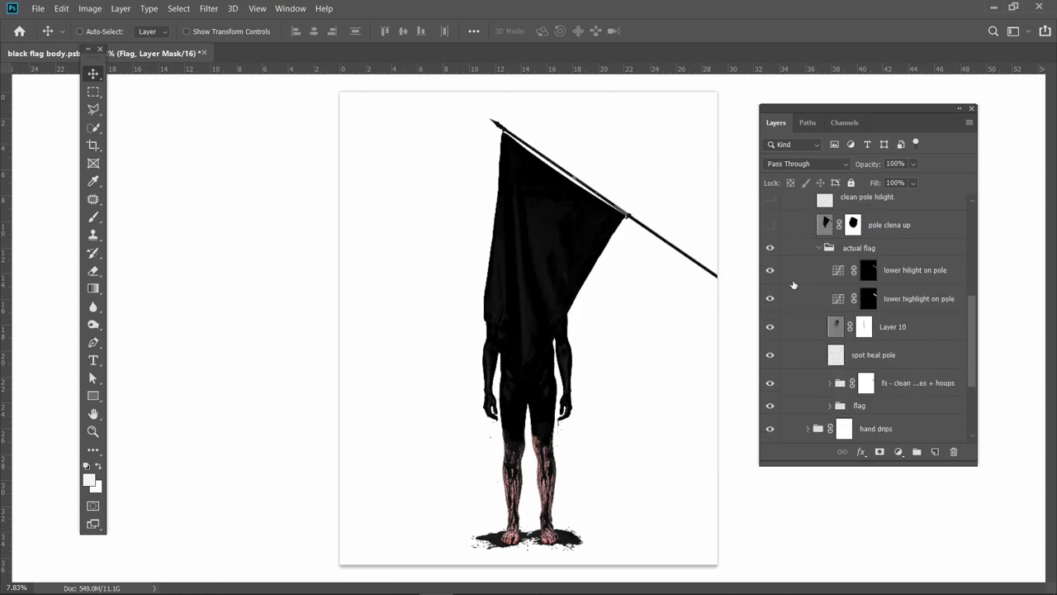
left_click(770, 300)
scroll(864, 354, "down", 3)
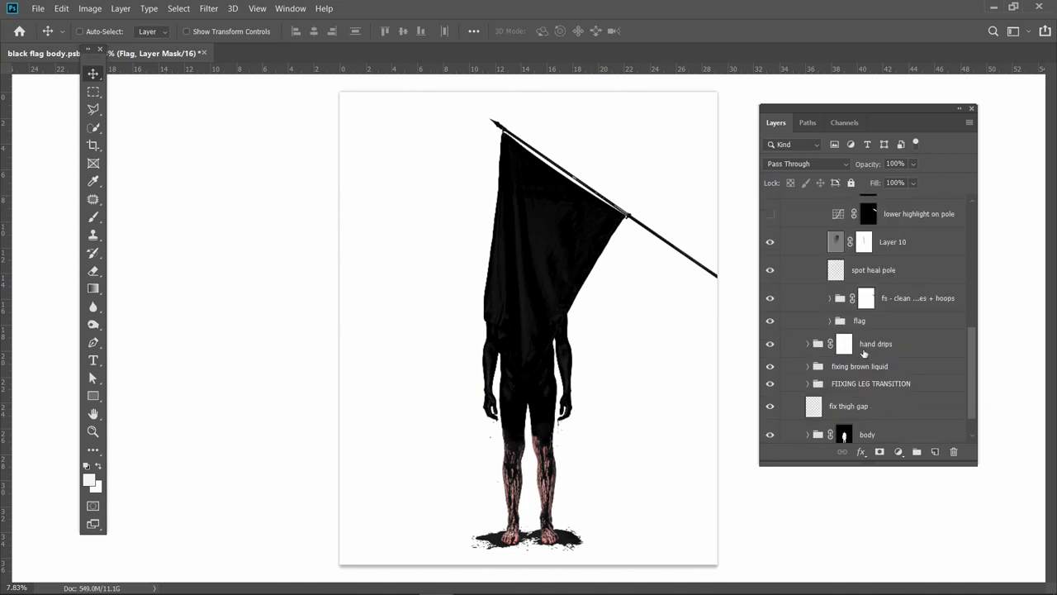
scroll(864, 353, "up", 4)
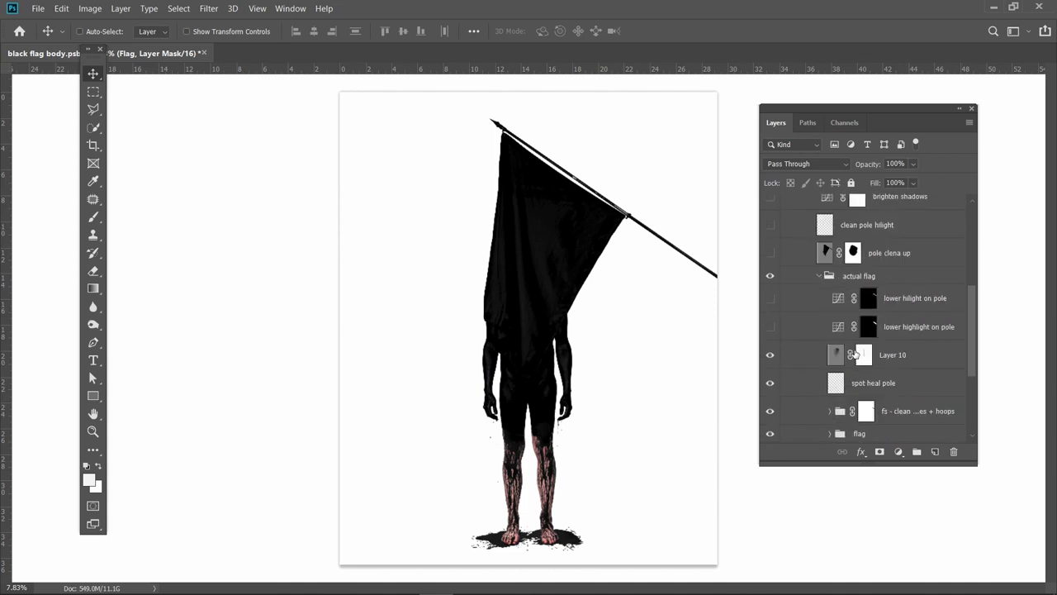
left_click(769, 365)
scroll(904, 389, "down", 3)
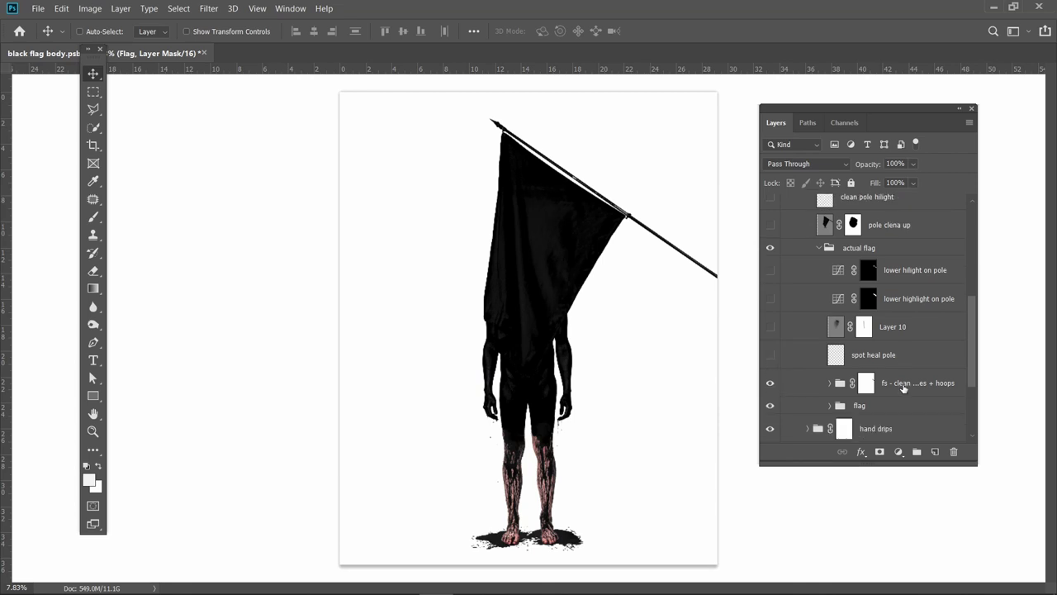
left_click(769, 327)
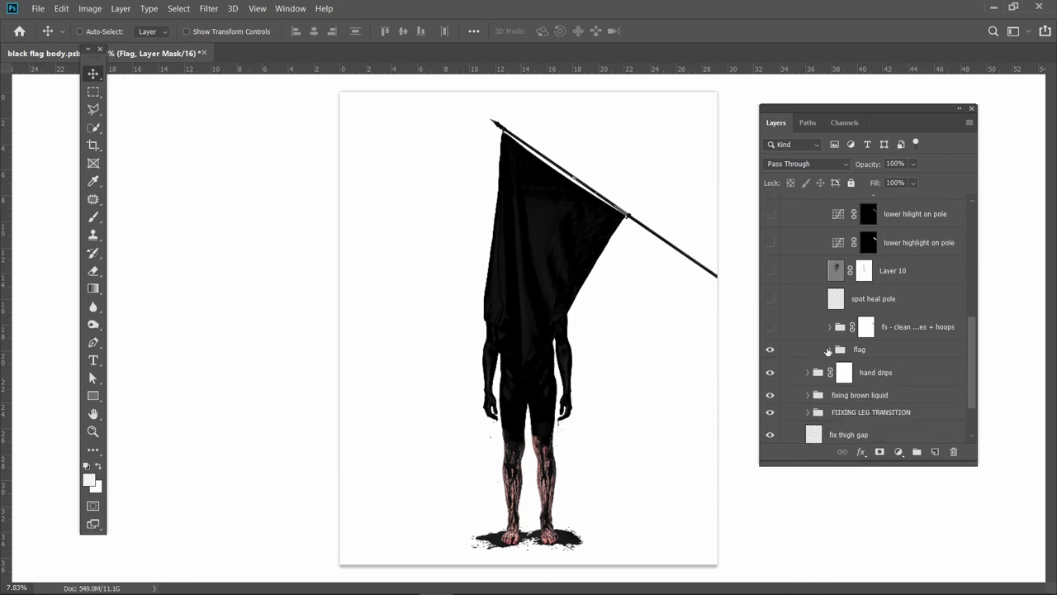
Expand the flag group and hide every layer inside it.
left_click(829, 349)
scroll(859, 351, "down", 3)
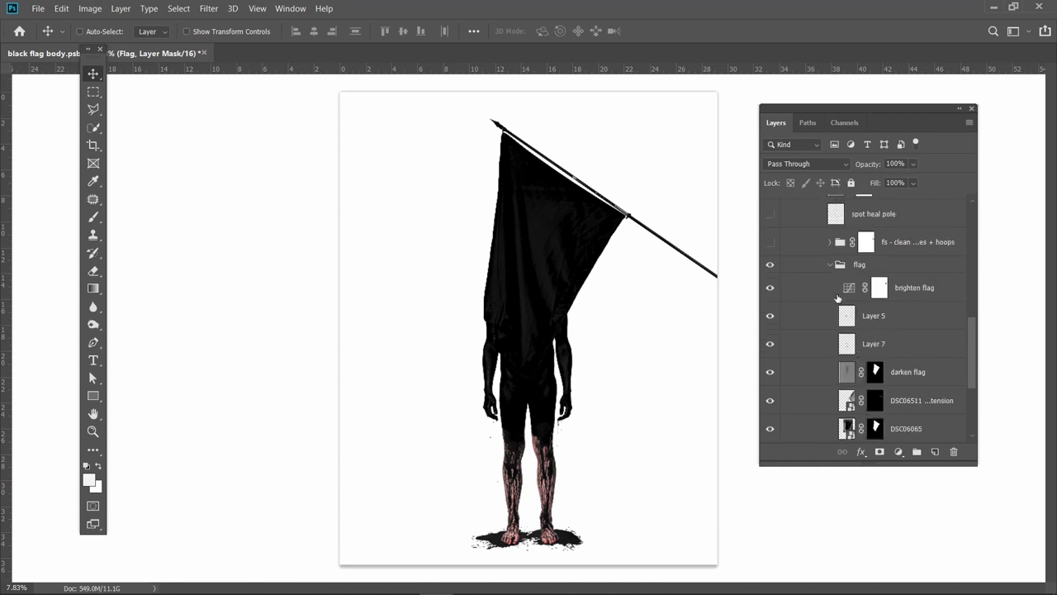
left_click_drag(769, 289, 772, 420)
scroll(840, 386, "down", 5)
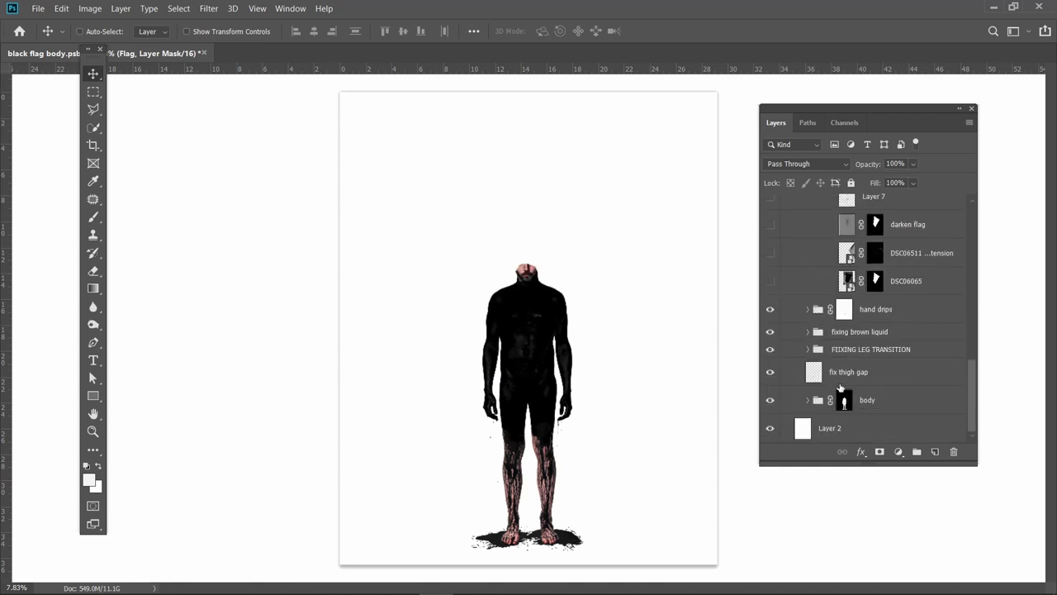
scroll(839, 387, "up", 2)
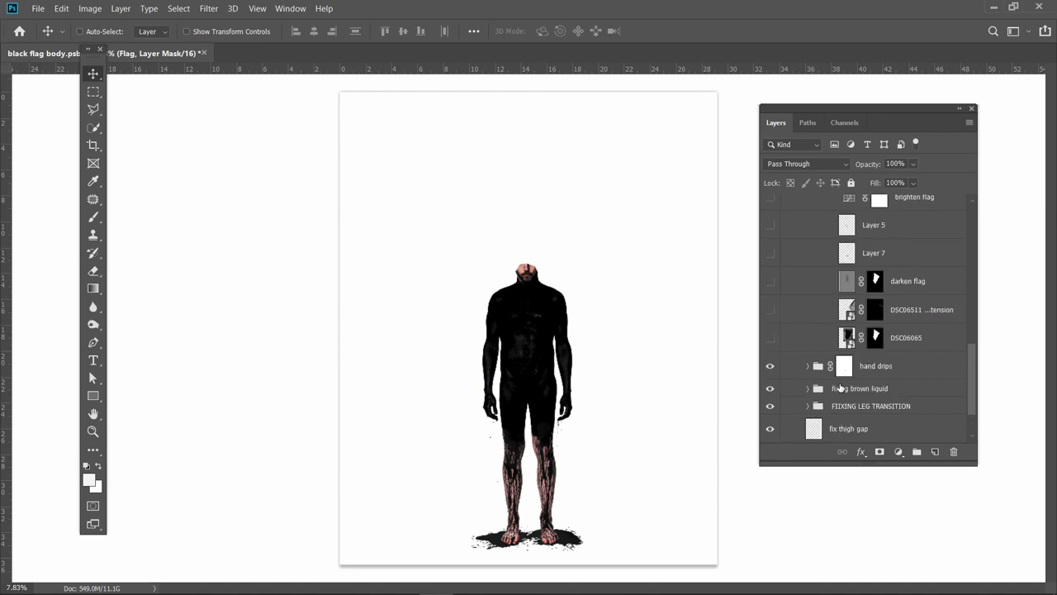
Turn the DSC06065 flag photo layer back on, soloing it briefly before restoring all layers.
left_click(771, 338)
left_click(771, 338, "alt")
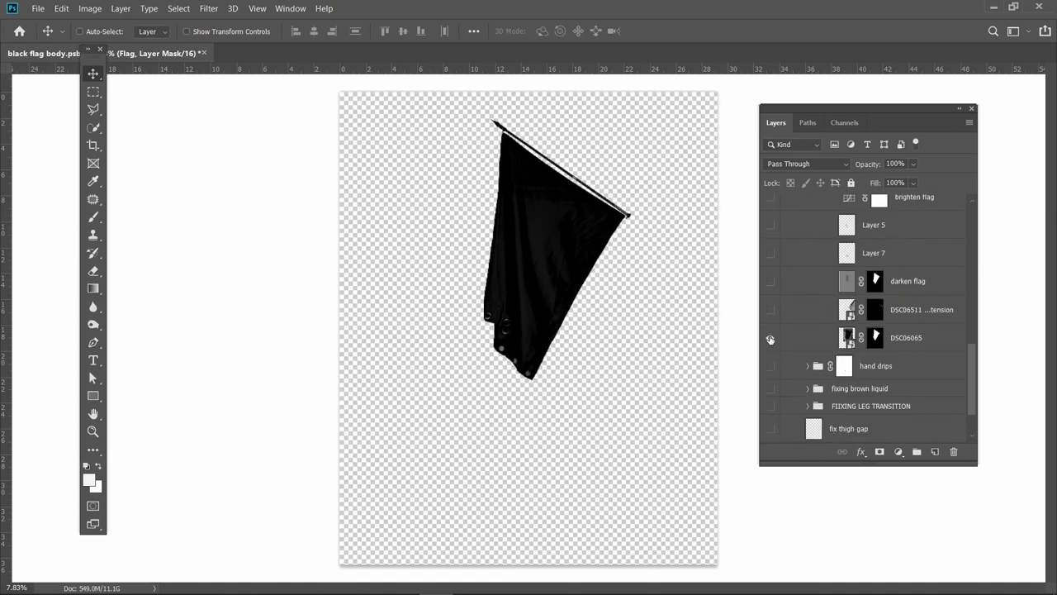
left_click(770, 339, "alt")
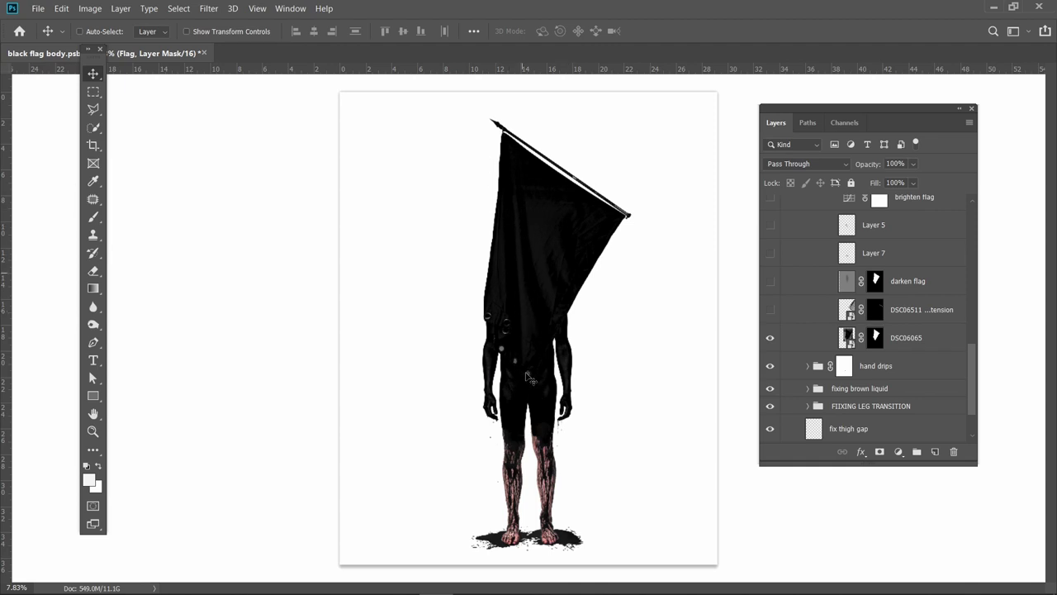
Turn on the pole extension layer and compare the canvas with it hidden and shown.
scroll(527, 363, "up", 3)
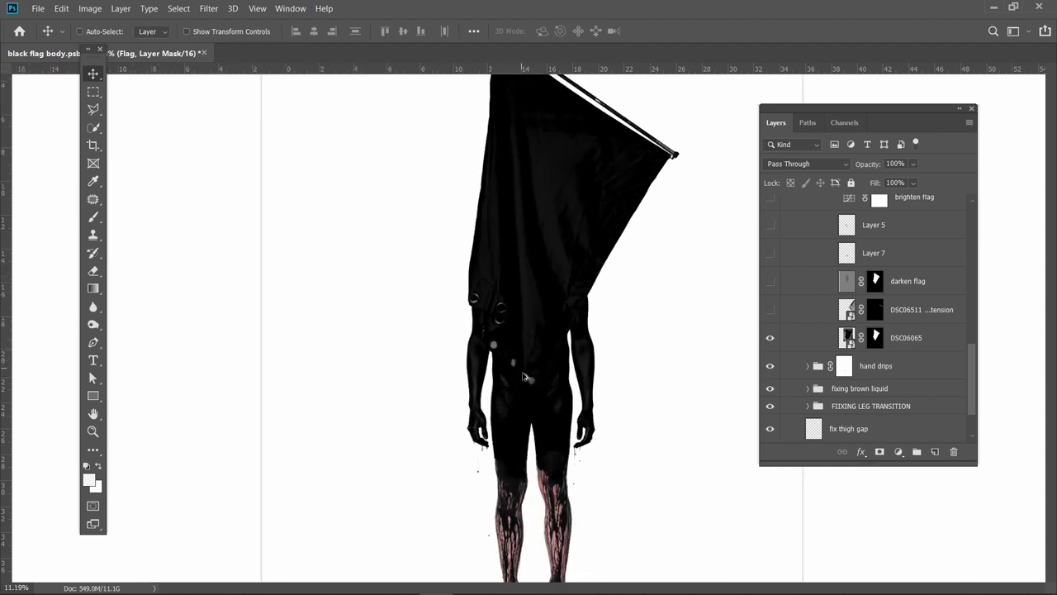
scroll(524, 377, "up", 1)
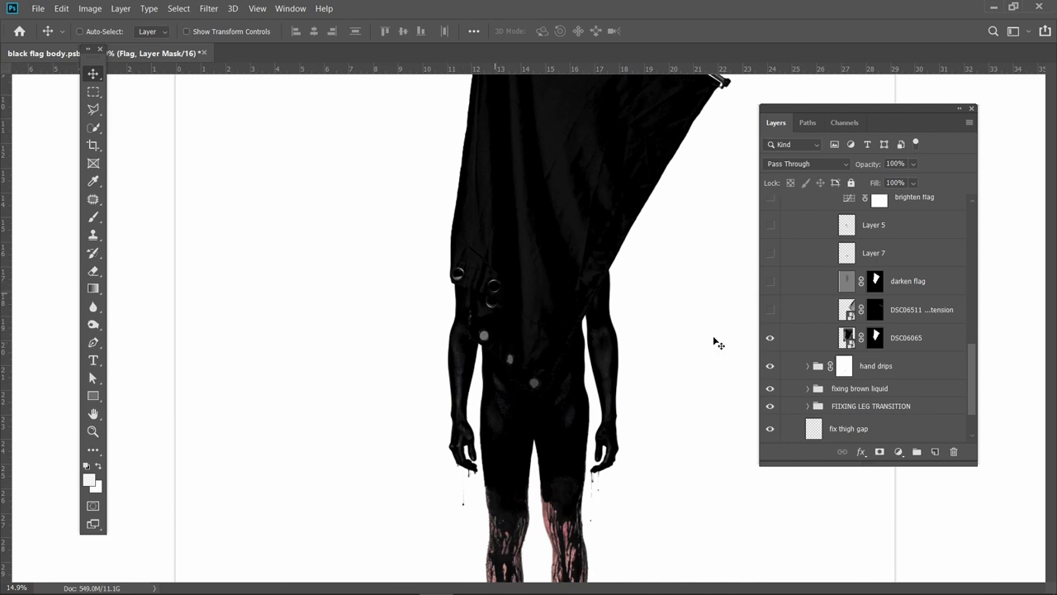
left_click(918, 313)
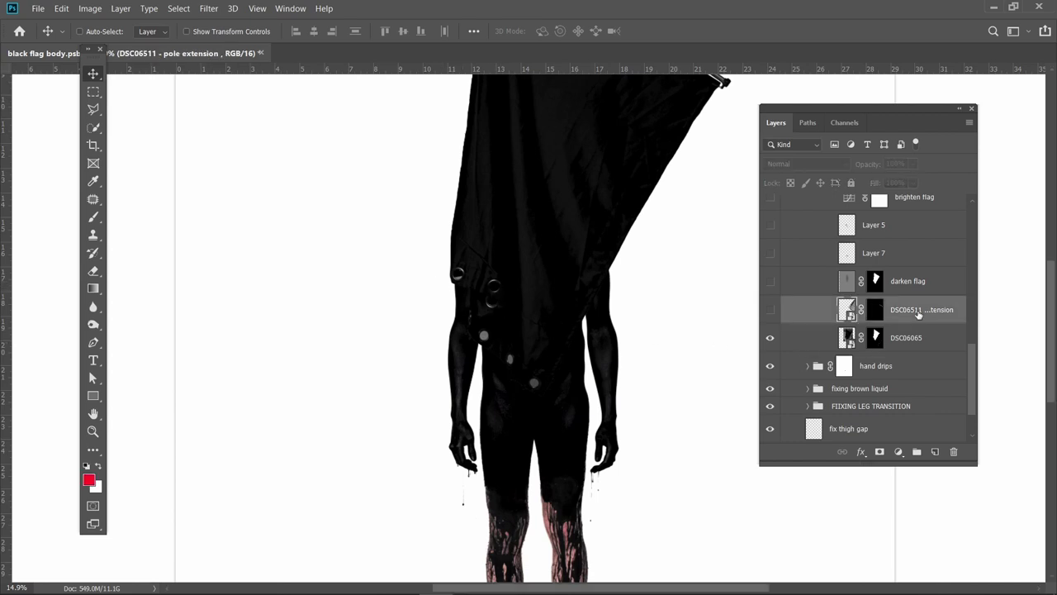
left_click(770, 313)
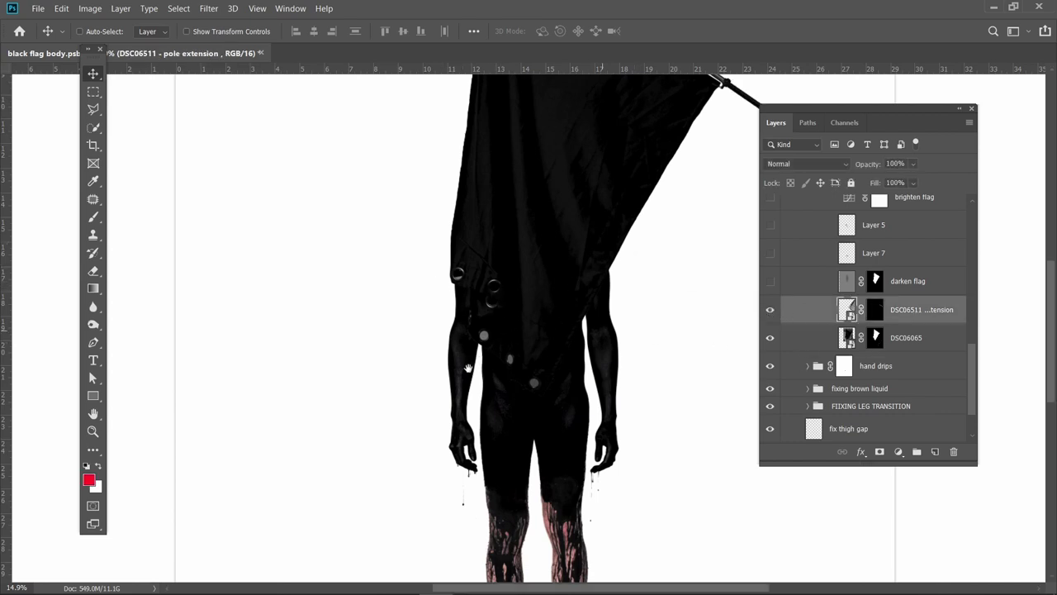
scroll(468, 368, "down", 1)
scroll(491, 333, "down", 1)
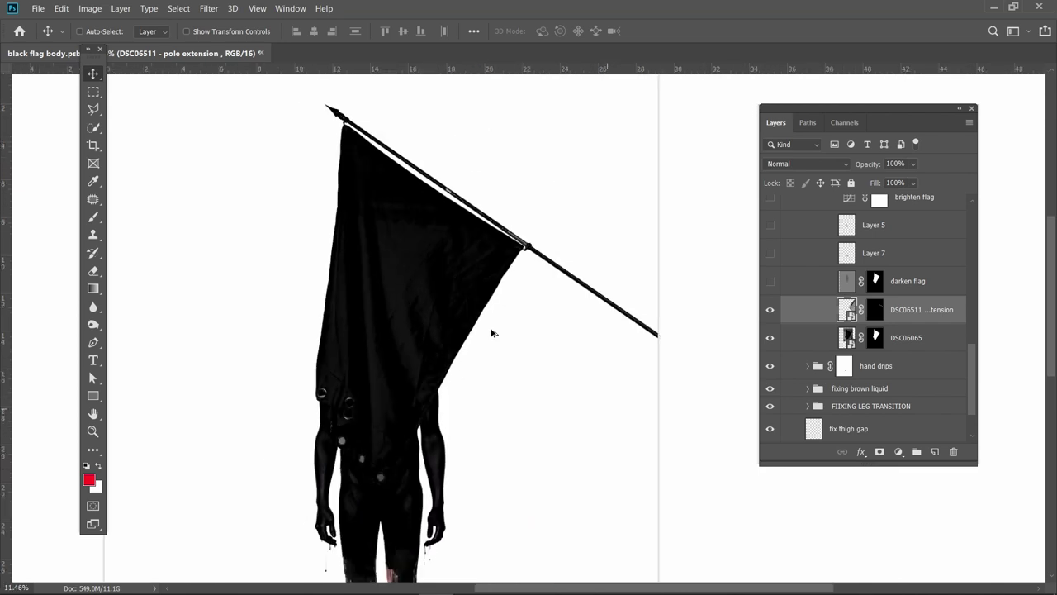
left_click(770, 310)
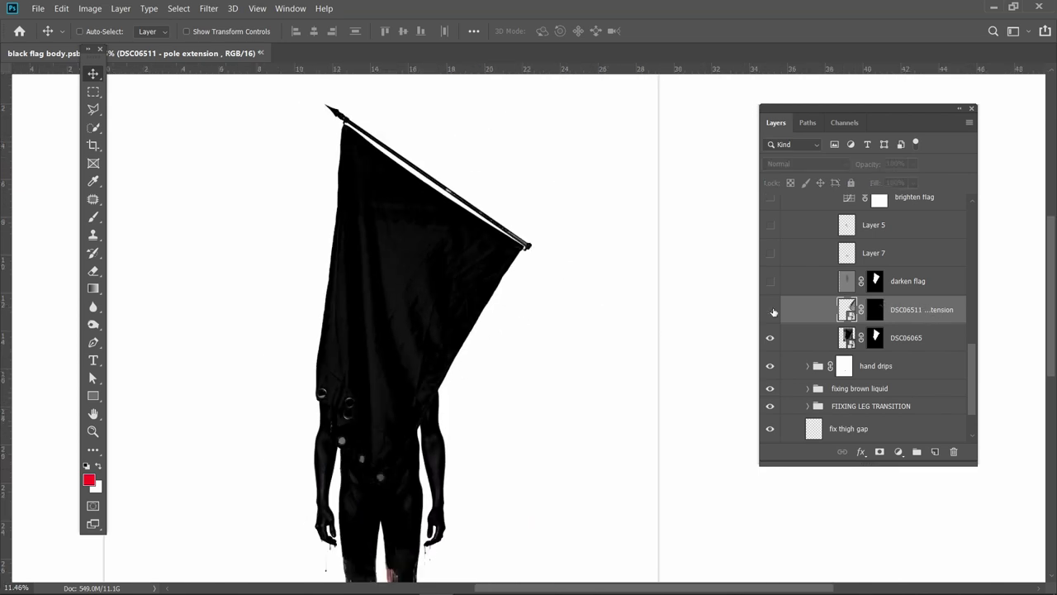
left_click(771, 310)
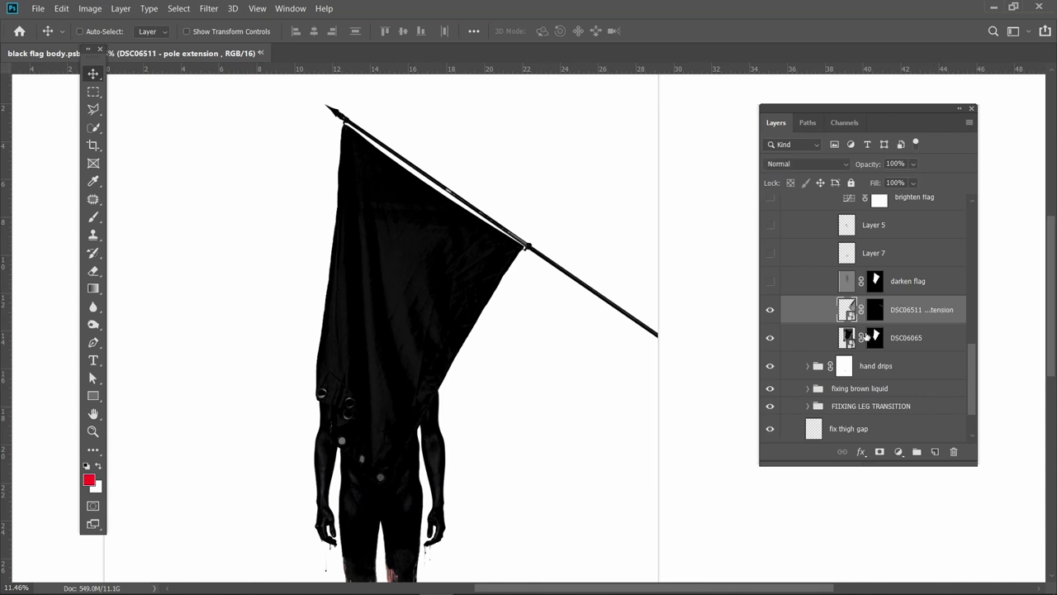
Turn on the darken flag layer, inspecting it solo and its mask, then compare its effect.
left_click(840, 289)
left_click(770, 283)
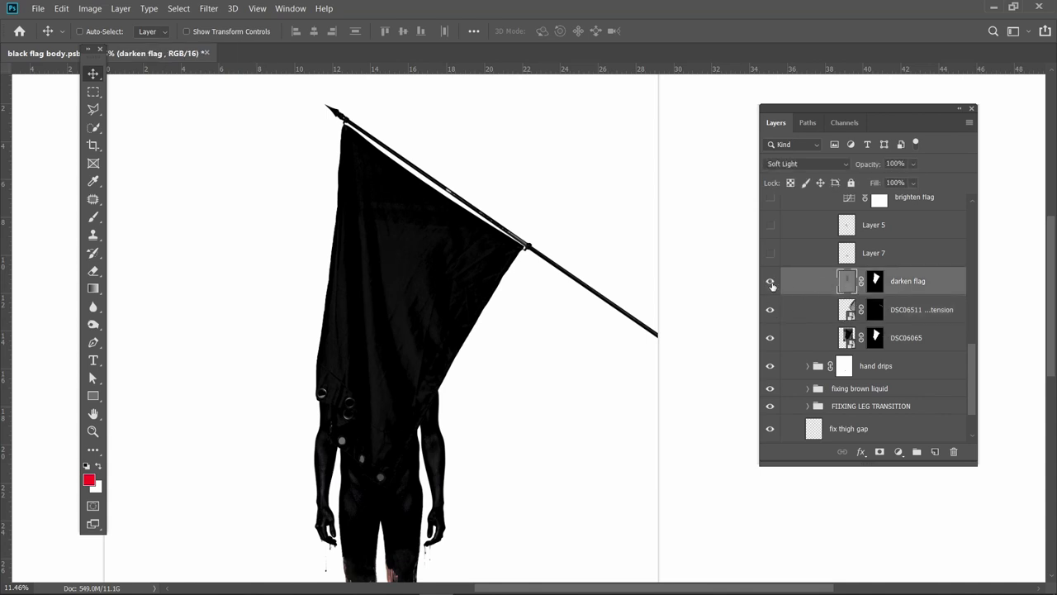
left_click(770, 282, "alt")
left_click(770, 282, "alt")
left_click(876, 281, "alt")
left_click(876, 281, "alt")
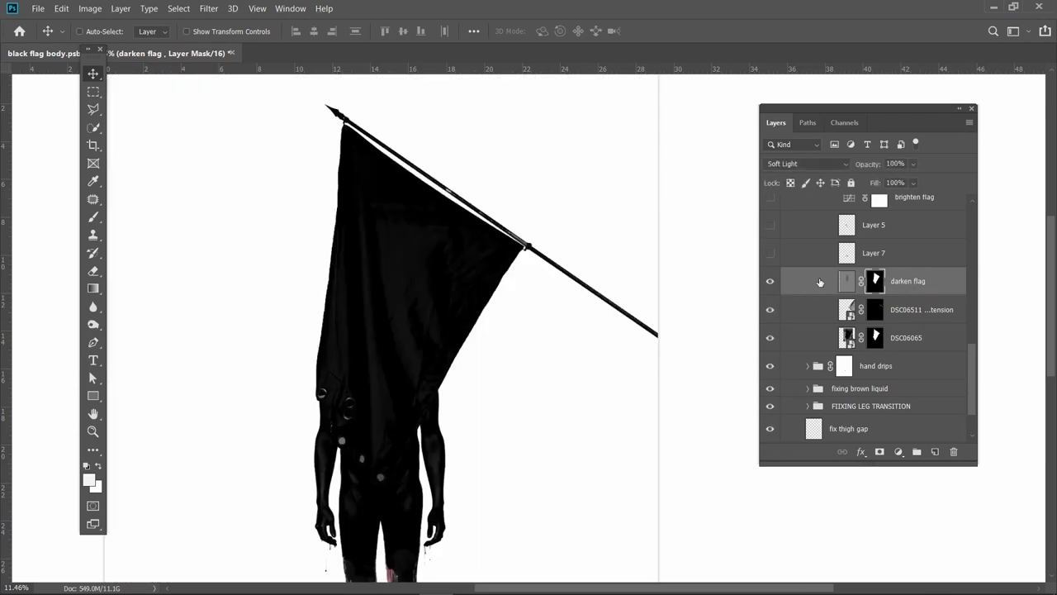
left_click(770, 285)
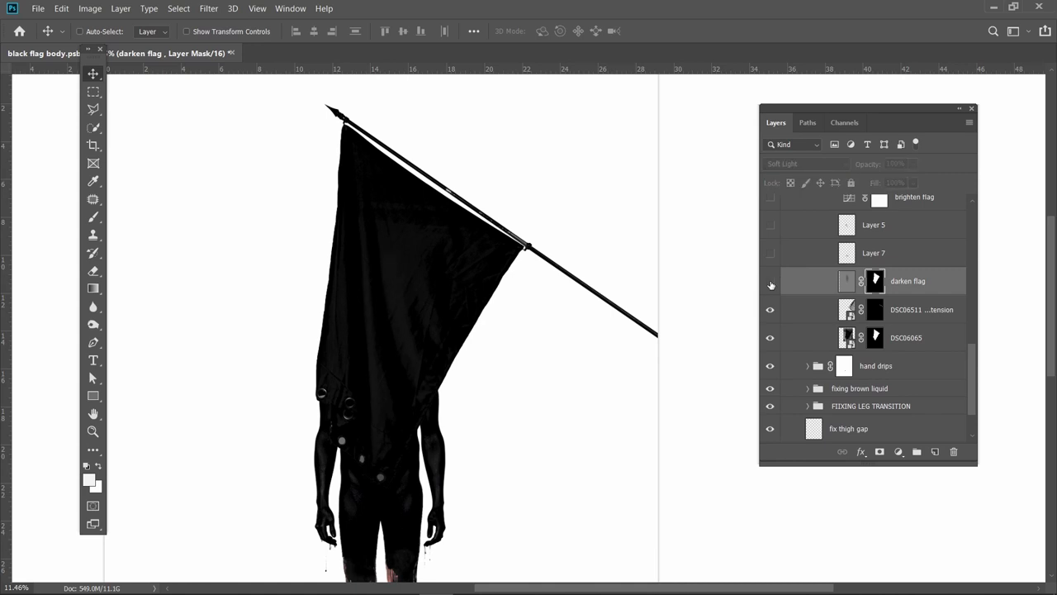
left_click(770, 284)
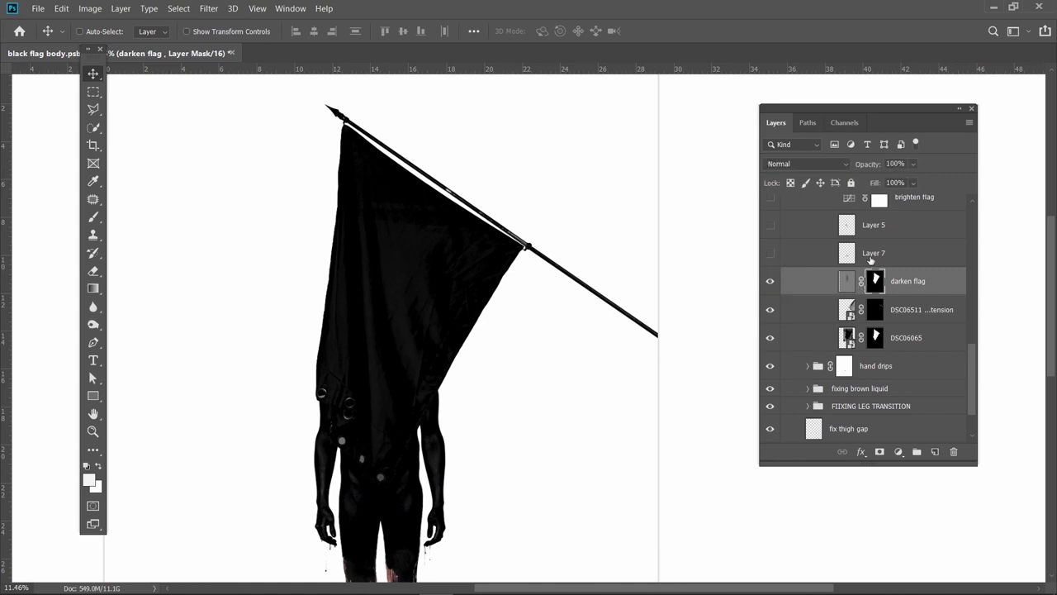
Turn on Layer 7, solo it, and compare it over the flag's grommets.
left_click(867, 257)
left_click(773, 253)
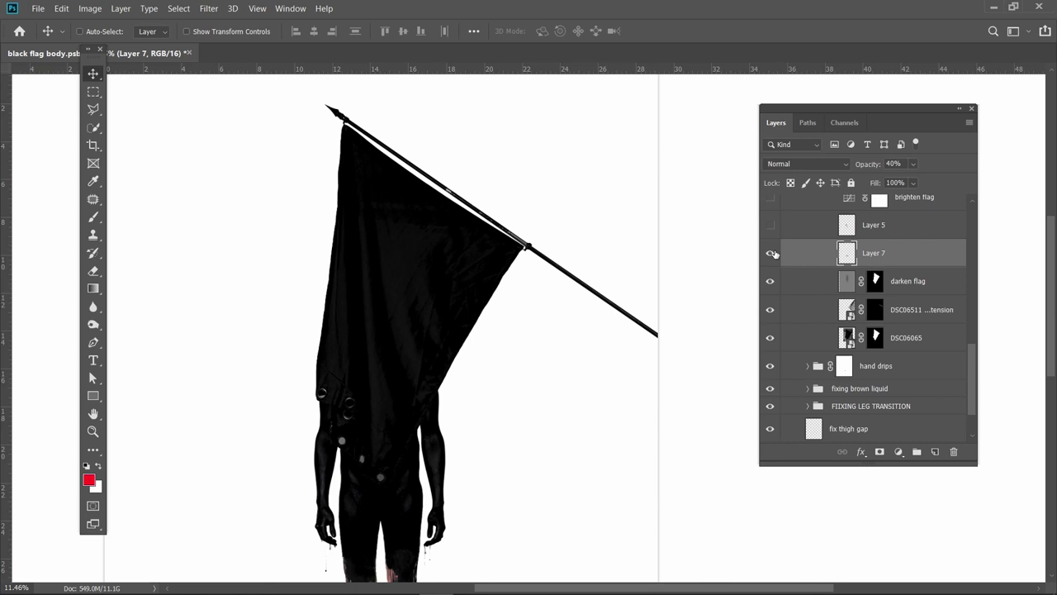
left_click(773, 253, "alt")
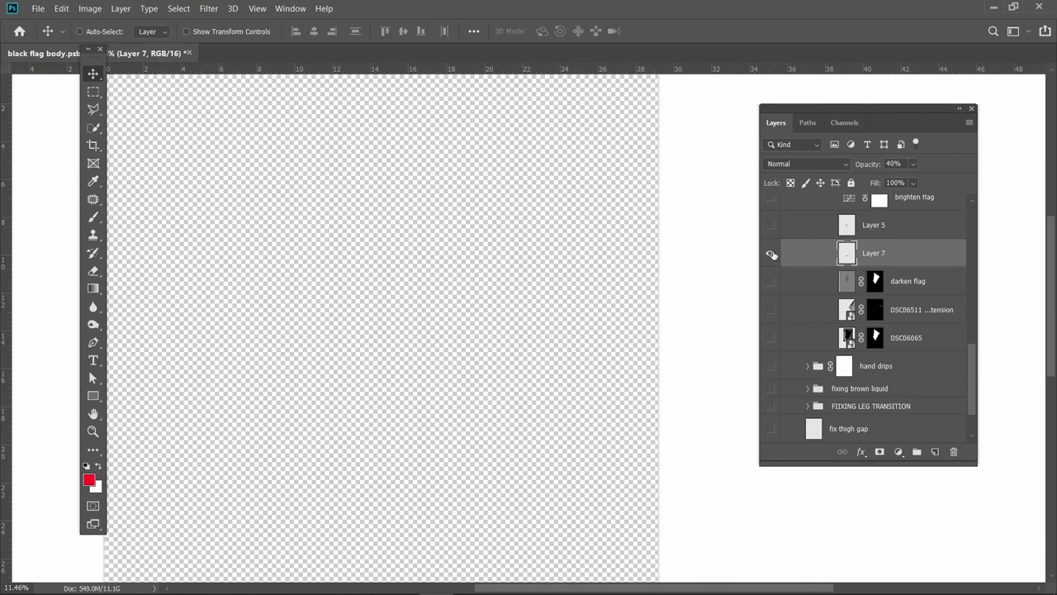
left_click(772, 254, "alt")
scroll(366, 471, "up", 4)
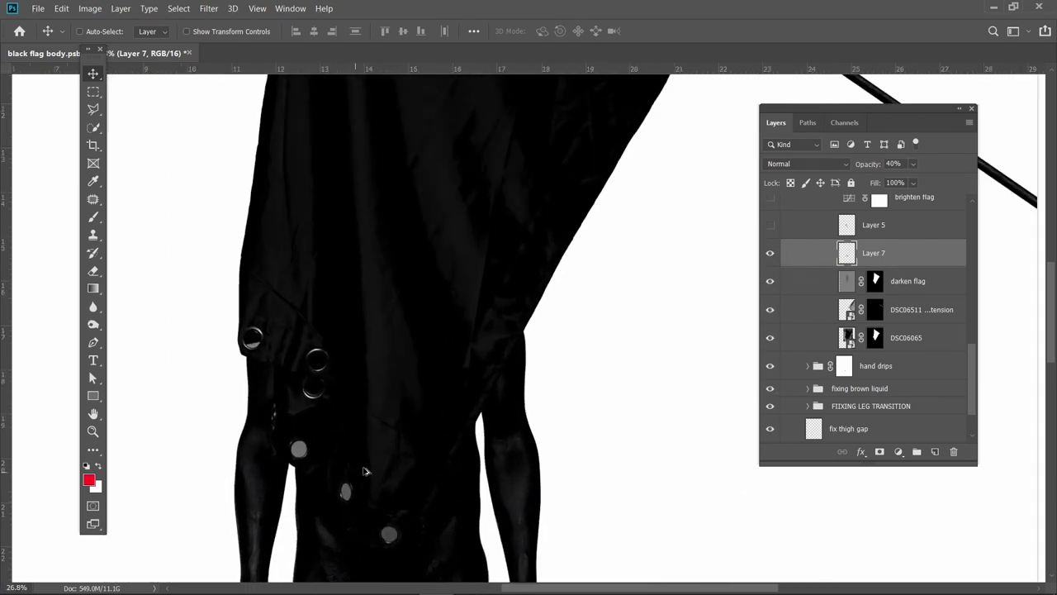
left_click_drag(366, 471, 427, 369)
left_click(773, 253)
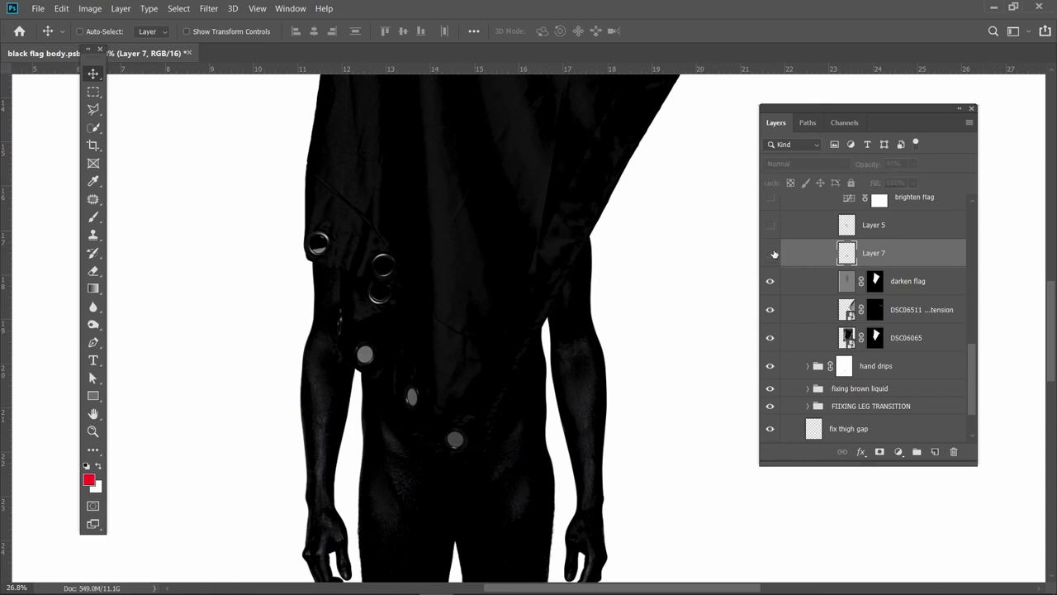
left_click(772, 253)
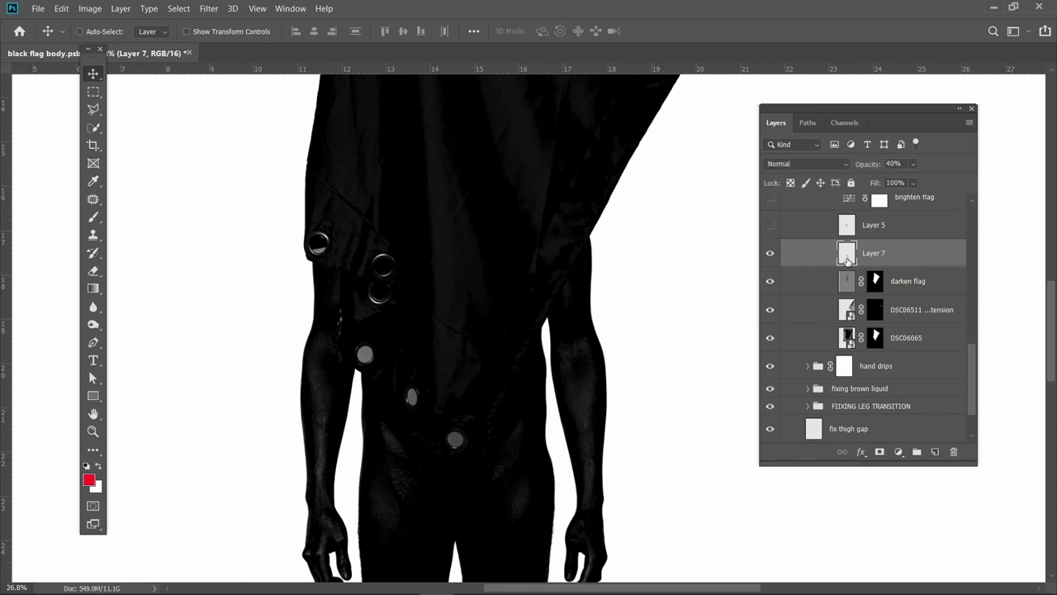
Turn on Layer 5 so it covers the flag's grommets.
left_click(770, 225)
left_click(875, 231)
scroll(486, 324, "up", 2)
scroll(486, 324, "right", 2)
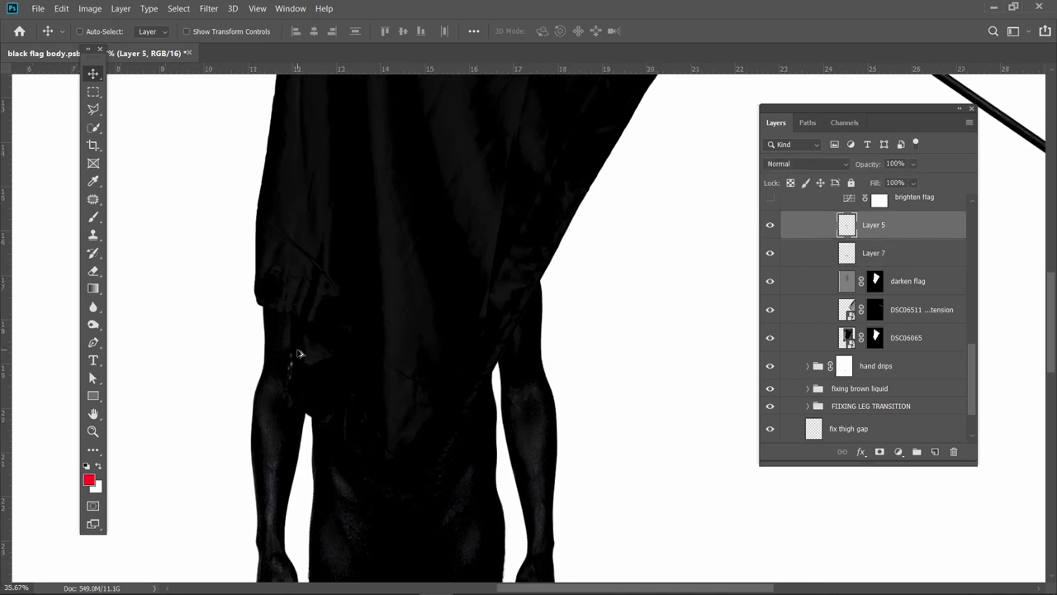
scroll(302, 353, "up", 4)
scroll(324, 346, "down", 5)
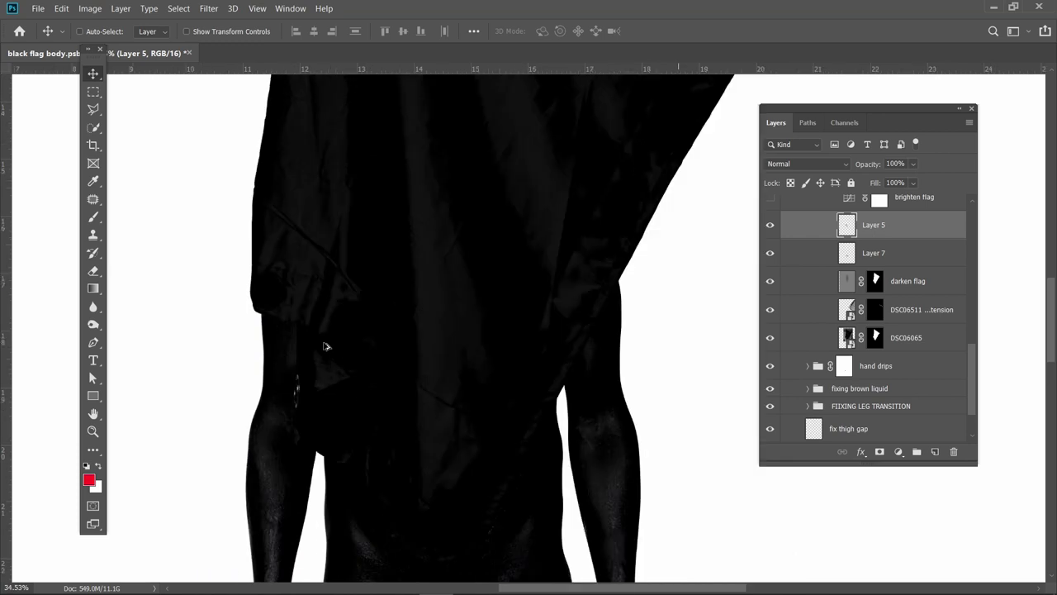
scroll(857, 267, "up", 5)
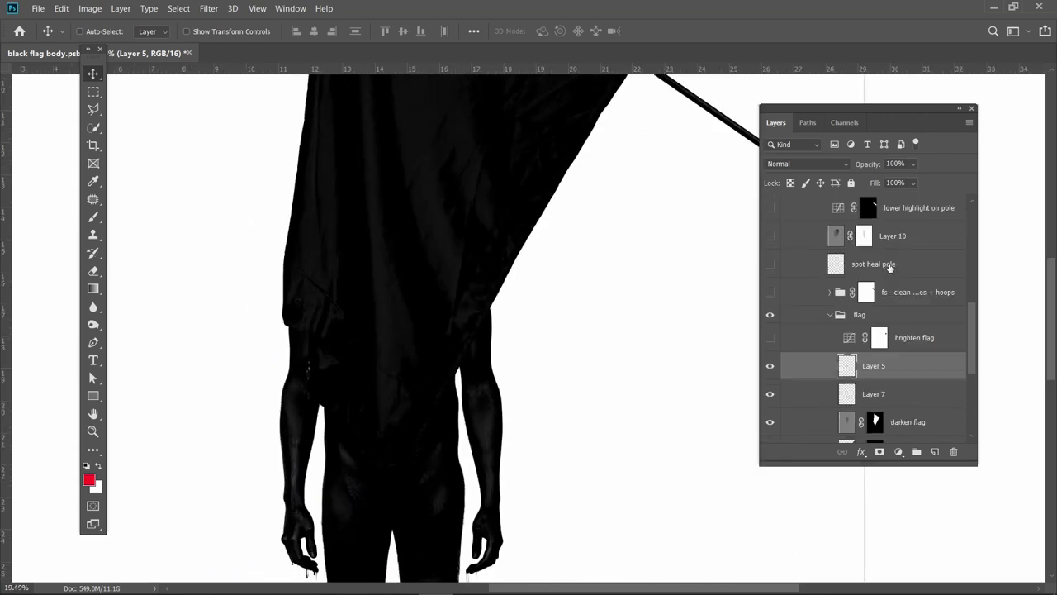
Re-enable the brighten flag adjustment, view the whole flag, and collapse the flag group.
left_click(877, 337)
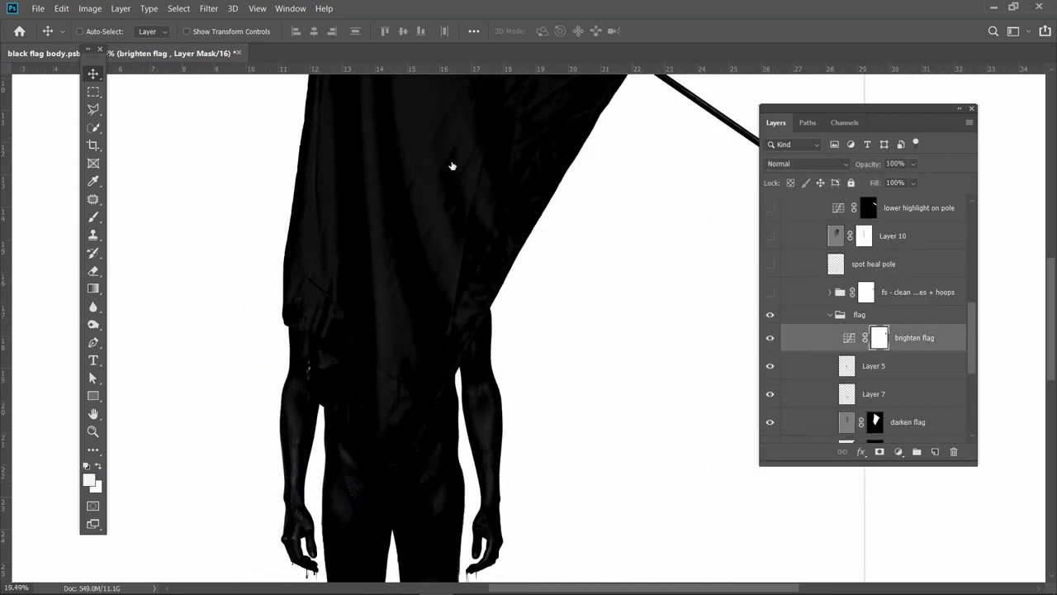
scroll(441, 196, "down", 2)
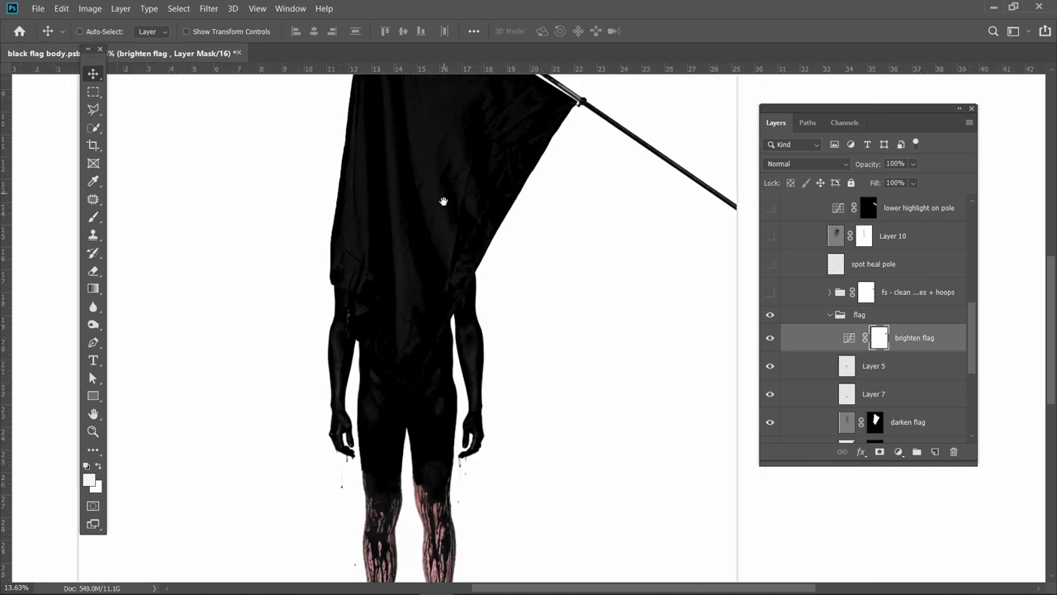
left_click_drag(444, 205, 454, 303)
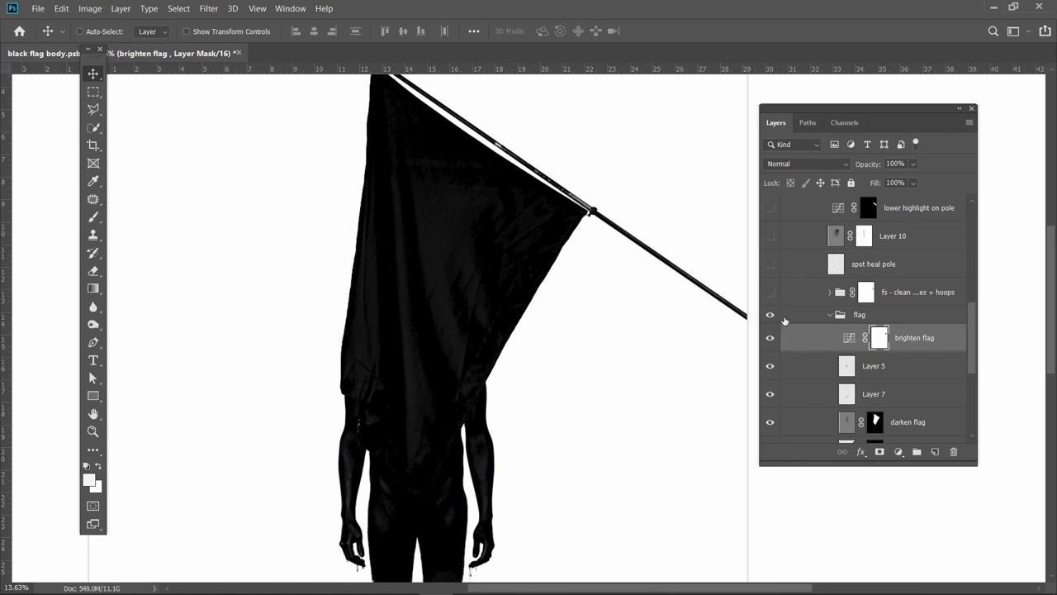
left_click(828, 317)
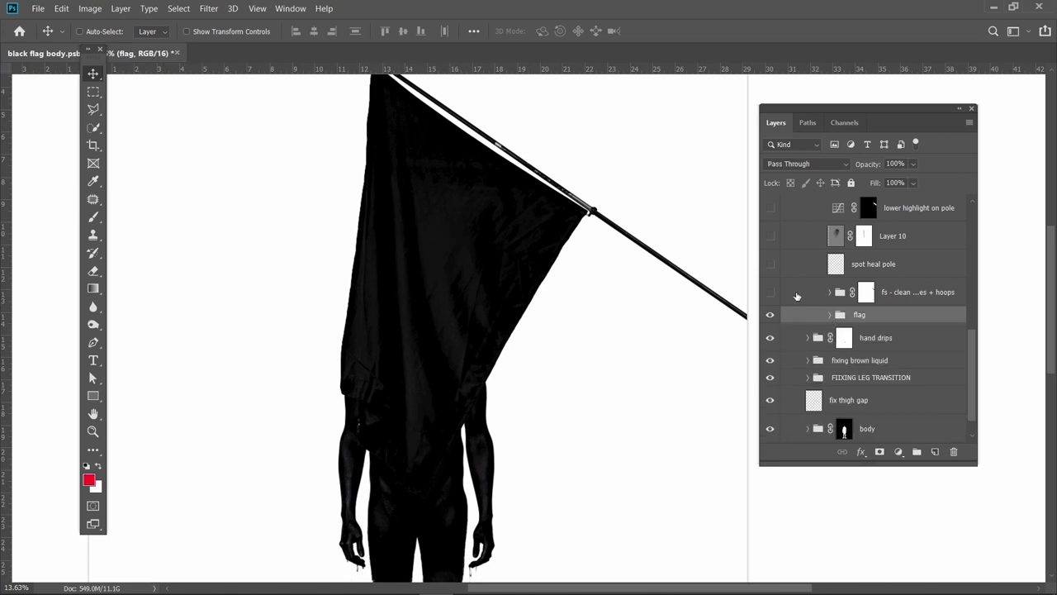
Turn on the fs - clean pole + hoops group and make its t and c layers visible.
left_click(770, 292)
scroll(415, 435, "up", 3)
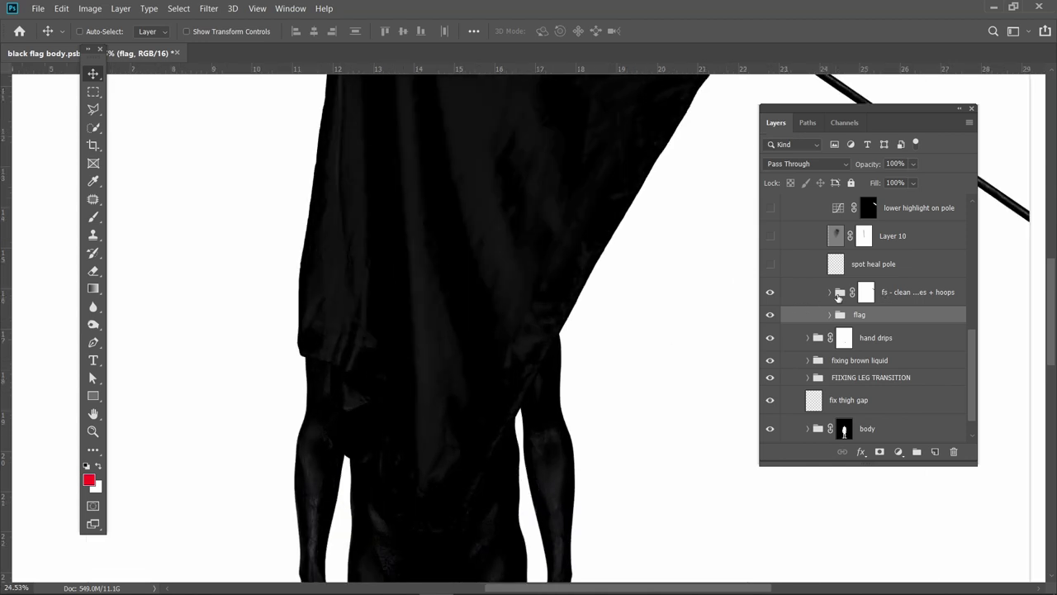
left_click(830, 292)
left_click(772, 322)
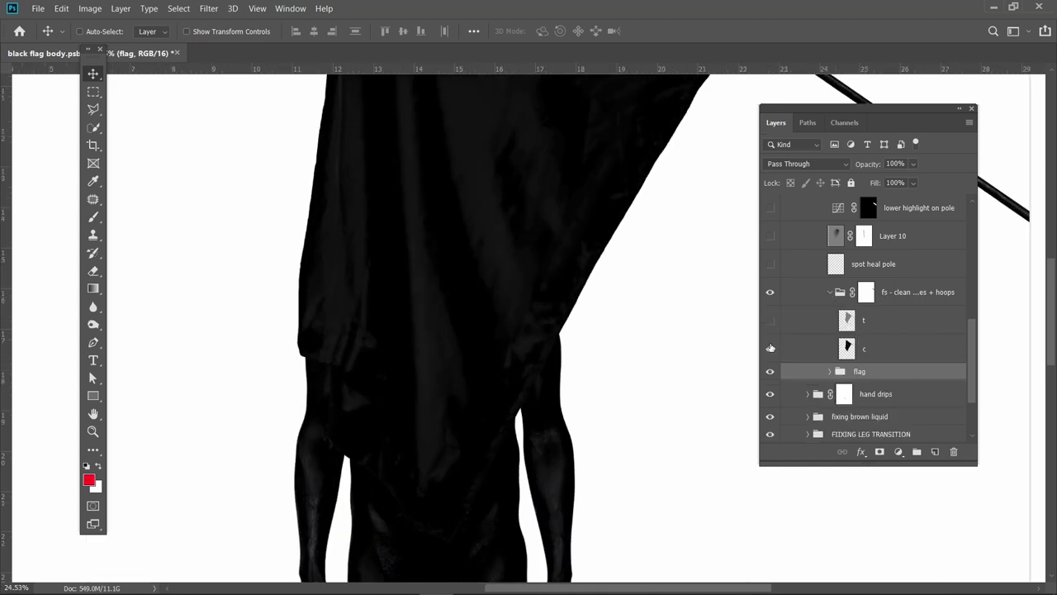
left_click(769, 350)
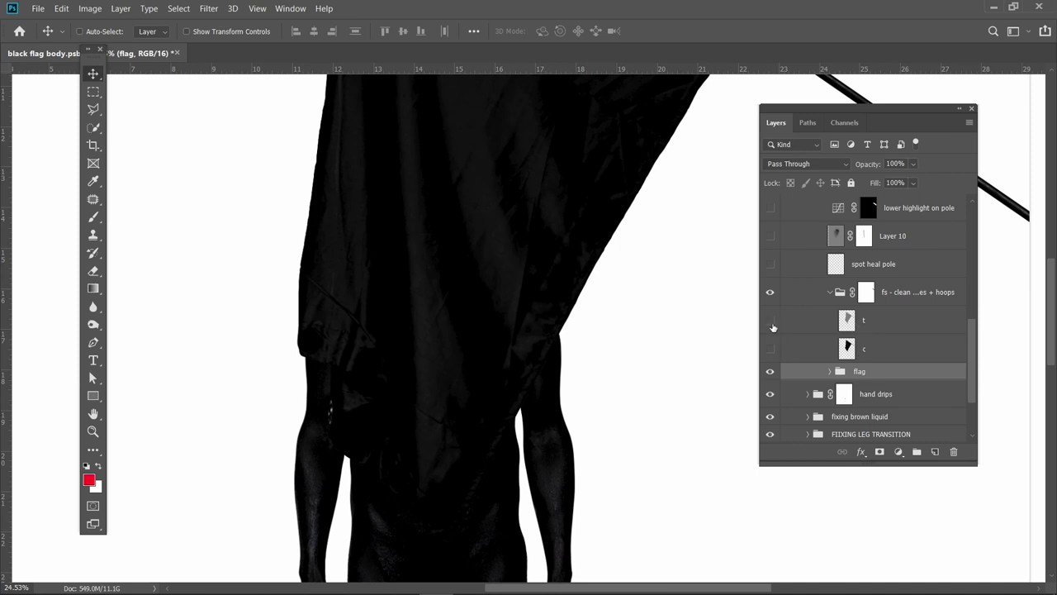
left_click_drag(772, 325, 770, 350)
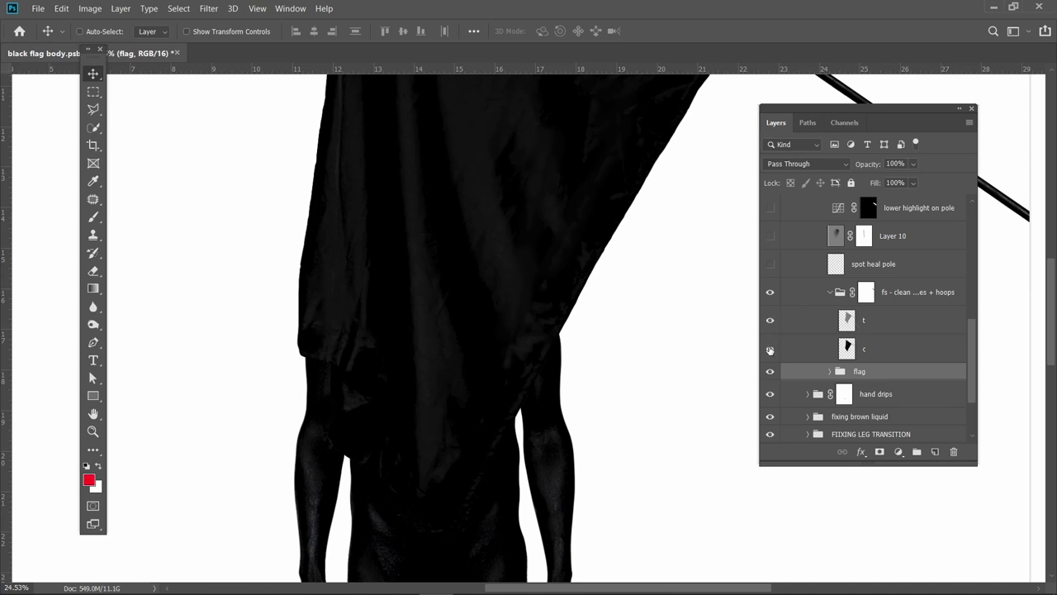
left_click(769, 350, "alt")
left_click(770, 350, "alt")
left_click(869, 353)
left_click(870, 325)
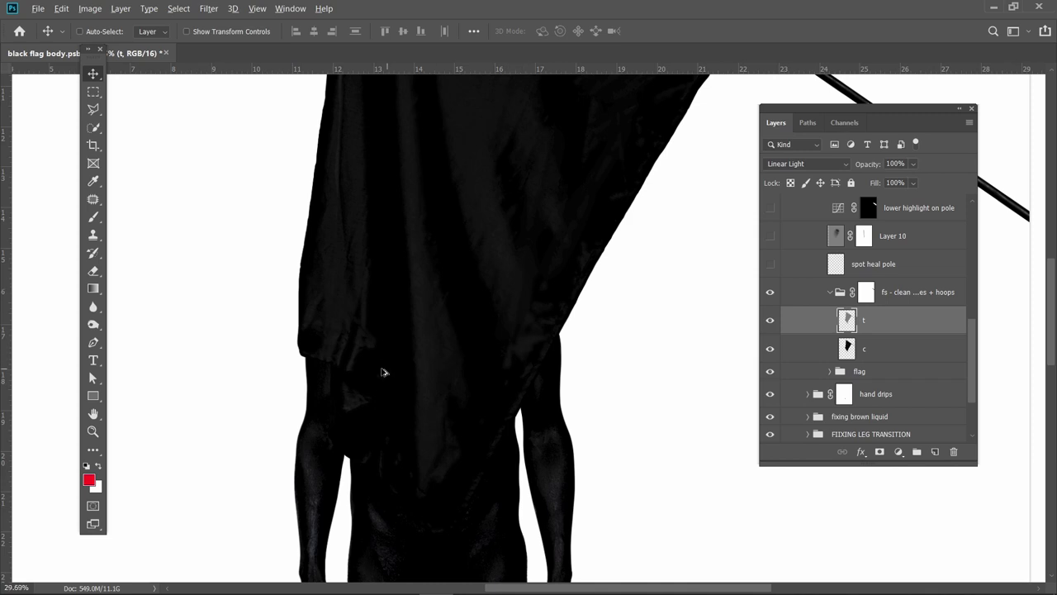
scroll(313, 355, "up", 2)
scroll(320, 350, "up", 3)
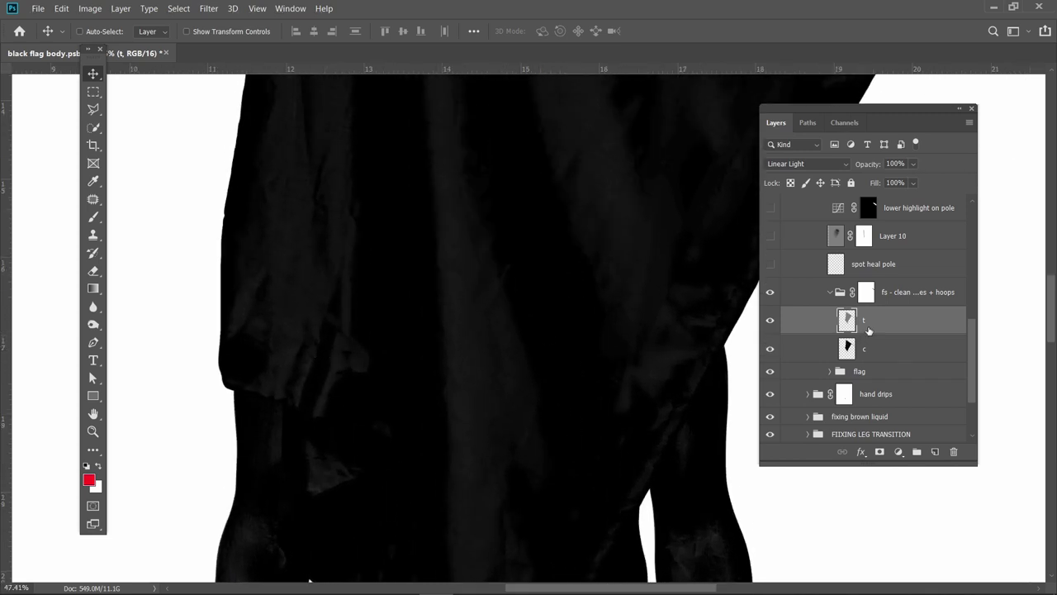
Compare the flag folds with layer t and the clean-up group toggled, leaving both on.
left_click(770, 320)
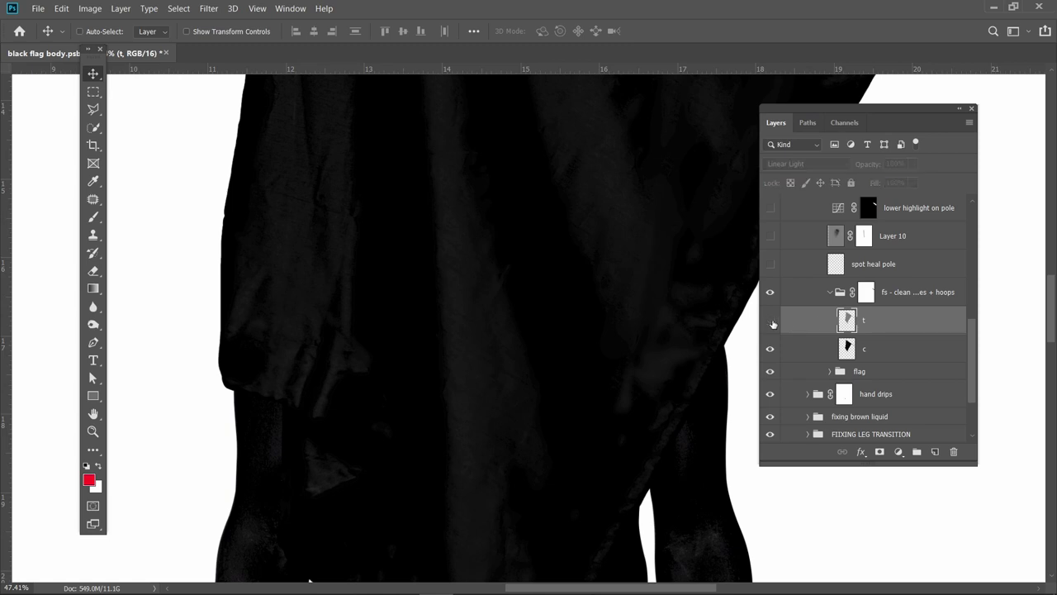
left_click(771, 321)
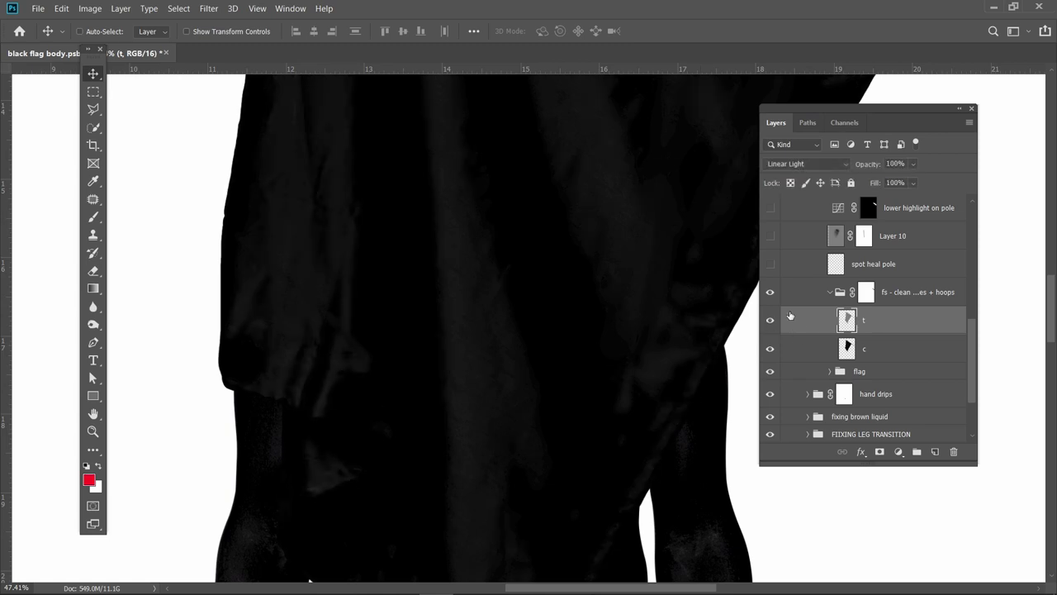
left_click(770, 293)
left_click(770, 292)
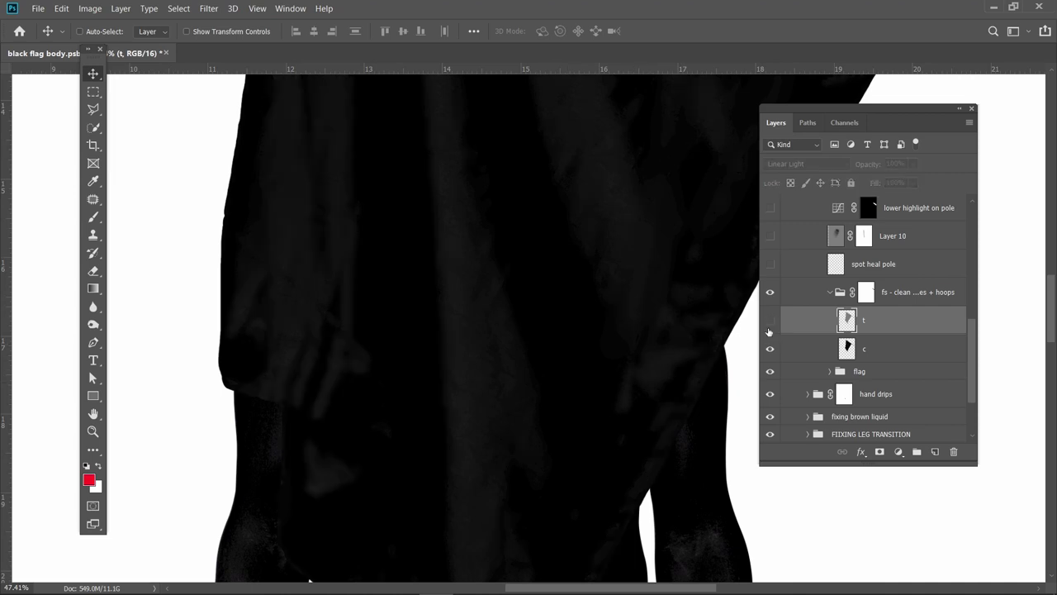
left_click(770, 291)
left_click(770, 291)
left_click(771, 320)
left_click(771, 294)
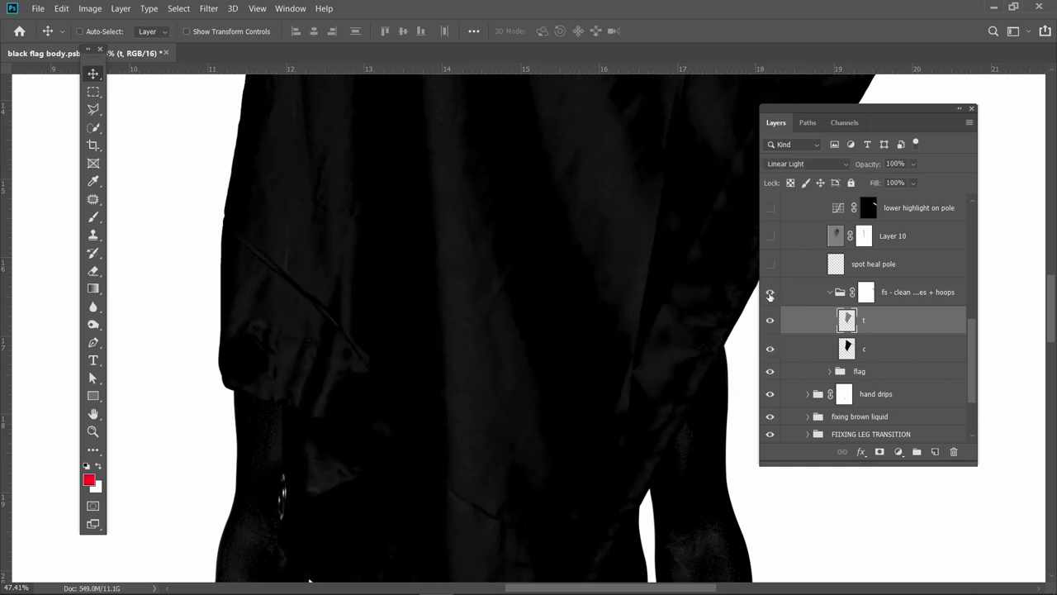
left_click(771, 293)
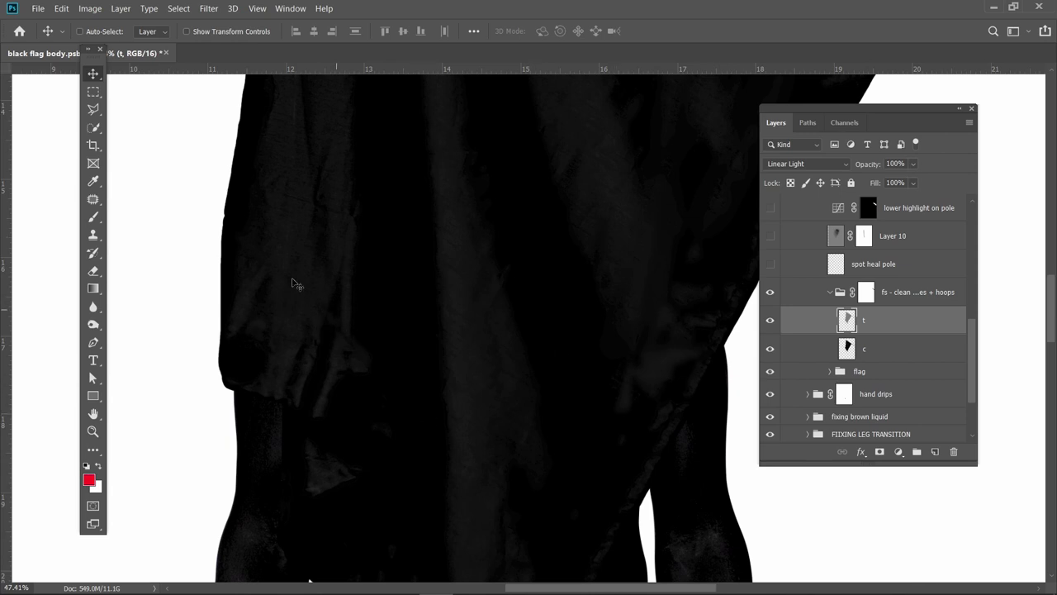
left_click(770, 293)
left_click(770, 293)
scroll(443, 240, "down", 2)
scroll(495, 238, "down", 2)
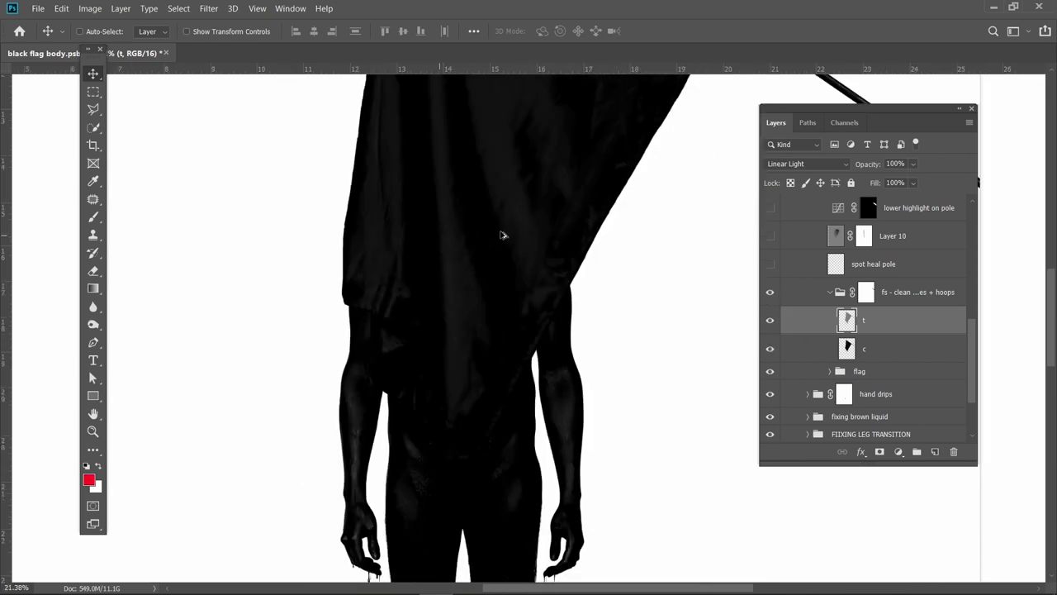
left_click_drag(507, 223, 340, 436)
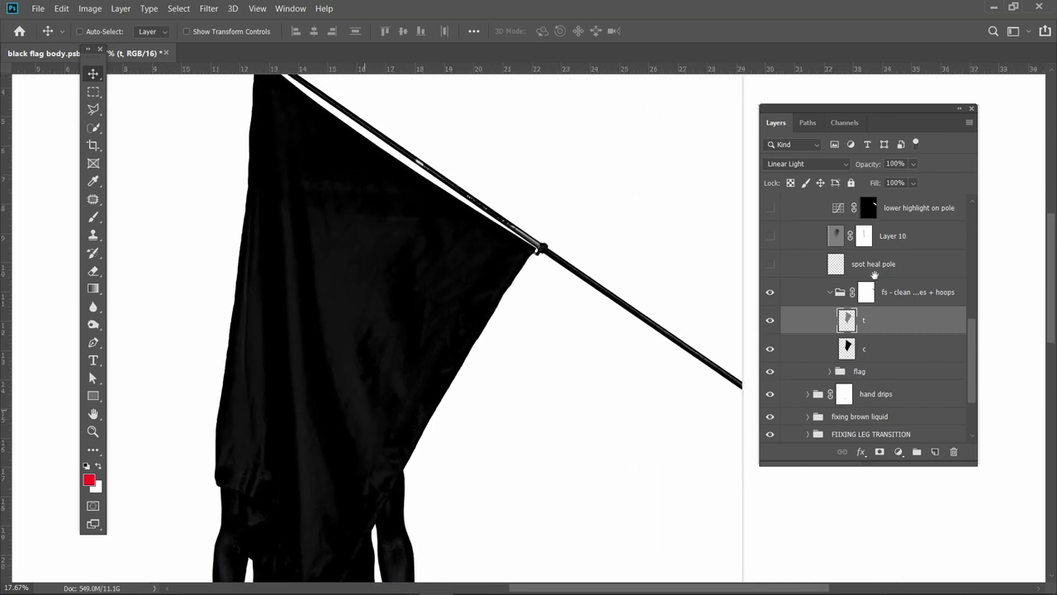
Turn on spot heal pole, solo it to check the pole repair, and leave it visible.
left_click(832, 266)
left_click(771, 264)
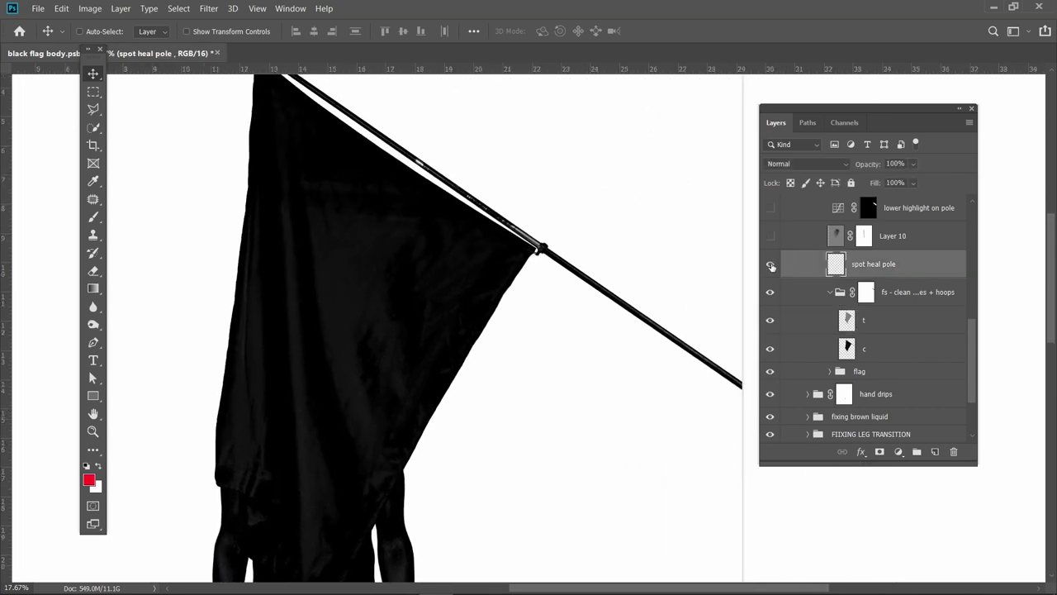
left_click(770, 265, "alt")
scroll(626, 303, "up", 10)
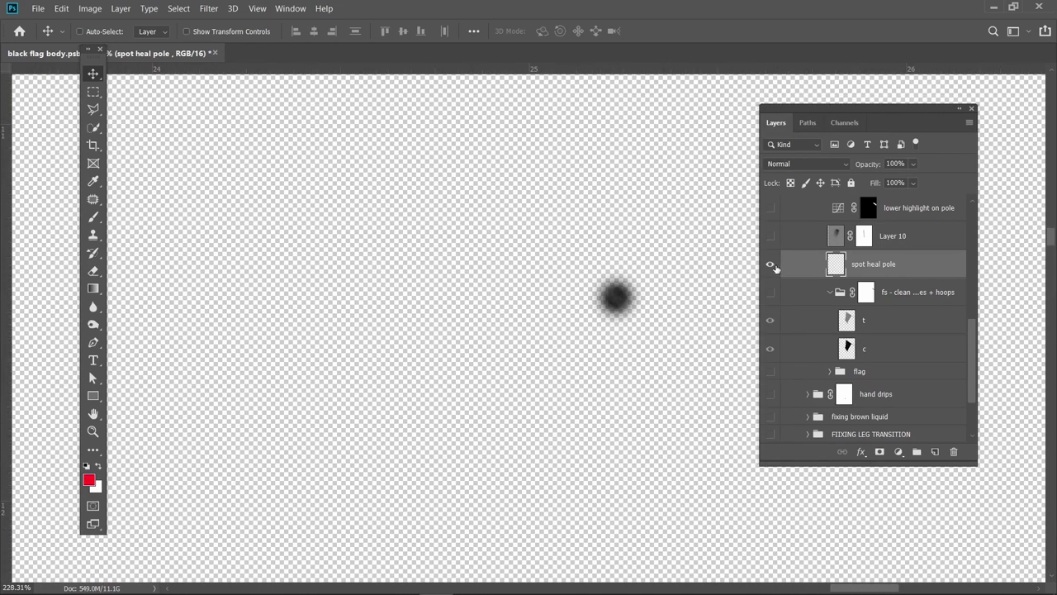
left_click(770, 264, "alt")
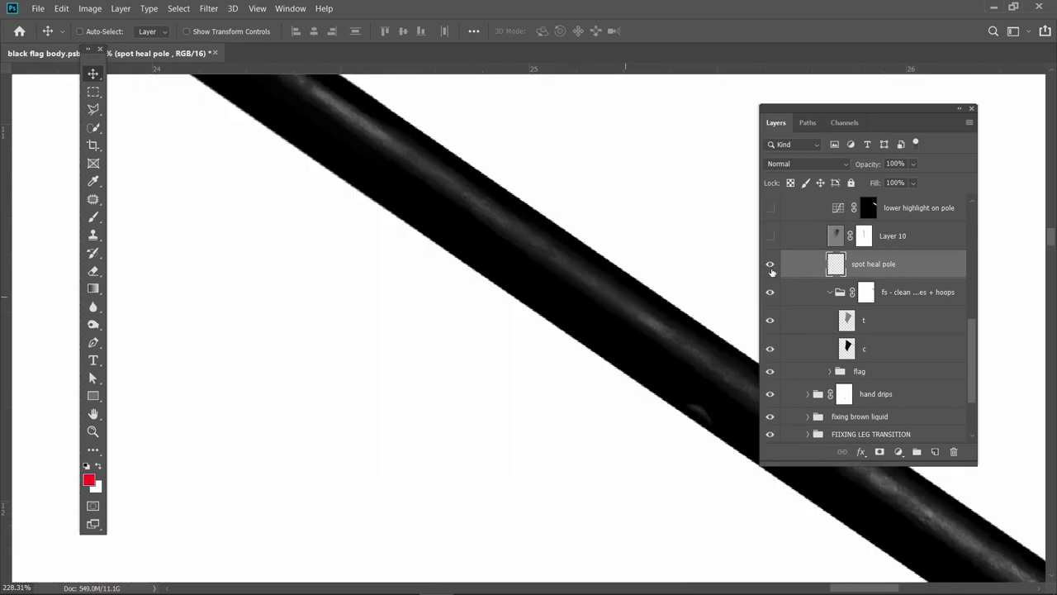
left_click(771, 271)
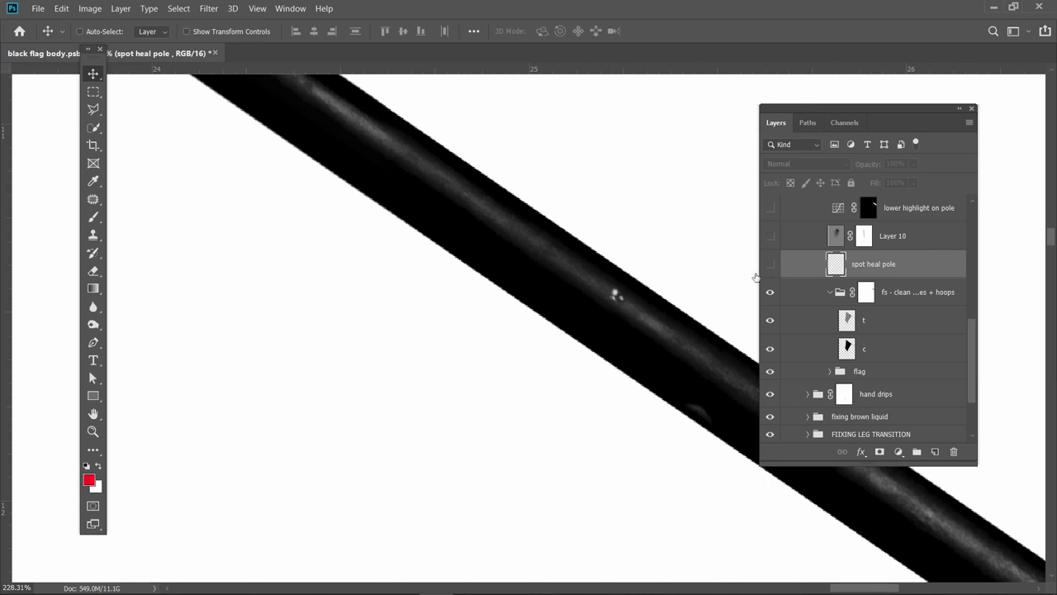
scroll(615, 294, "down", 5)
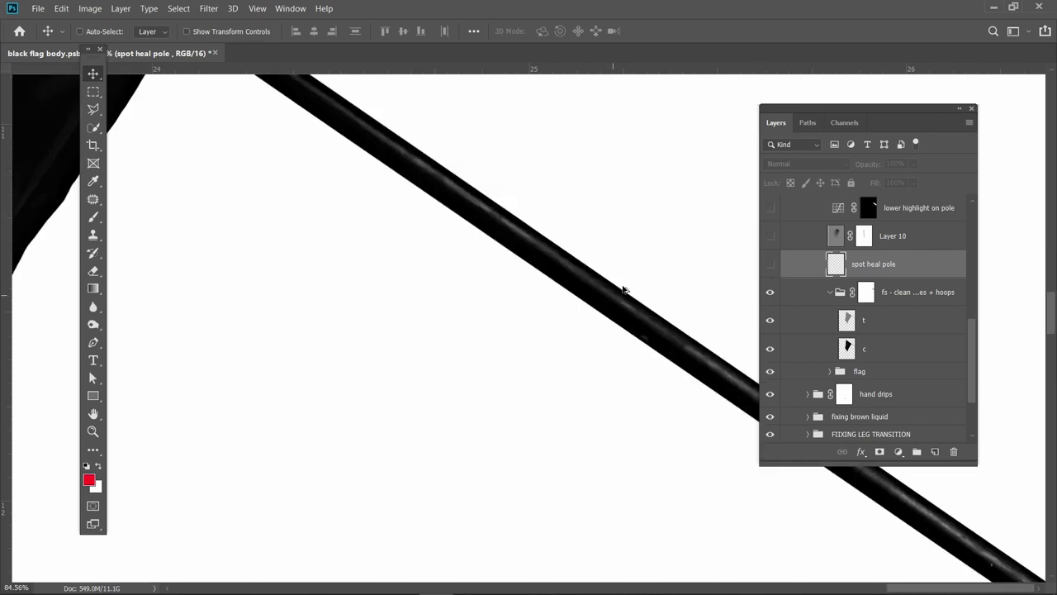
scroll(624, 291, "down", 3)
left_click(776, 268)
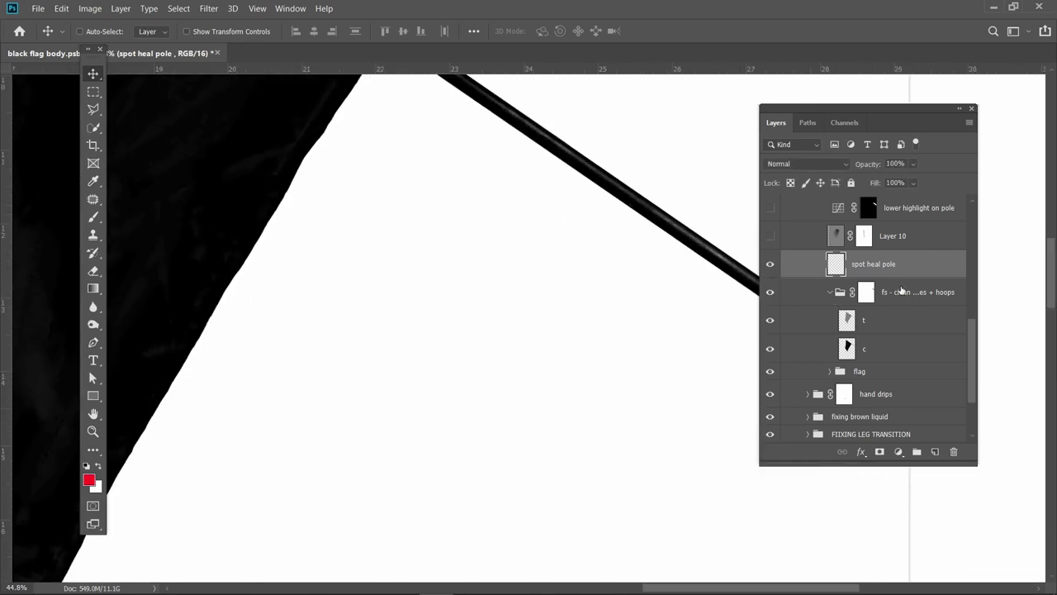
scroll(901, 291, "up", 6)
Inspect Layer 10's mask and toggle the Soft Light layer to compare, leaving it on.
scroll(901, 368, "down", 2)
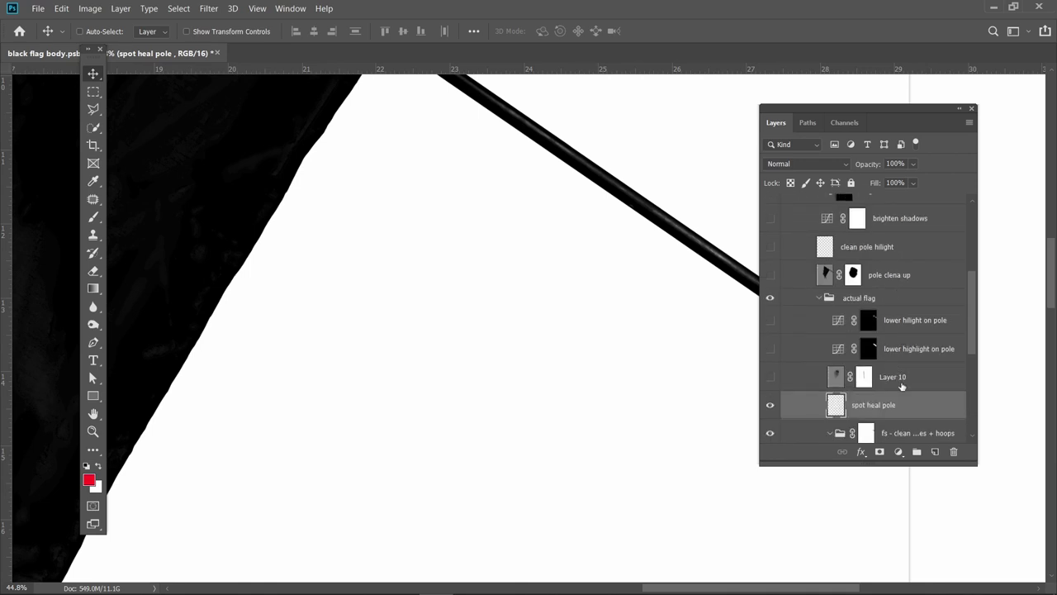
scroll(350, 321, "down", 4)
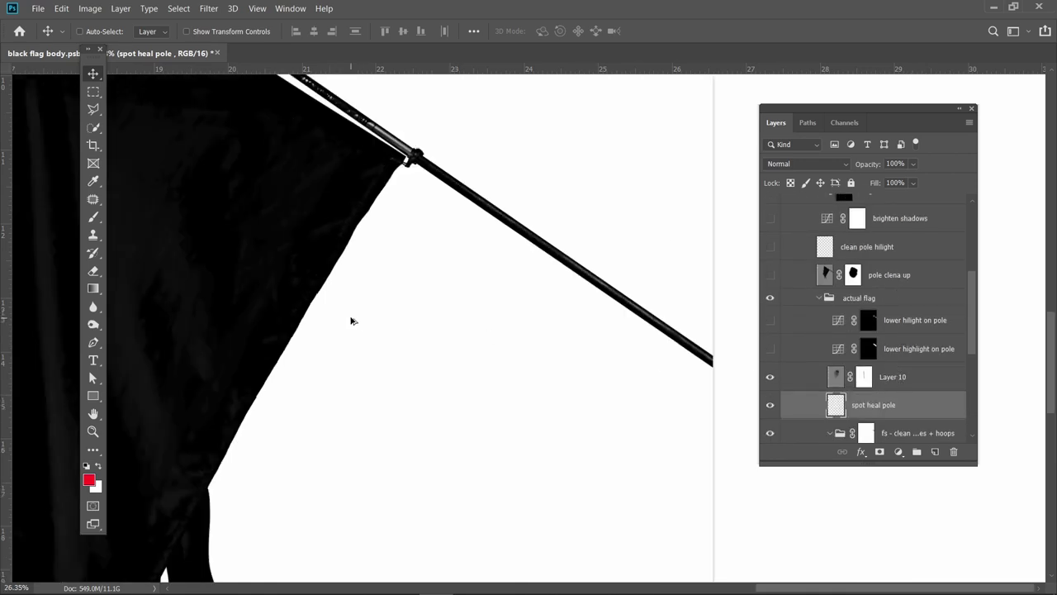
scroll(349, 321, "down", 3)
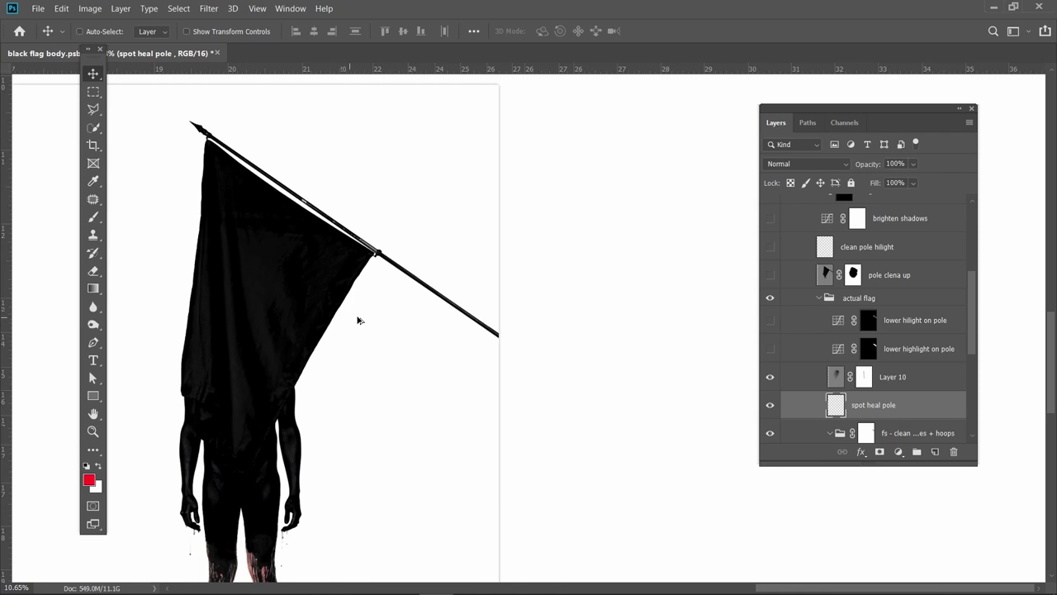
left_click(863, 377, "alt")
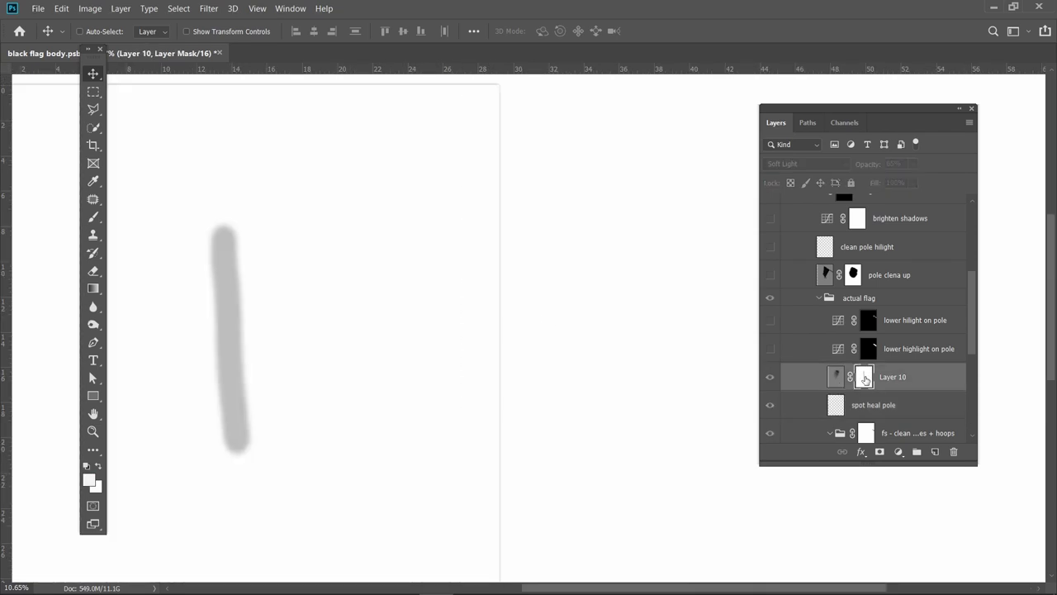
left_click(863, 377, "alt")
scroll(233, 338, "up", 2)
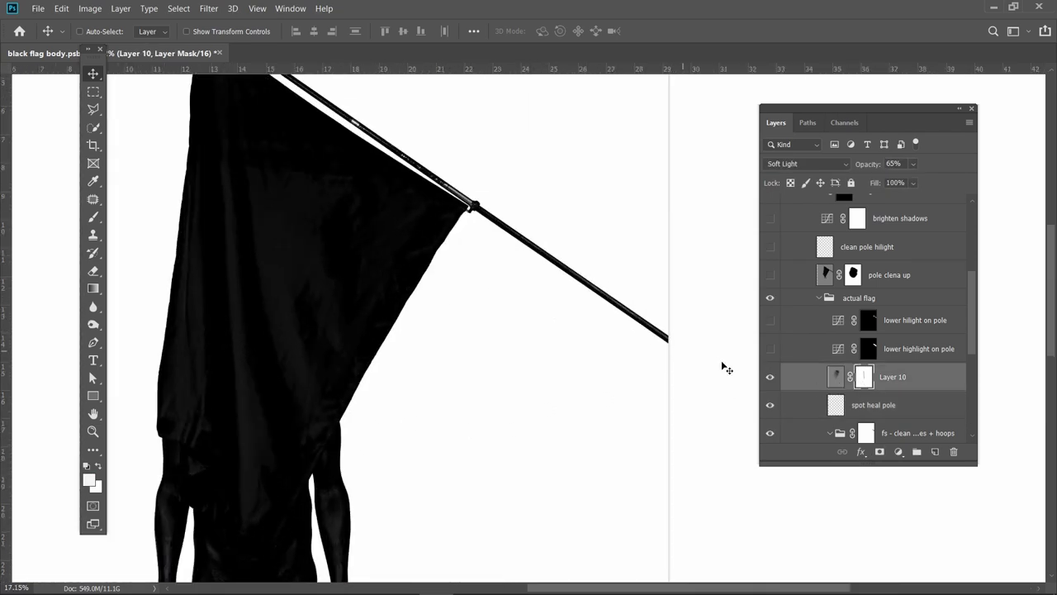
left_click(770, 378)
left_click(770, 378)
scroll(291, 317, "up", 1)
scroll(290, 316, "up", 1)
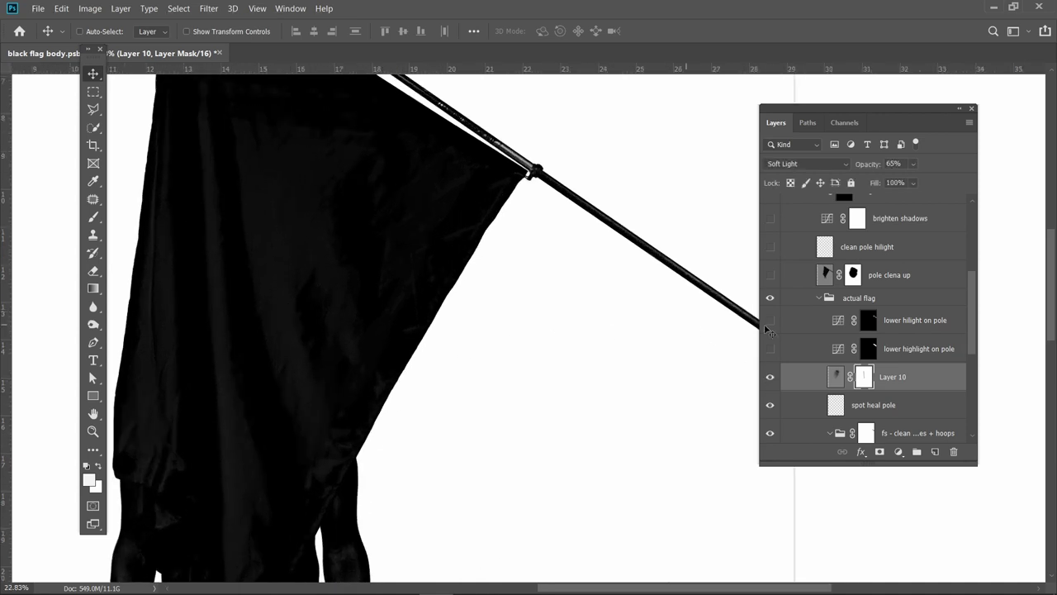
left_click(769, 378)
left_click(769, 378)
left_click(865, 382, "alt")
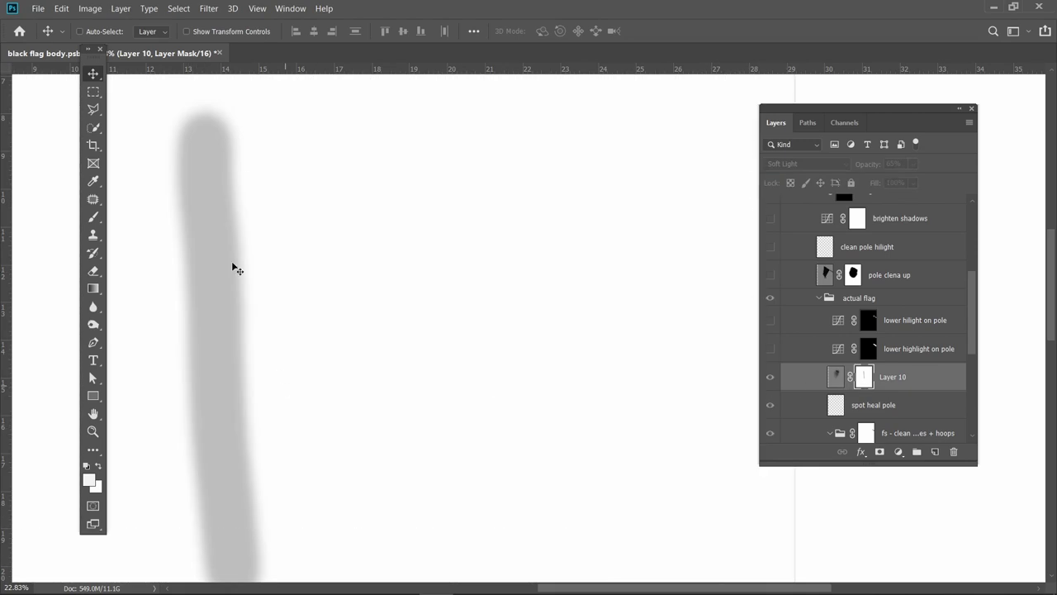
left_click(859, 380, "alt")
Turn on the first lower hilight on pole layer and compare the pole with it off and on.
left_click(903, 355)
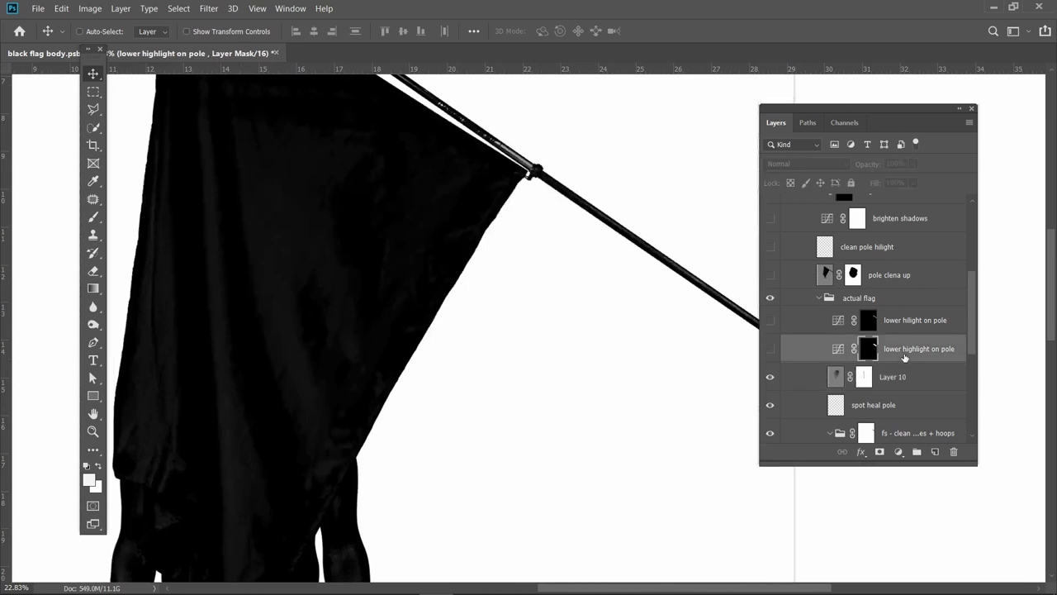
left_click(768, 349)
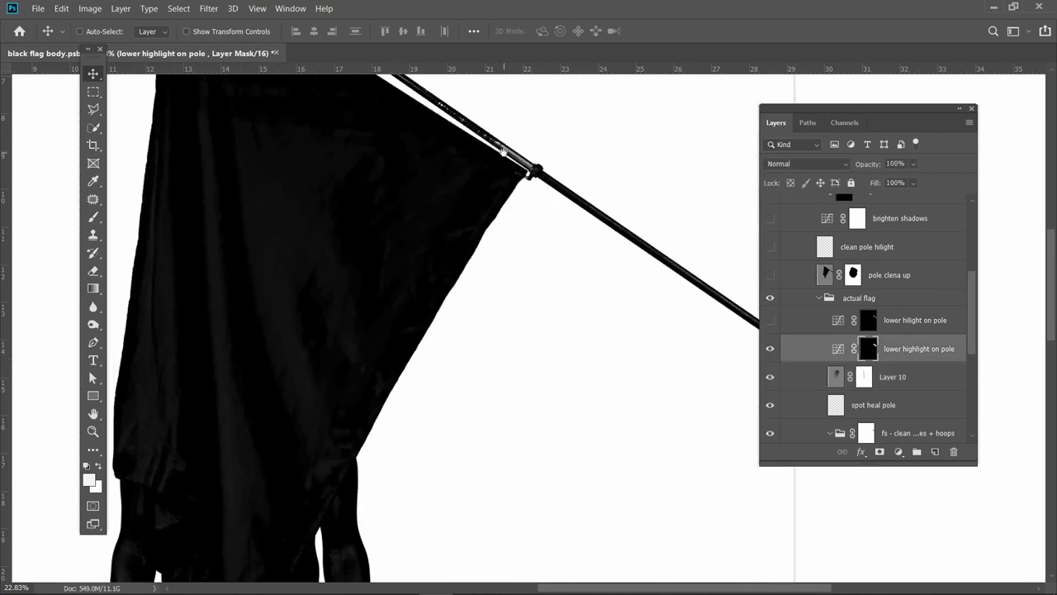
left_click_drag(502, 152, 387, 287)
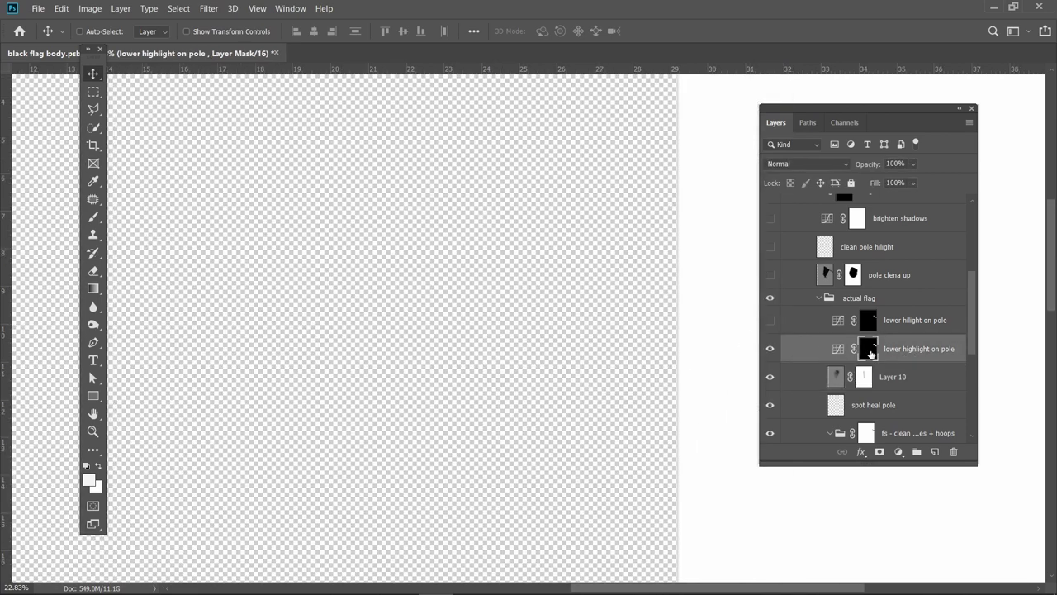
scroll(676, 490, "up", 3)
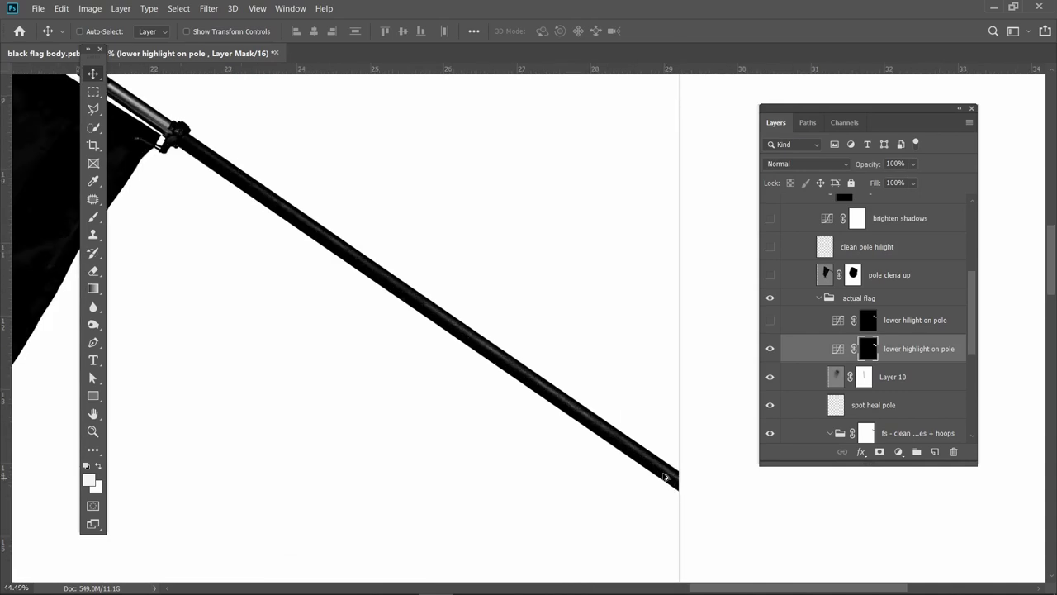
scroll(512, 385, "up", 5)
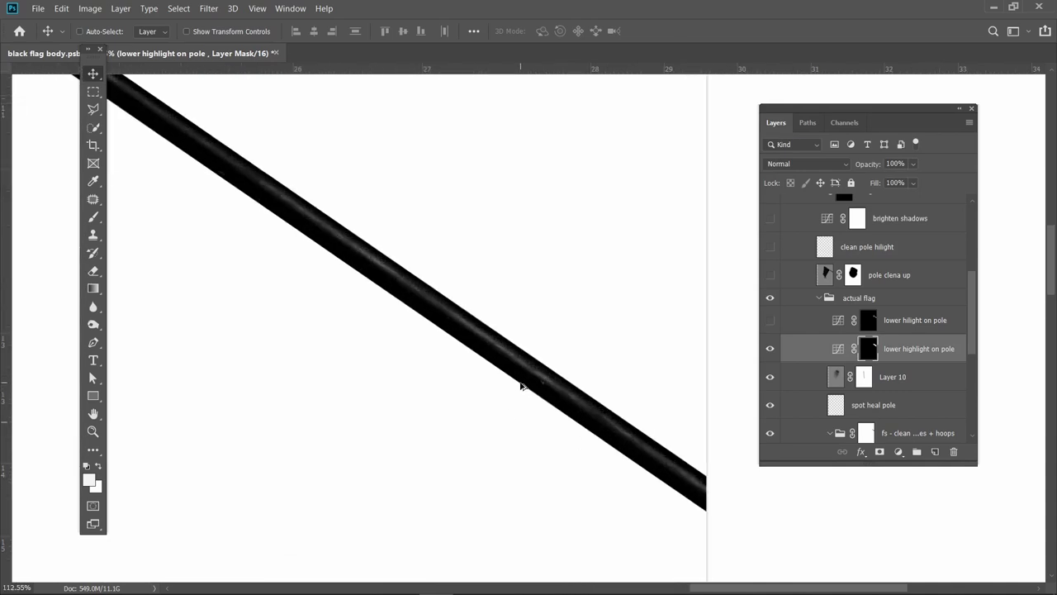
scroll(521, 384, "up", 3)
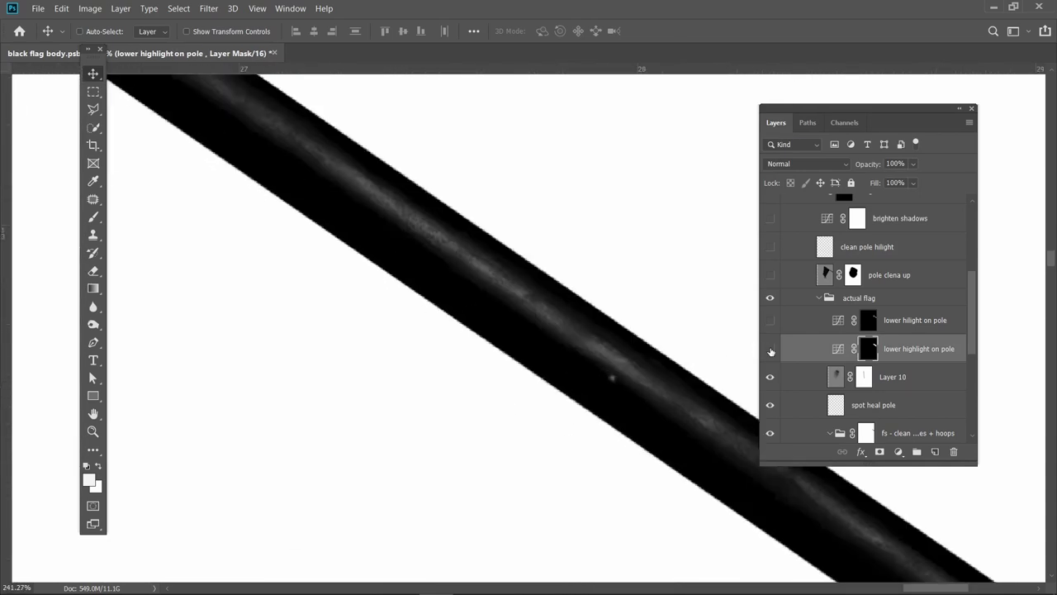
left_click(770, 350)
left_click(770, 350)
scroll(607, 374, "down", 2)
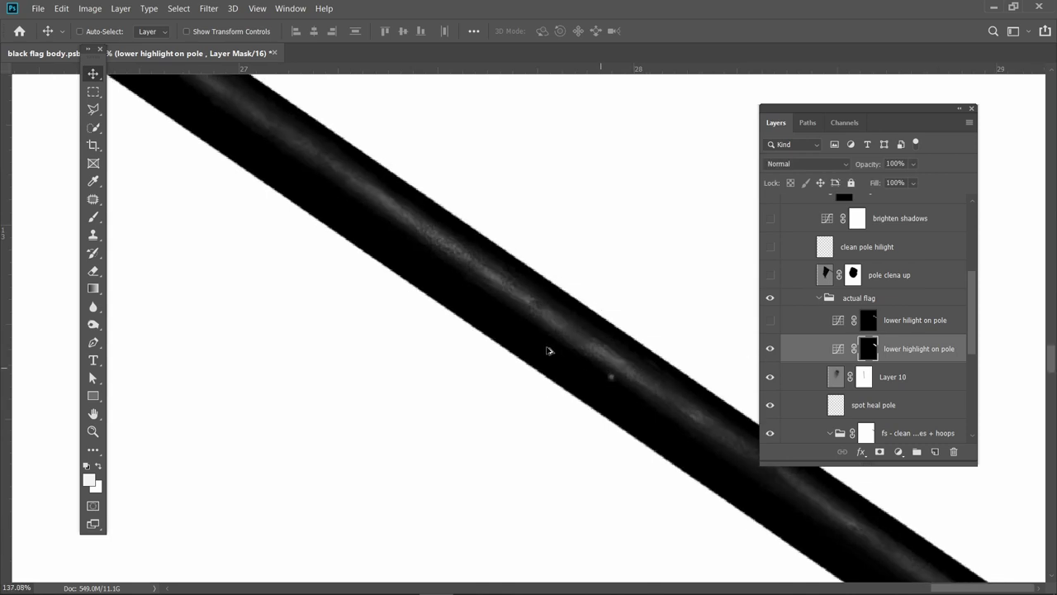
scroll(548, 351, "down", 3)
Enable the second lower hilight on pole adjustment and collapse the actual flag group.
left_click(783, 323)
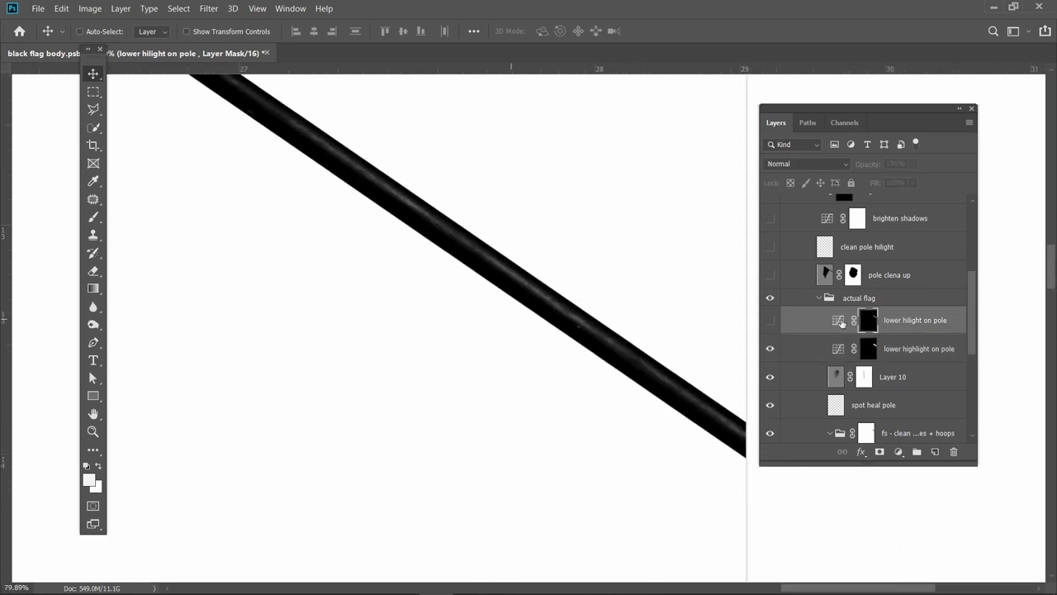
left_click(770, 322)
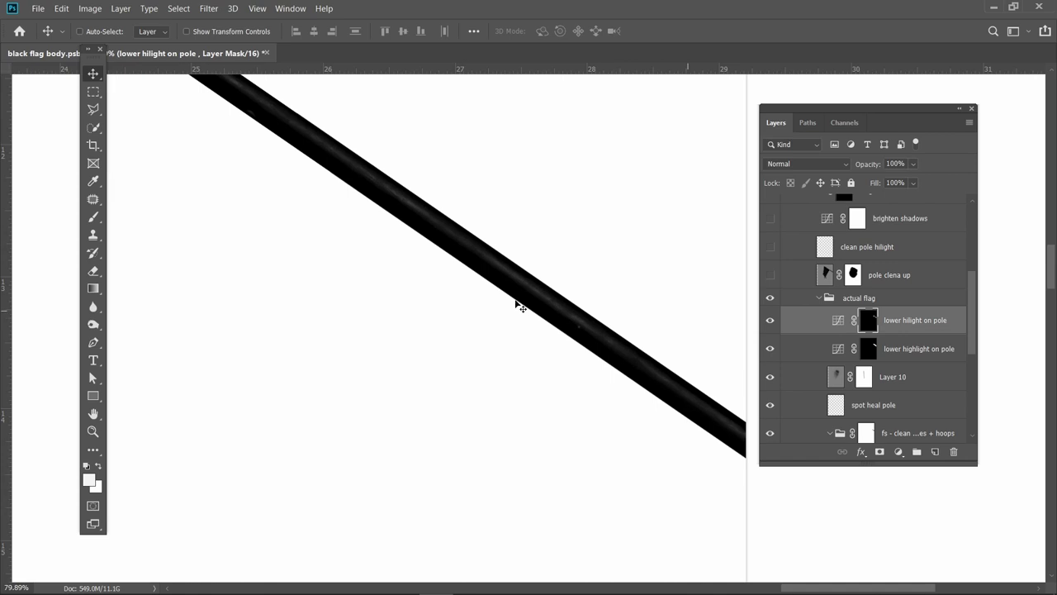
left_click_drag(492, 263, 569, 339)
scroll(570, 342, "down", 12)
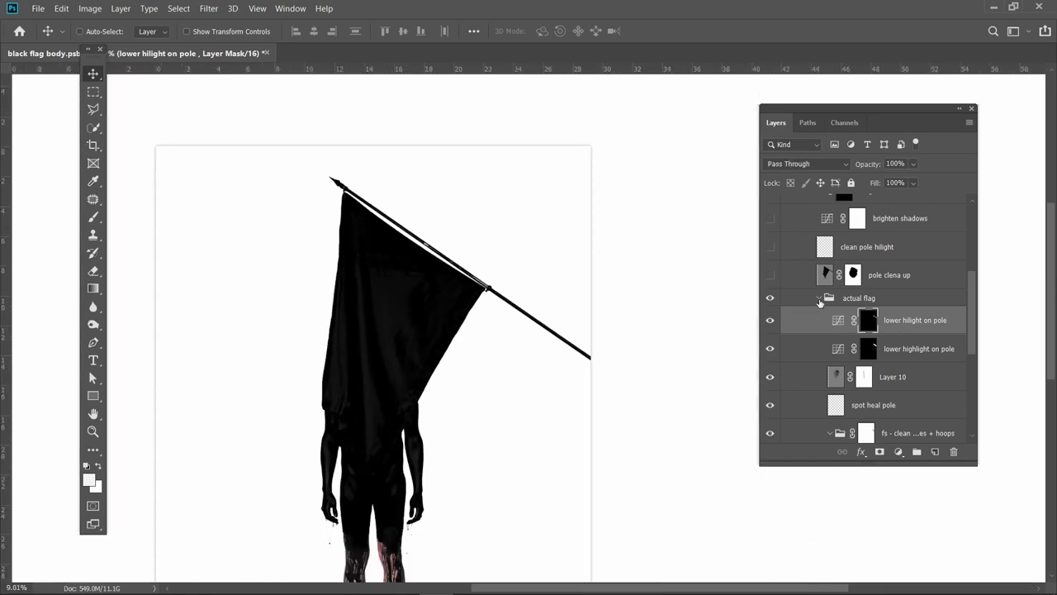
left_click(818, 298)
Turn on the pole clena up layer and toggle it to compare the pole.
left_click(801, 273)
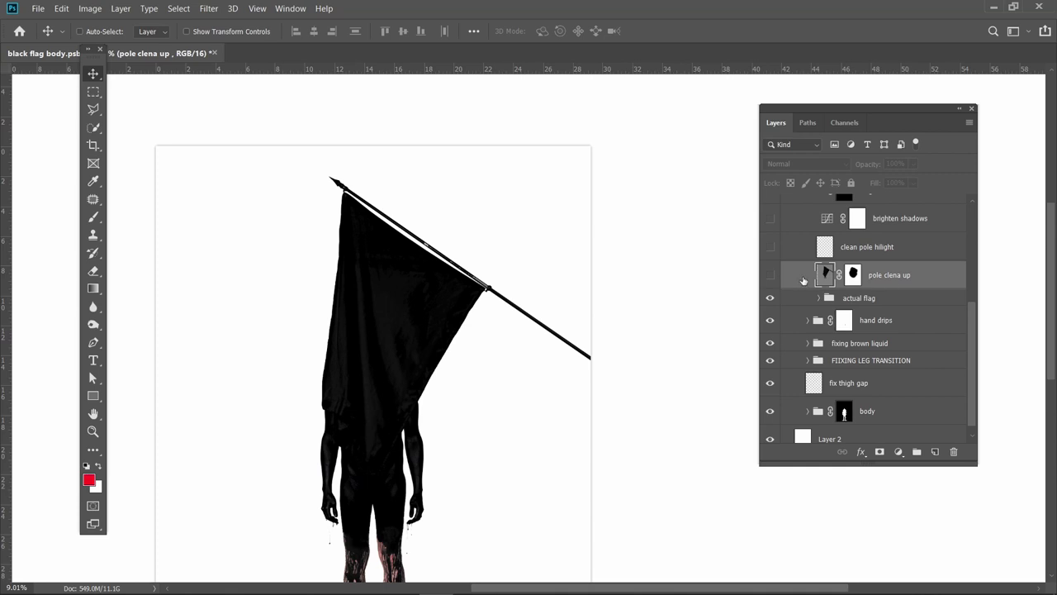
left_click(769, 275)
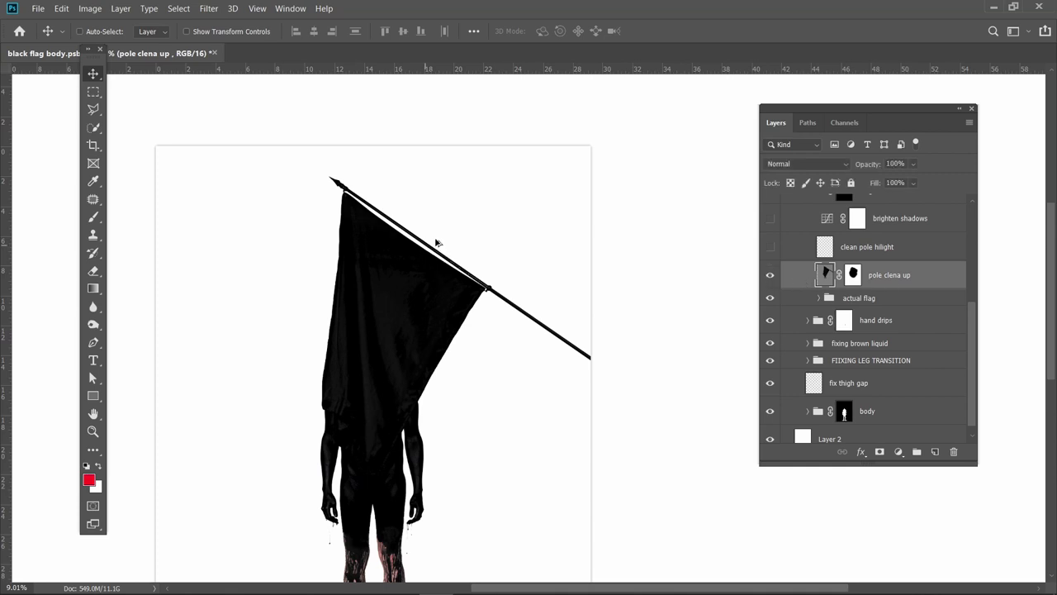
scroll(436, 242, "up", 8)
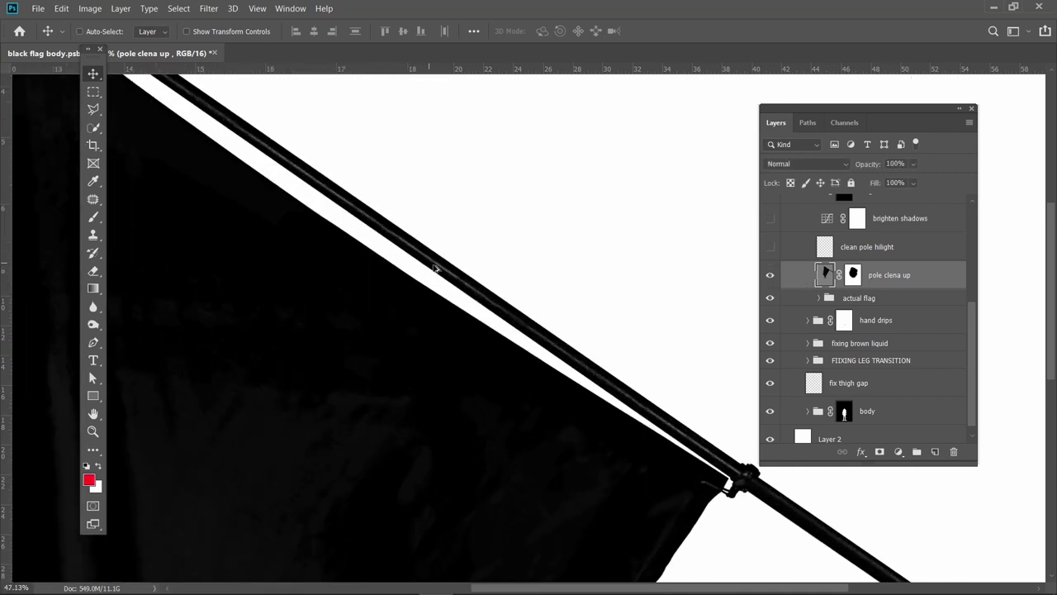
scroll(436, 269, "up", 2)
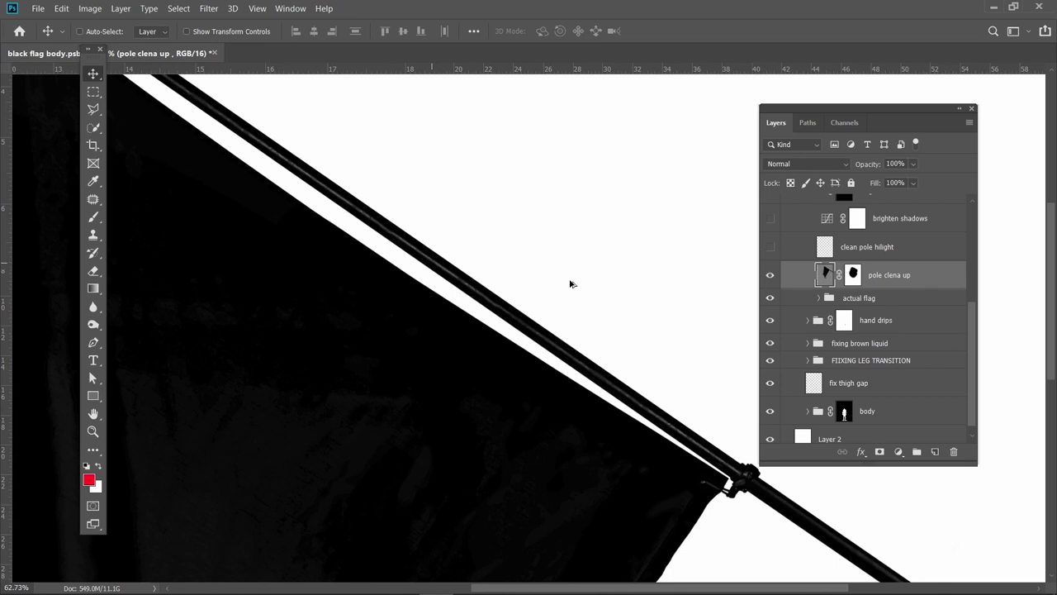
left_click(770, 275)
left_click(770, 275)
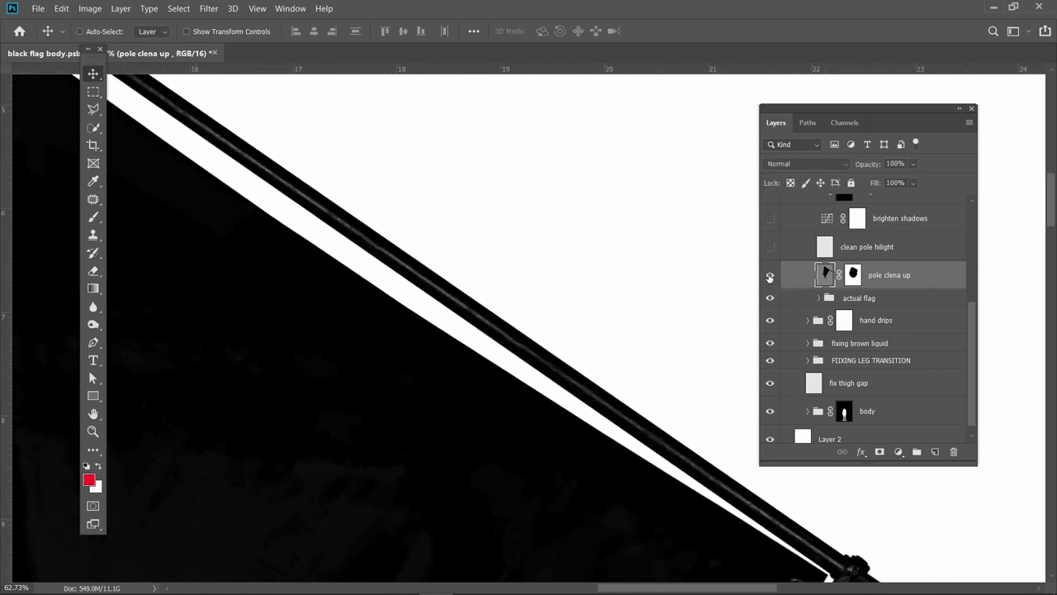
left_click(769, 276)
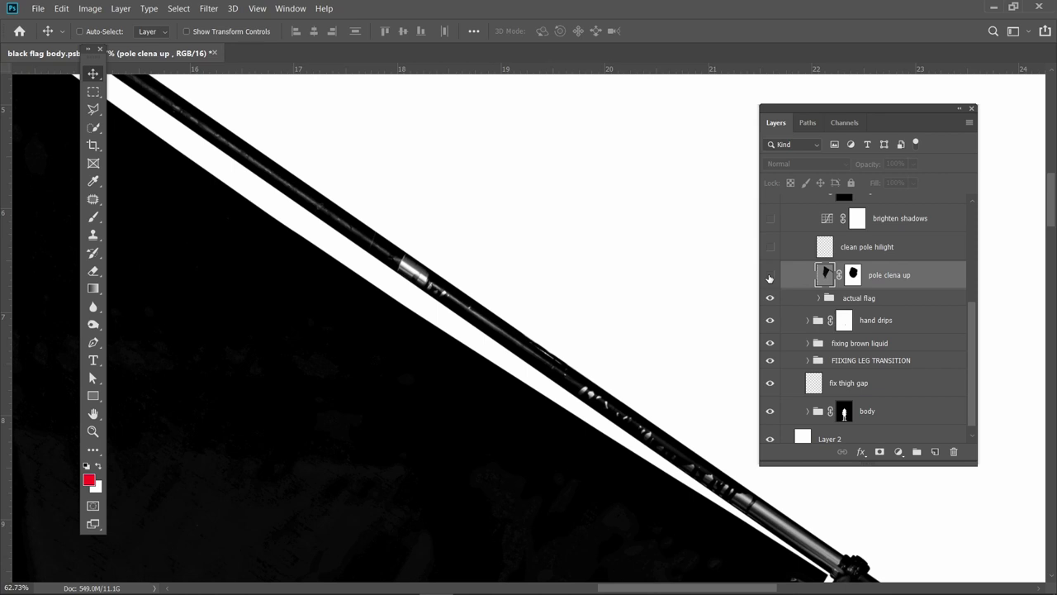
left_click(769, 277)
Check the flag top with pole clena up hidden and shown, leaving it on.
scroll(550, 353, "down", 1)
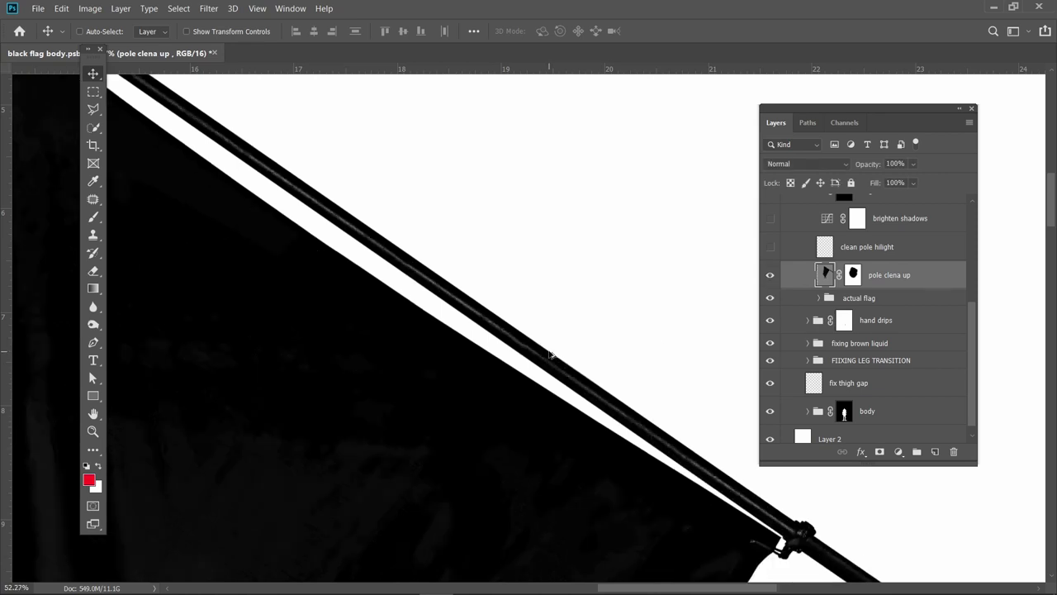
scroll(550, 354, "down", 2)
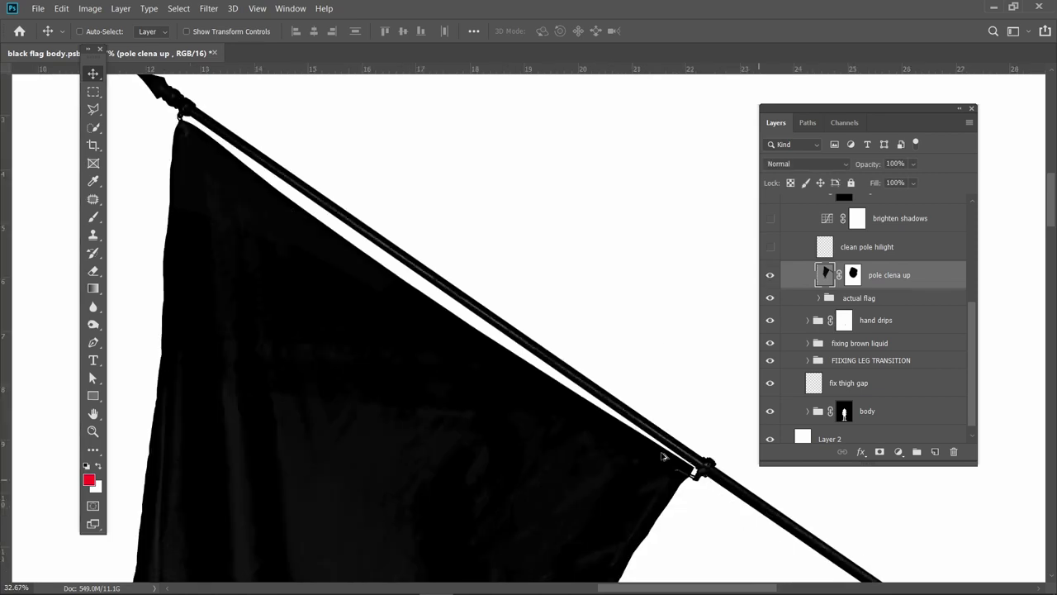
scroll(662, 456, "down", 1)
scroll(658, 434, "down", 3)
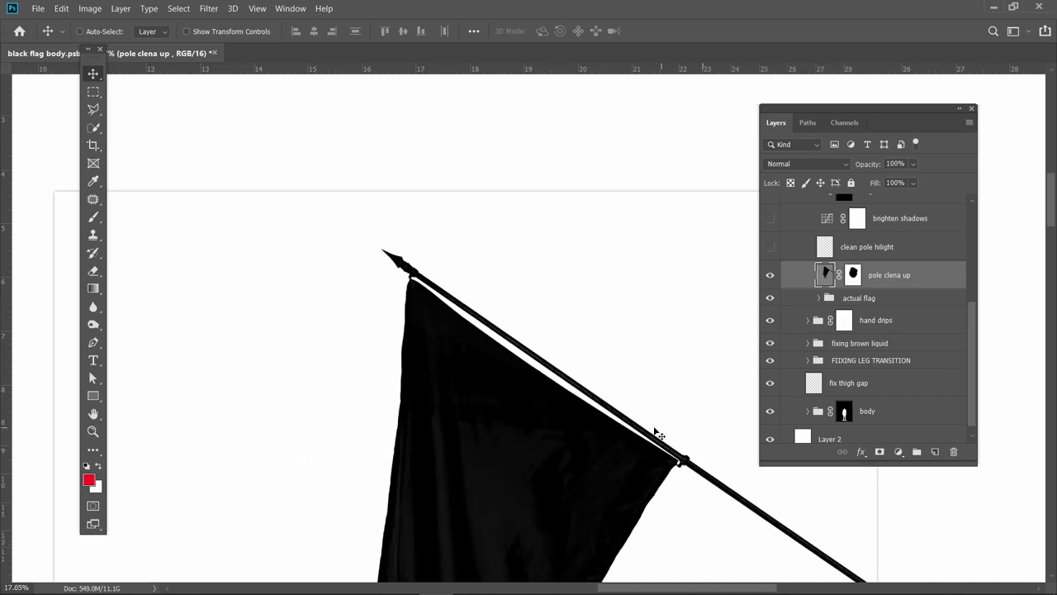
left_click_drag(651, 421, 515, 273)
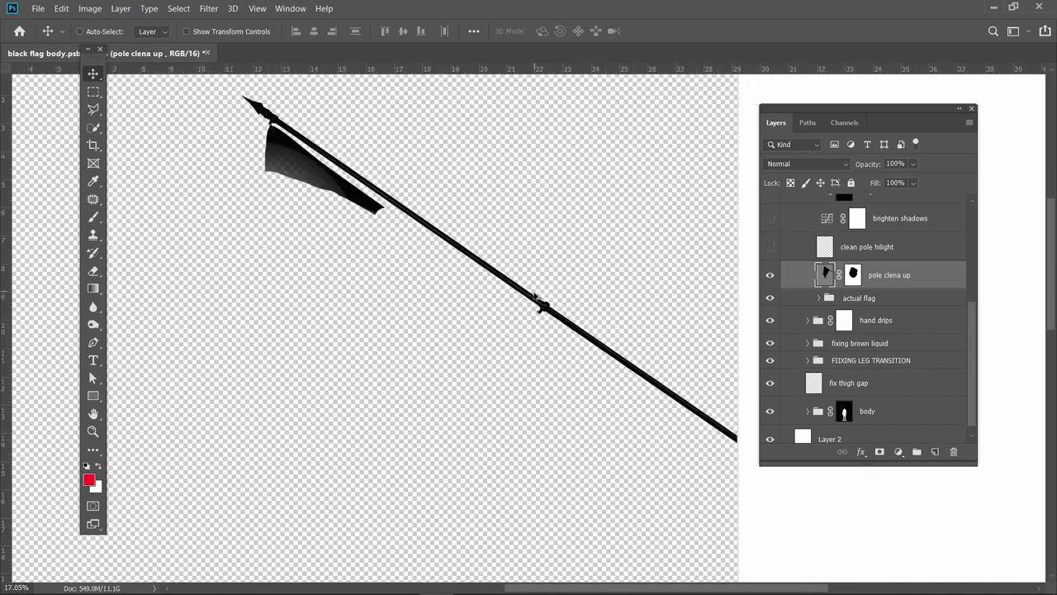
left_click(770, 275, "alt")
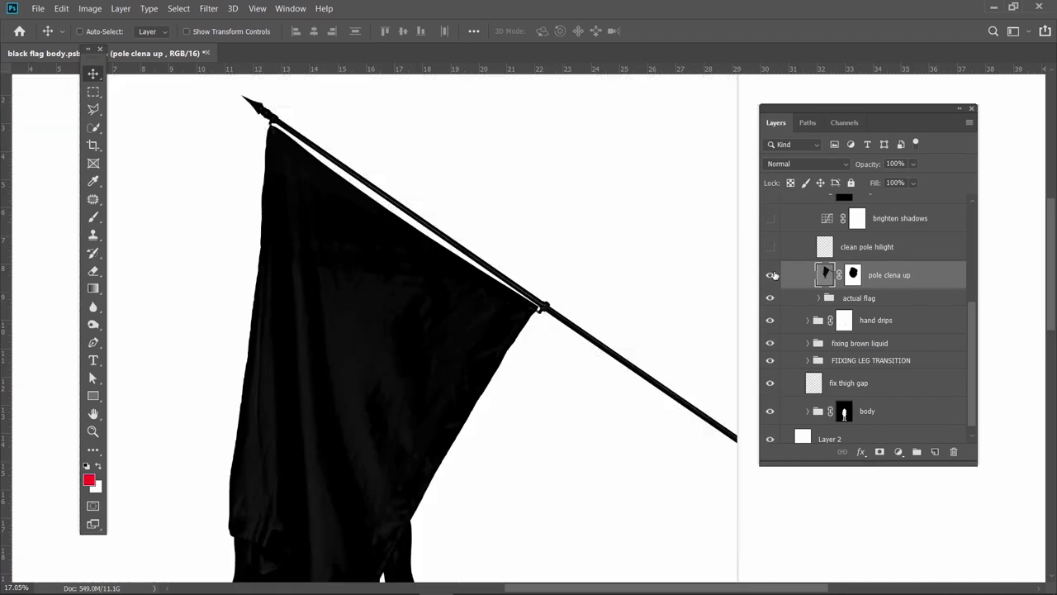
left_click(770, 276)
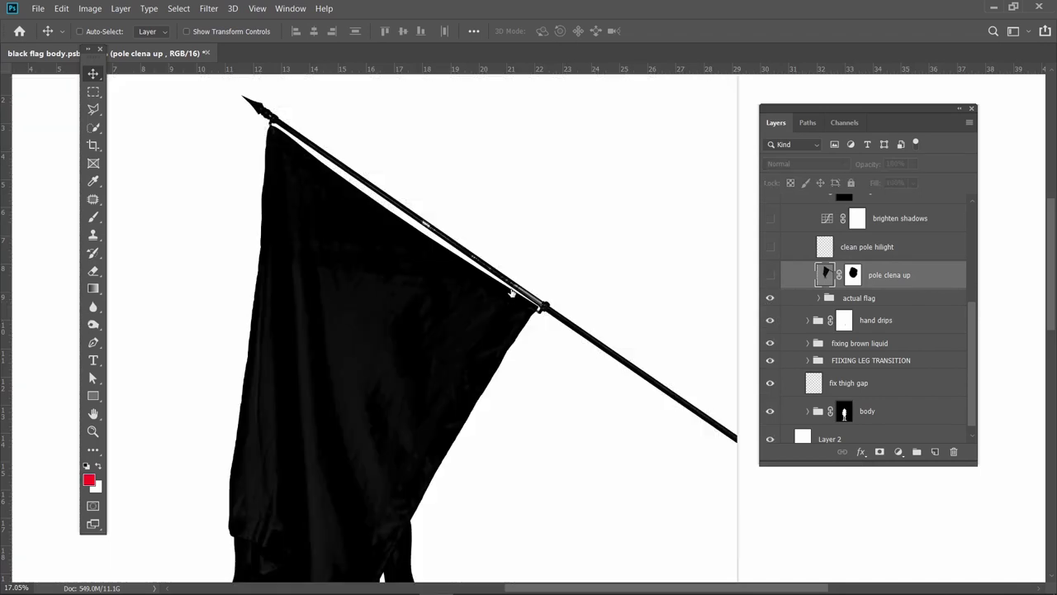
left_click(771, 275)
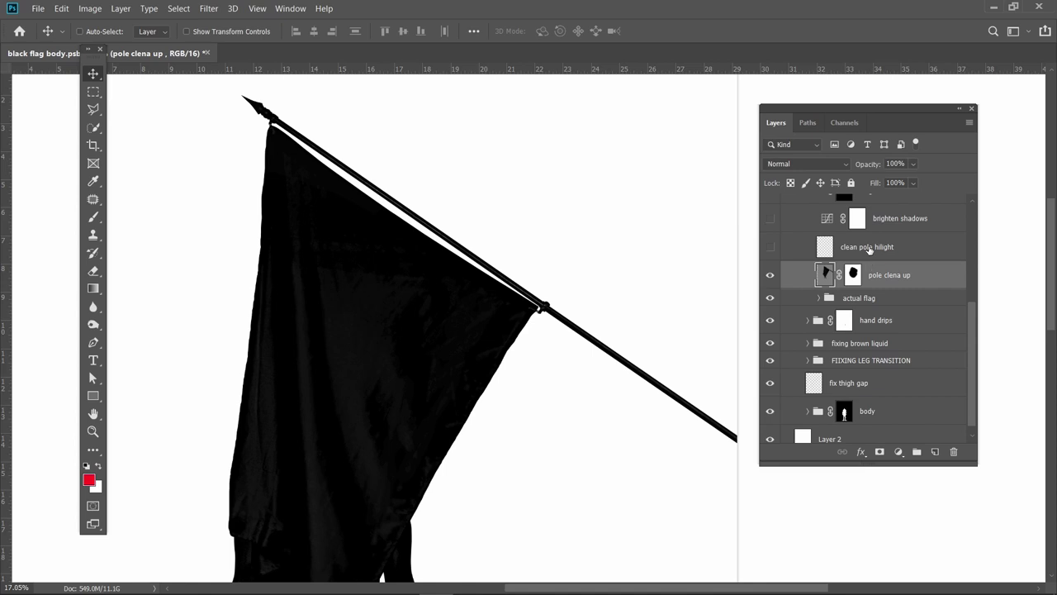
Turn on clean pole hilight, solo it, and compare the pole with it hidden and shown.
left_click(826, 248)
left_click(770, 248)
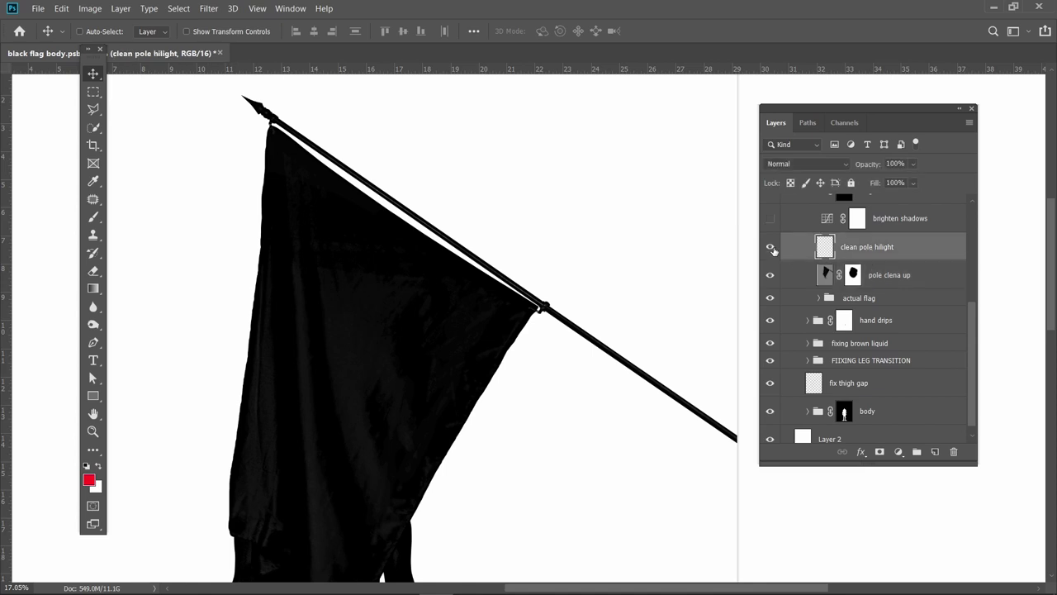
left_click(770, 247, "alt")
left_click(770, 247, "alt")
scroll(444, 234, "up", 5)
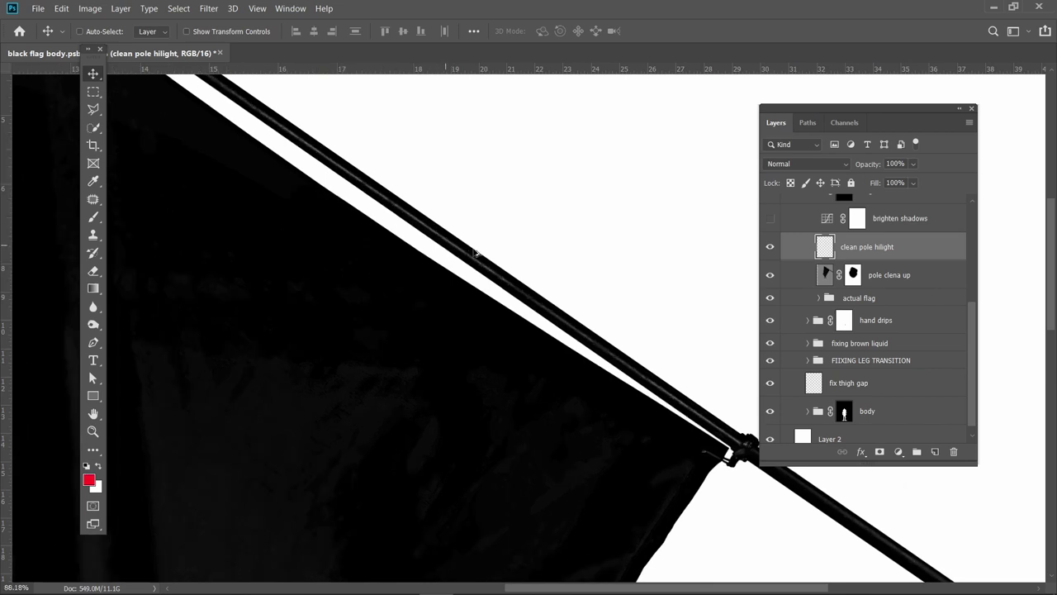
left_click(769, 248)
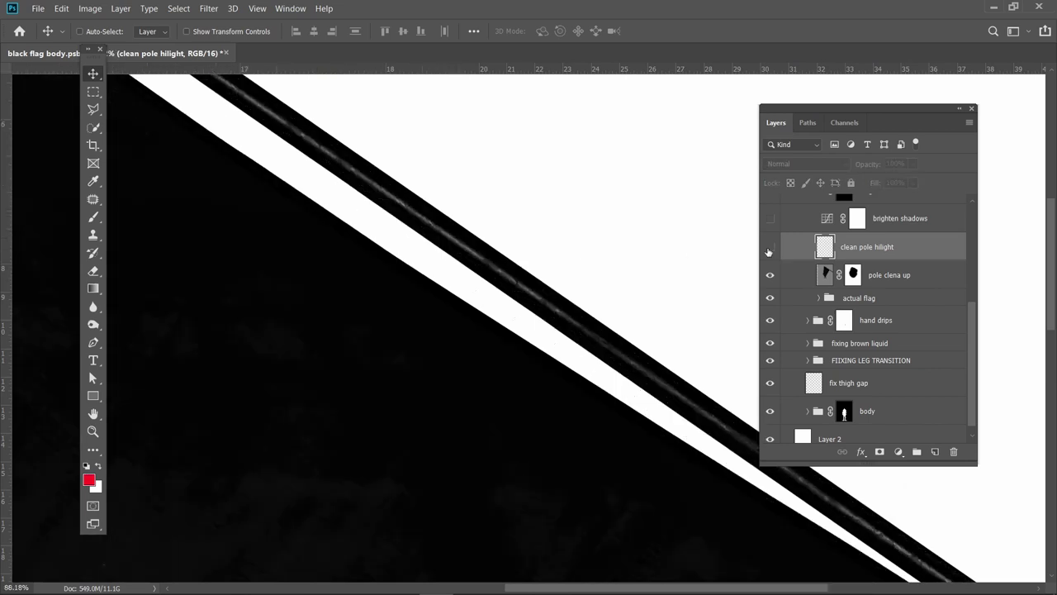
left_click(769, 248)
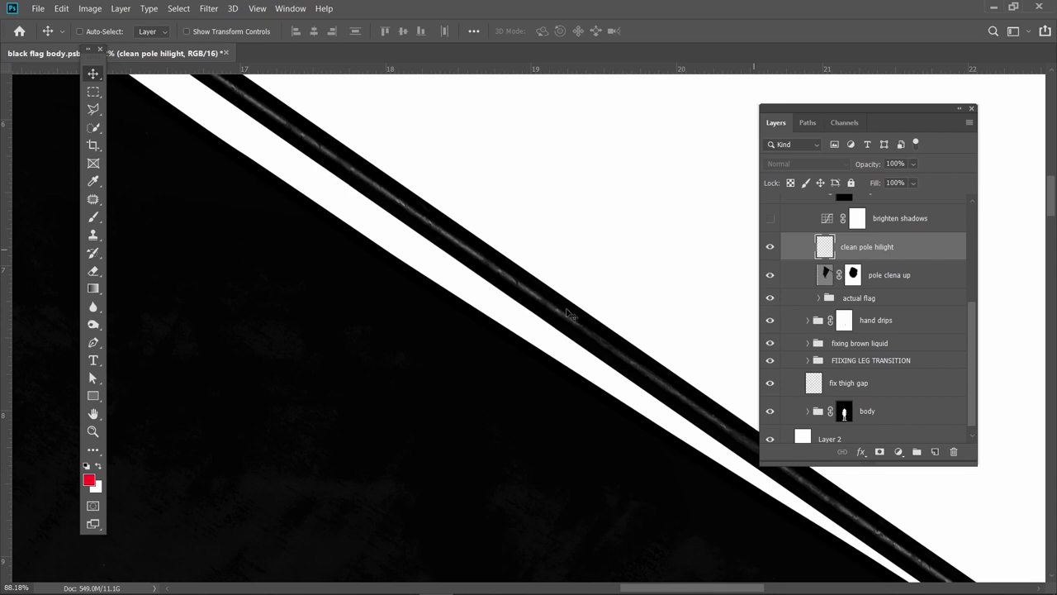
scroll(428, 218, "down", 10)
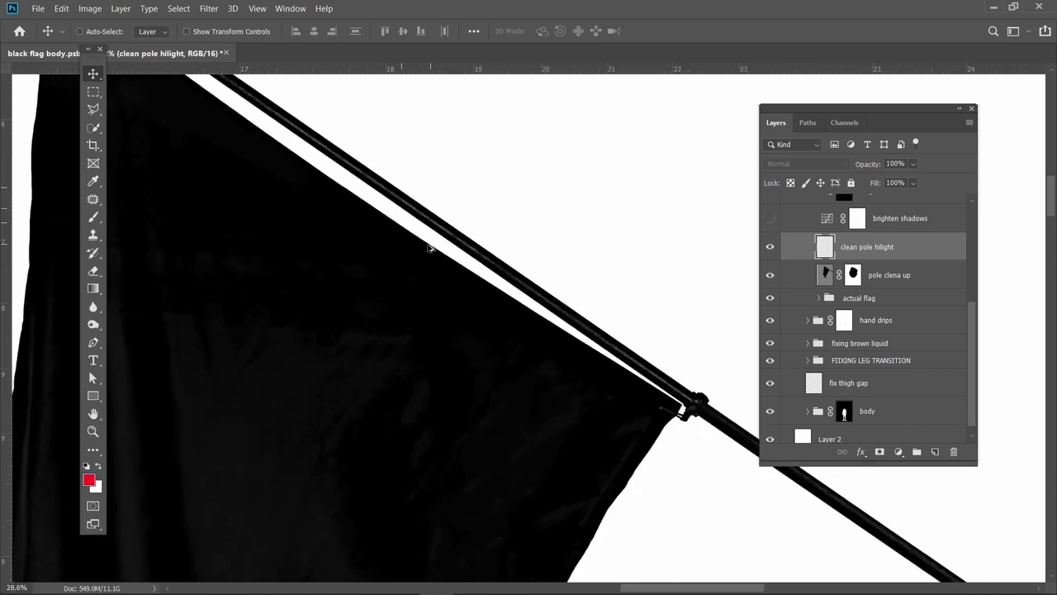
scroll(450, 253, "down", 3)
scroll(867, 331, "up", 3)
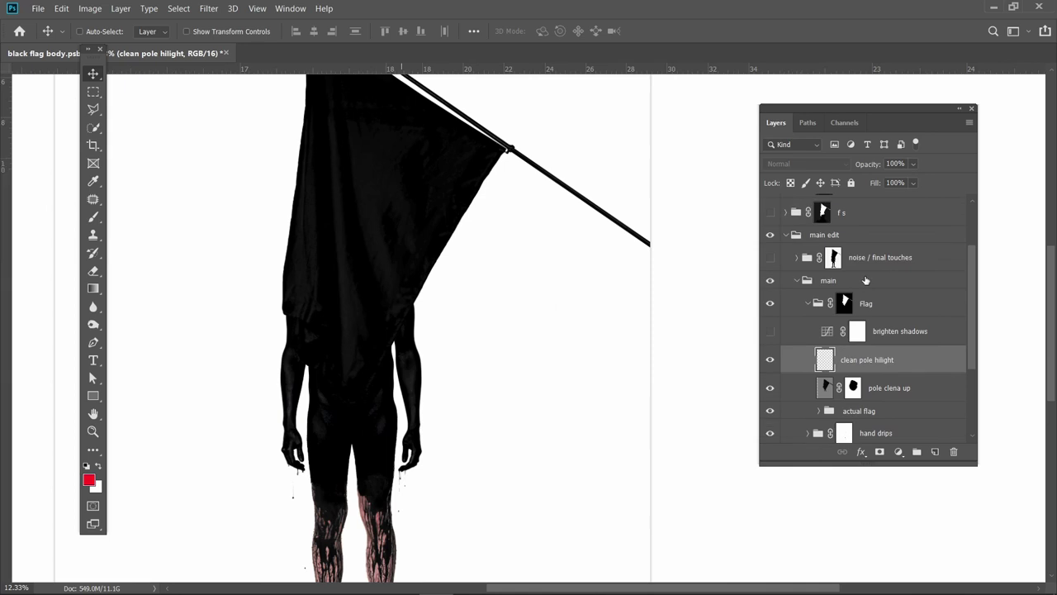
Turn on the brighten shadows adjustment and collapse the main group.
left_click(890, 331)
left_click(770, 333)
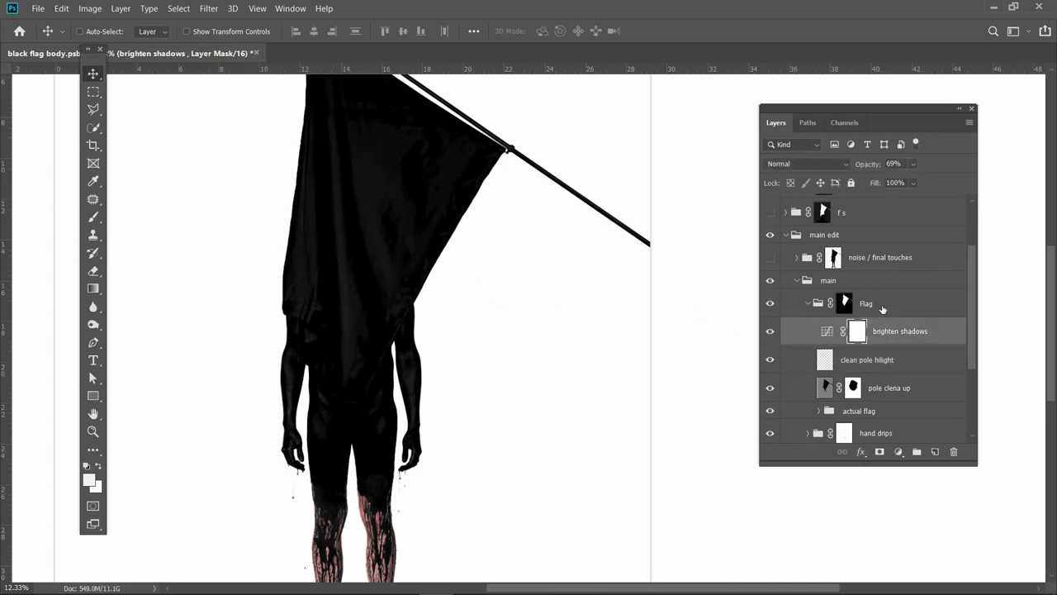
left_click(805, 306)
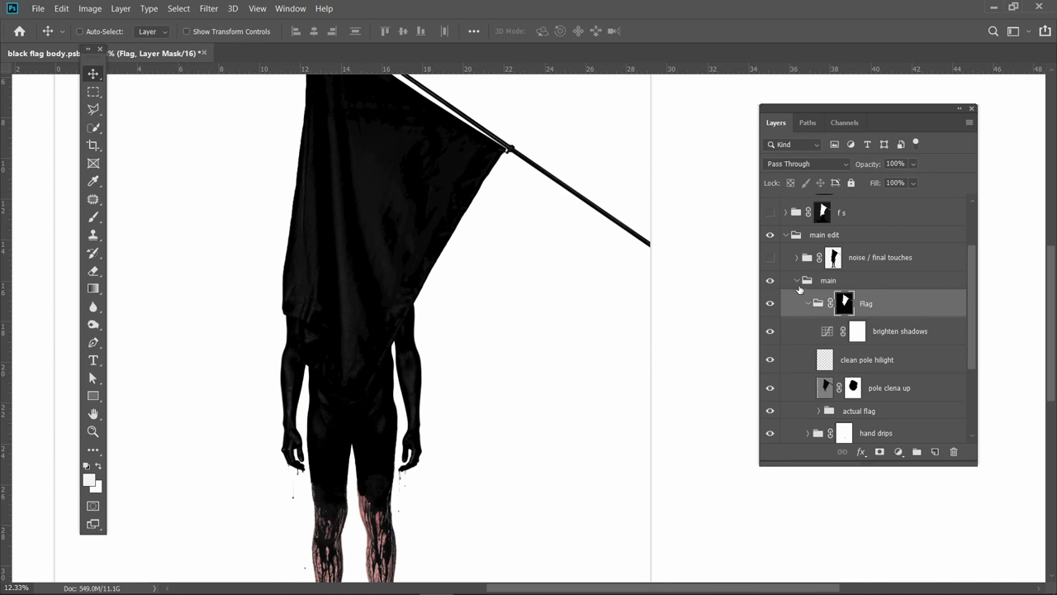
left_click(798, 281)
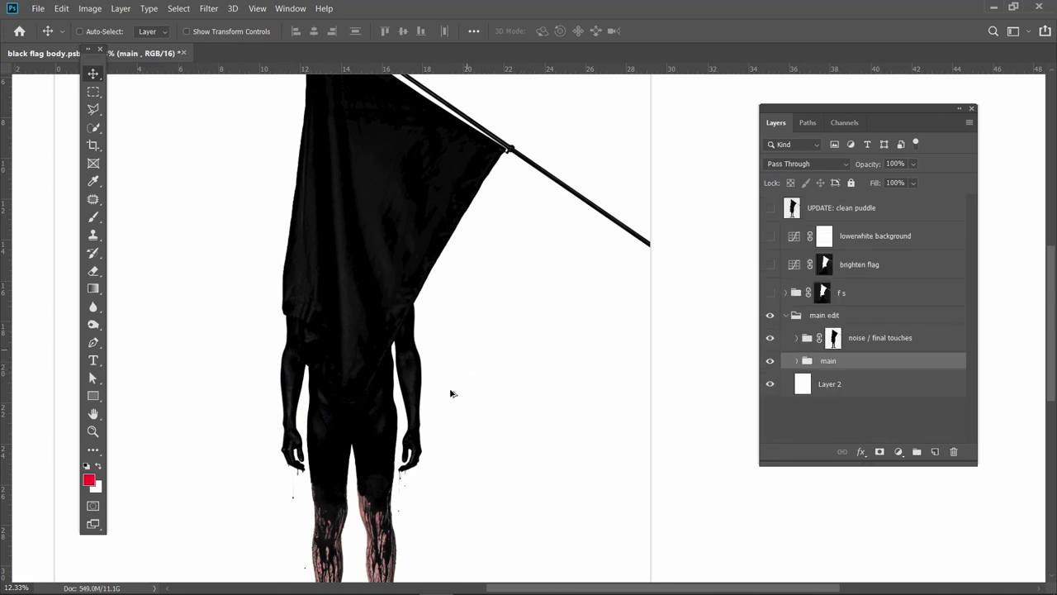
Expand the 'noise / final touches' group in the Layers panel to show its noise layers.
scroll(455, 389, "up", 8)
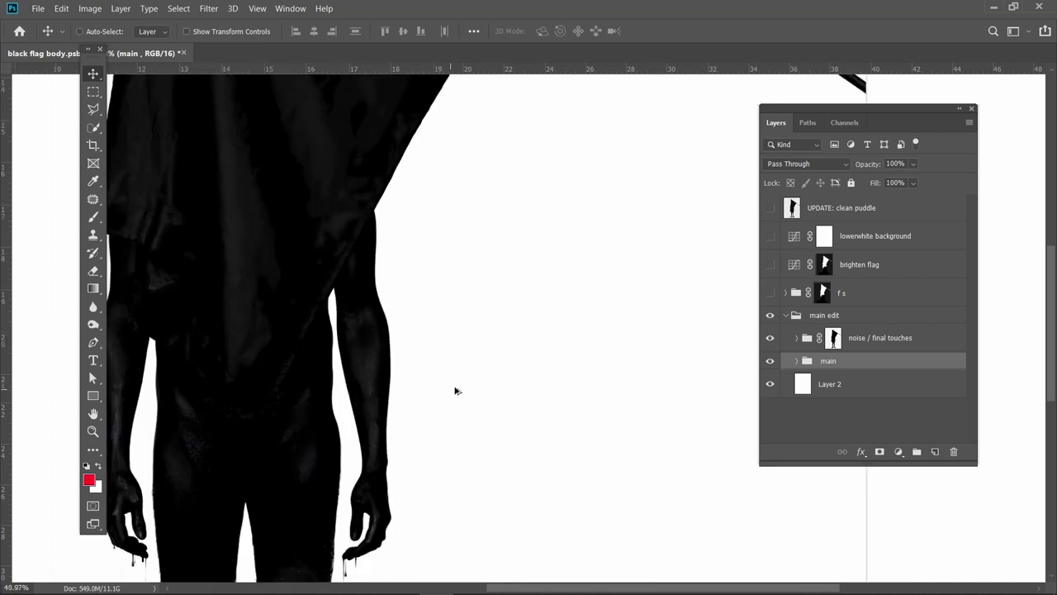
scroll(455, 390, "up", 5)
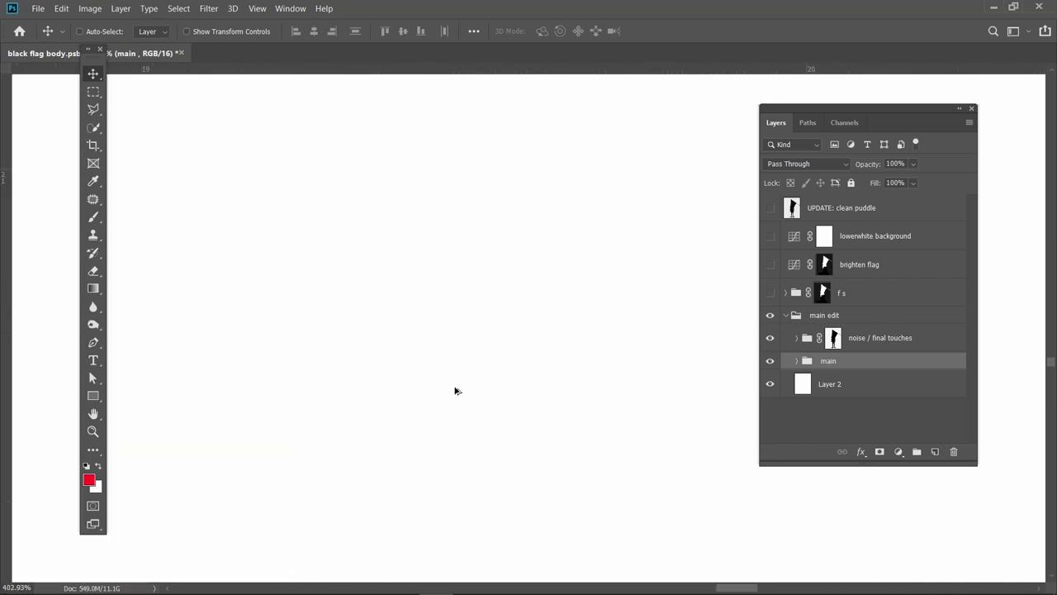
scroll(455, 390, "up", 1)
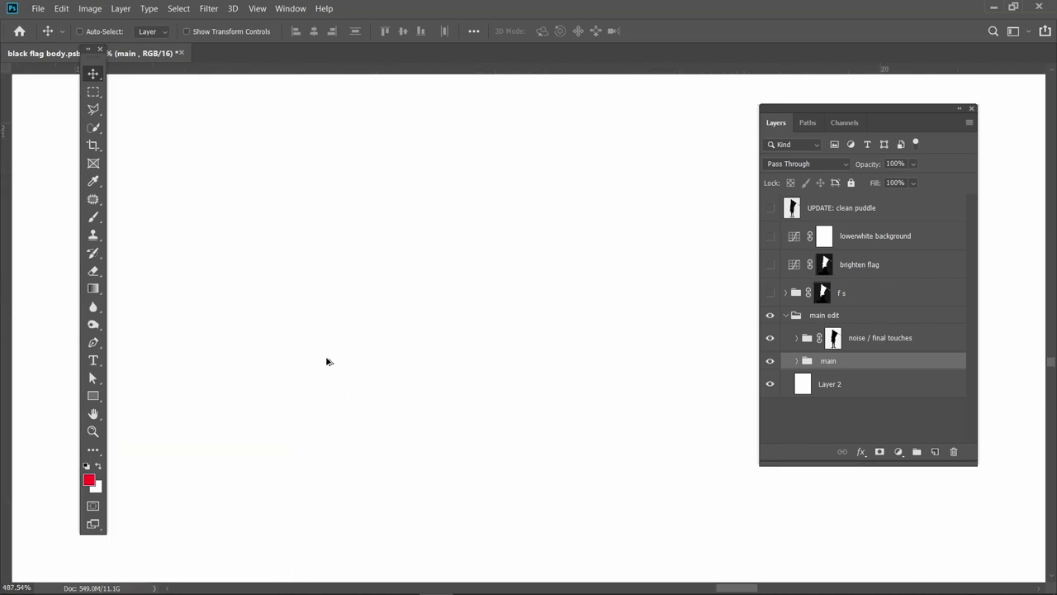
left_click(798, 338)
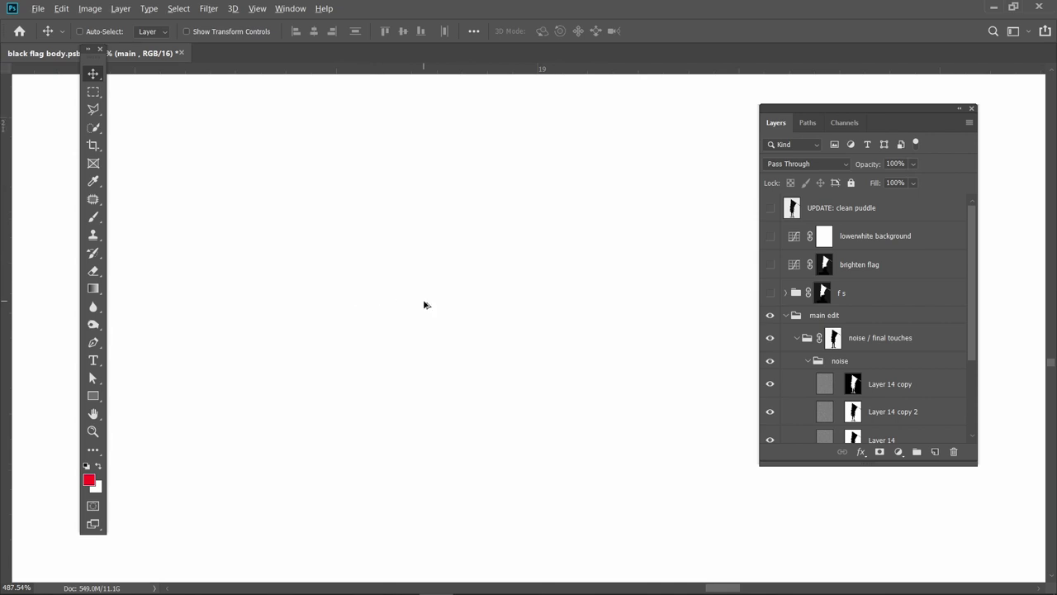
Zoom in on the flag edge and toggle the 'noise' group to compare the grain.
scroll(425, 305, "left", 3)
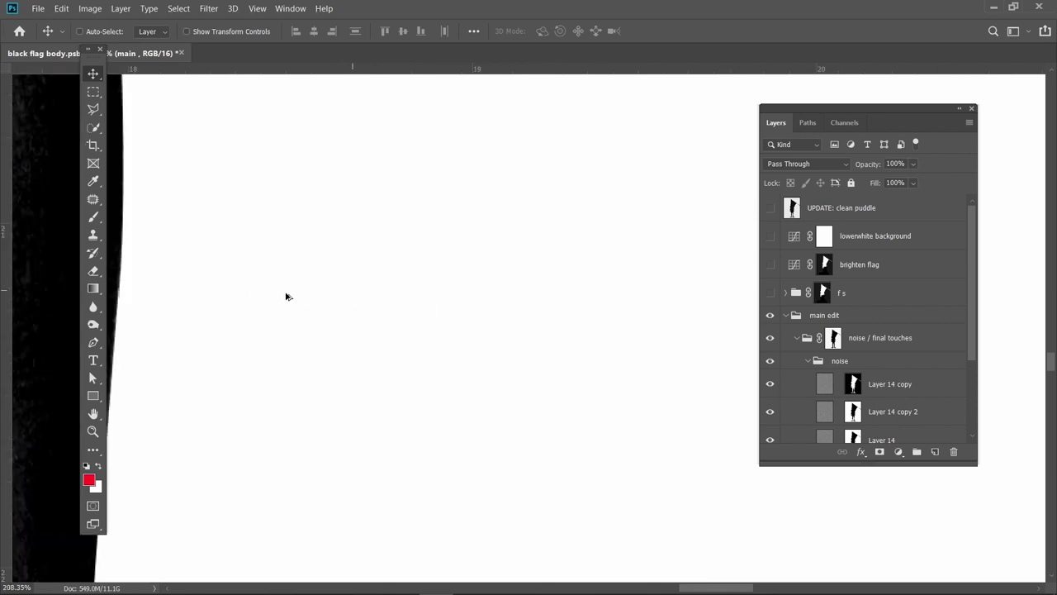
scroll(274, 267, "left", 5)
scroll(438, 330, "up", 2)
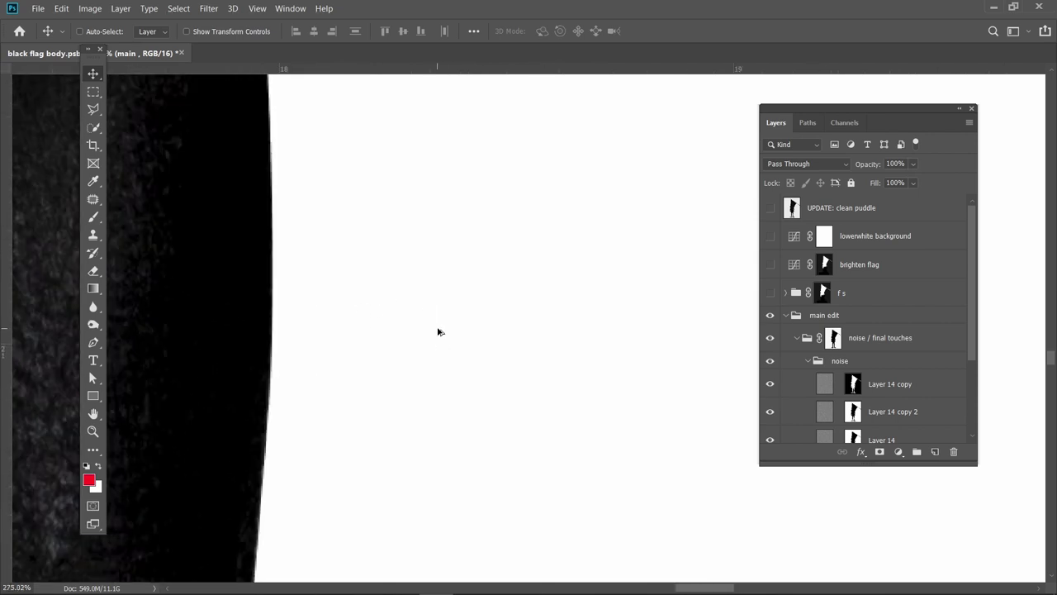
scroll(836, 369, "down", 3)
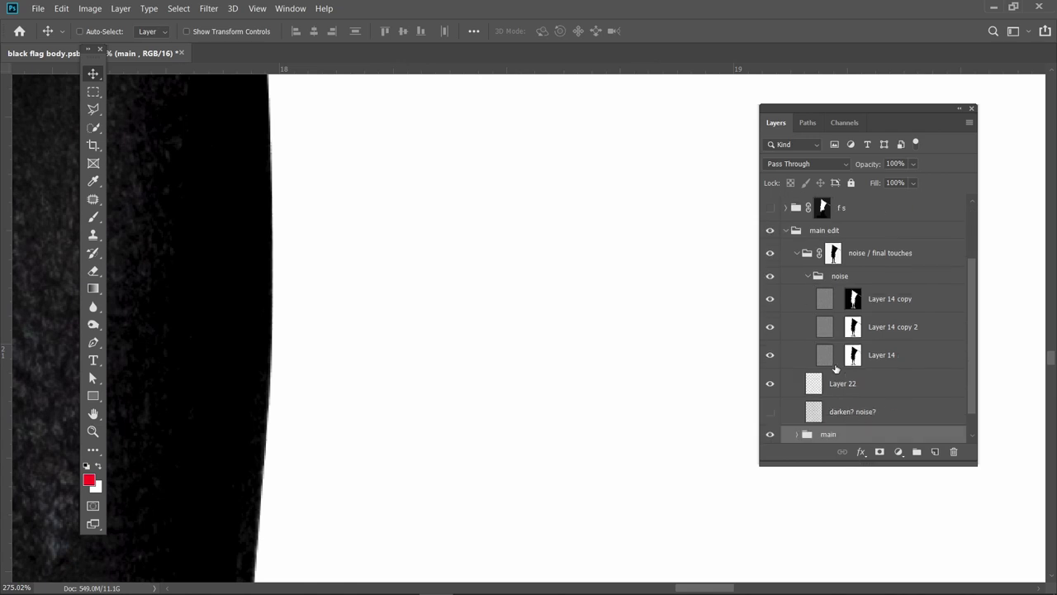
left_click(771, 277)
scroll(838, 273, "up", 3)
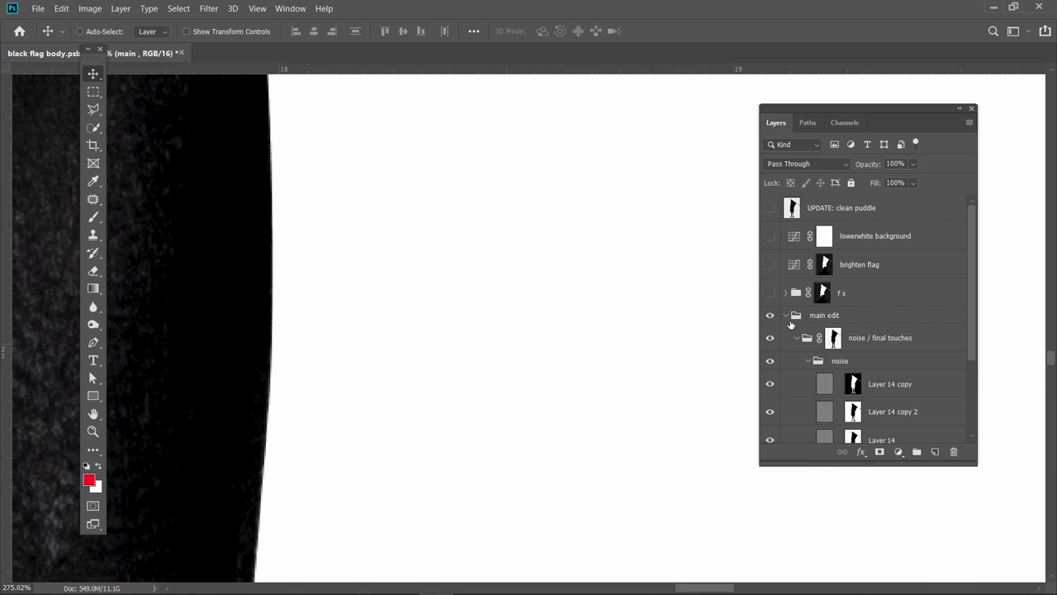
left_click(790, 320)
left_click(770, 293)
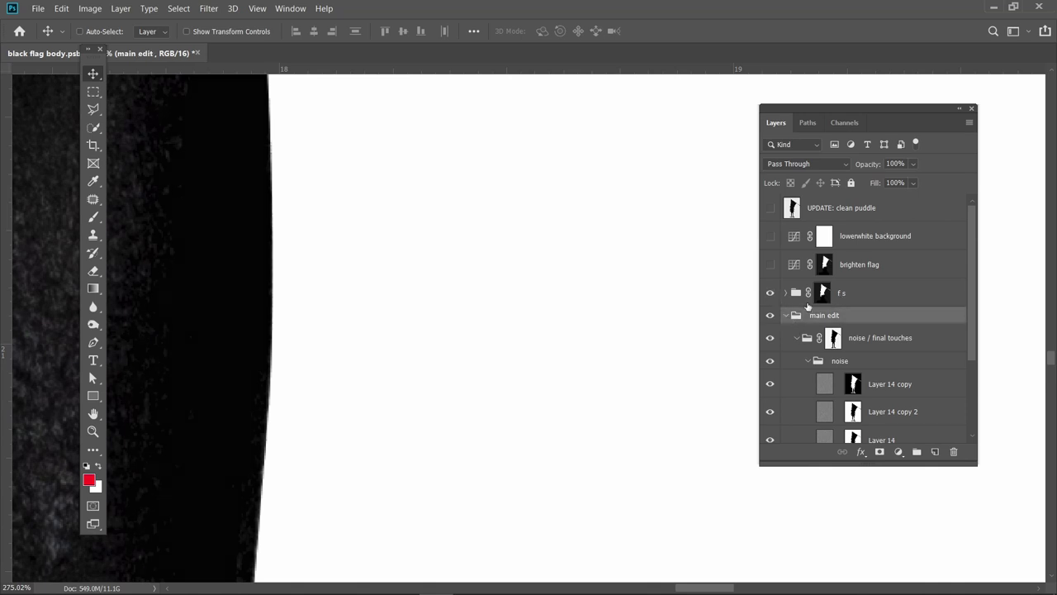
scroll(323, 266, "down", 3)
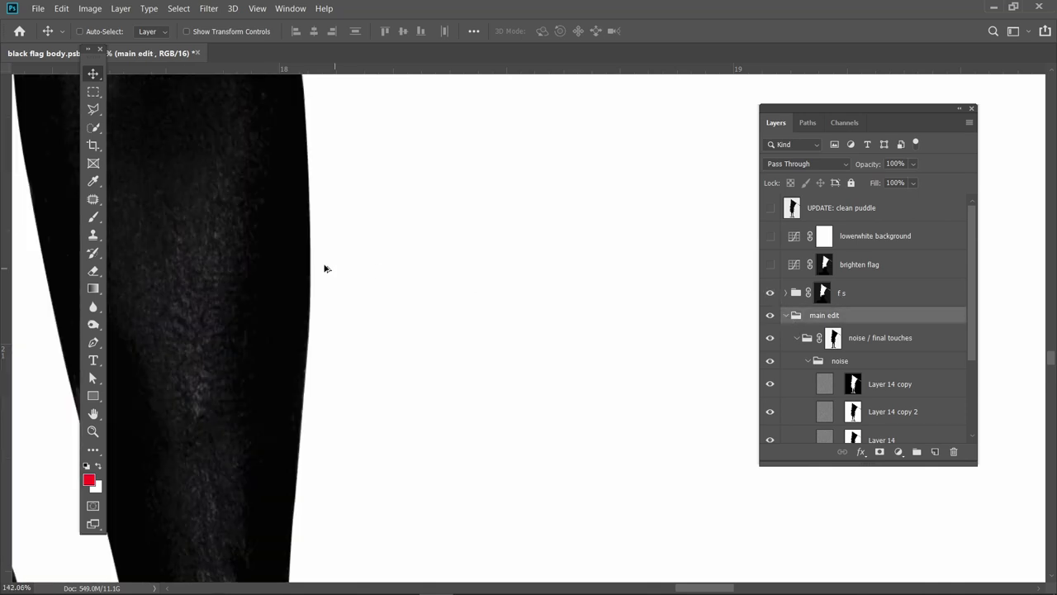
scroll(528, 467, "left", 3)
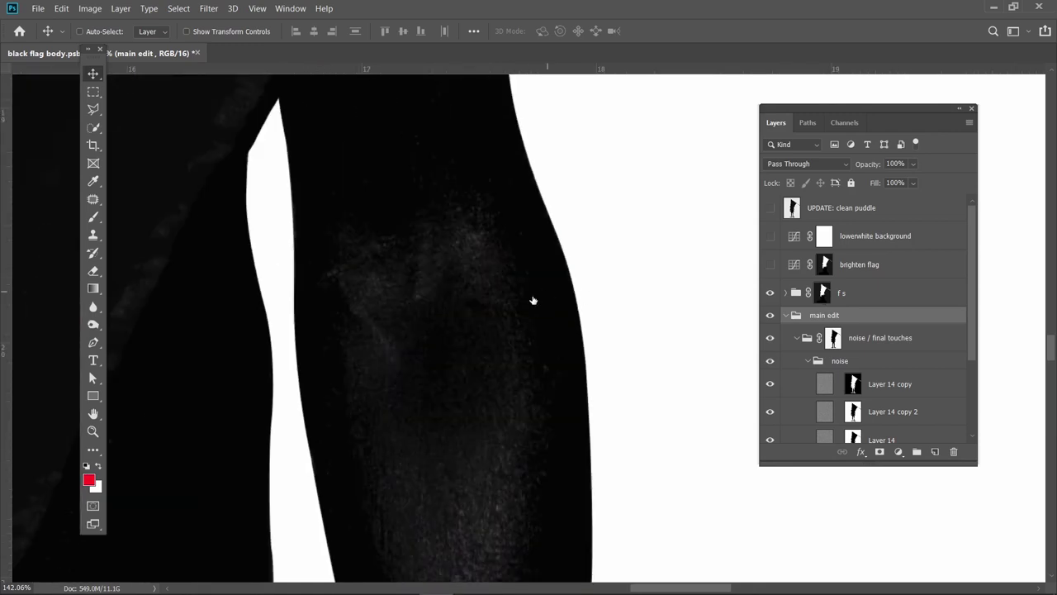
scroll(533, 300, "down", 2)
scroll(359, 184, "down", 2)
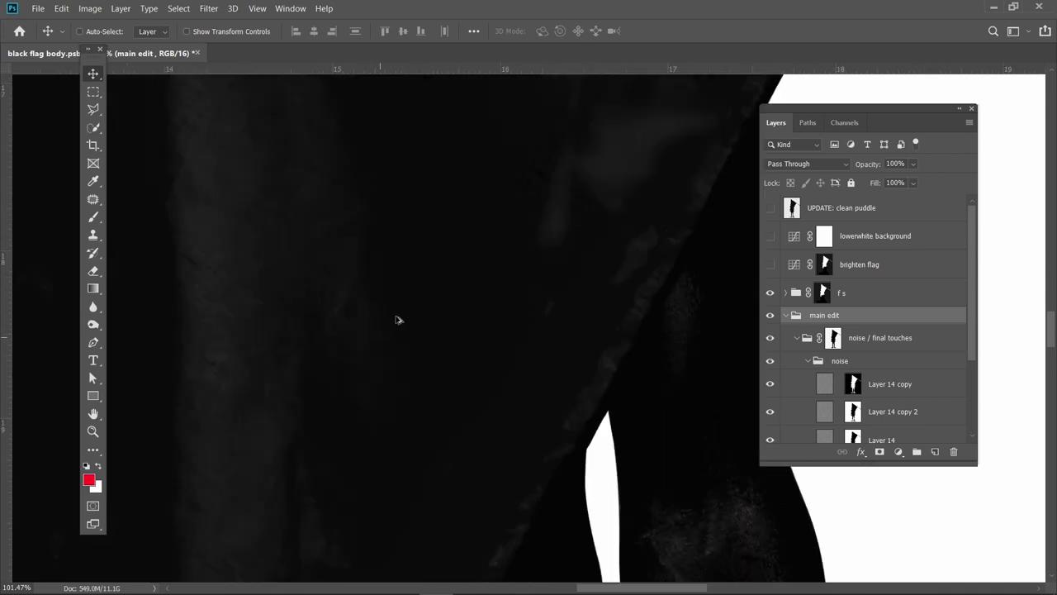
scroll(396, 320, "down", 2)
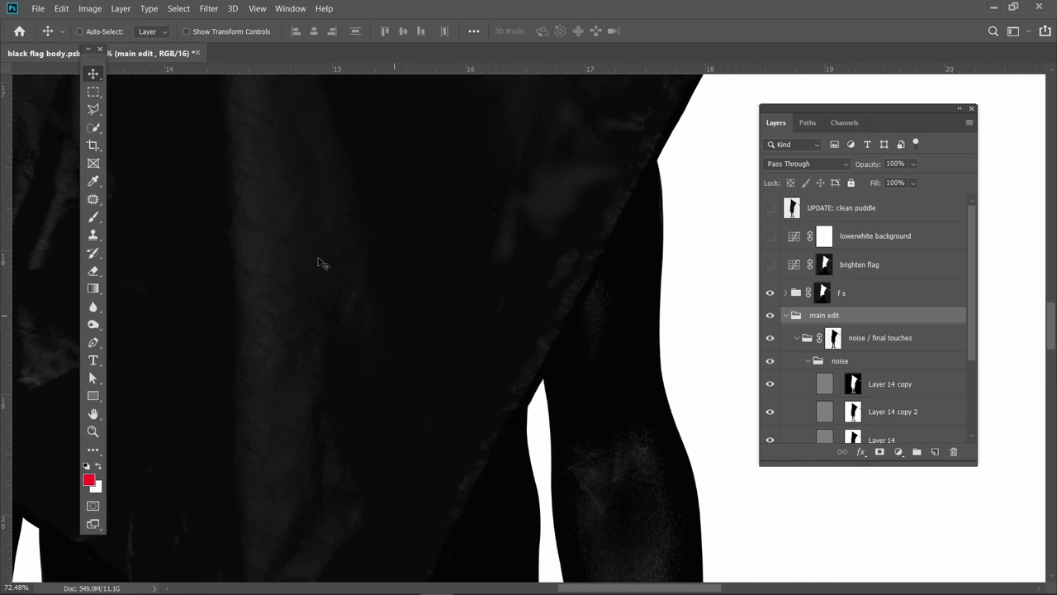
scroll(278, 349, "down", 2)
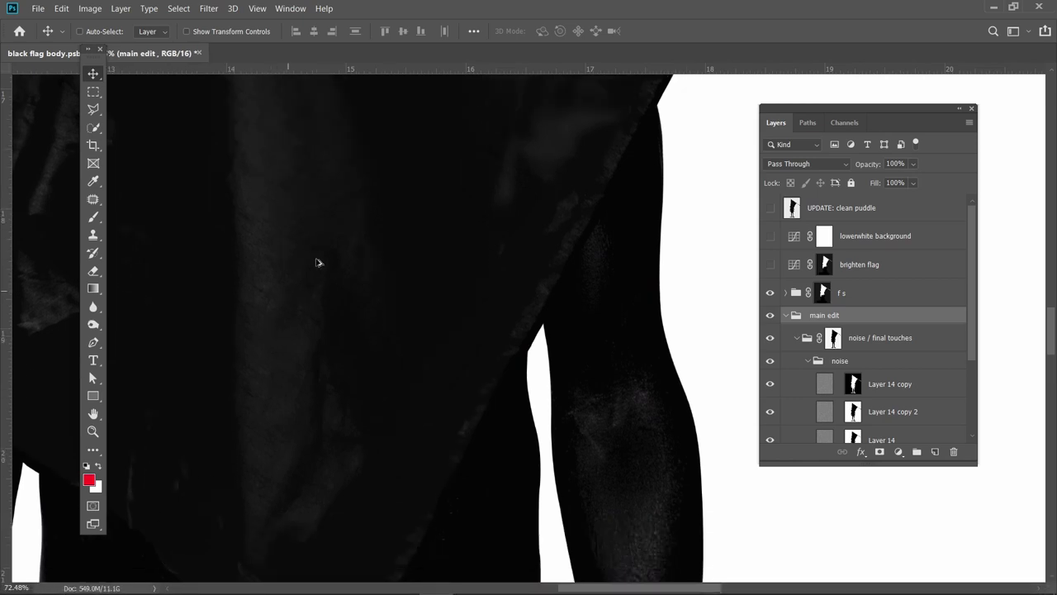
scroll(316, 263, "down", 2)
scroll(323, 199, "up", 3)
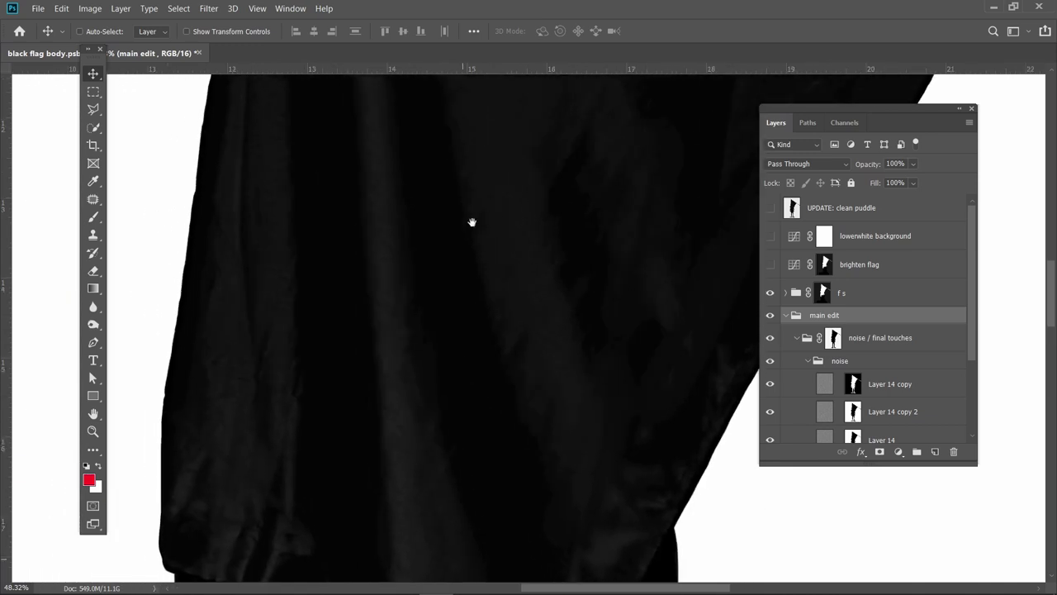
left_click_drag(472, 222, 477, 308)
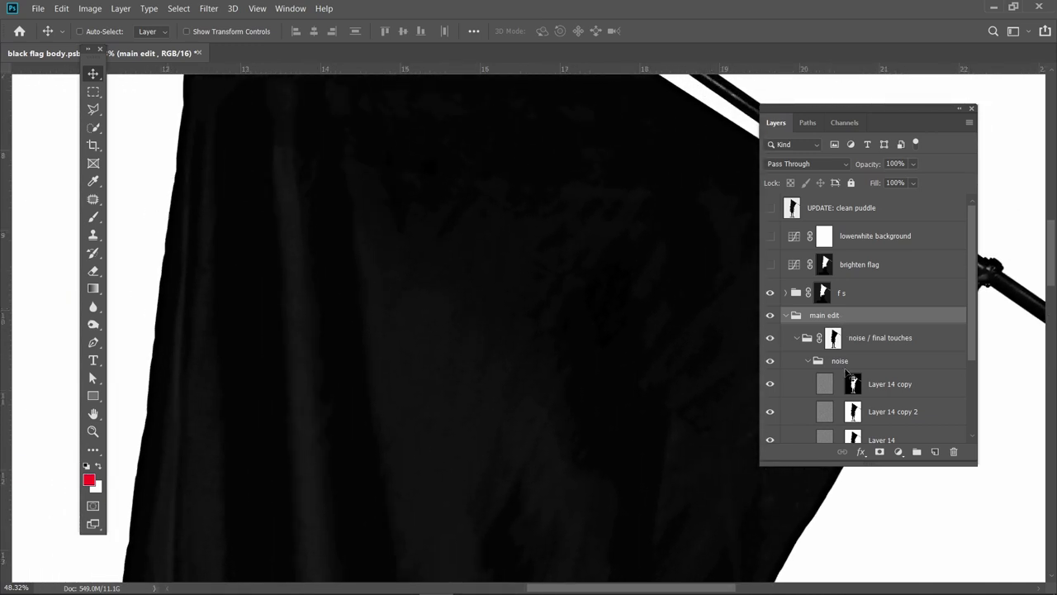
scroll(845, 373, "down", 2)
Expand the FIIXING LEG TRANSITION and body groups to view their layers, then collapse both.
scroll(846, 374, "down", 2)
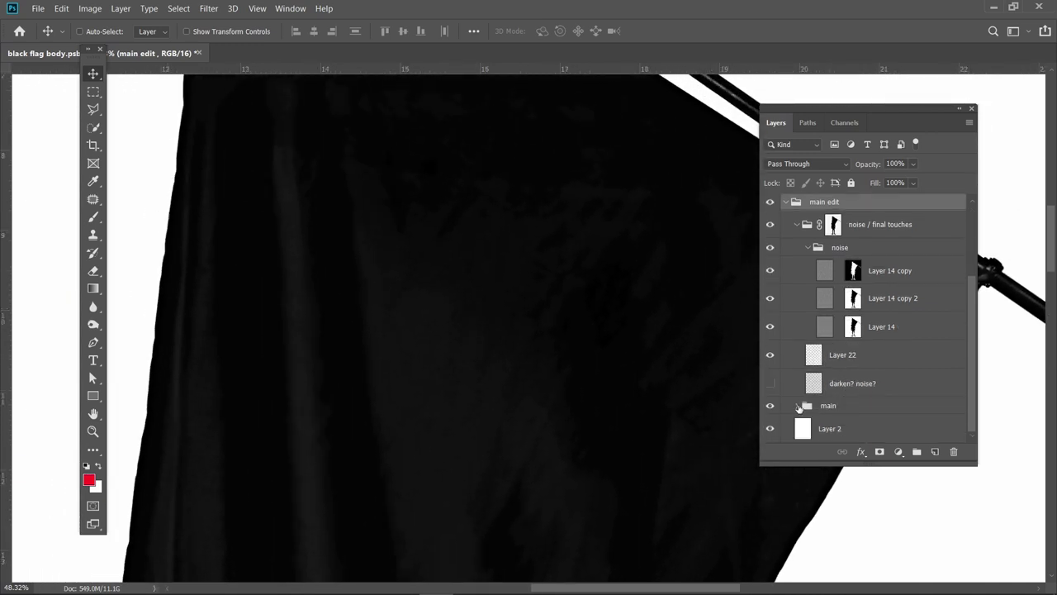
scroll(851, 396, "down", 5)
scroll(855, 396, "down", 3)
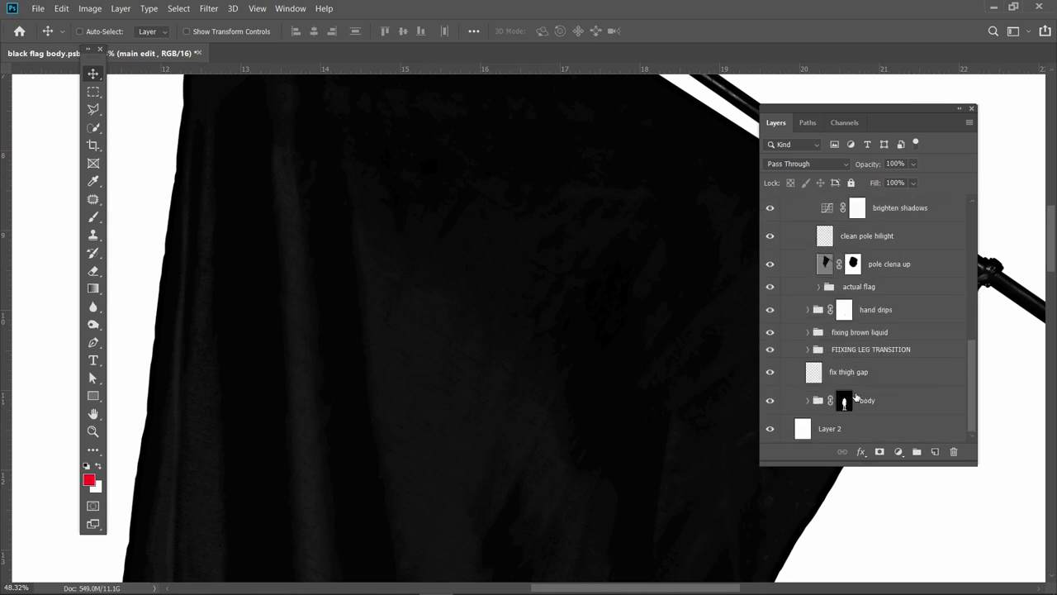
left_click(808, 350)
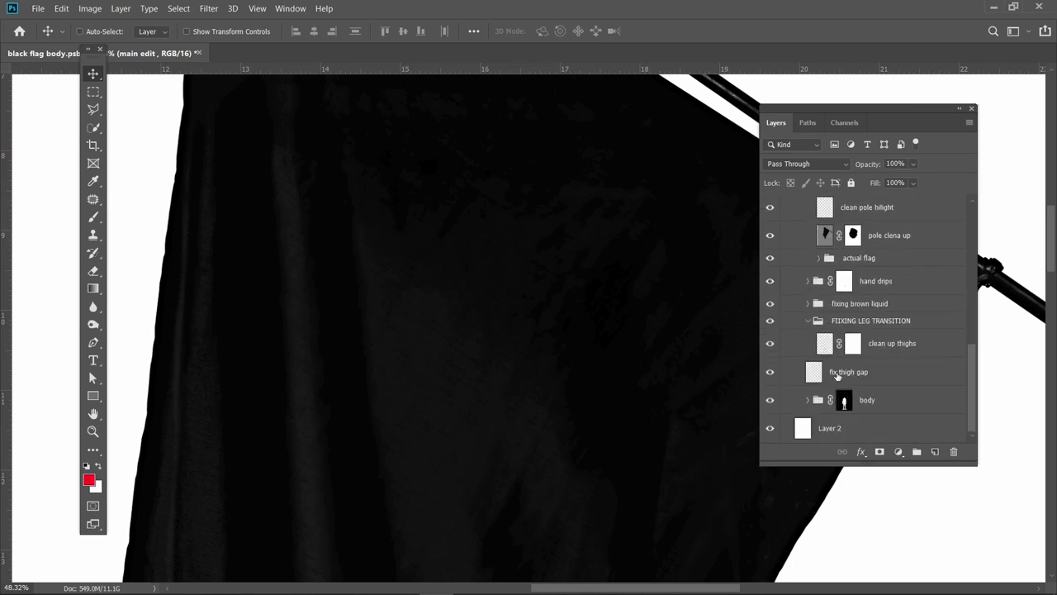
left_click(809, 401)
scroll(834, 394, "down", 5)
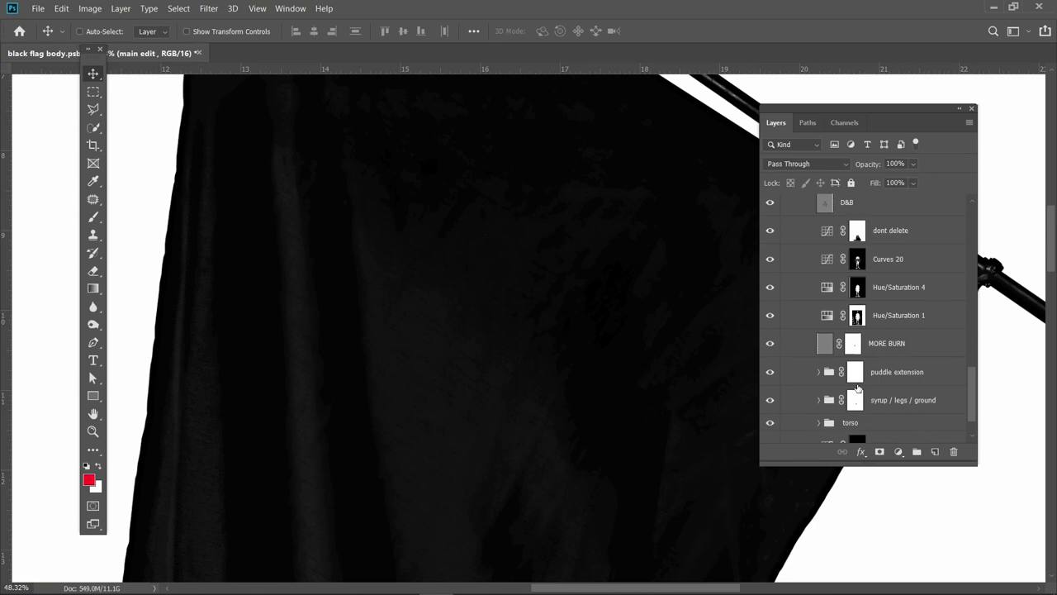
scroll(857, 388, "up", 6)
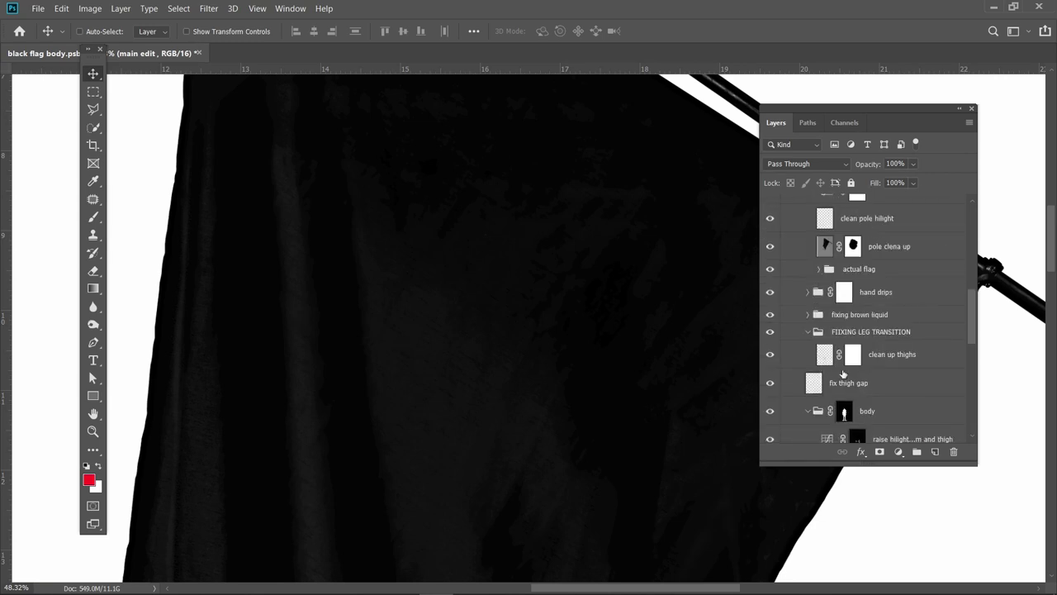
left_click(809, 332)
left_click(808, 381)
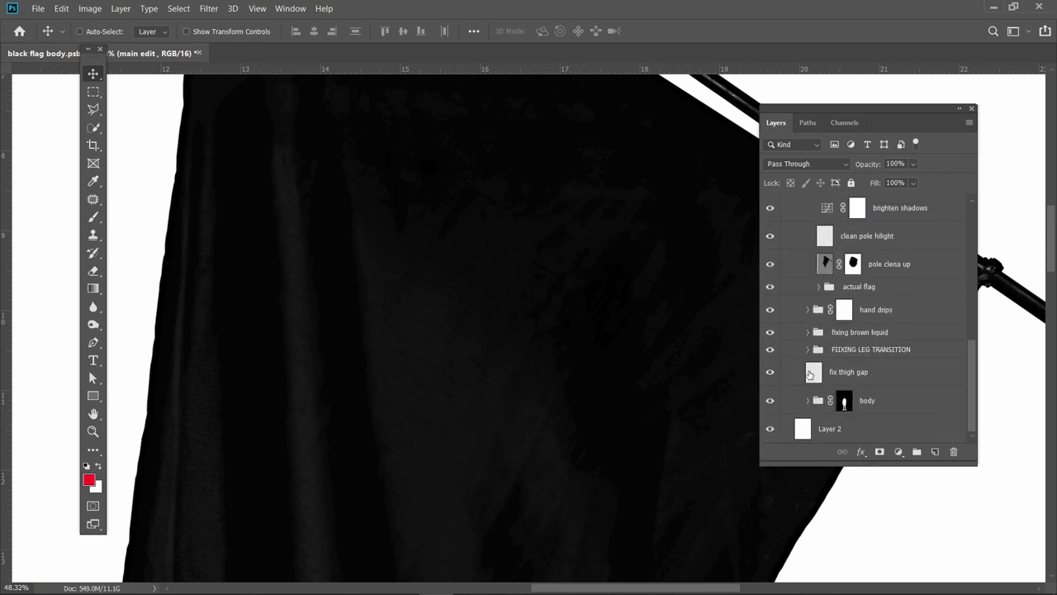
scroll(808, 347, "up", 4)
Collapse the main and main edit groups and expand the f s group.
left_click(797, 270)
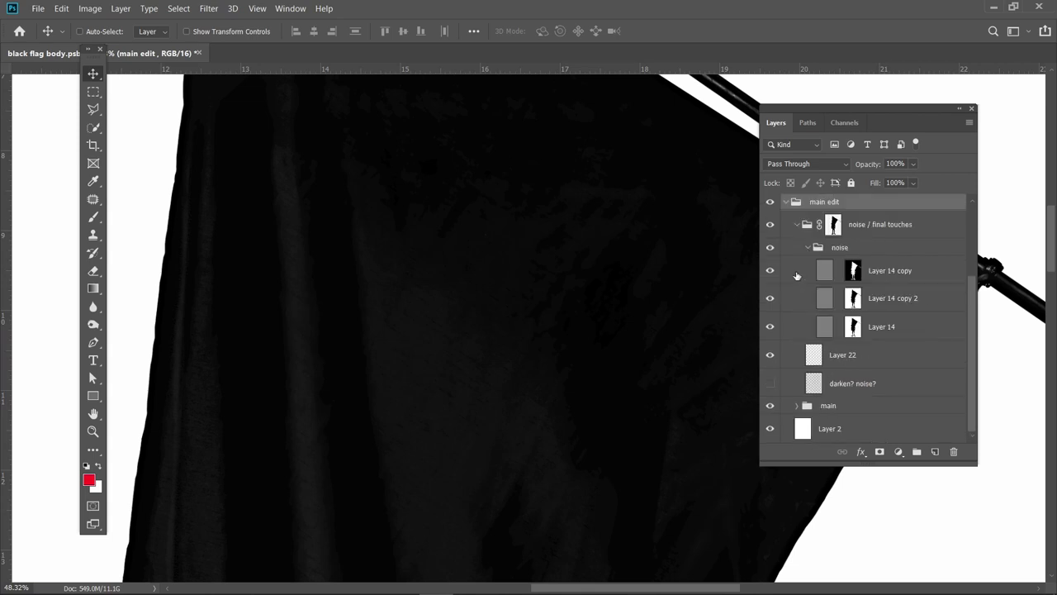
scroll(815, 275, "up", 4)
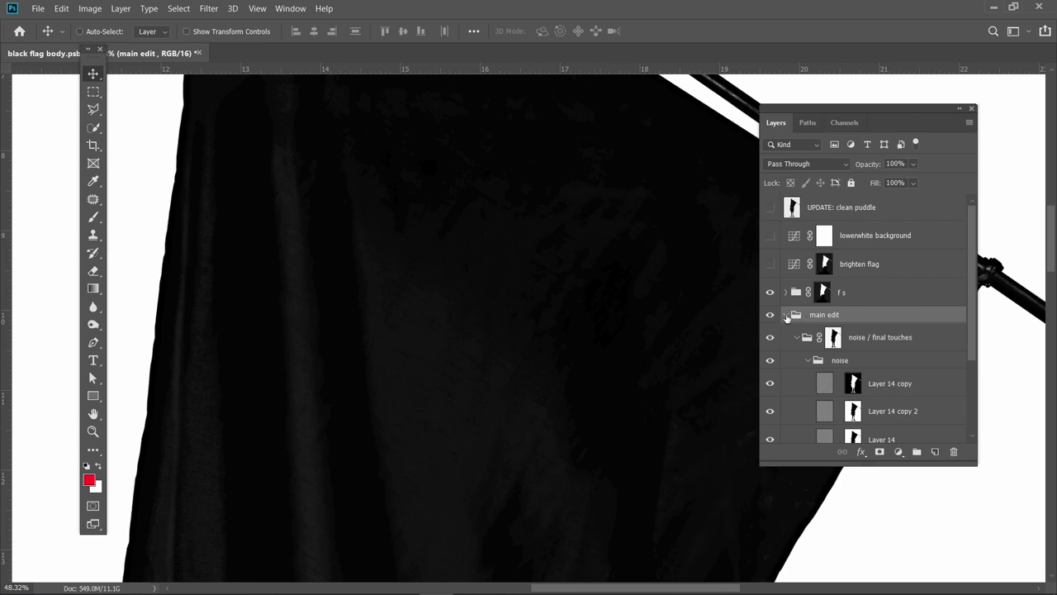
left_click(787, 315)
left_click(786, 293)
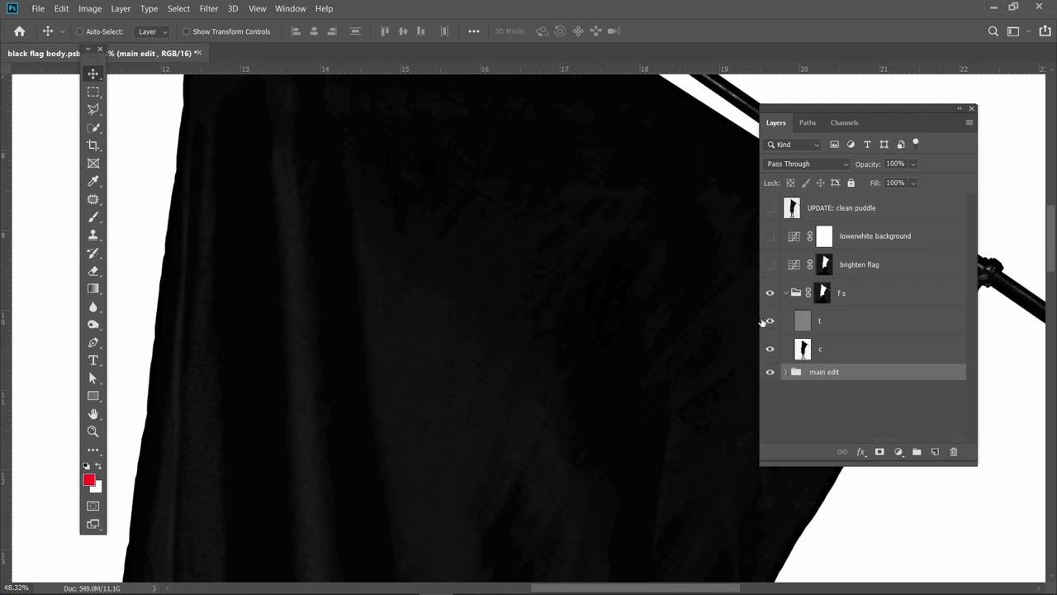
scroll(512, 321, "down", 5)
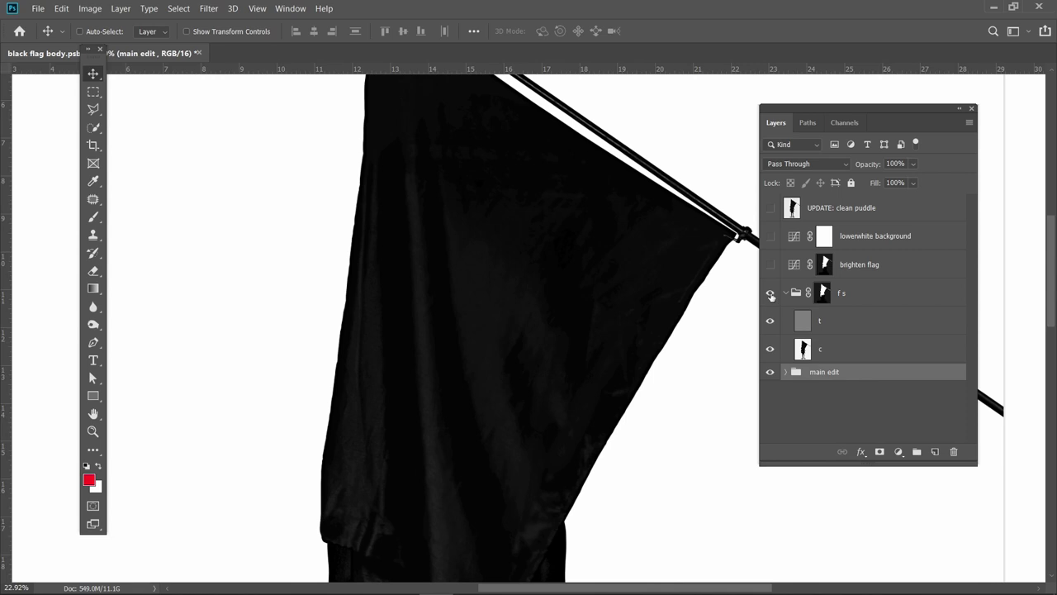
Toggle the f s group on and off to compare the flag folds, leaving it visible.
left_click(771, 294)
left_click(770, 296)
left_click(771, 295)
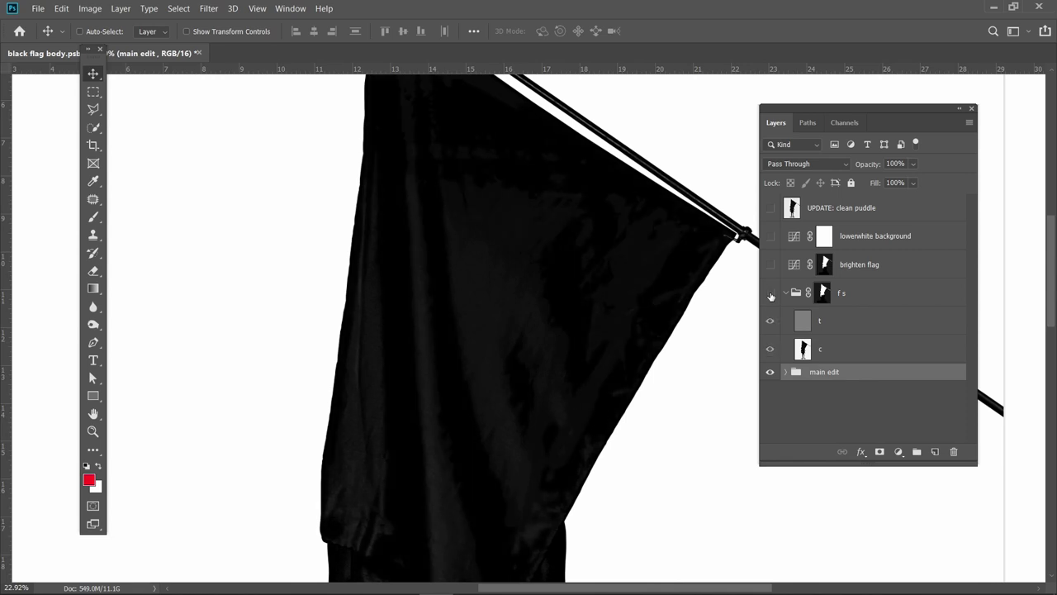
left_click(771, 293)
scroll(366, 356, "up", 2)
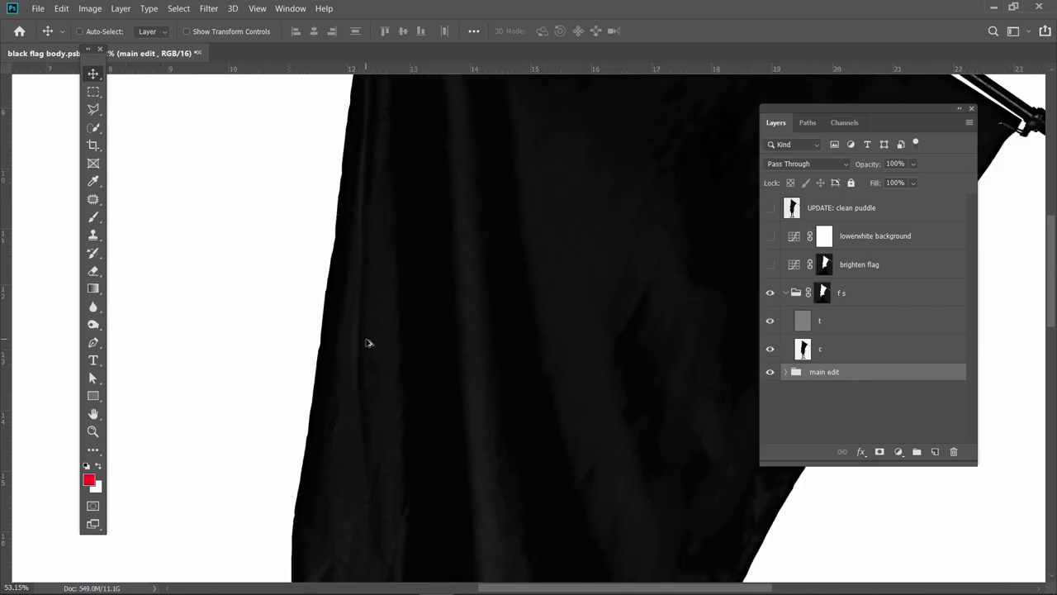
left_click(770, 294)
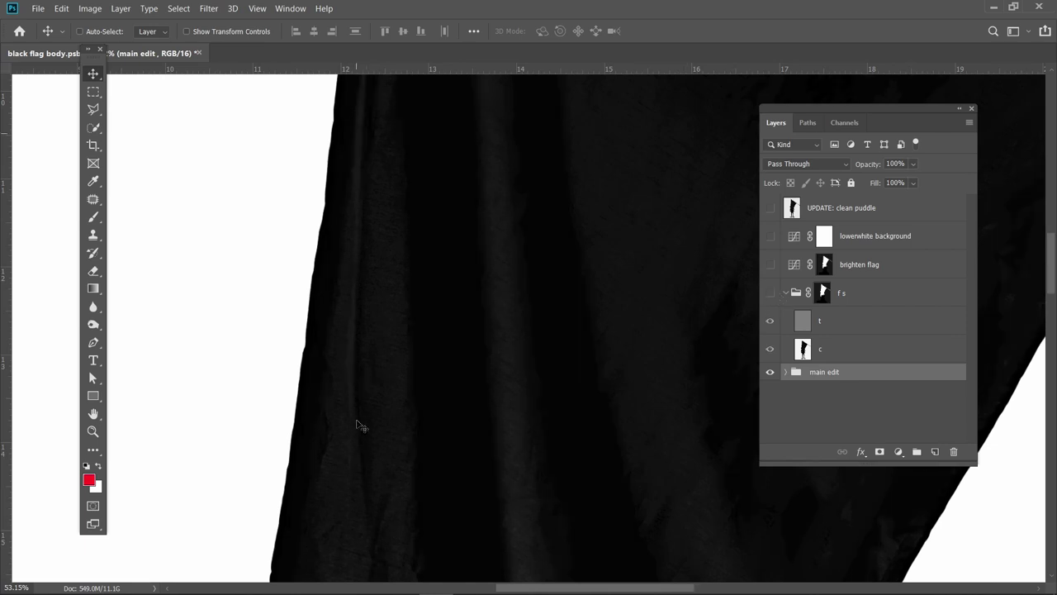
scroll(482, 278, "down", 2)
scroll(482, 278, "down", 2)
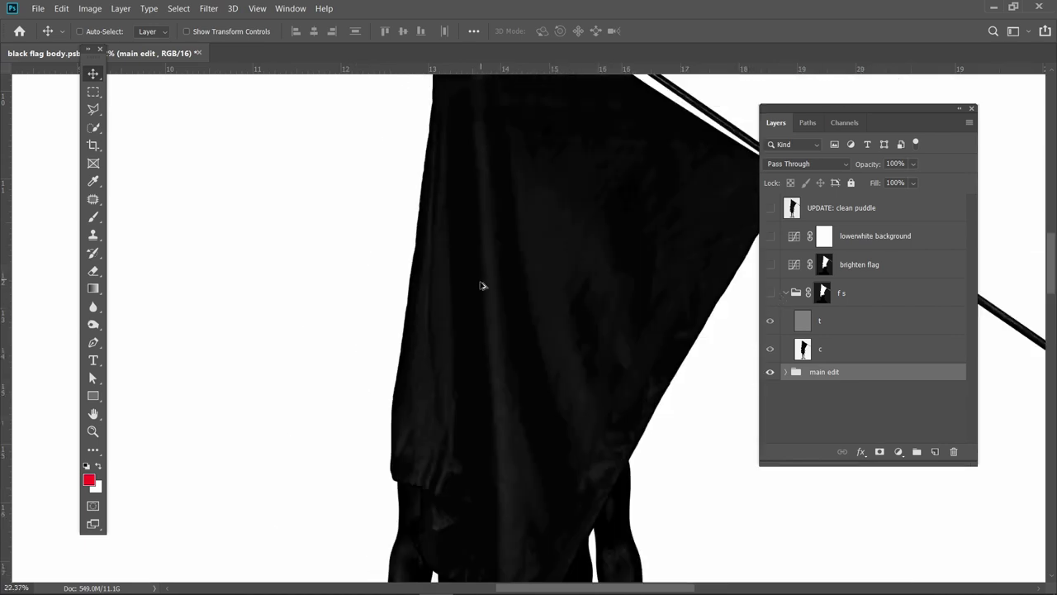
left_click(770, 294)
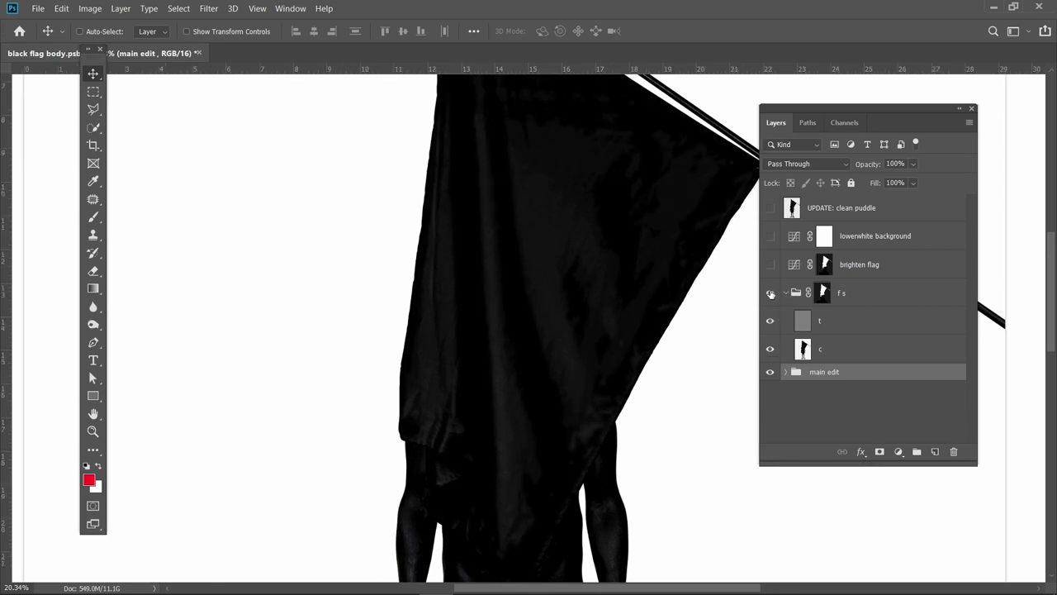
left_click(770, 294)
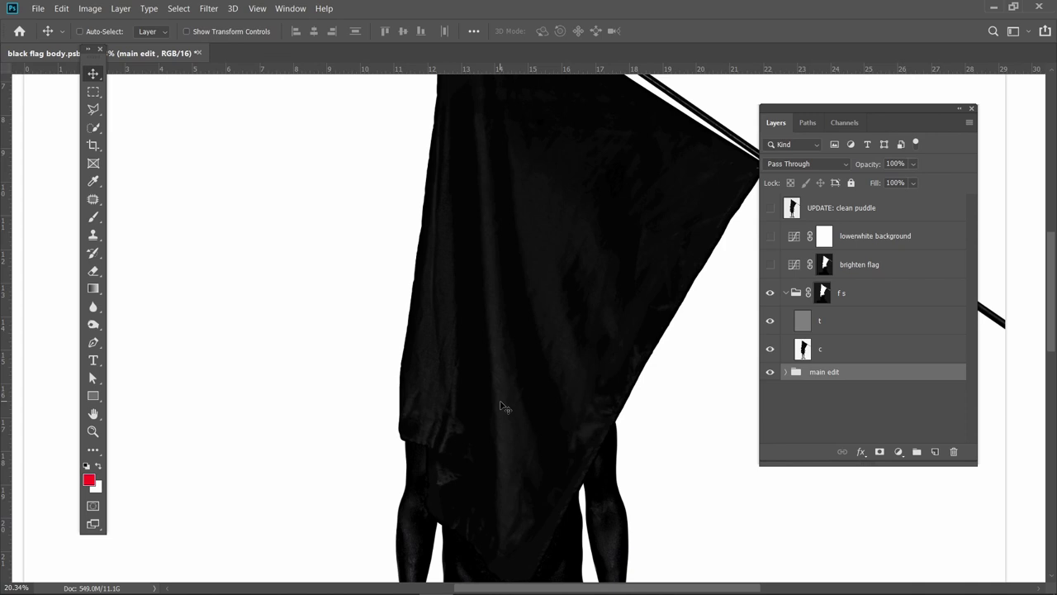
Collapse f s and turn on the brighten flag and lowerwhite background adjustments.
left_click(785, 293)
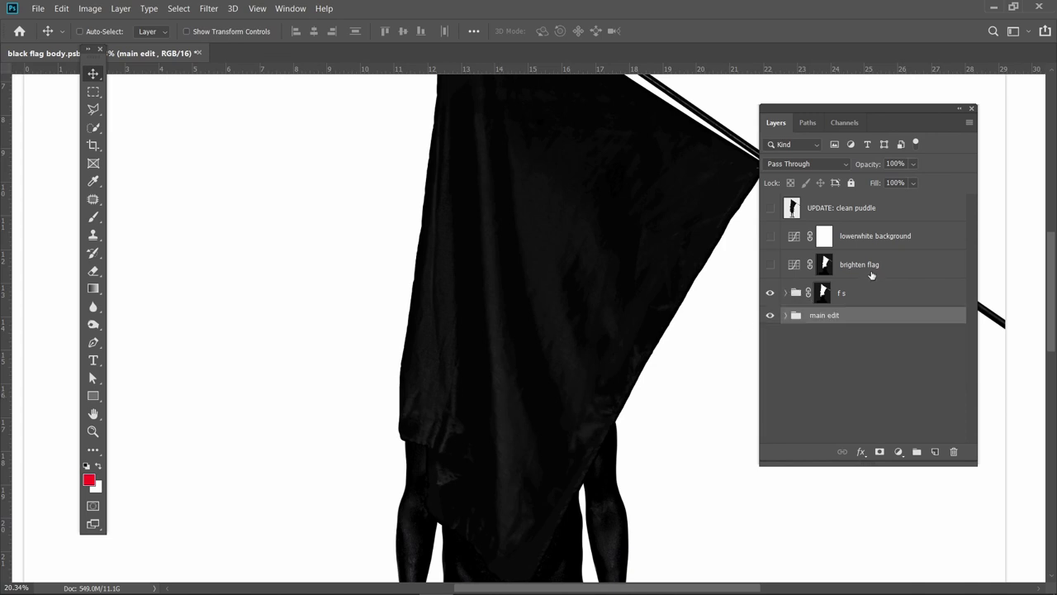
left_click(826, 269)
left_click(771, 265)
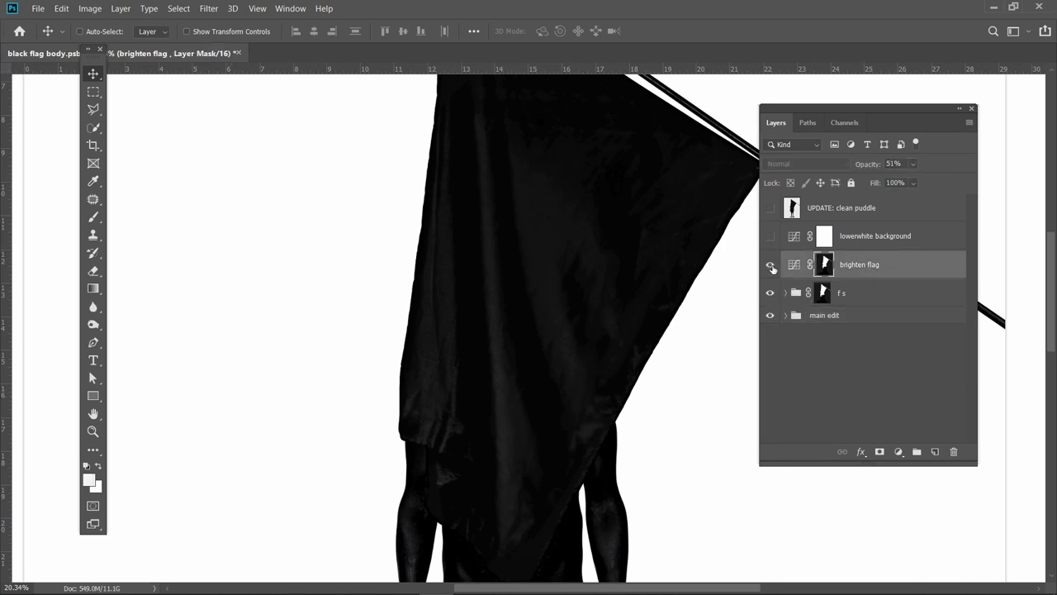
left_click(826, 239)
left_click(771, 237)
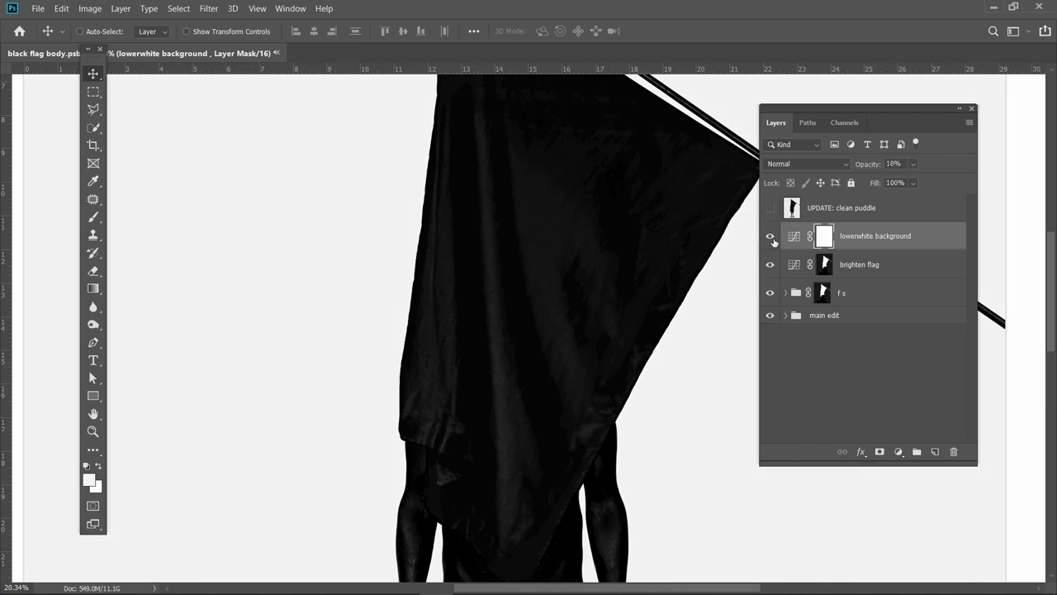
Pan to the end of the flagpole, opening and dismissing the pasteboard colour menu unchanged.
left_click_drag(708, 436, 383, 380)
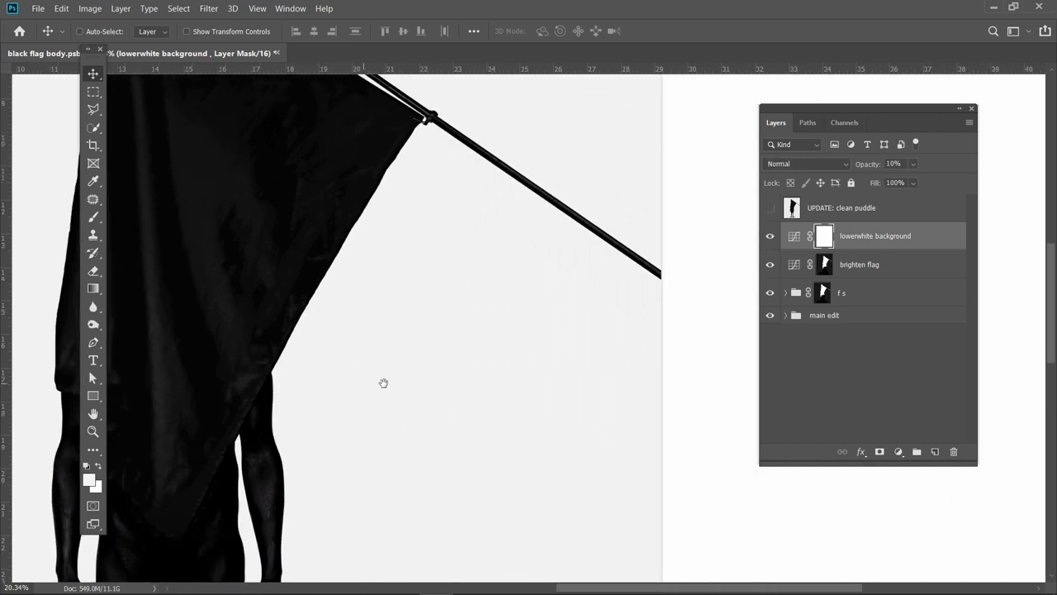
right_click(684, 363)
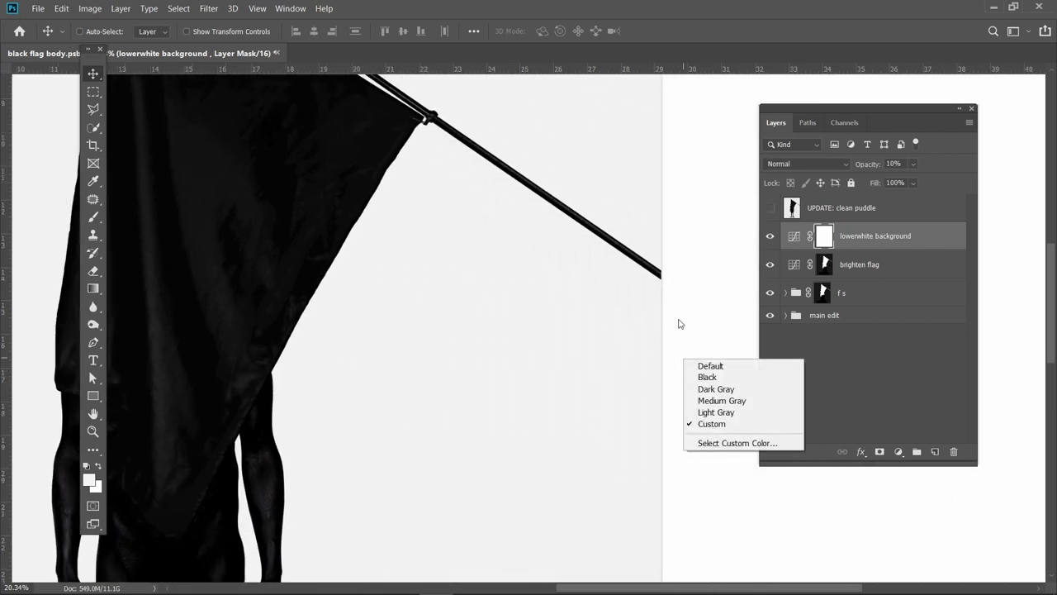
left_click(708, 321)
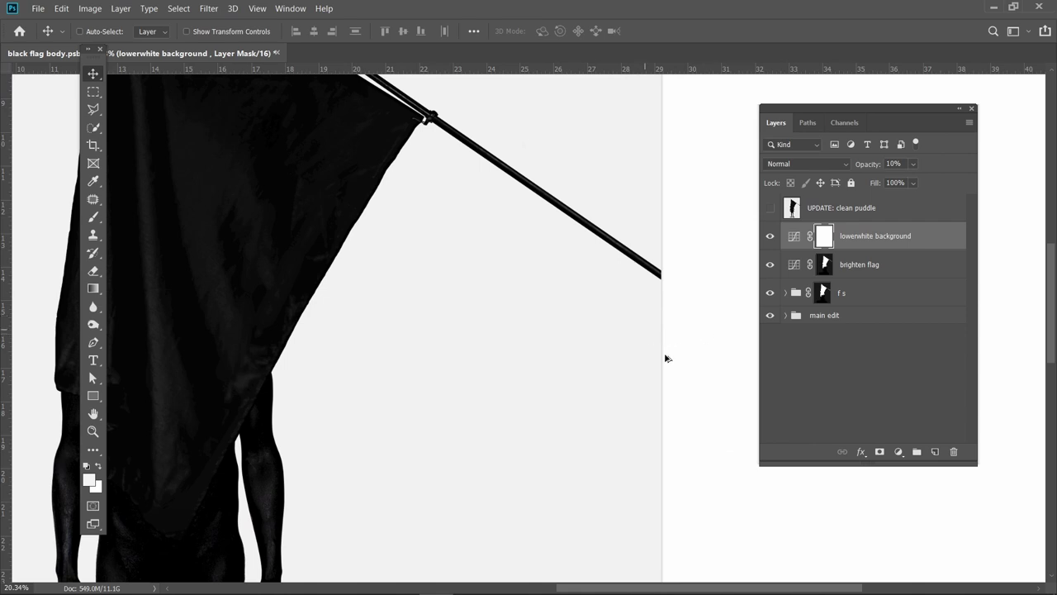
scroll(689, 346, "up", 3)
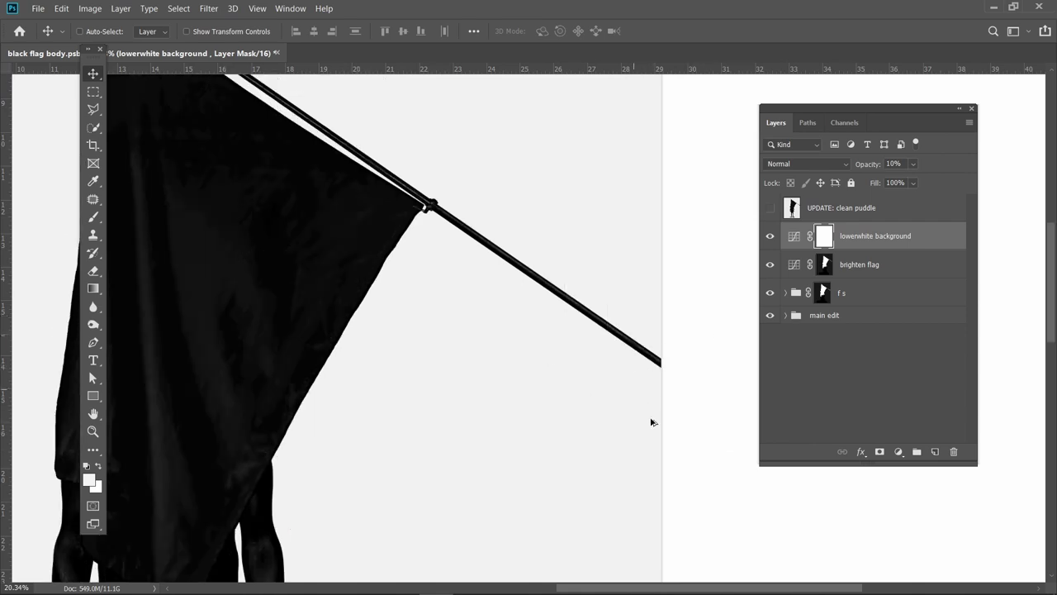
scroll(632, 425, "up", 2)
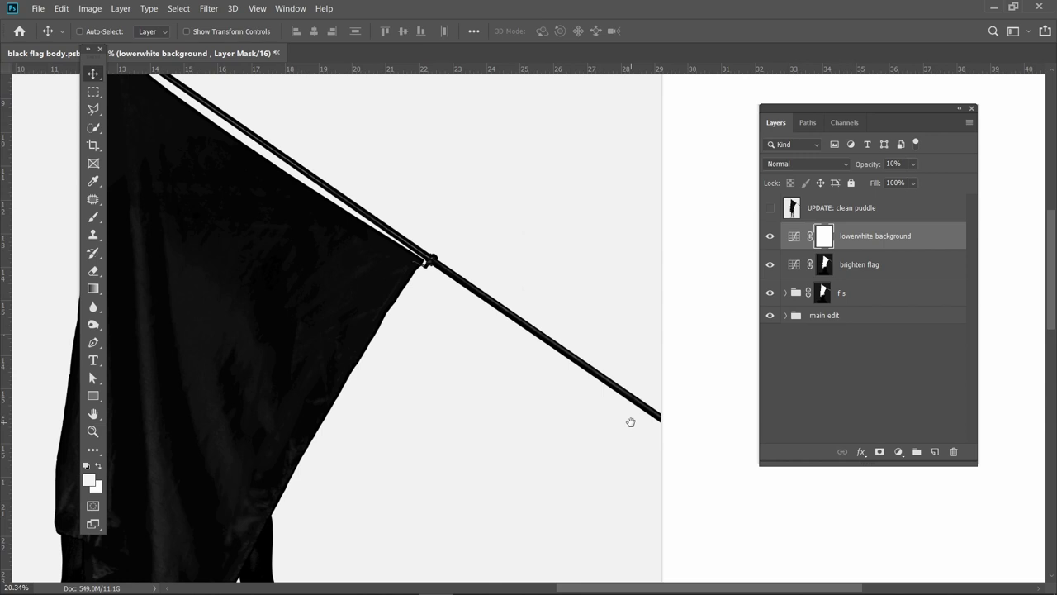
left_click_drag(630, 422, 533, 267)
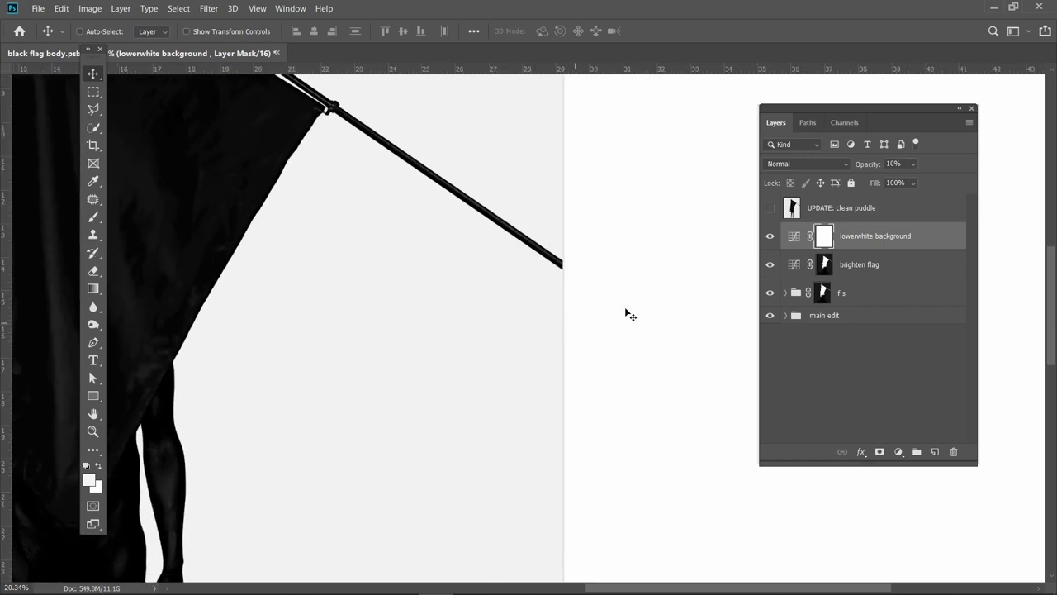
right_click(608, 331)
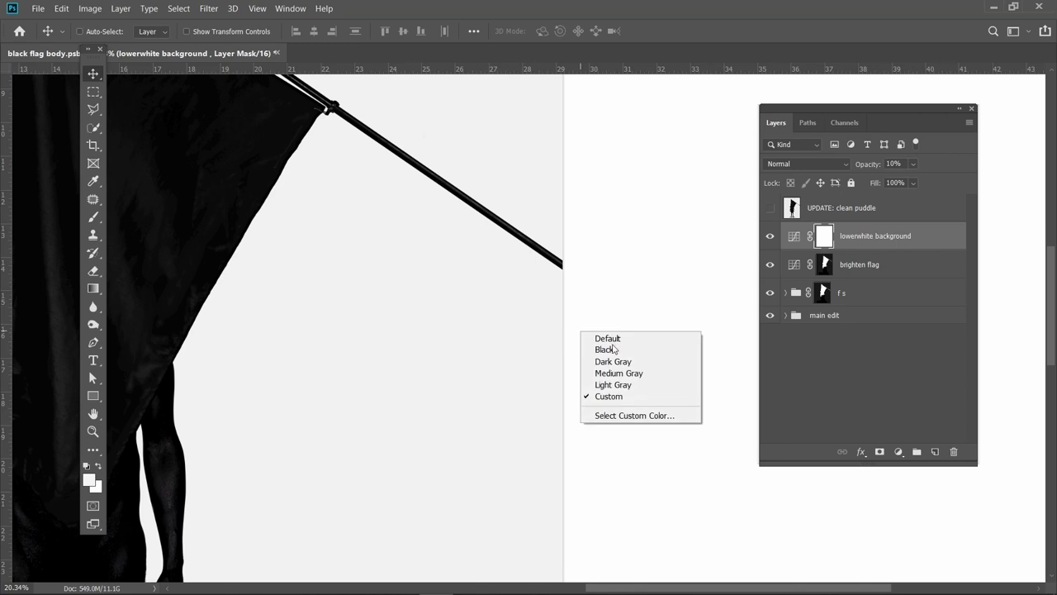
left_click(612, 350)
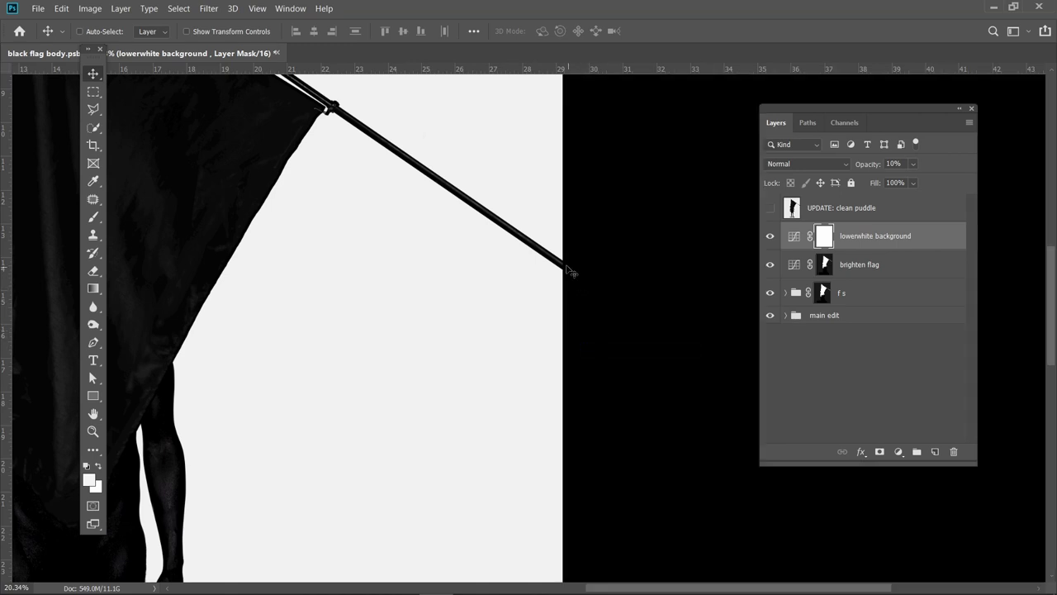
scroll(553, 261, "up", 5)
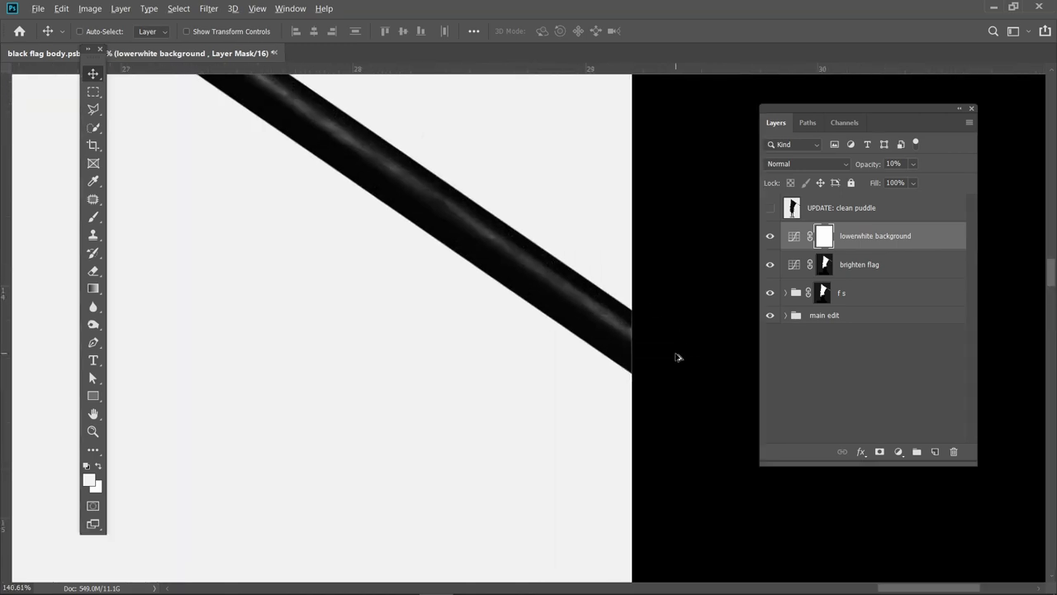
scroll(677, 356, "up", 2)
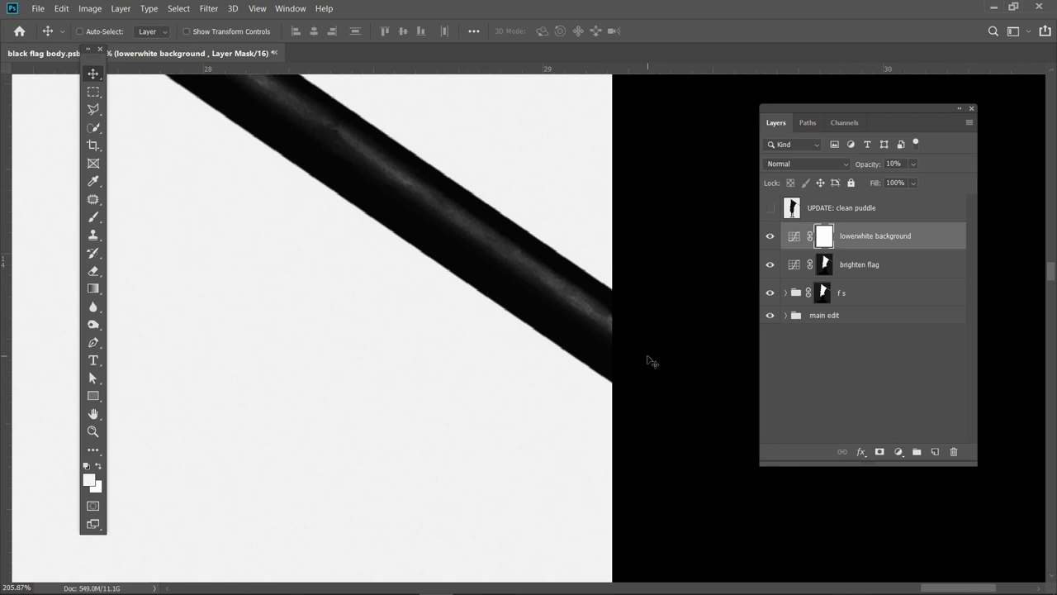
right_click(649, 357)
left_click(681, 422)
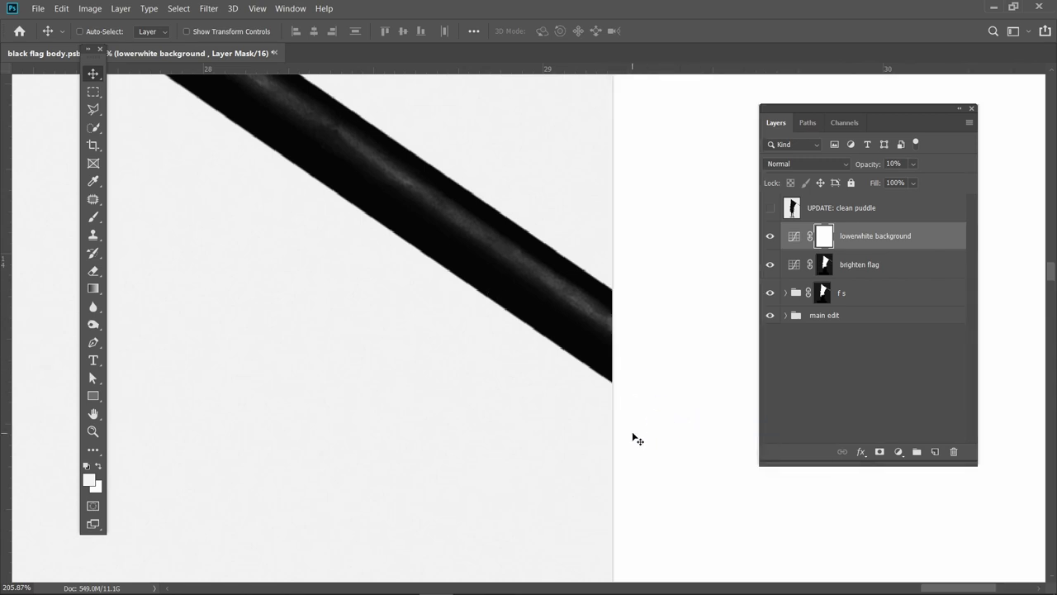
scroll(583, 413, "down", 5)
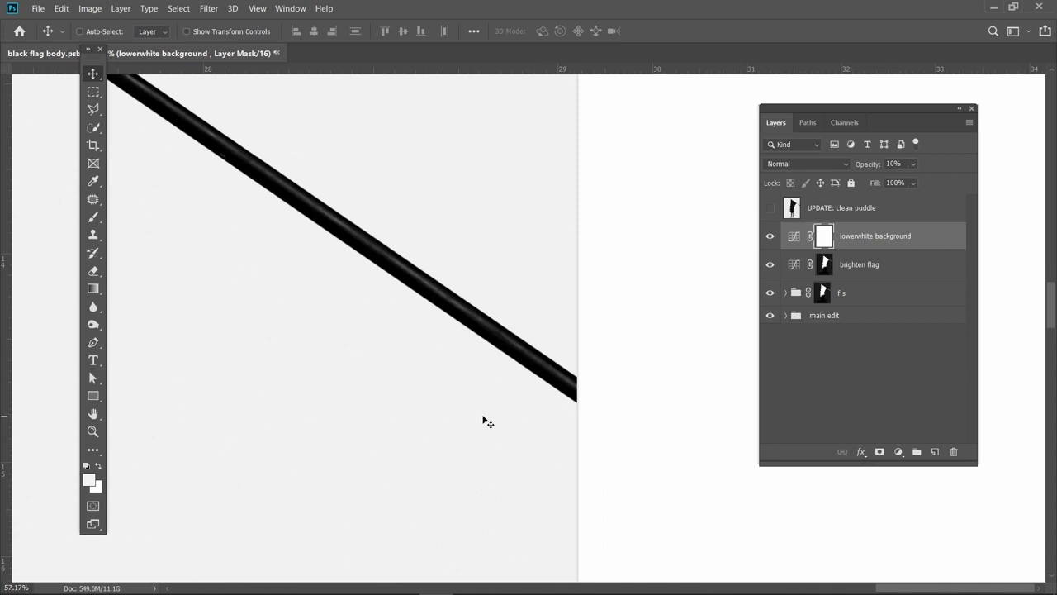
scroll(427, 339, "up", 8)
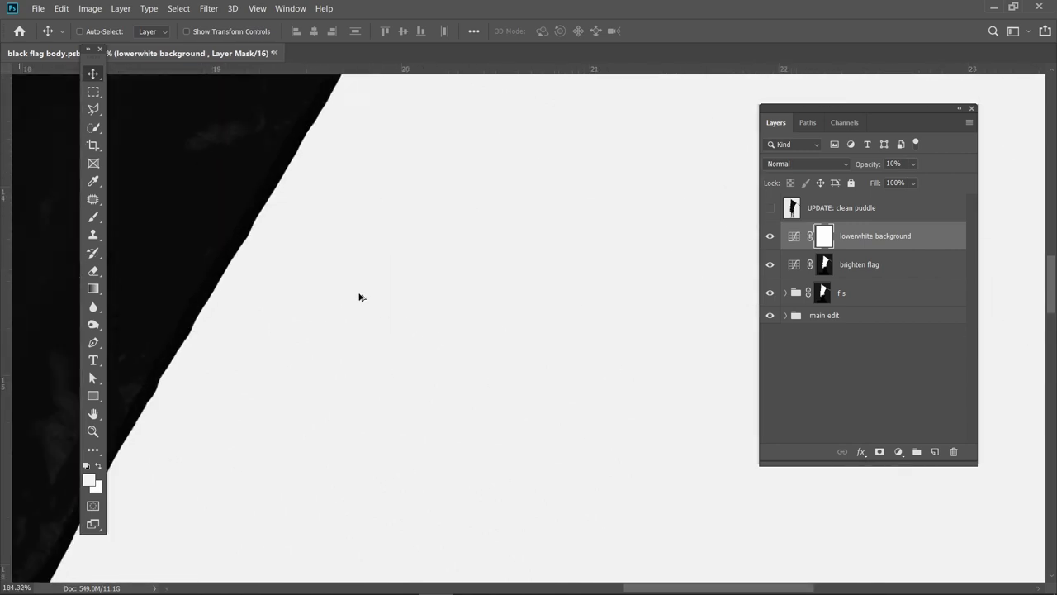
left_click_drag(356, 295, 585, 341)
scroll(465, 278, "up", 9)
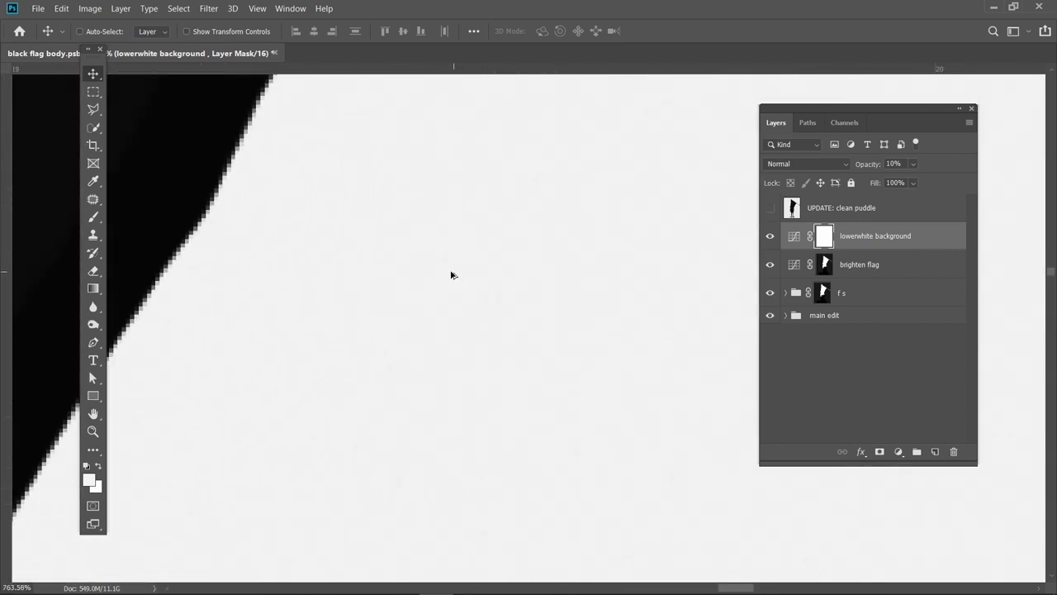
scroll(414, 266, "down", 4)
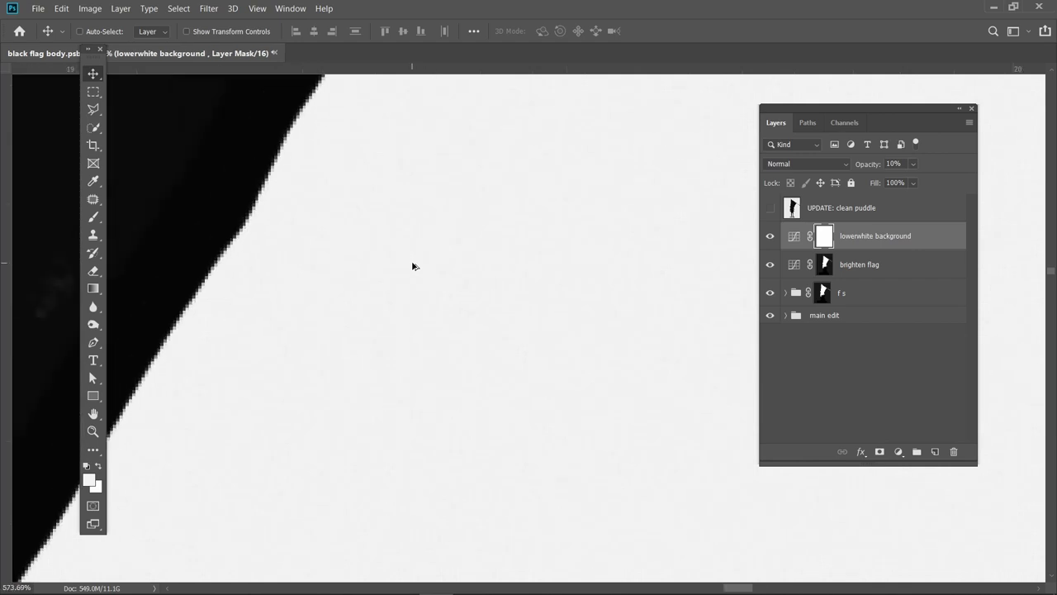
left_click(845, 211)
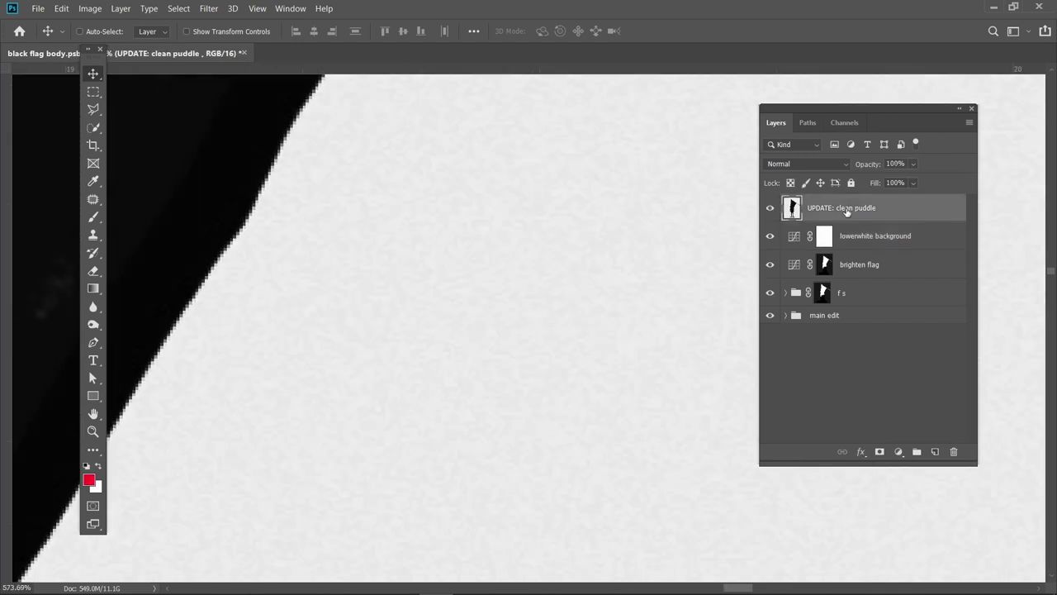
Make the 'UPDATE: clean puddle' layer visible and scroll down to inspect the feet in the black puddle.
left_click(771, 211)
scroll(606, 265, "down", 5)
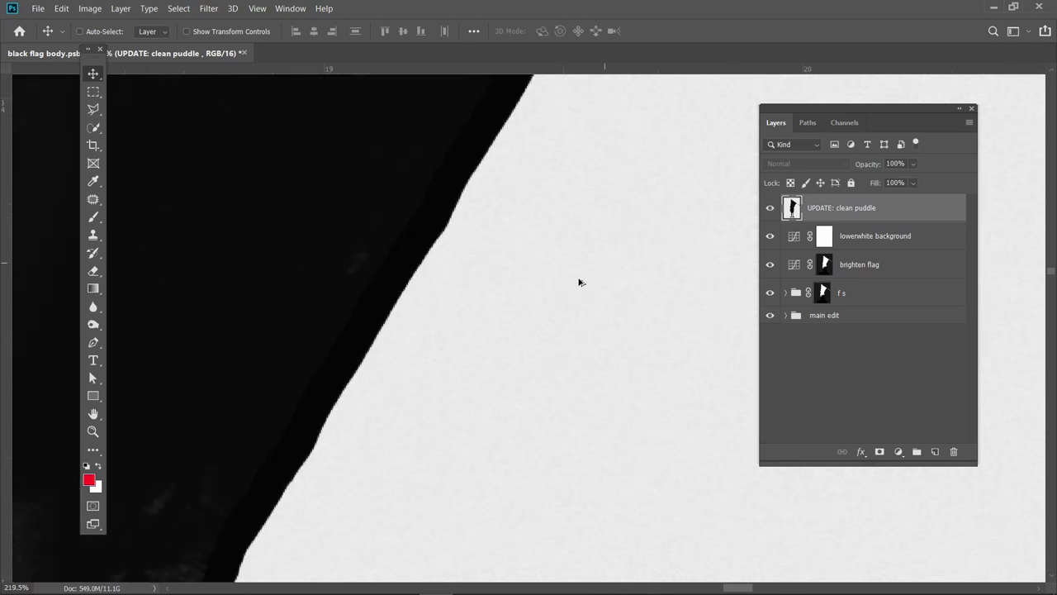
scroll(555, 287, "down", 3)
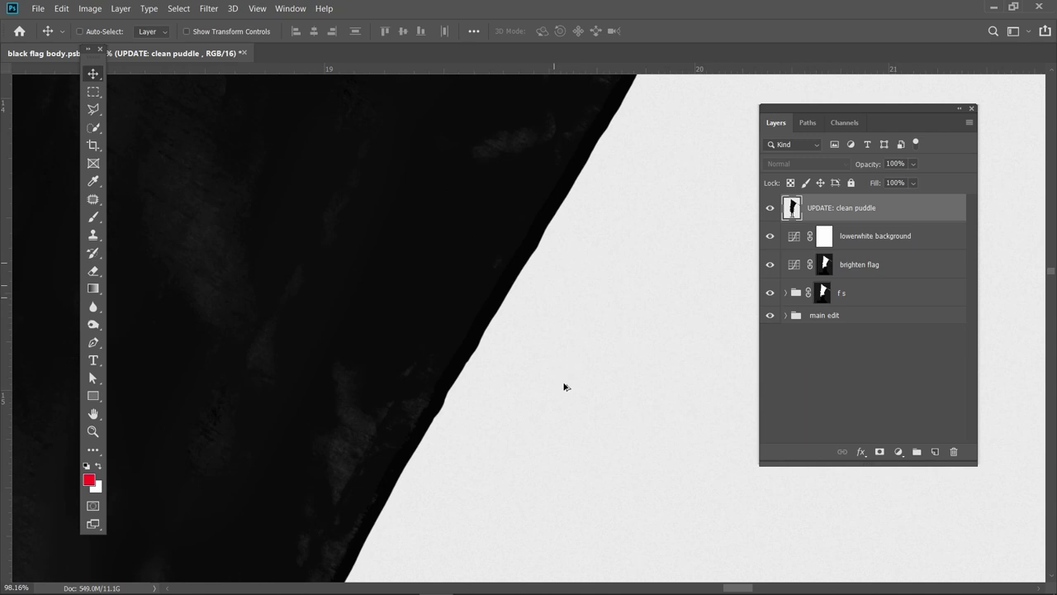
scroll(559, 232, "down", 3)
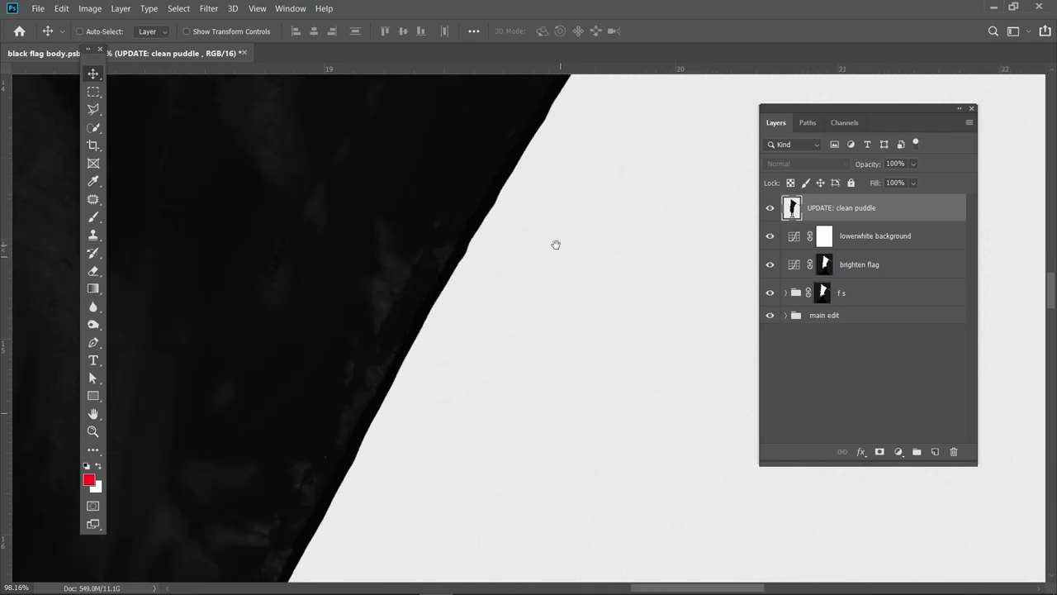
scroll(546, 250, "down", 2)
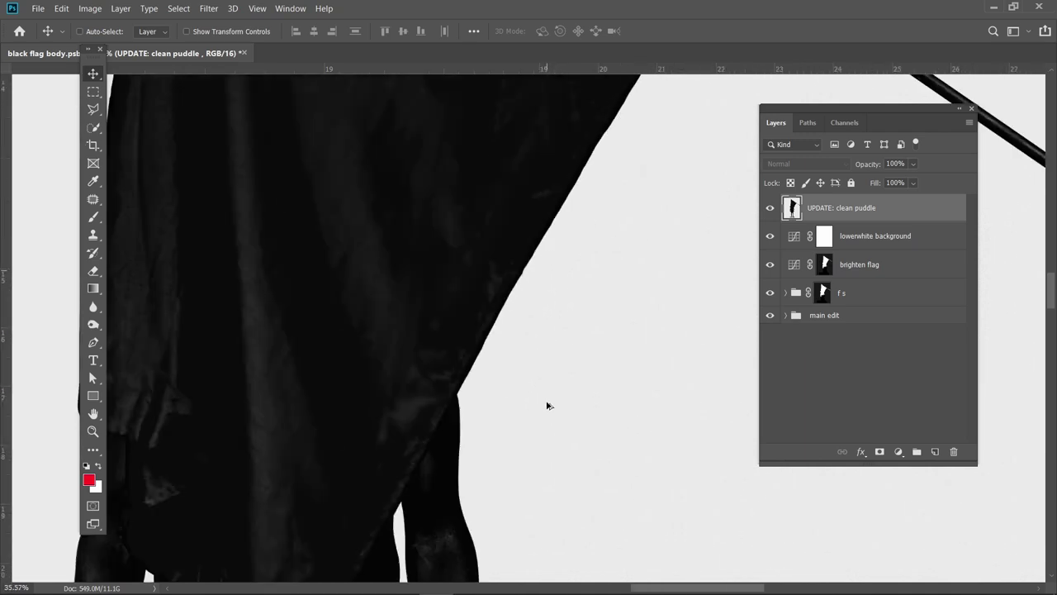
scroll(528, 436, "down", 6)
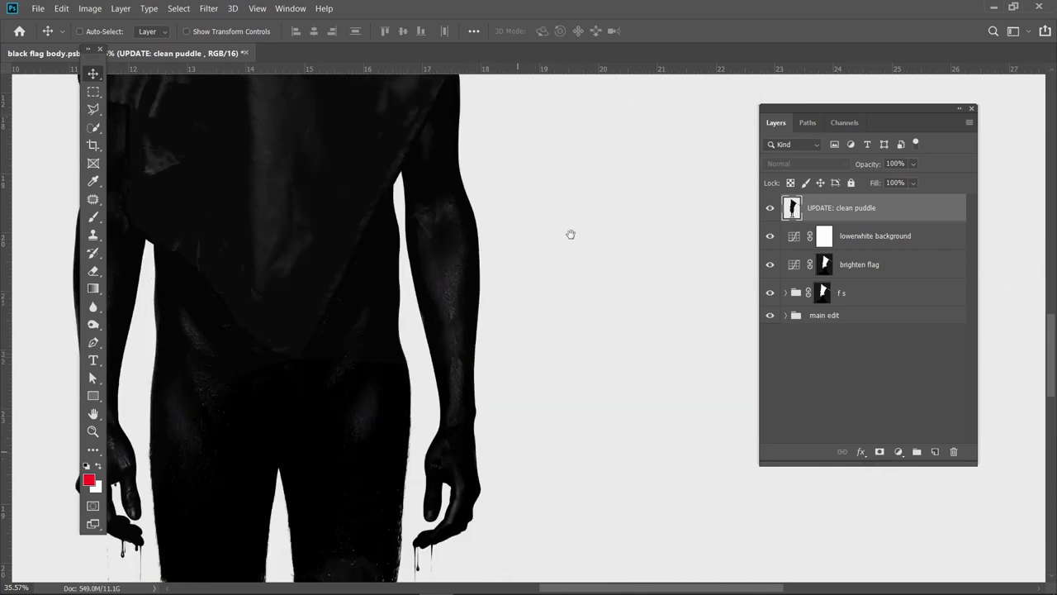
scroll(571, 302, "down", 3)
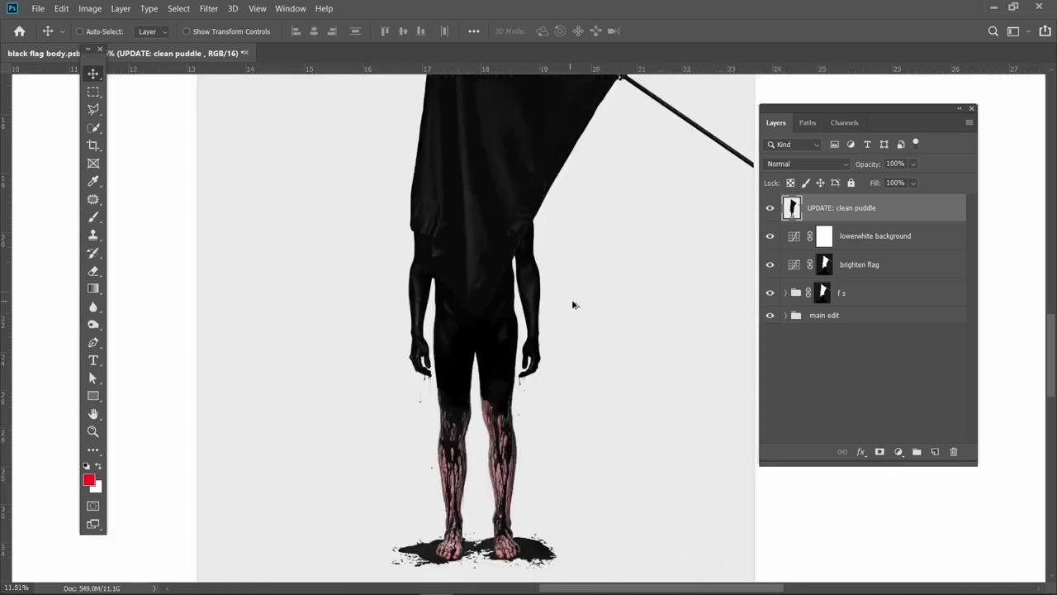
scroll(552, 563, "up", 5)
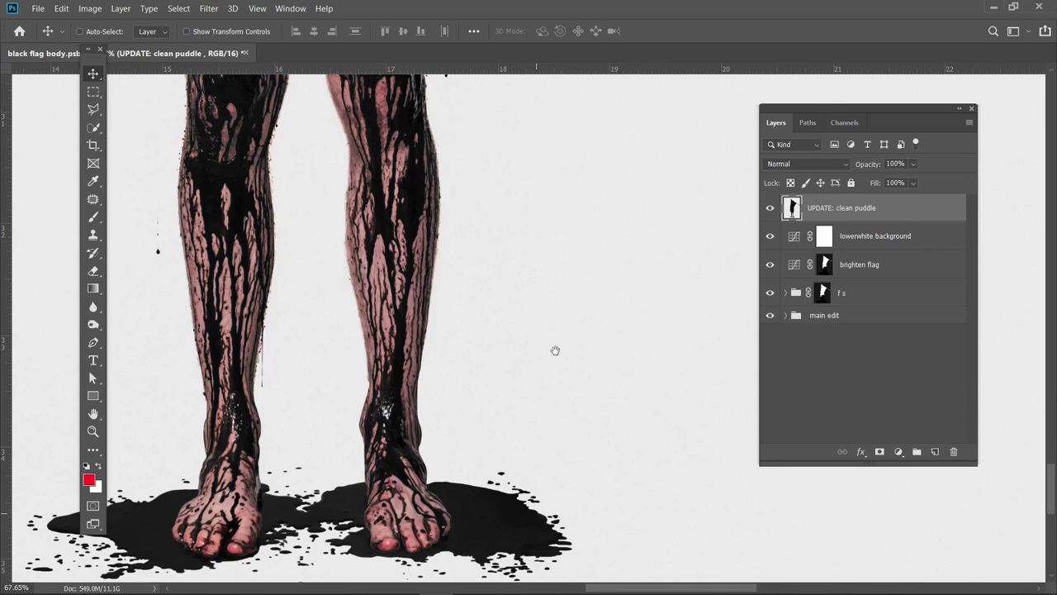
scroll(503, 556, "up", 4)
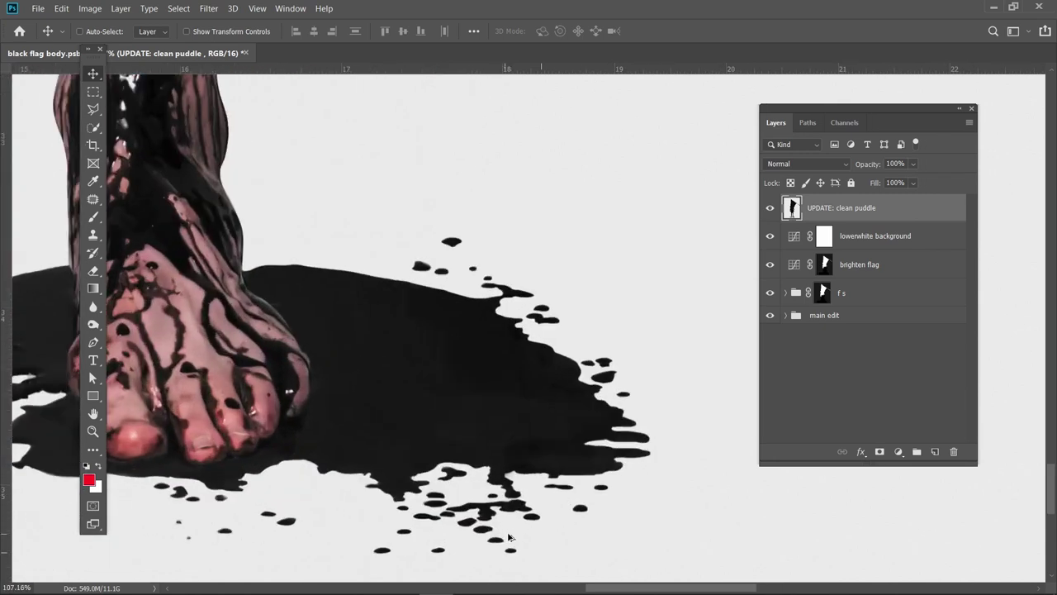
left_click(770, 211)
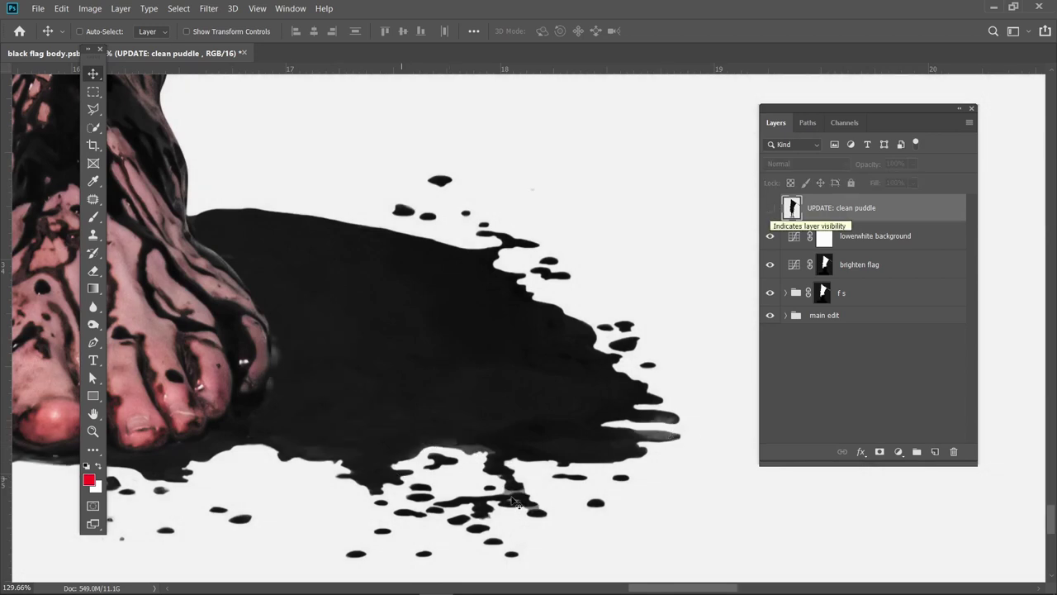
left_click(768, 210)
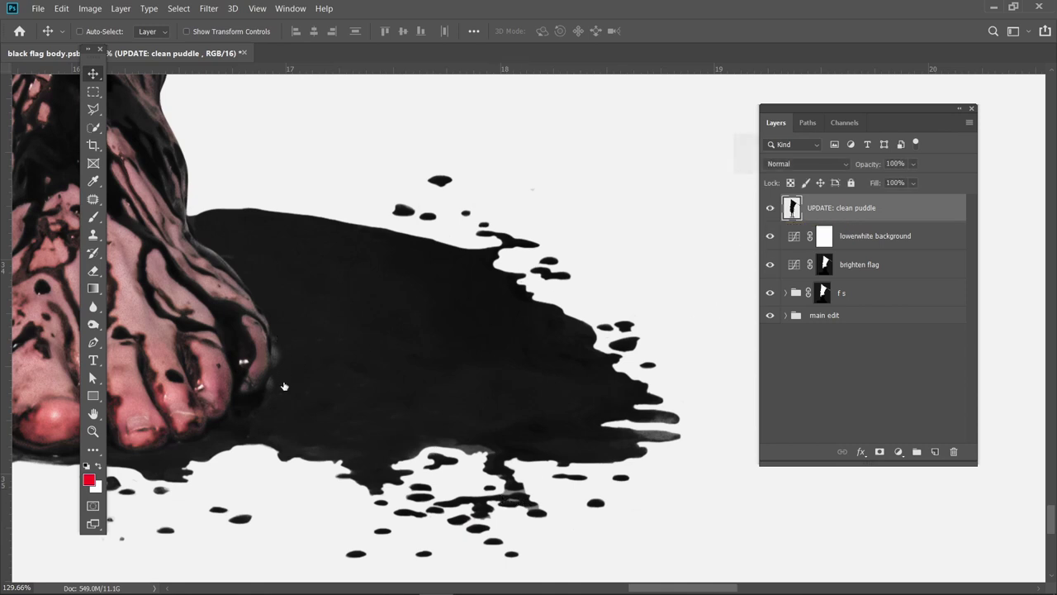
scroll(440, 365, "down", 3)
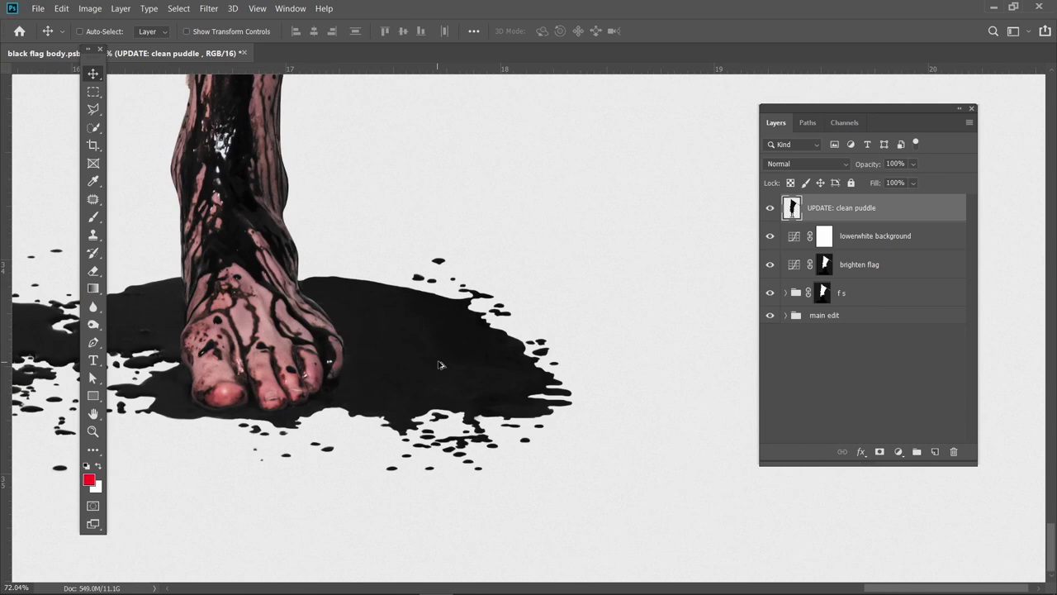
scroll(440, 365, "down", 5)
scroll(437, 363, "up", 1)
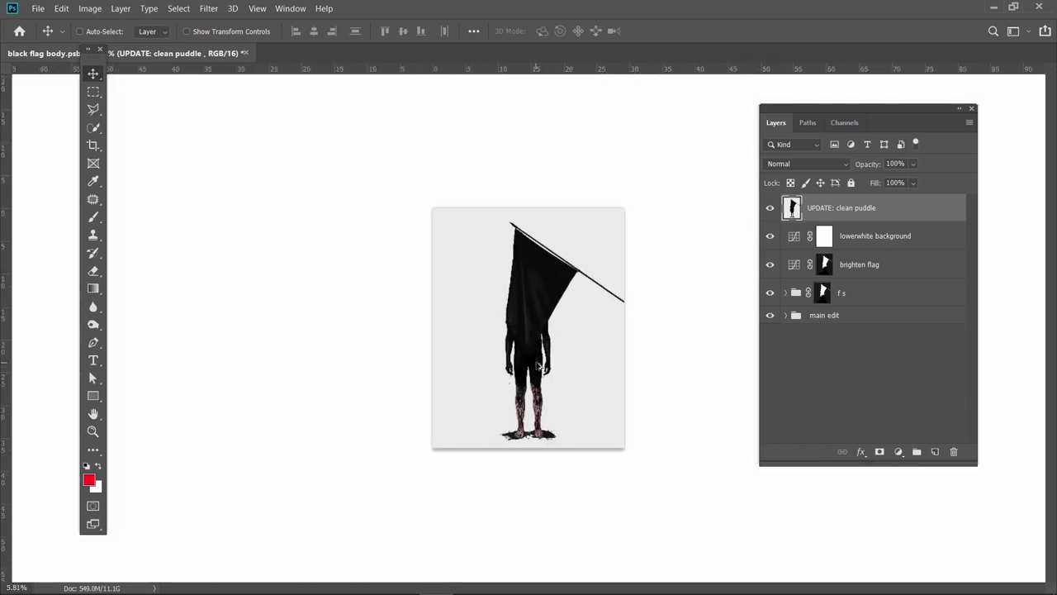